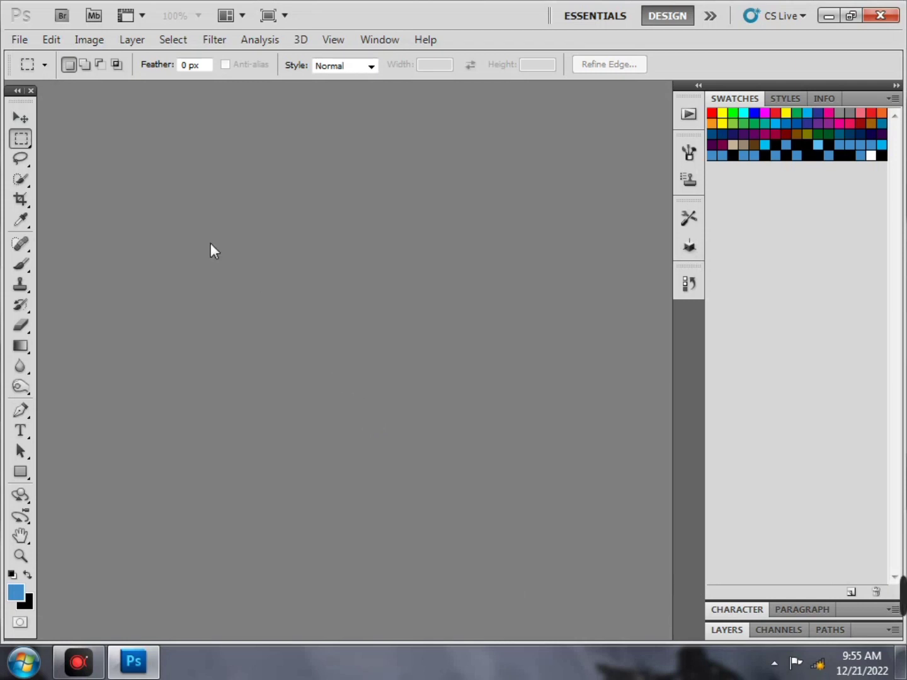
Select the Move Tool at the top of the toolbox
left_click(20, 121)
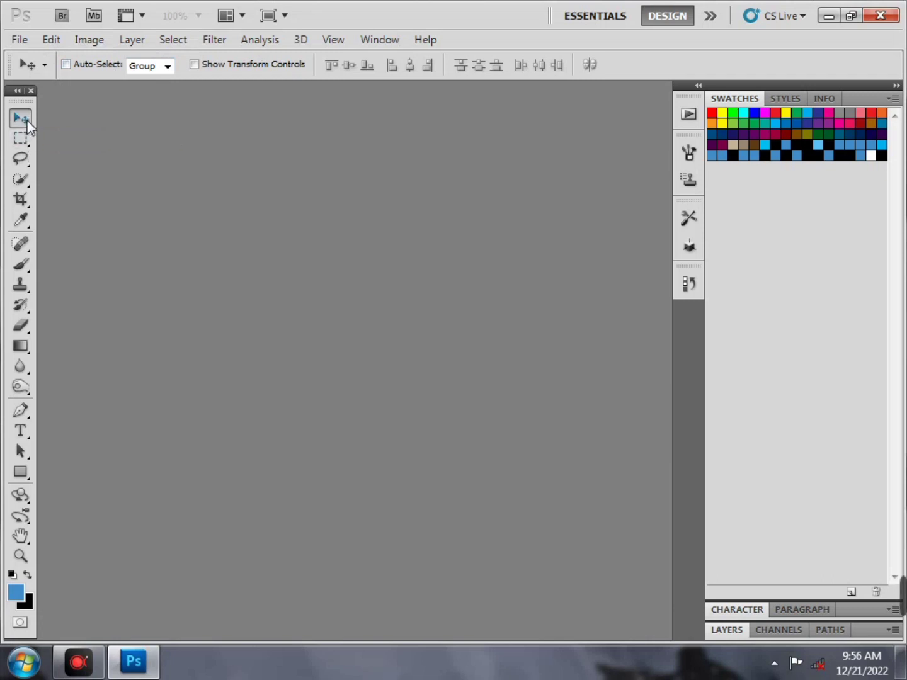
left_click(82, 669)
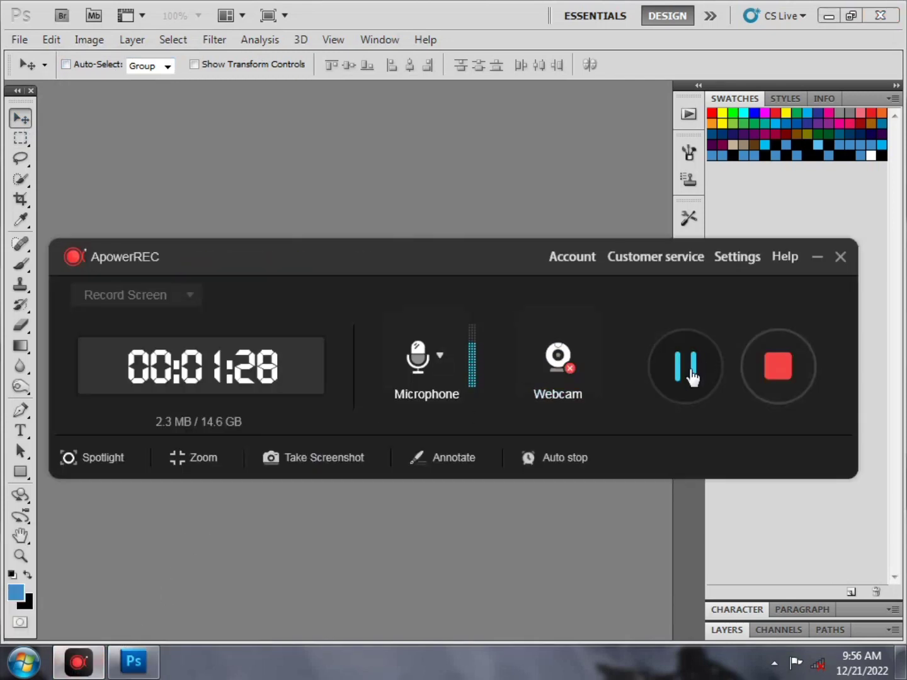
left_click(818, 257)
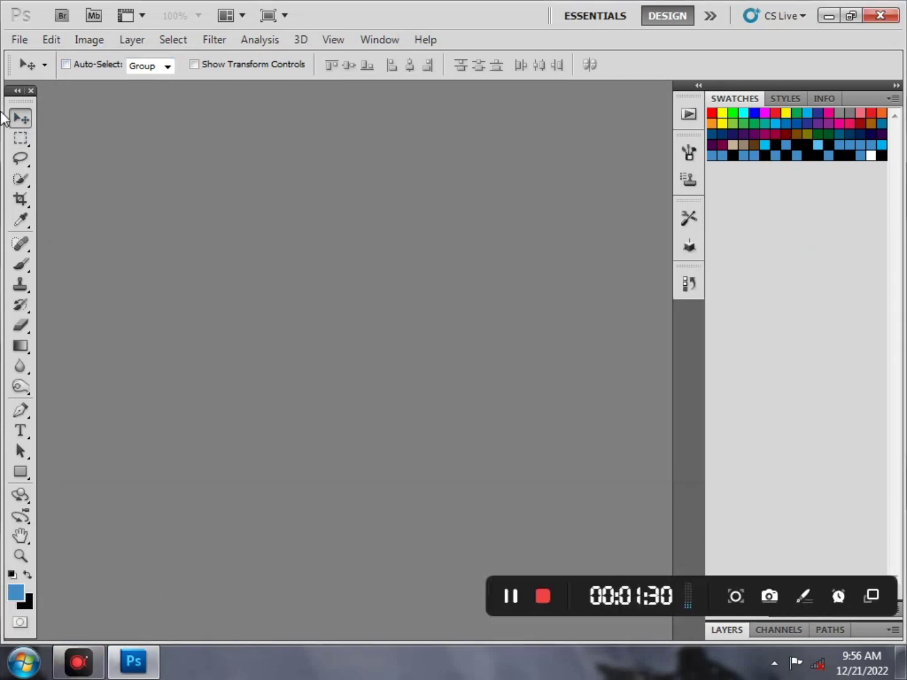
Look over the Marquee, Lasso and Quick Selection tool variants
left_click(19, 145)
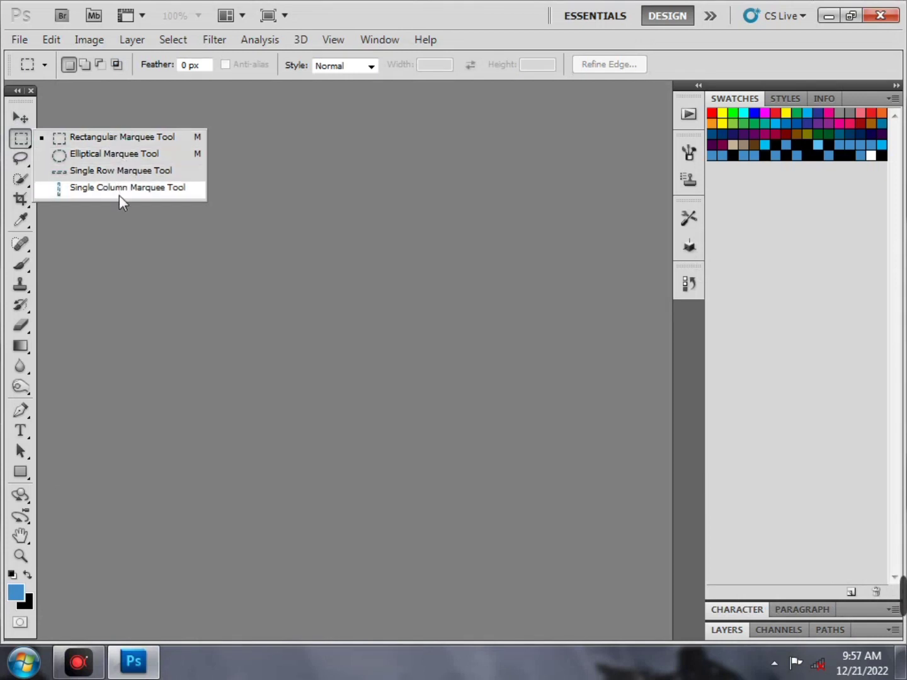
left_click(20, 139)
left_click(28, 162)
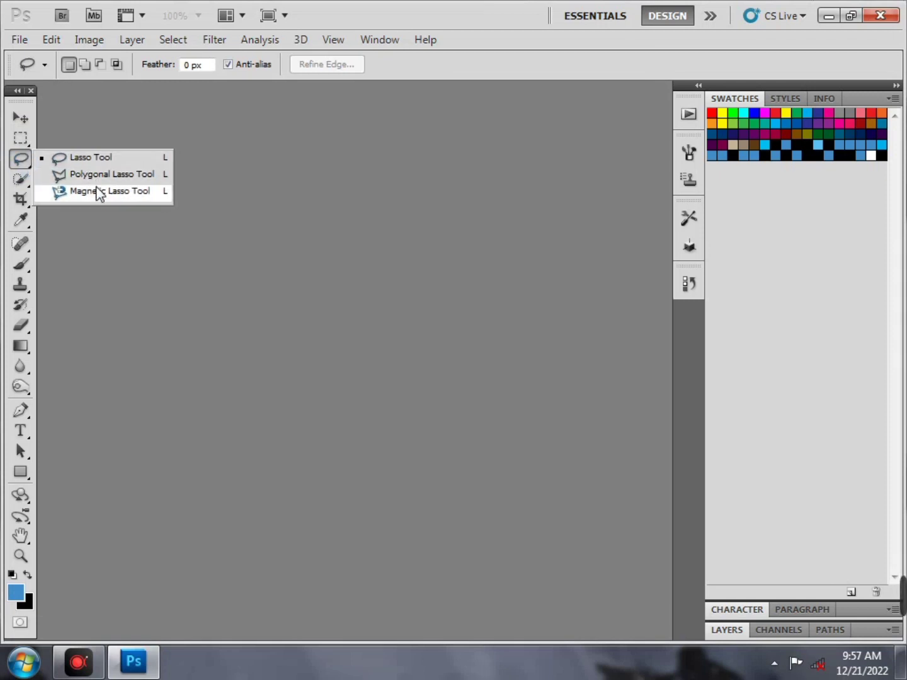
left_click(18, 165)
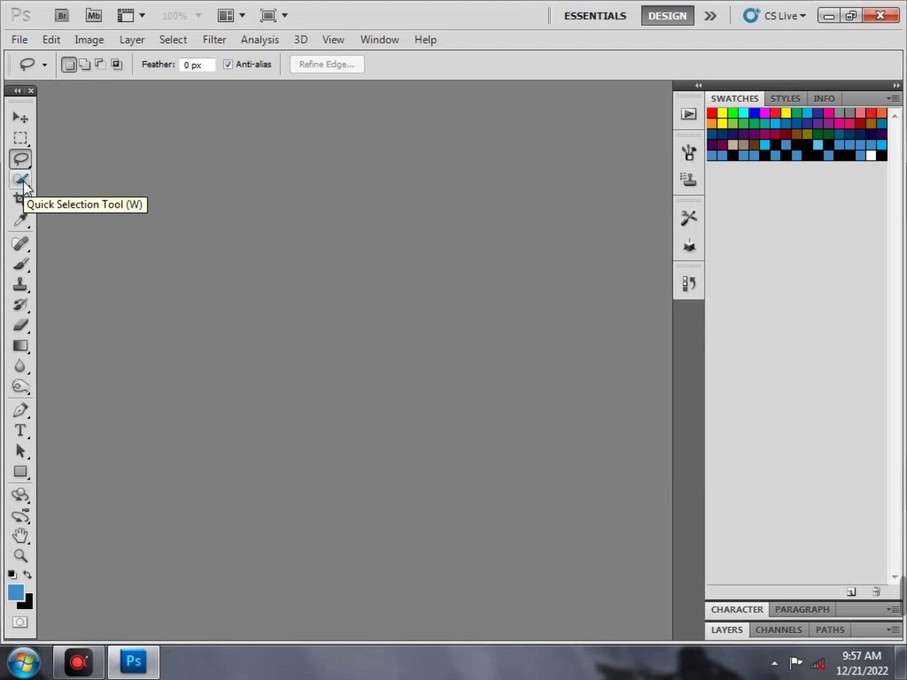
left_click(24, 185)
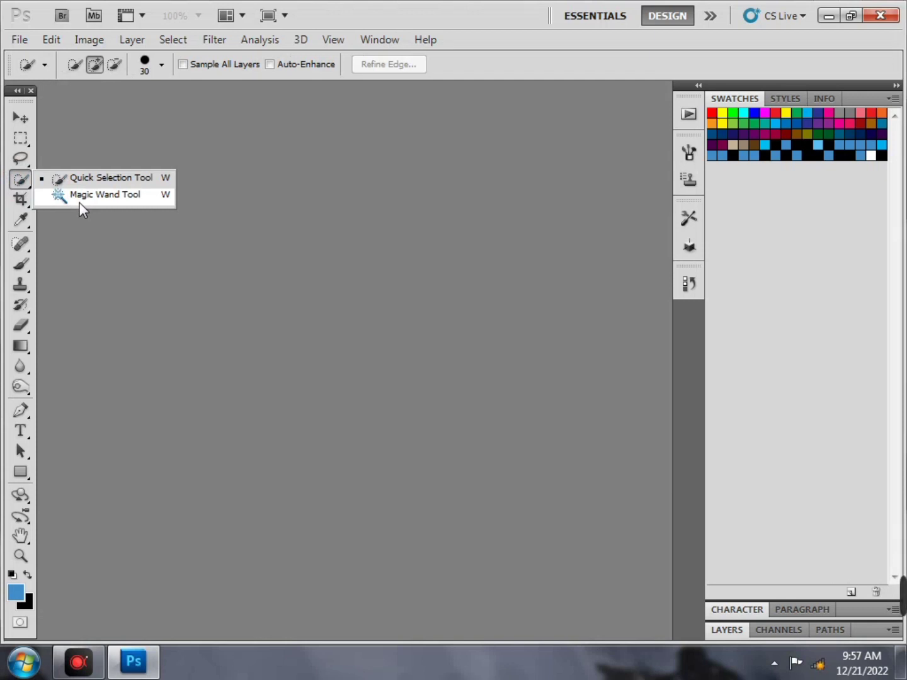
left_click(56, 177)
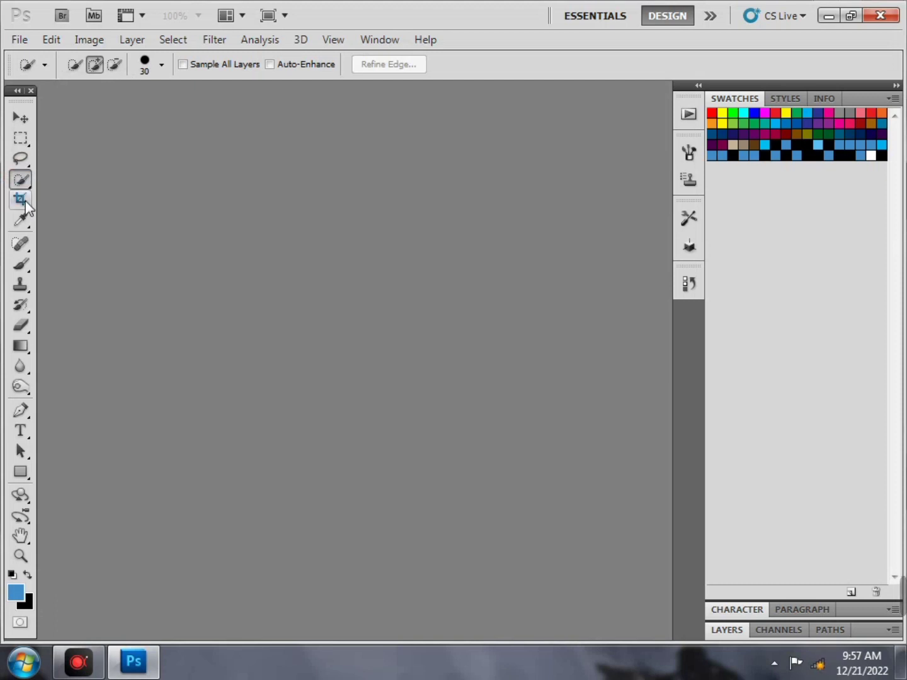
Check the Crop and Slice variants, then return to the Lasso Tool
left_click(24, 201)
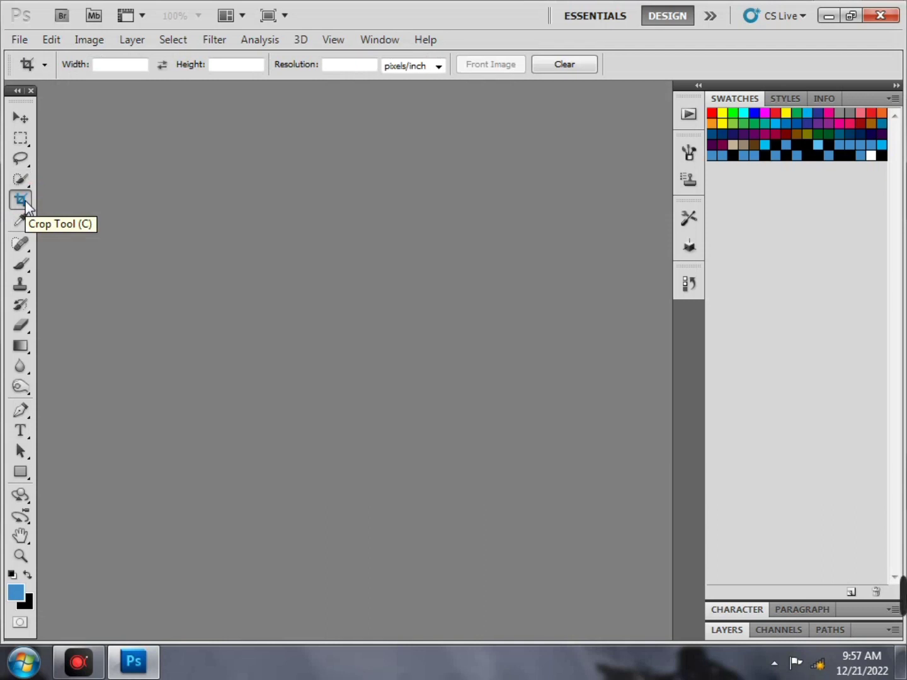
right_click(25, 208)
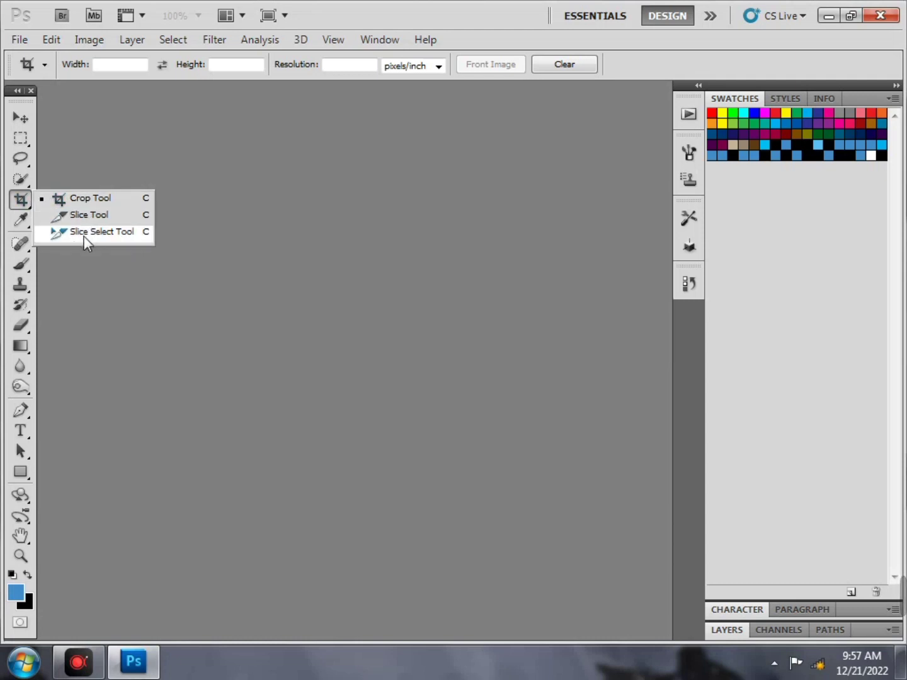
left_click(20, 200)
left_click(20, 162)
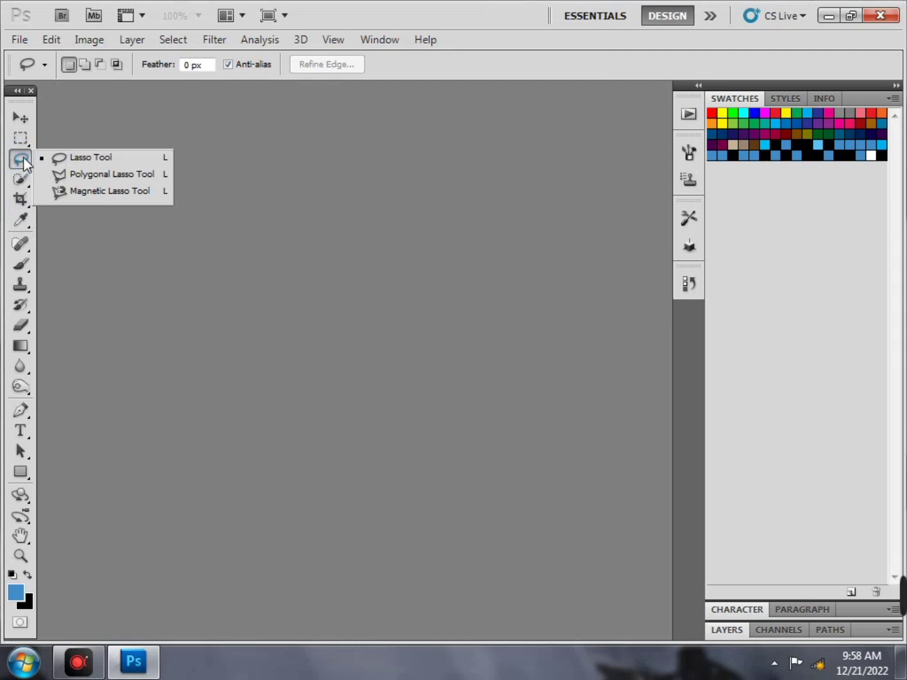
Review the Eyedropper and measuring variants, then choose the Spot Healing Brush and list its variants
left_click(38, 156)
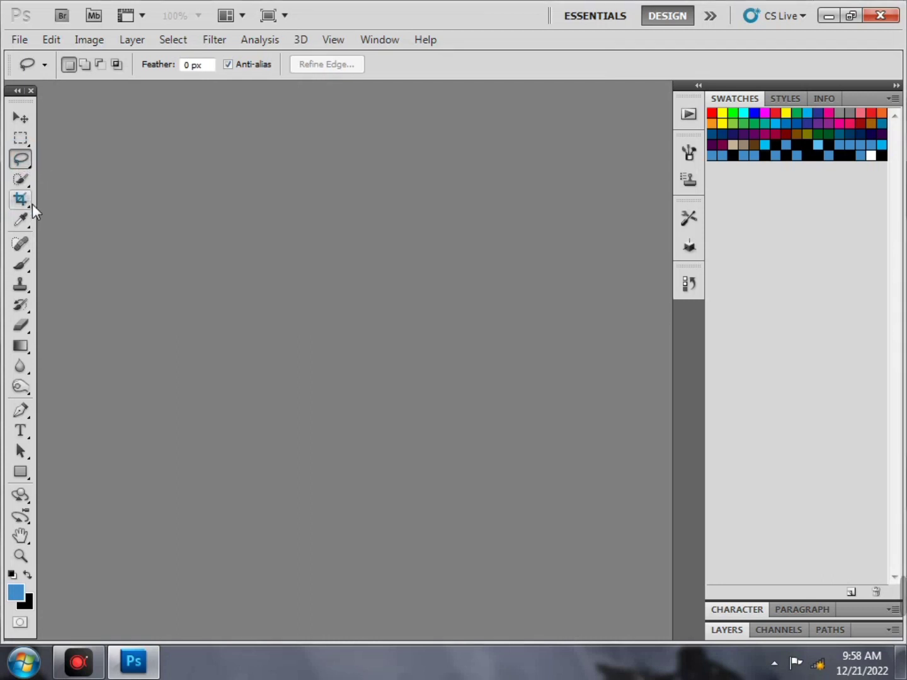
left_click(23, 222)
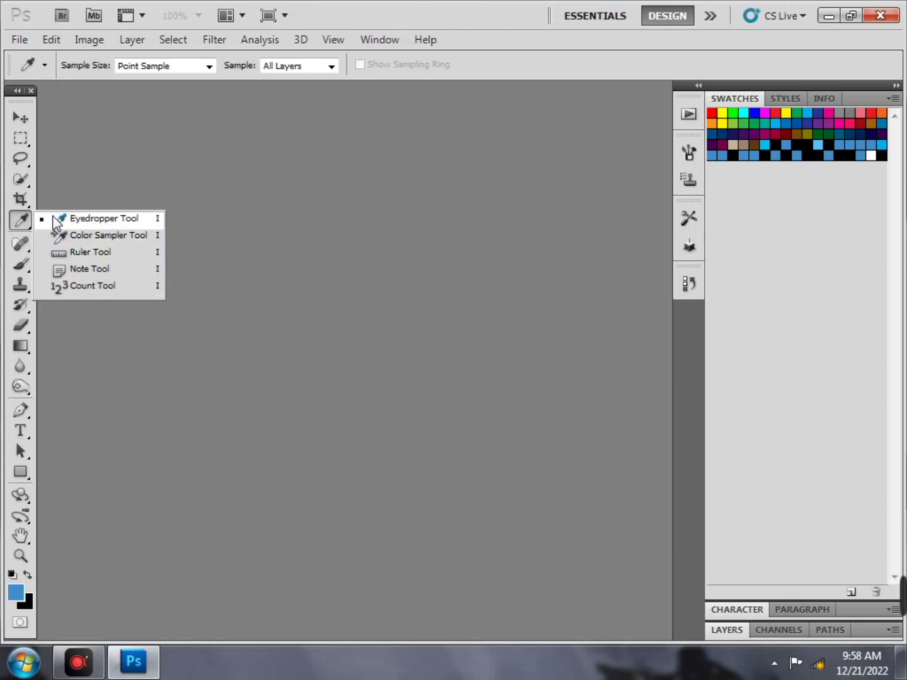
left_click(22, 221)
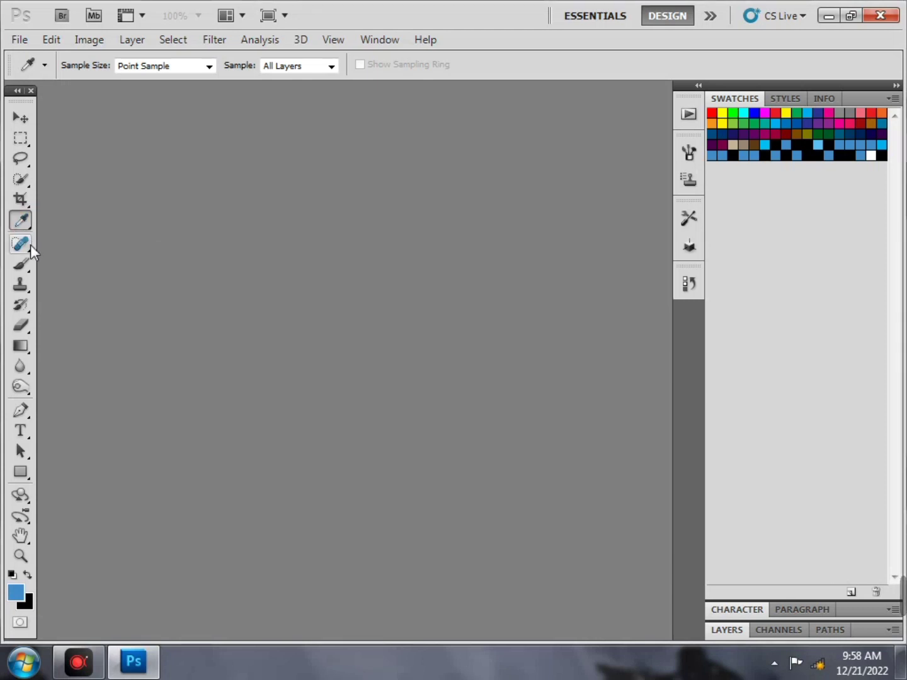
left_click(31, 243)
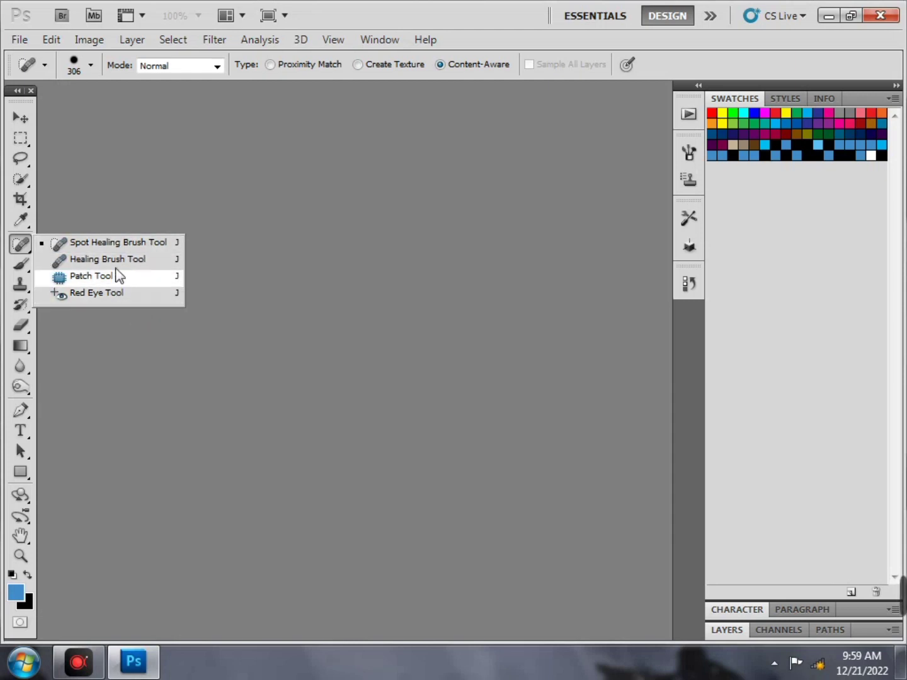
Look over the Brush and Clone Stamp tool variants
left_click(111, 321)
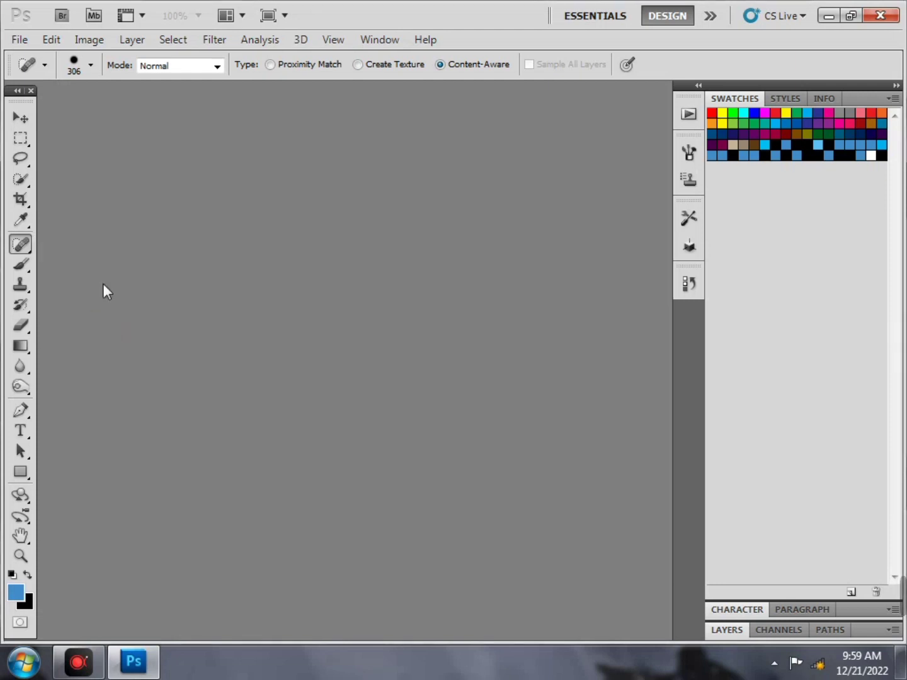
left_click(25, 269)
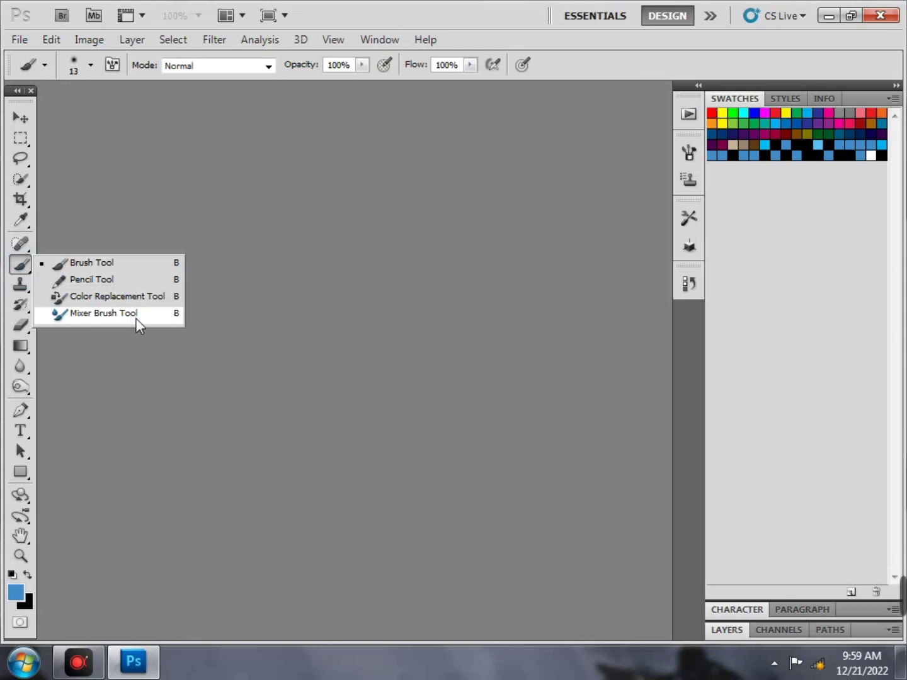
left_click(119, 262)
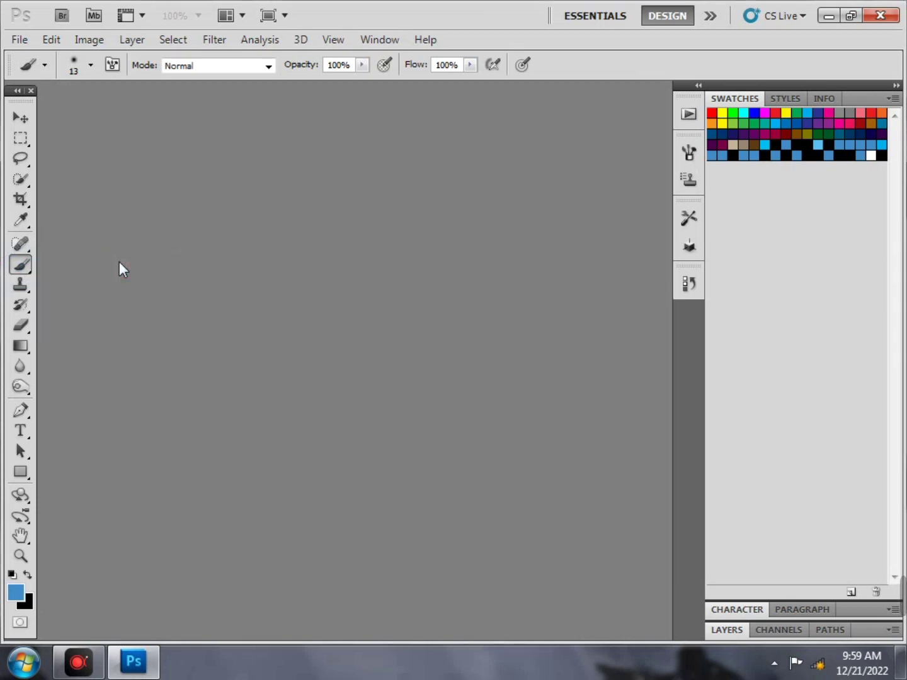
left_click(21, 287)
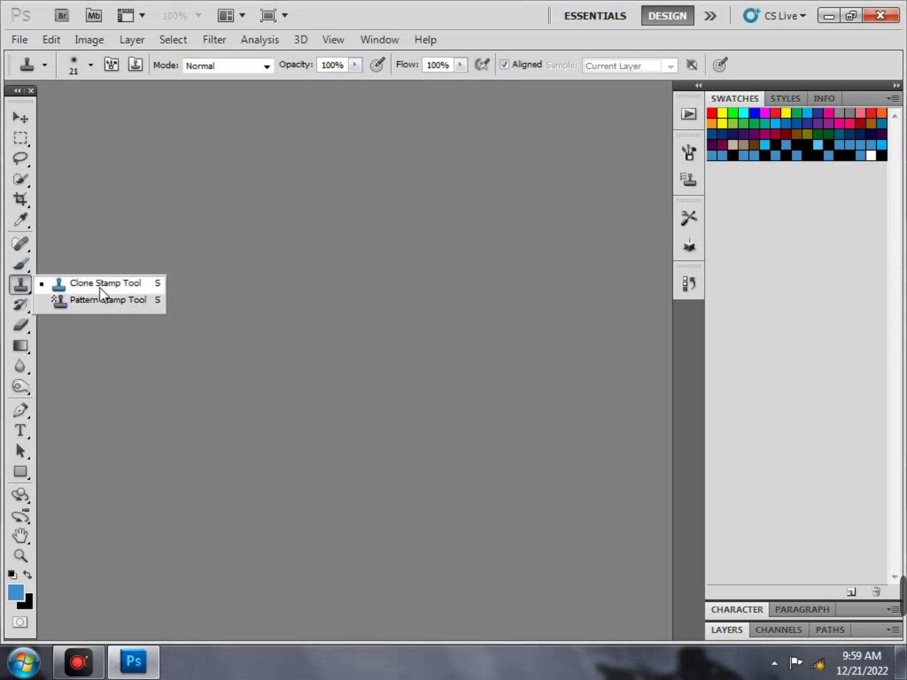
left_click(23, 293)
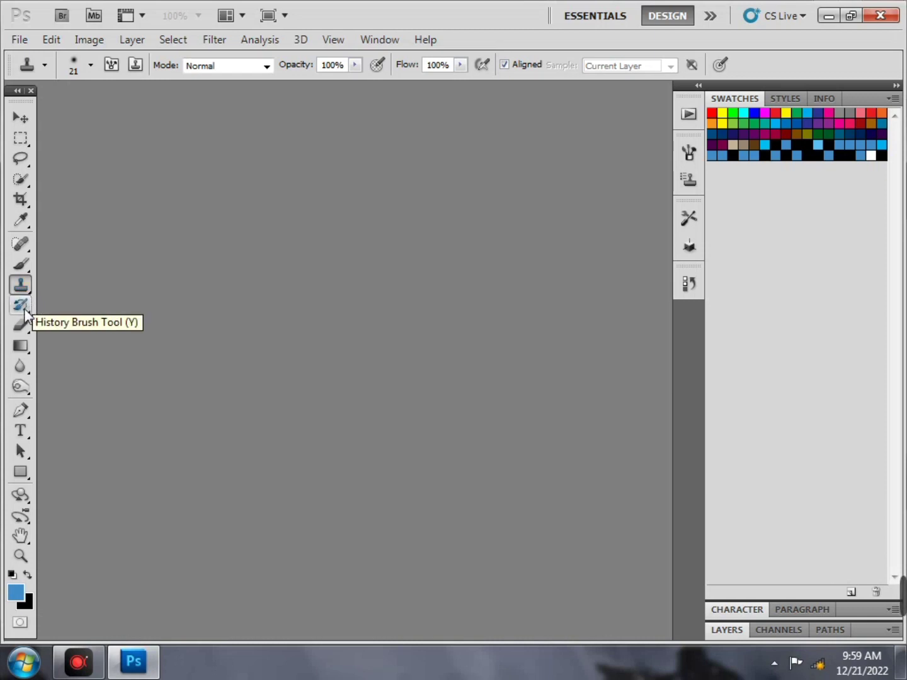
Try the History Brush, Eraser and Blur variants, then select the Burn Tool
left_click(26, 313)
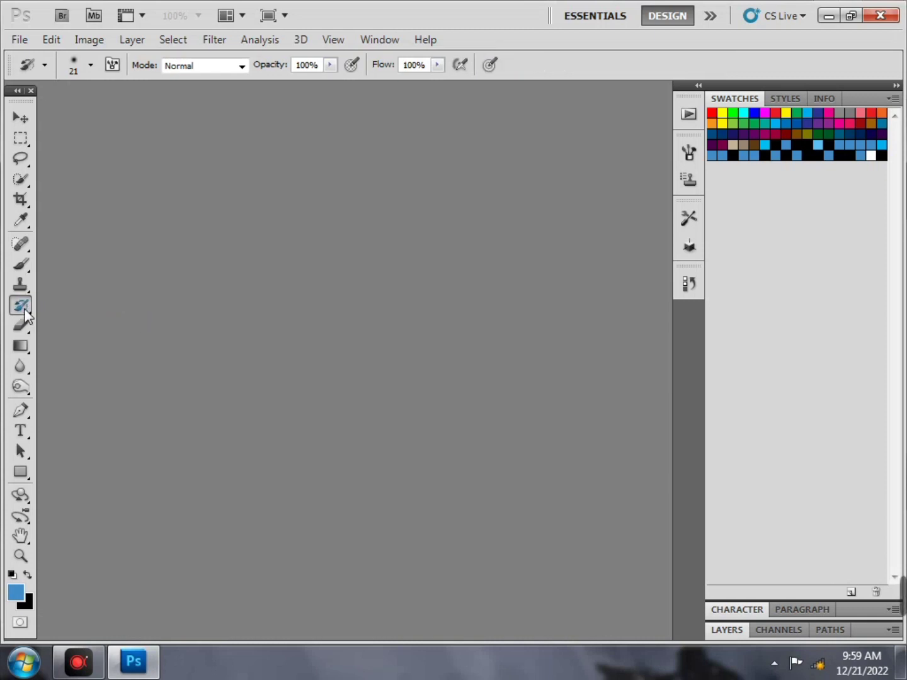
left_click(29, 326)
right_click(30, 325)
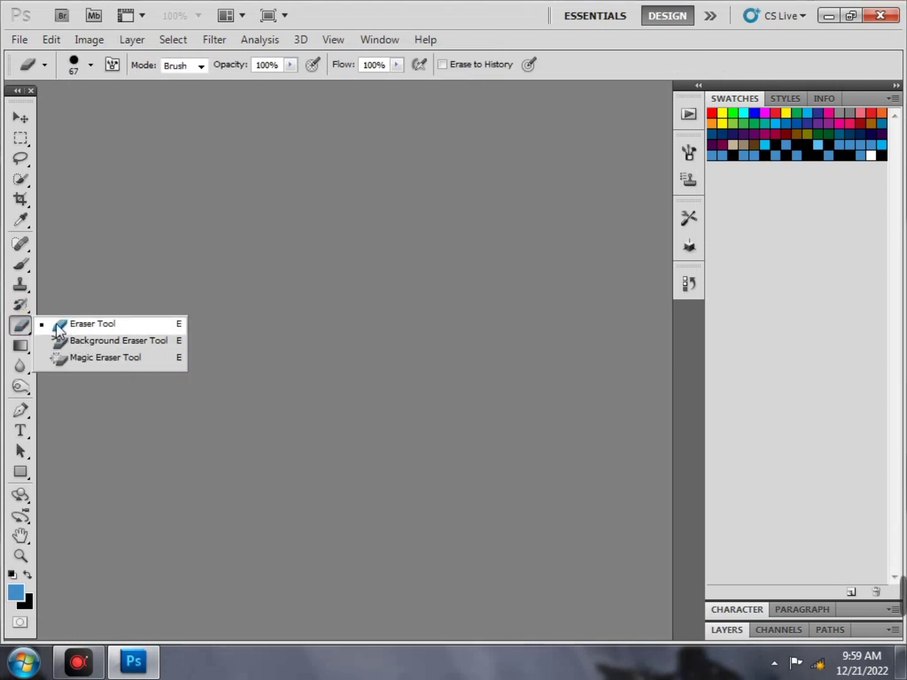
left_click(21, 326)
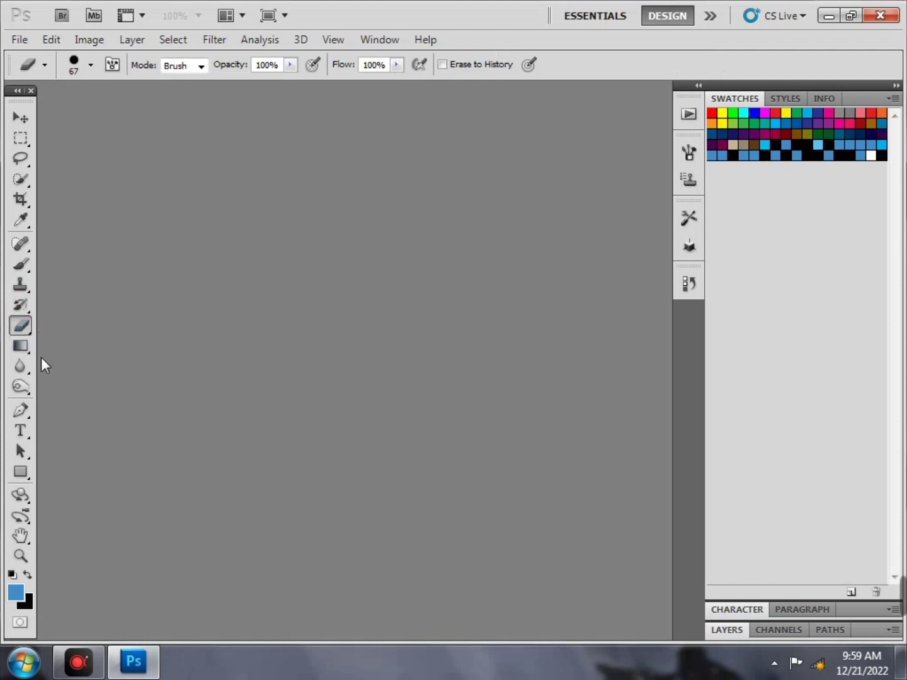
left_click(25, 371)
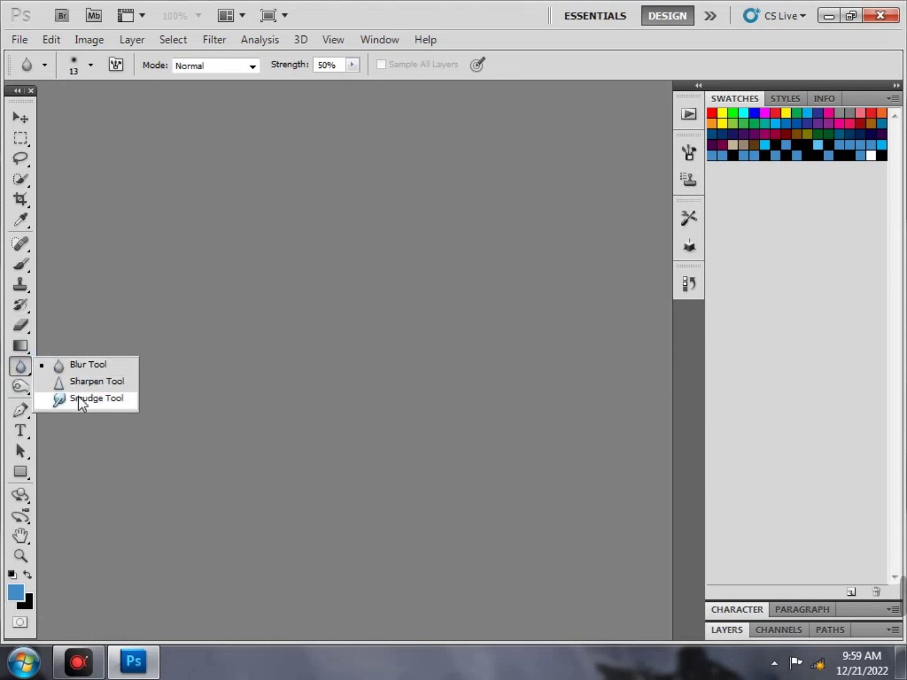
left_click(59, 366)
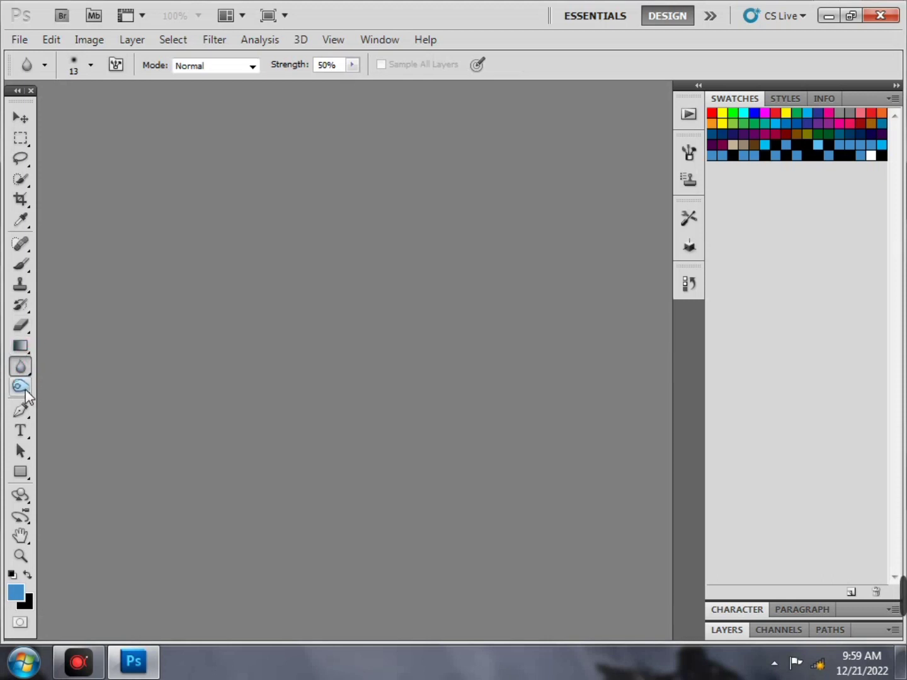
left_click(25, 390)
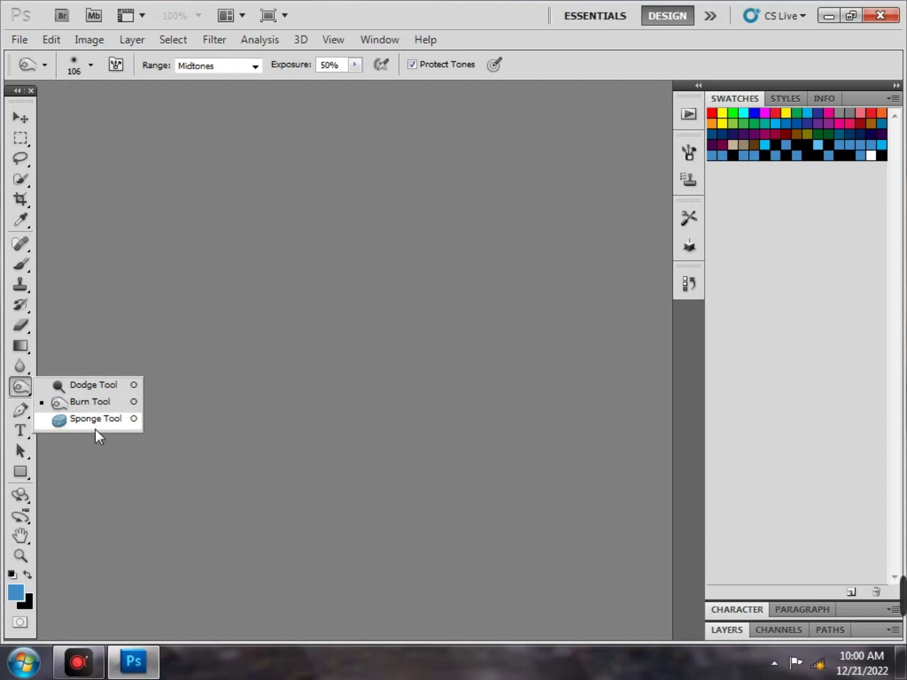
Review the horizontal and vertical Type tool variants, then select the Zoom Tool
left_click(82, 444)
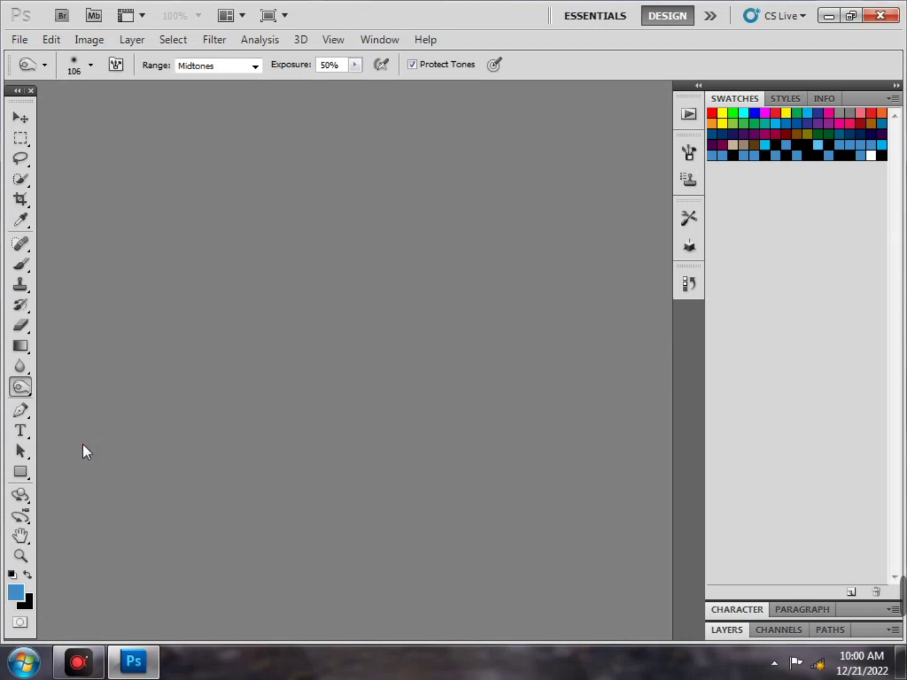
left_click(25, 431)
right_click(25, 430)
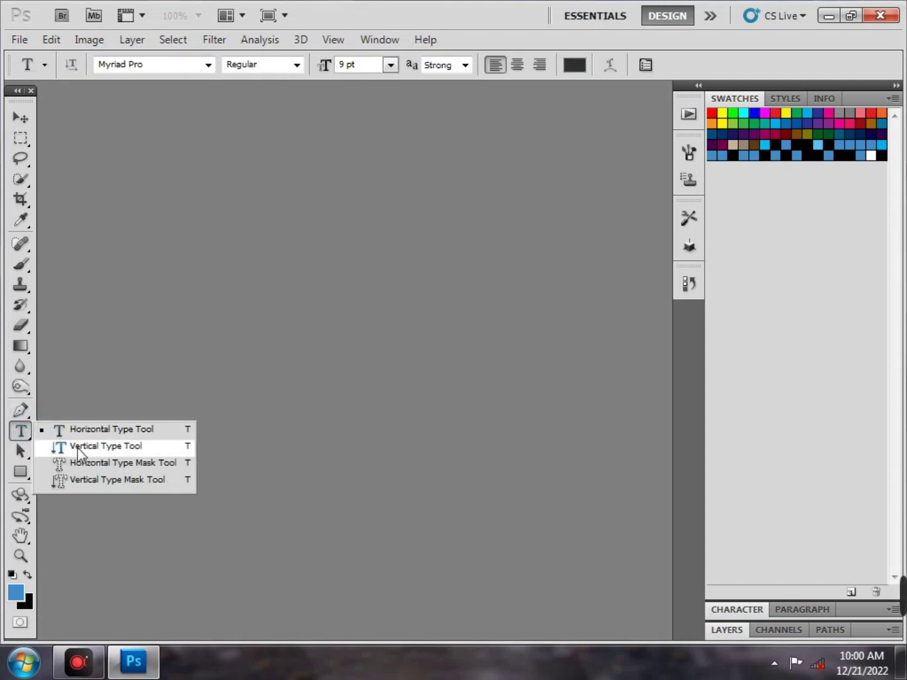
left_click(96, 404)
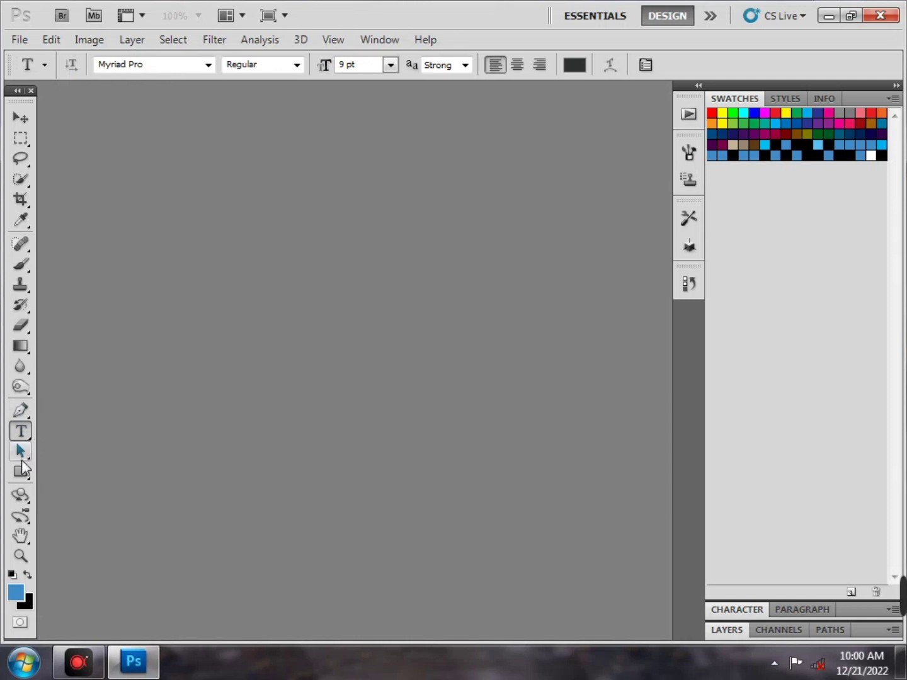
left_click(19, 558)
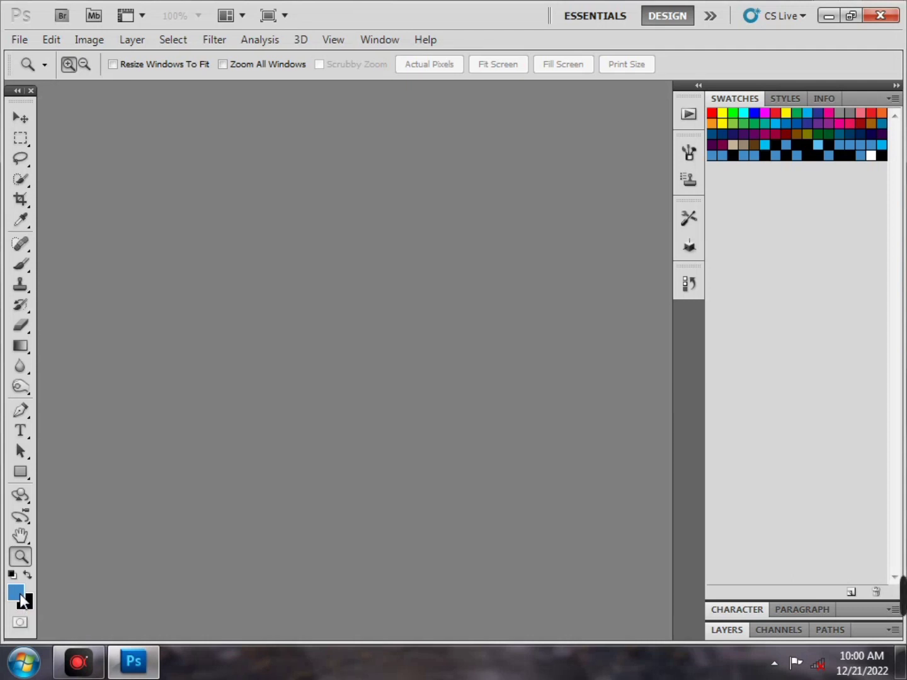
Swap foreground and background colours back and forth, and glance at the Styles panel
left_click(27, 577)
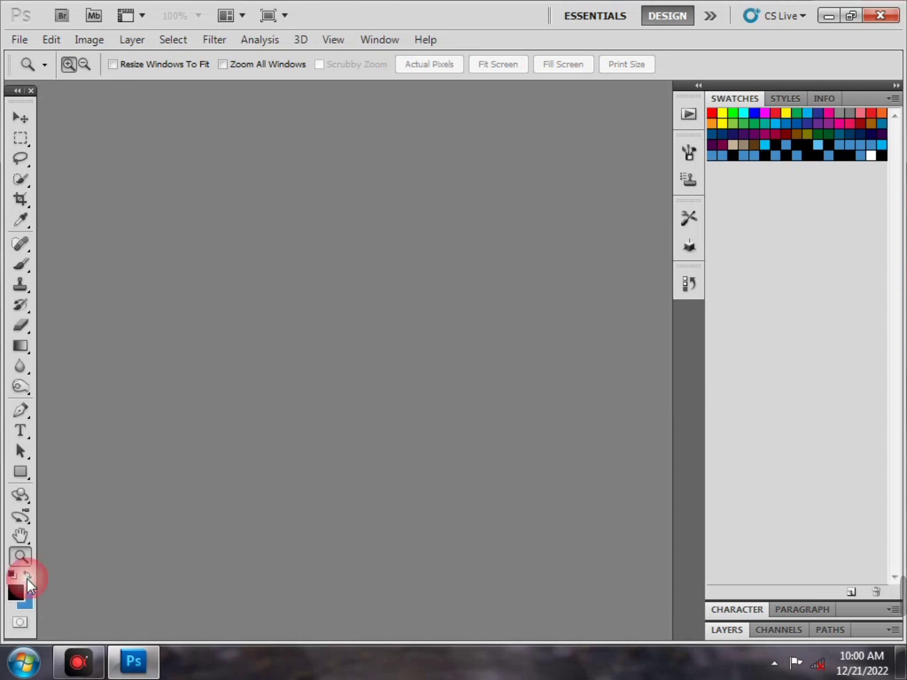
left_click(27, 576)
left_click(791, 98)
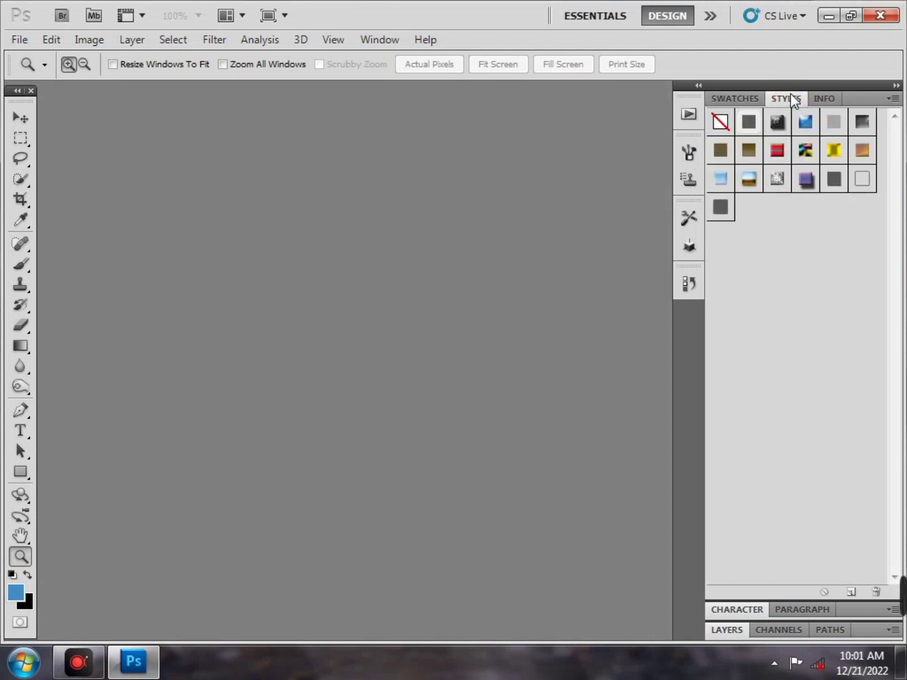
left_click(740, 99)
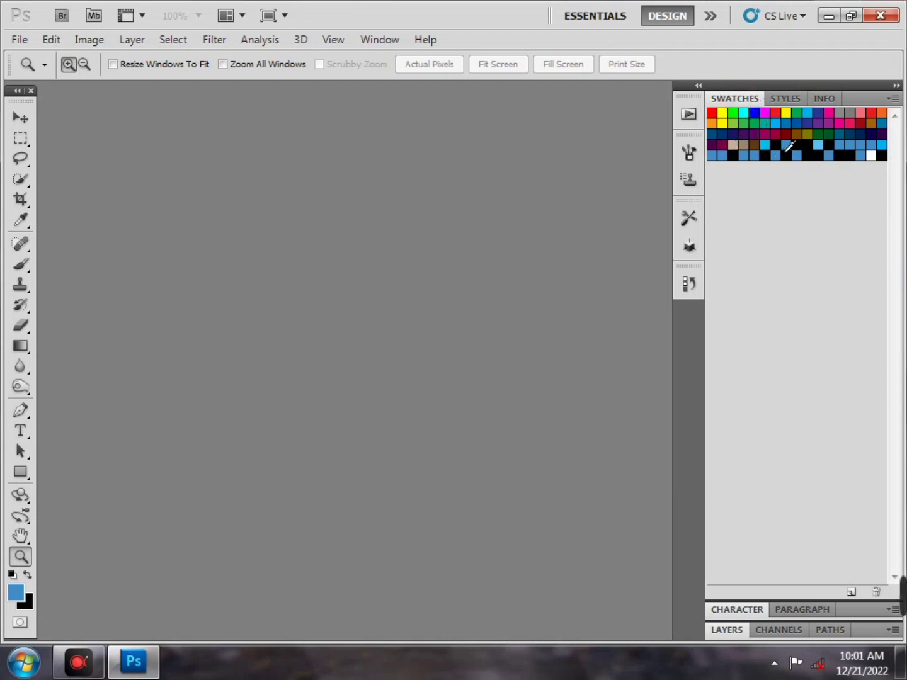
Try magenta, cyan and steel blue swatches, swap so black is foreground, then minimize Photoshop
left_click(840, 123)
left_click(743, 114)
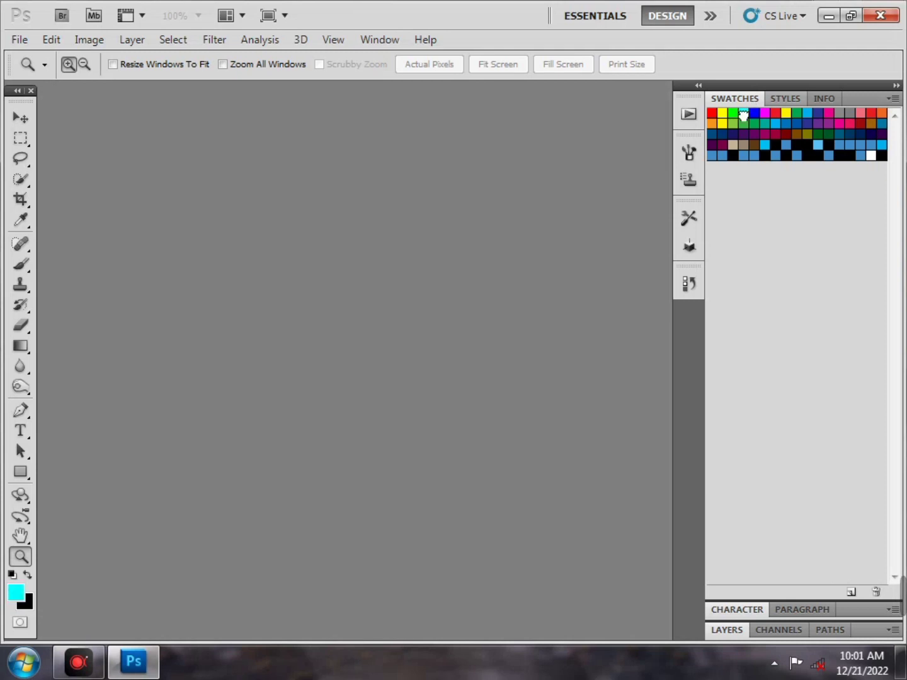
left_click(757, 156)
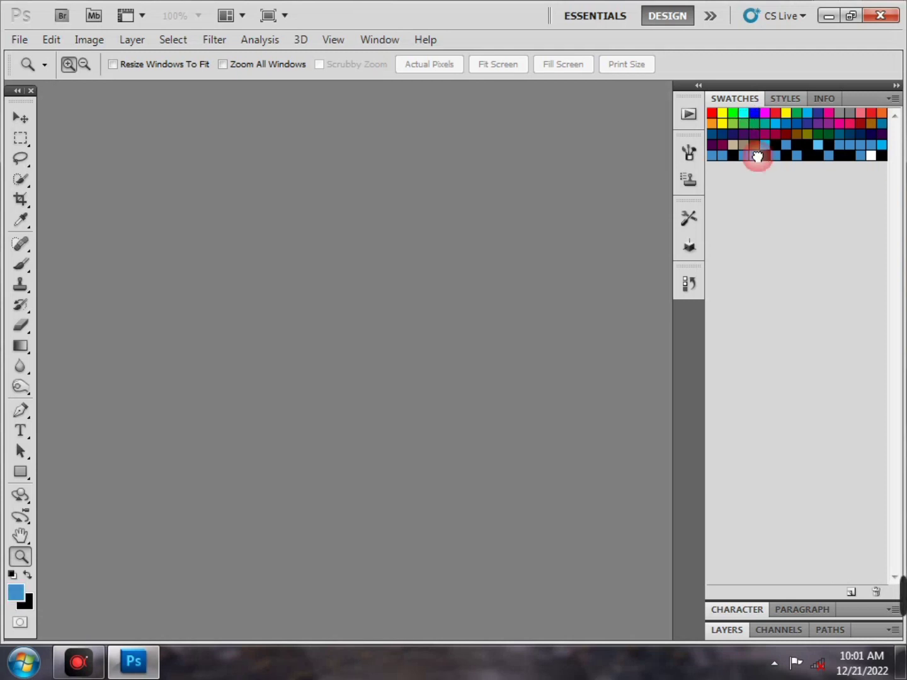
left_click(28, 576)
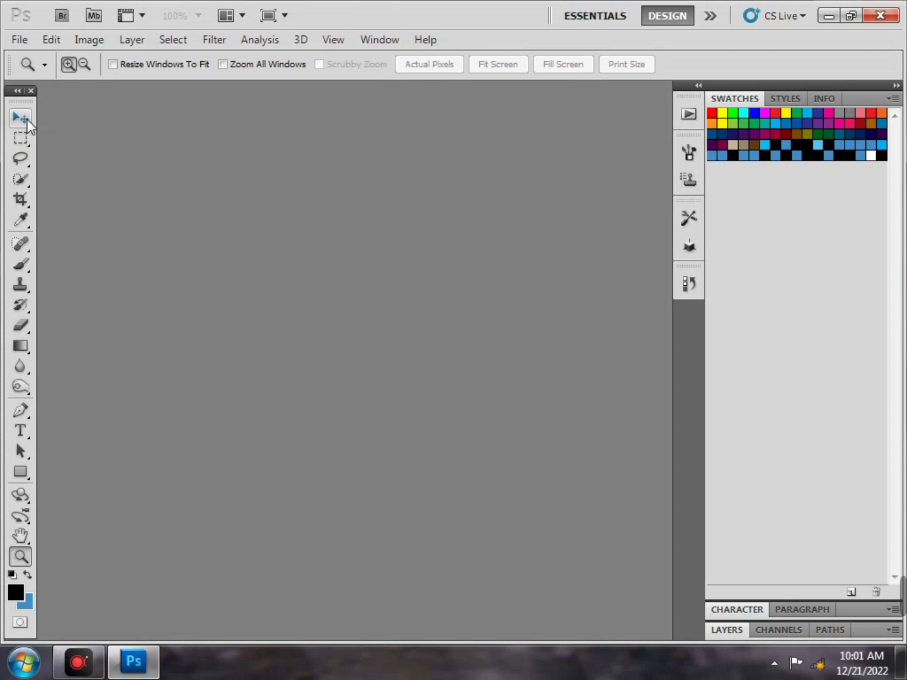
left_click(829, 14)
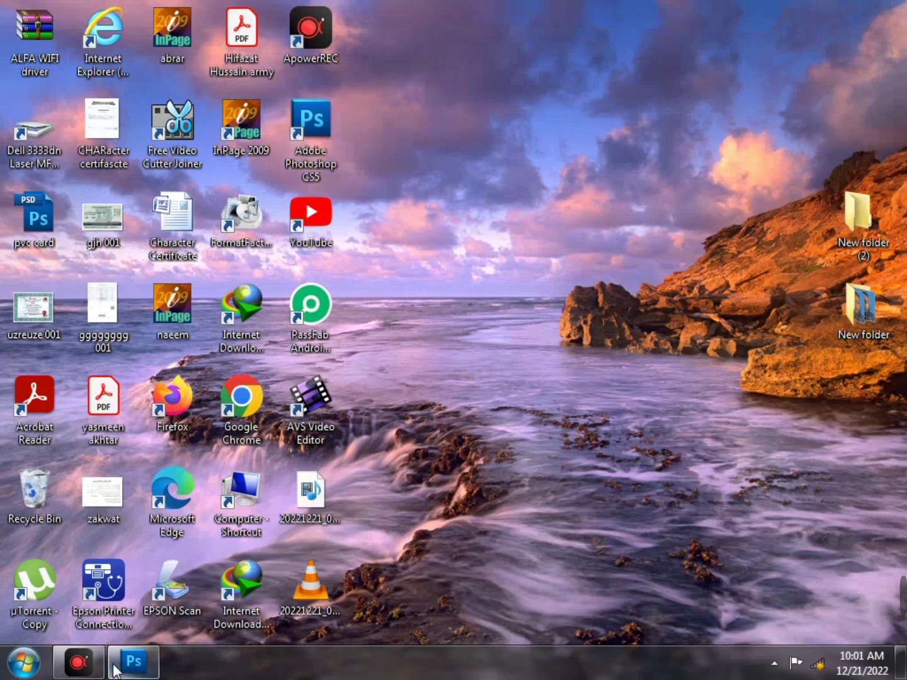
Pause the screen recording and drag the photo into Photoshop, dismissing the JPEG marker error
left_click(91, 674)
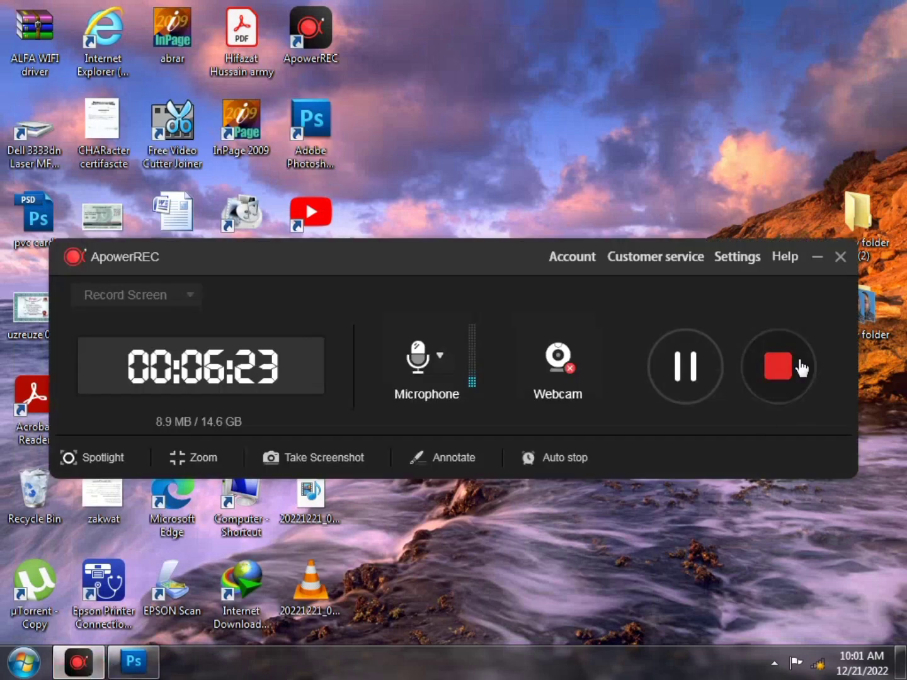
left_click(685, 385)
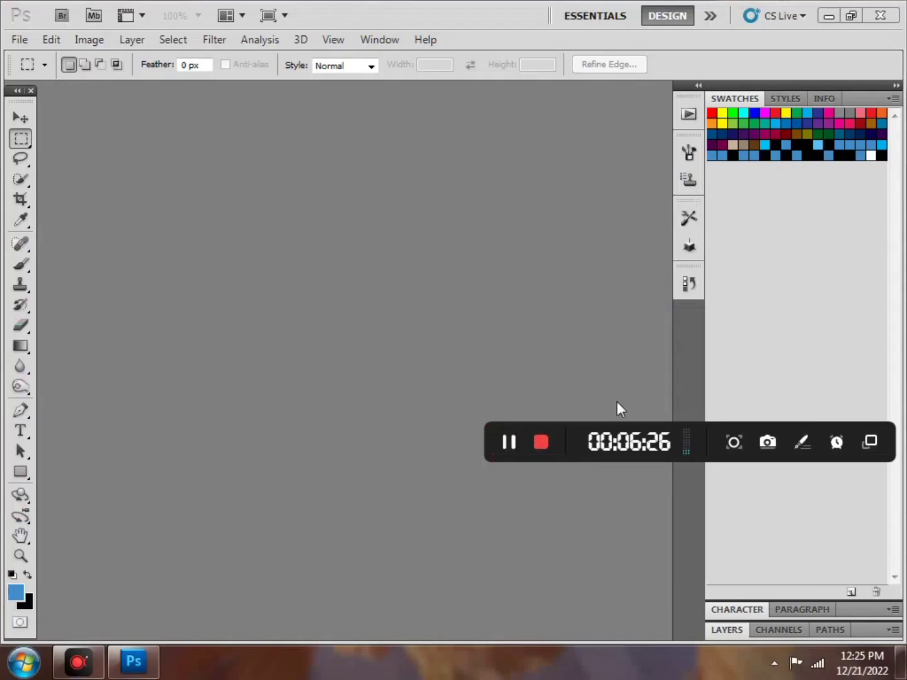
left_click(829, 15)
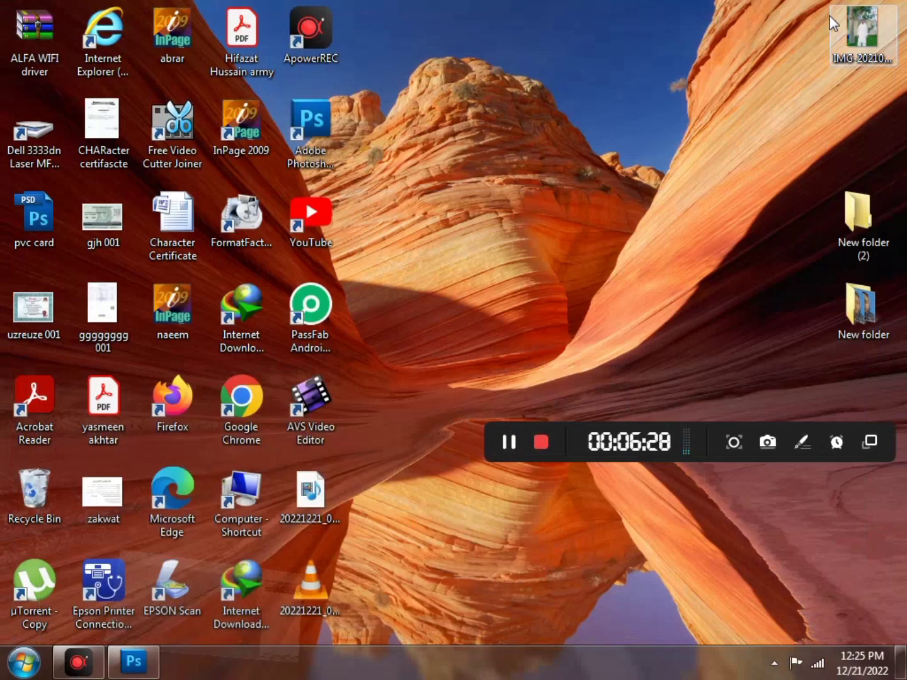
mouse_move(847, 94)
left_mouse_down()
mouse_move(507, 514)
mouse_move(190, 655)
mouse_move(135, 658)
mouse_move(231, 586)
mouse_move(374, 379)
left_mouse_up()
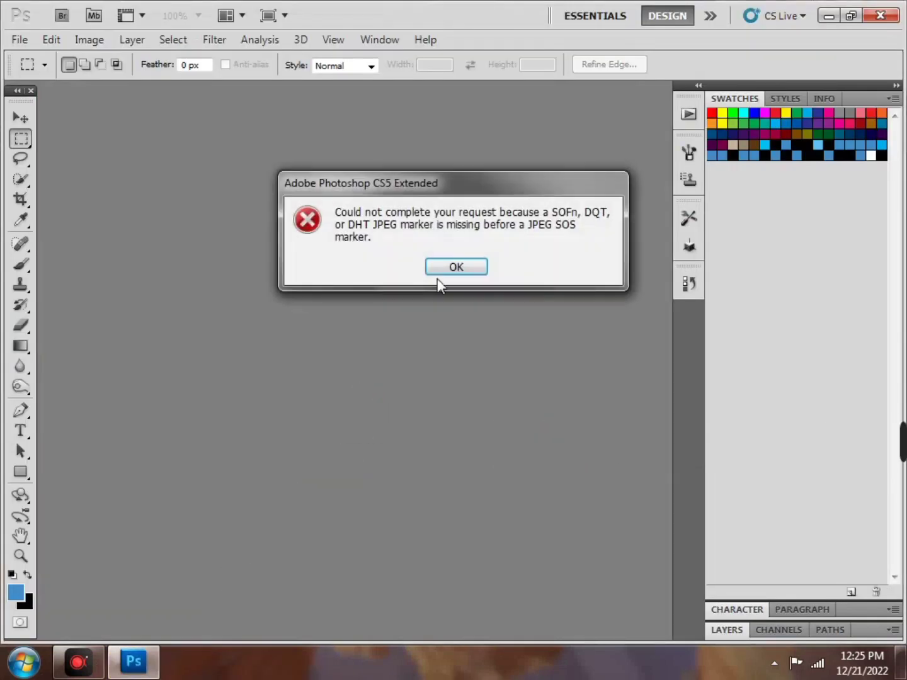
left_click(460, 267)
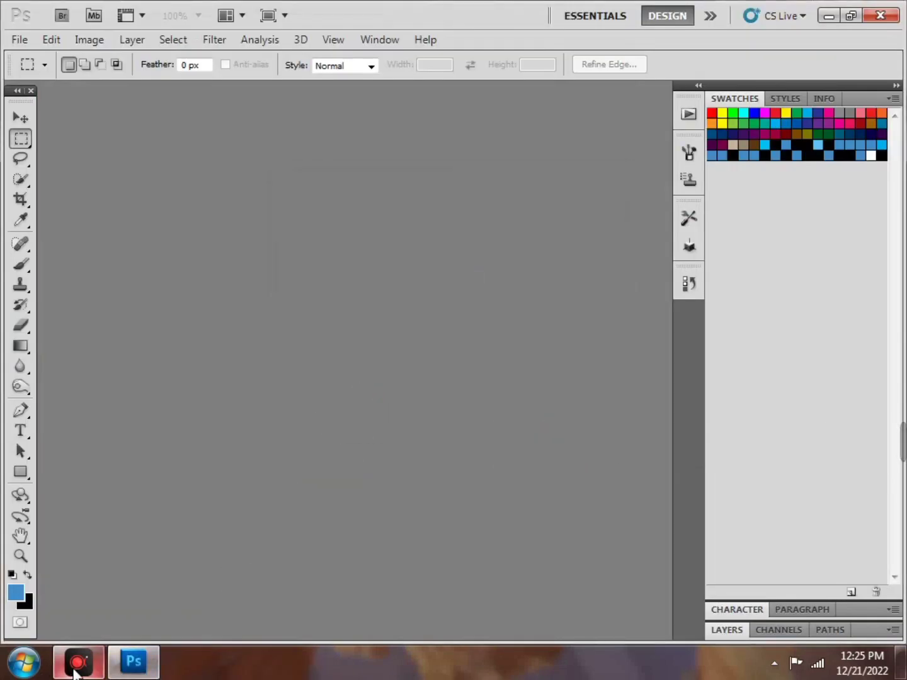
Open IMG-20210627-WA0077 in Paint, close it, then drag it into Photoshop and choose Crop
left_click(76, 660)
left_click(817, 257)
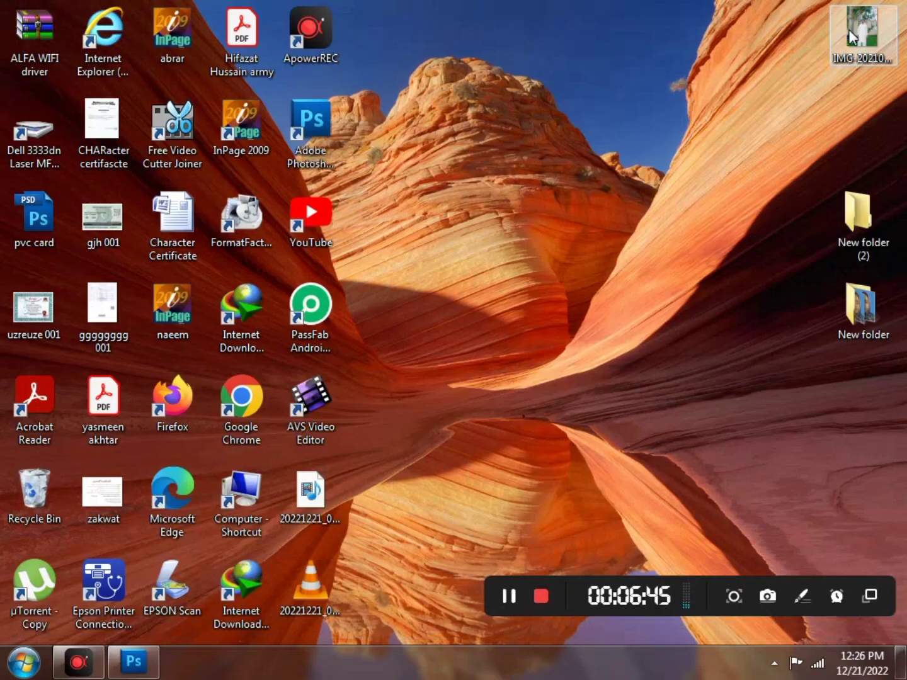
right_click(854, 46)
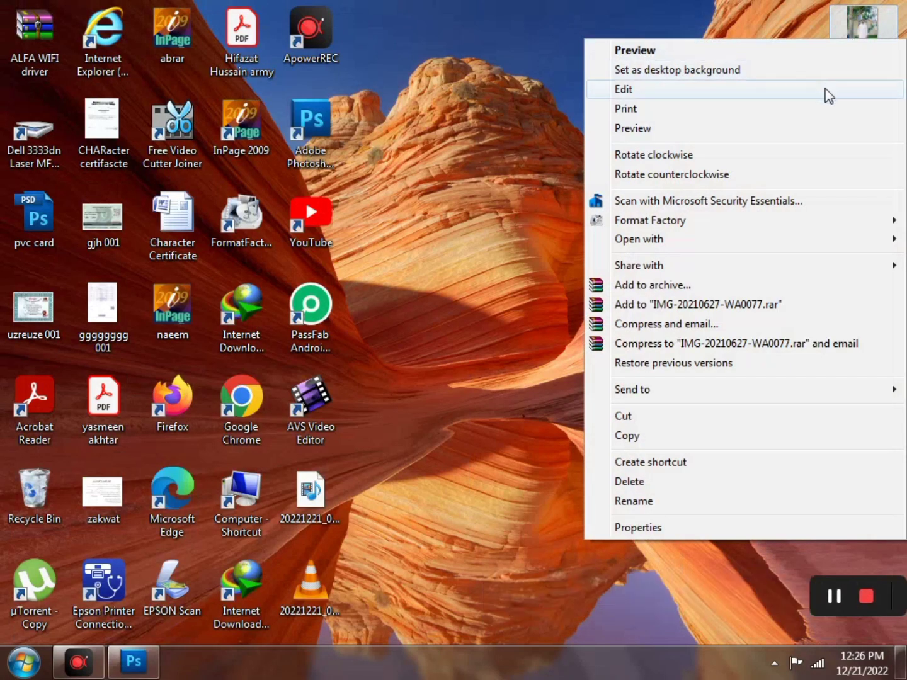
left_click(825, 94)
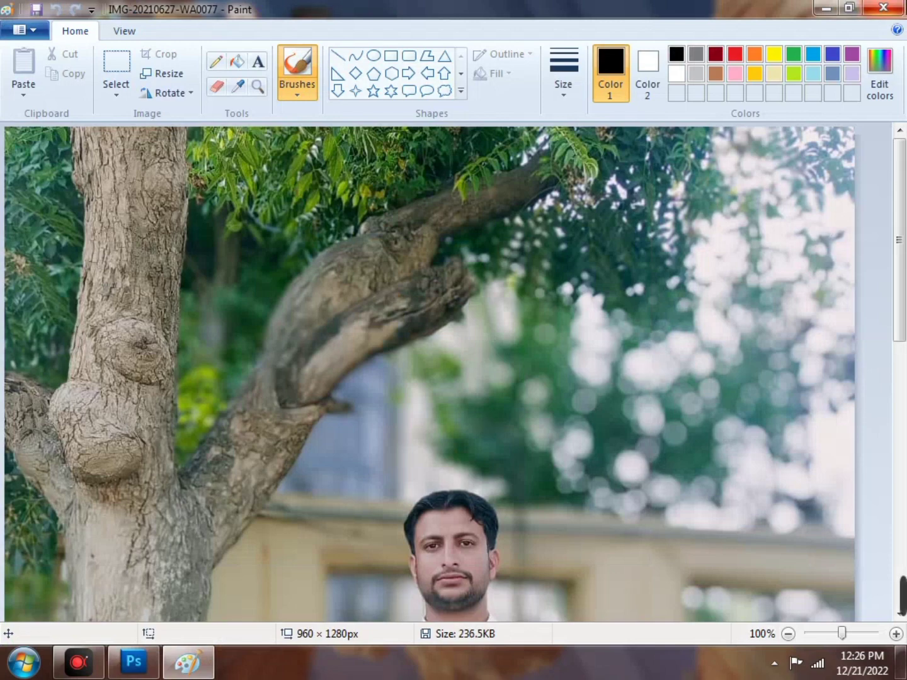
left_click(884, 8)
mouse_move(864, 38)
left_mouse_down()
mouse_move(689, 392)
mouse_move(413, 569)
mouse_move(179, 660)
mouse_move(134, 661)
mouse_move(221, 560)
mouse_move(256, 459)
left_mouse_up()
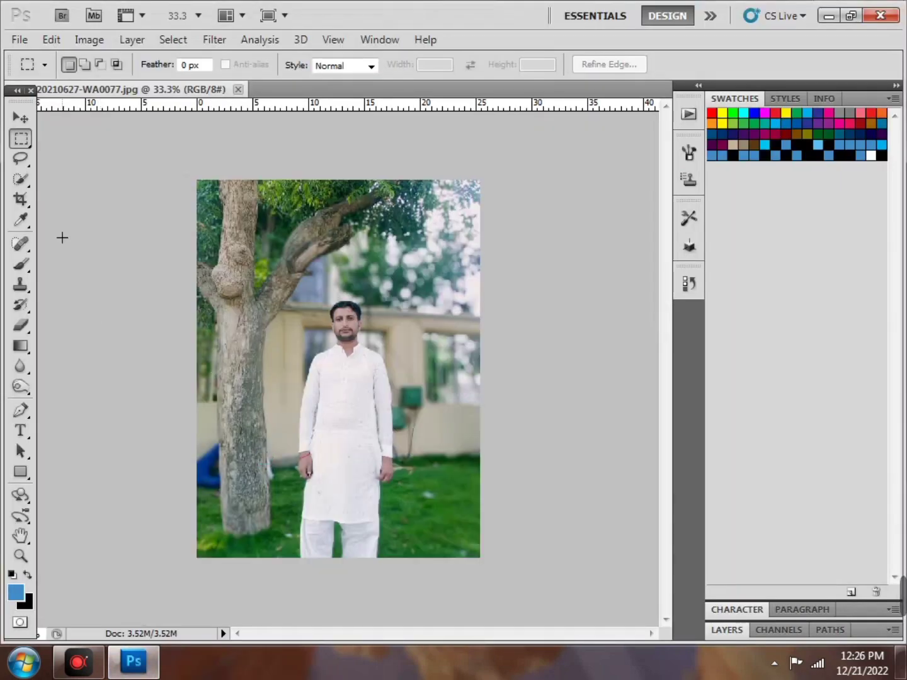
left_click(25, 207)
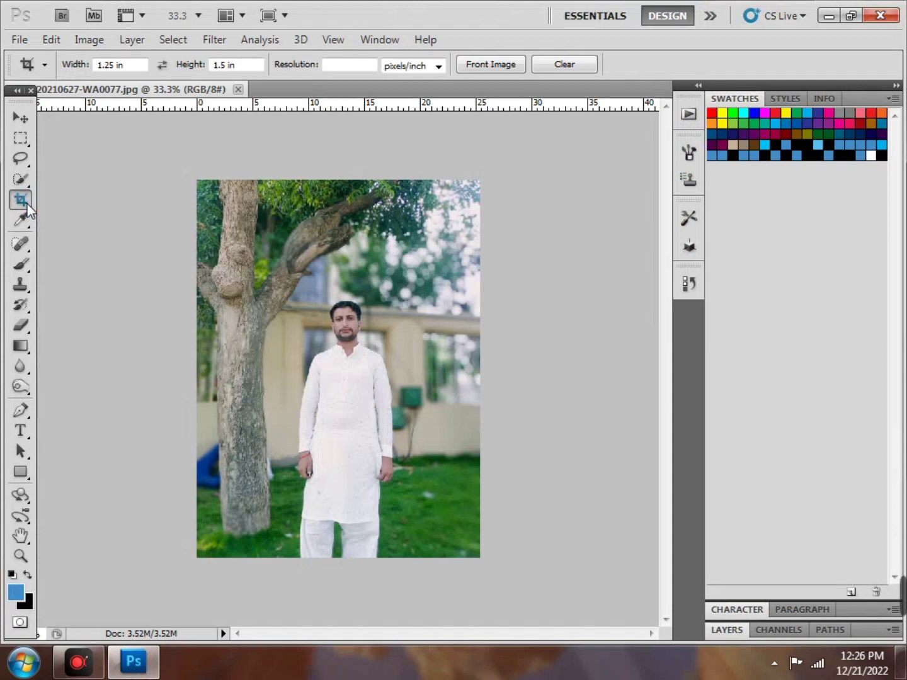
Zoom to 50% and set the crop size to 1.4 in wide by 1.7 in high
key("ctrl+plus")
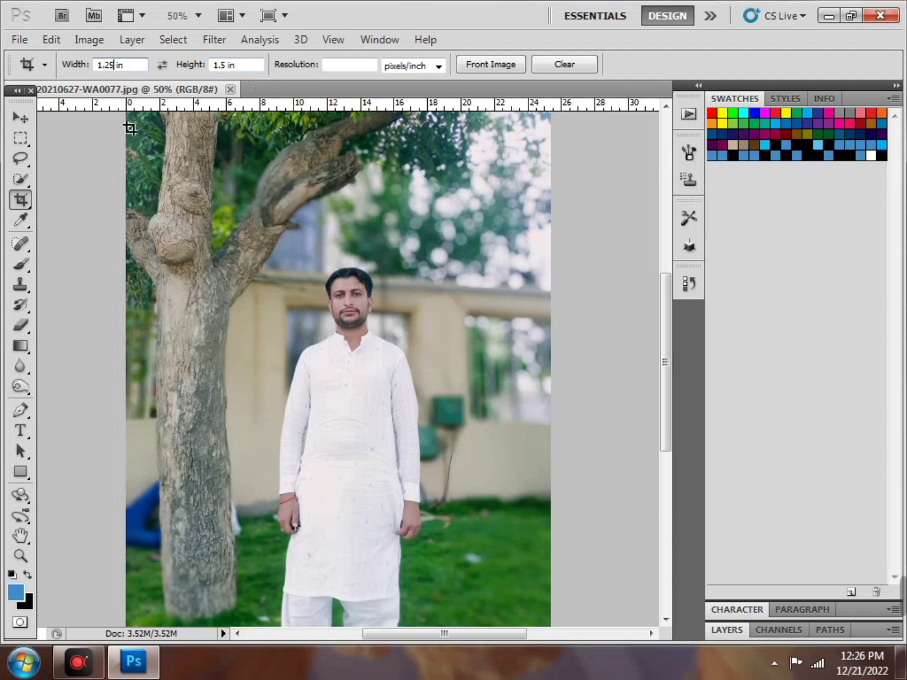
key("BackSpace")
type("4")
left_click(228, 67)
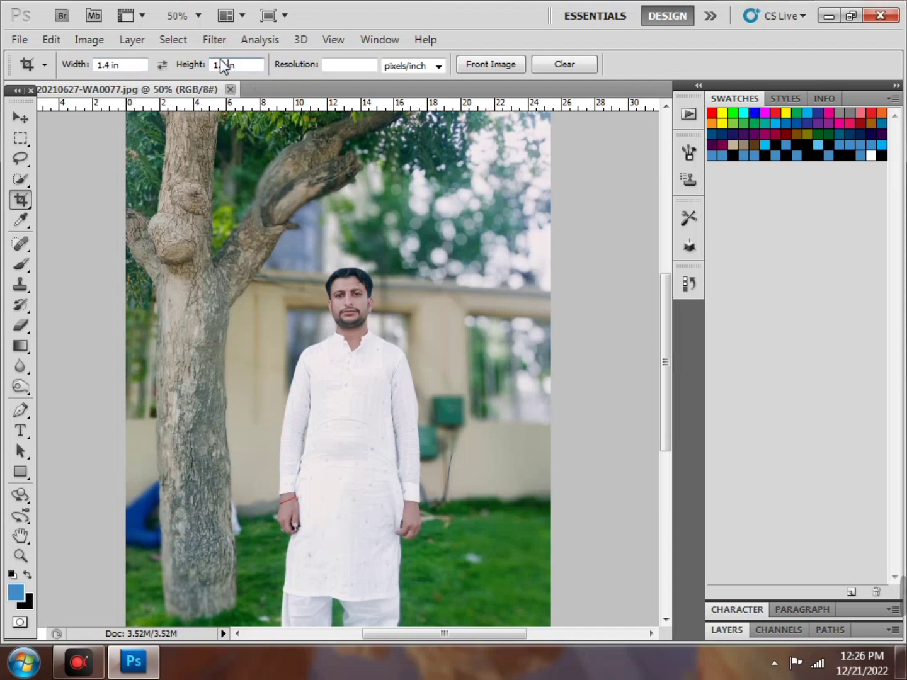
key("BackSpace")
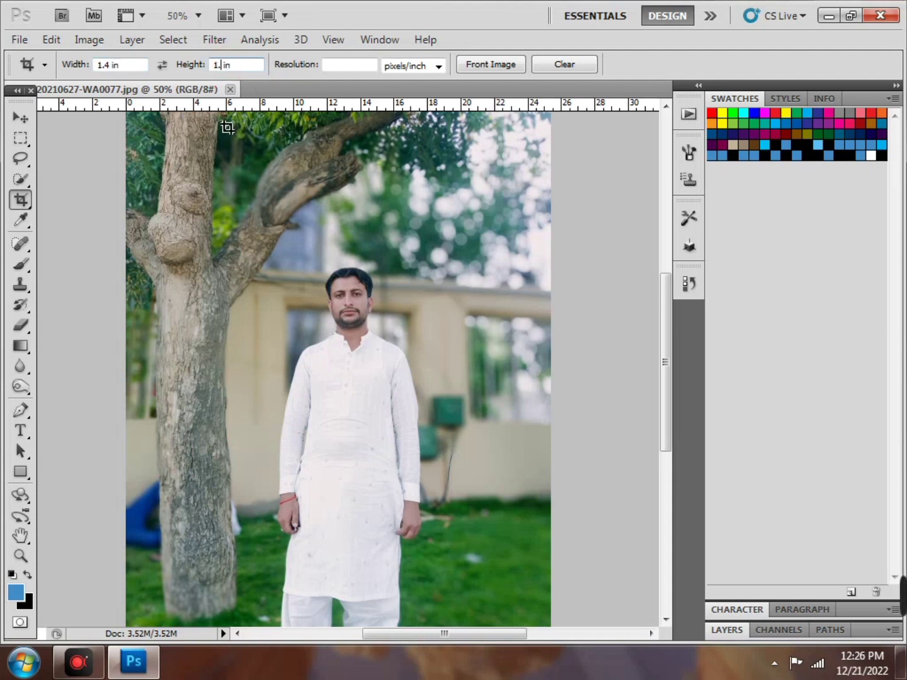
type("7")
Draw a crop box around the man's head and chest, then cancel the crop
left_click_drag(300, 254, 440, 390)
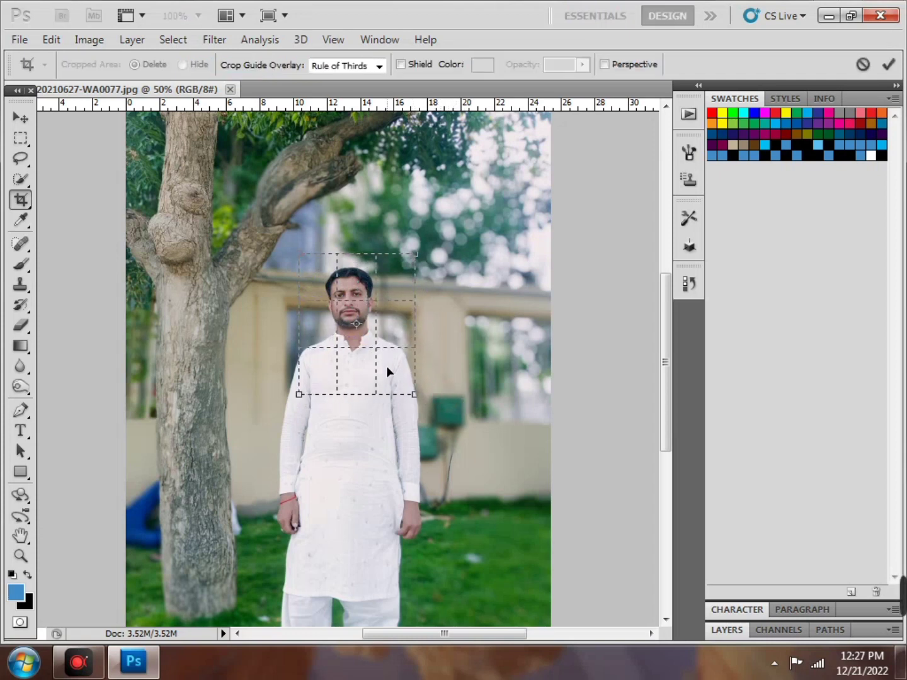
left_click_drag(387, 371, 375, 375)
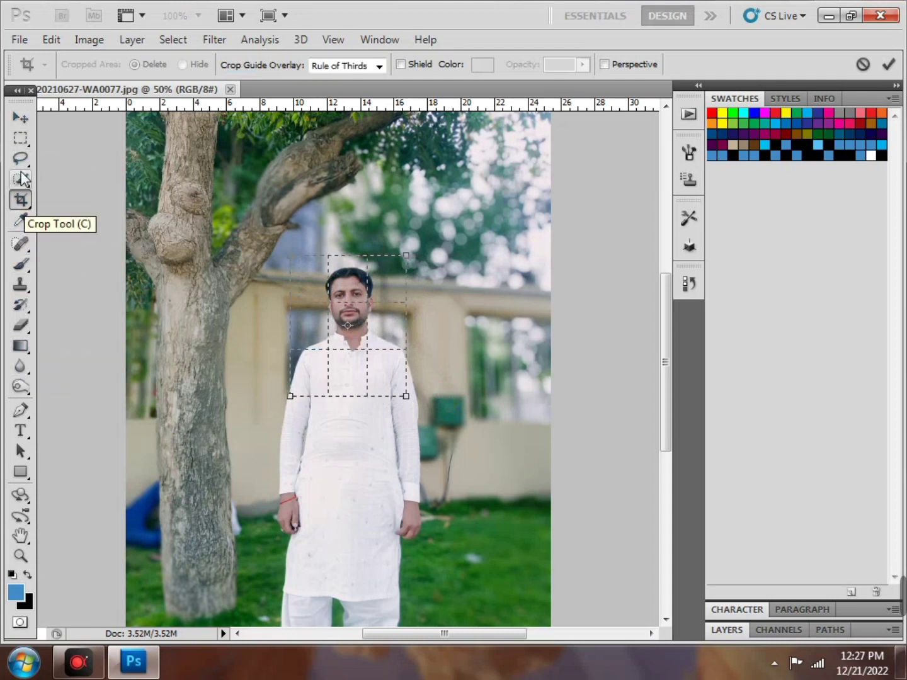
right_click(348, 347)
left_click(372, 378)
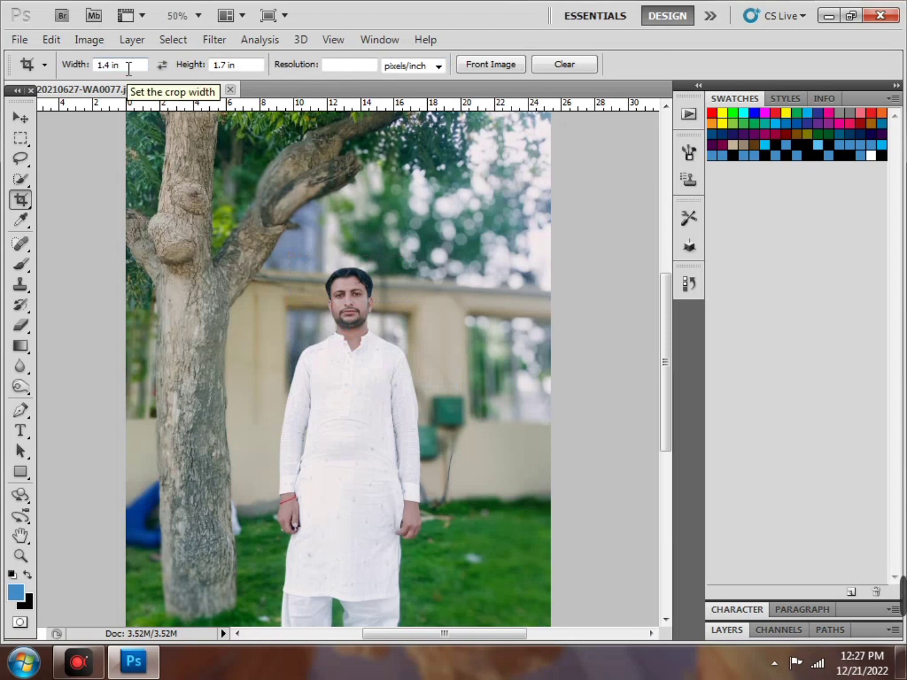
Set the crop width to 4 in and height to 6 in
left_click_drag(129, 69, 88, 66)
key("BackSpace")
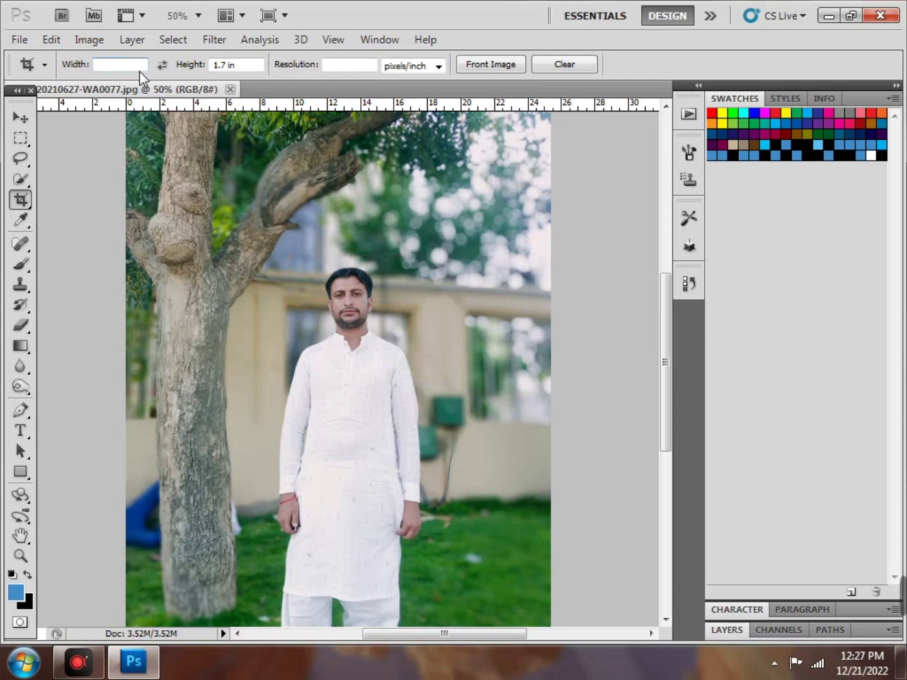
type("4")
left_click(238, 65)
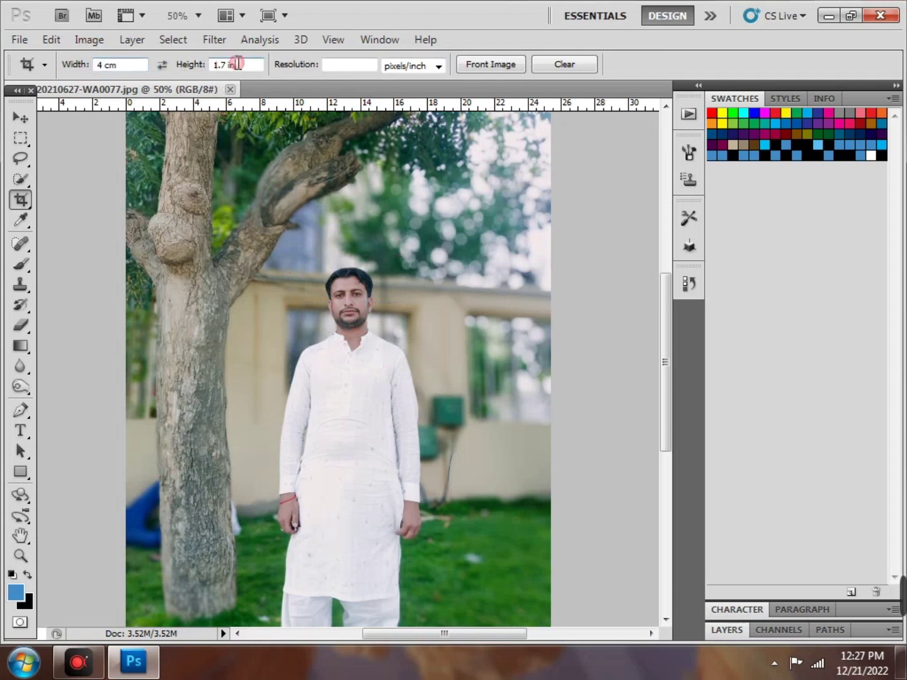
key("BackSpace")
key("BackSpace")
key("BackSpace")
type("6")
left_click(122, 66)
key("BackSpace")
key("BackSpace")
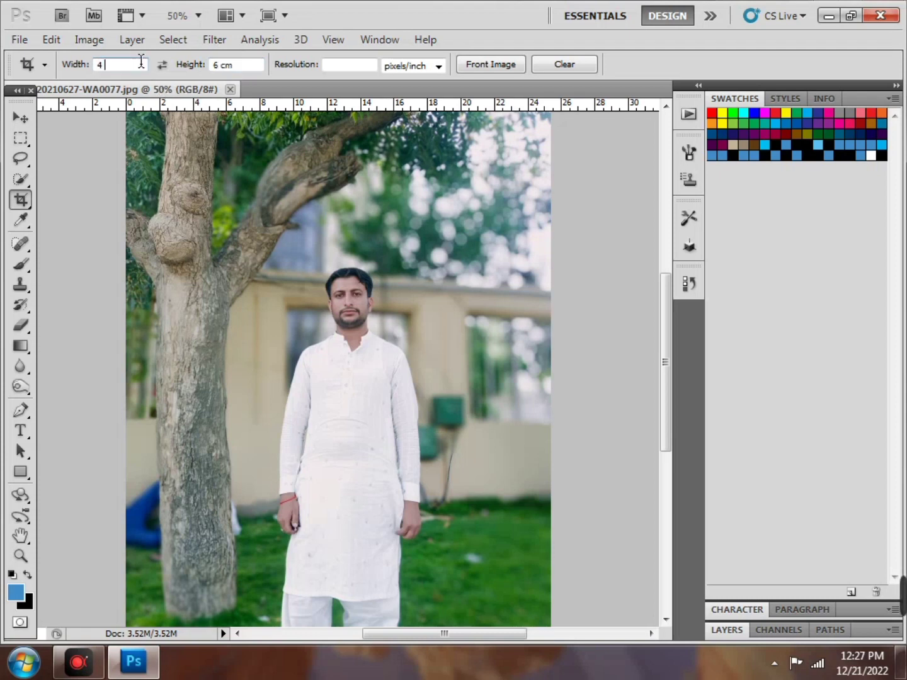
type("in")
left_click(241, 65)
key("BackSpace")
key("BackSpace")
type("in")
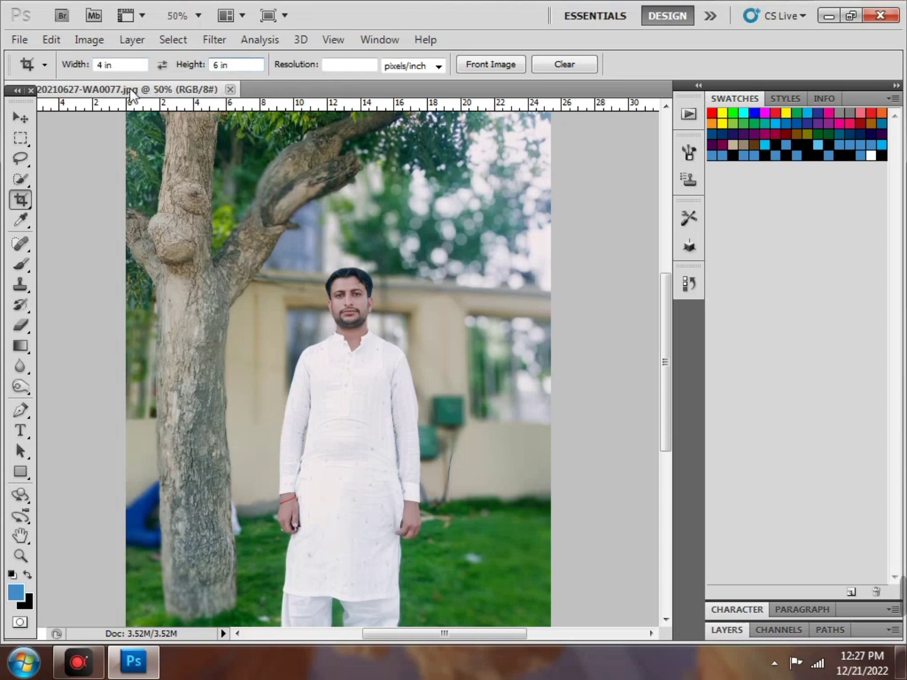
Draw the crop box around the standing man, extend it to include his legs, and apply
left_click_drag(281, 253, 581, 541)
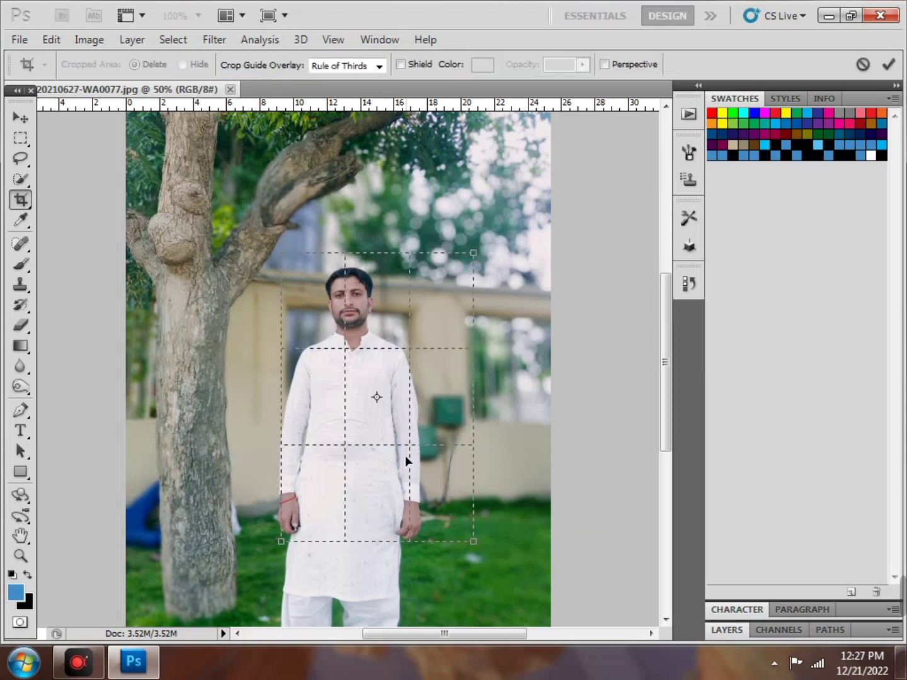
left_click_drag(405, 456, 390, 451)
left_click_drag(448, 540, 450, 582)
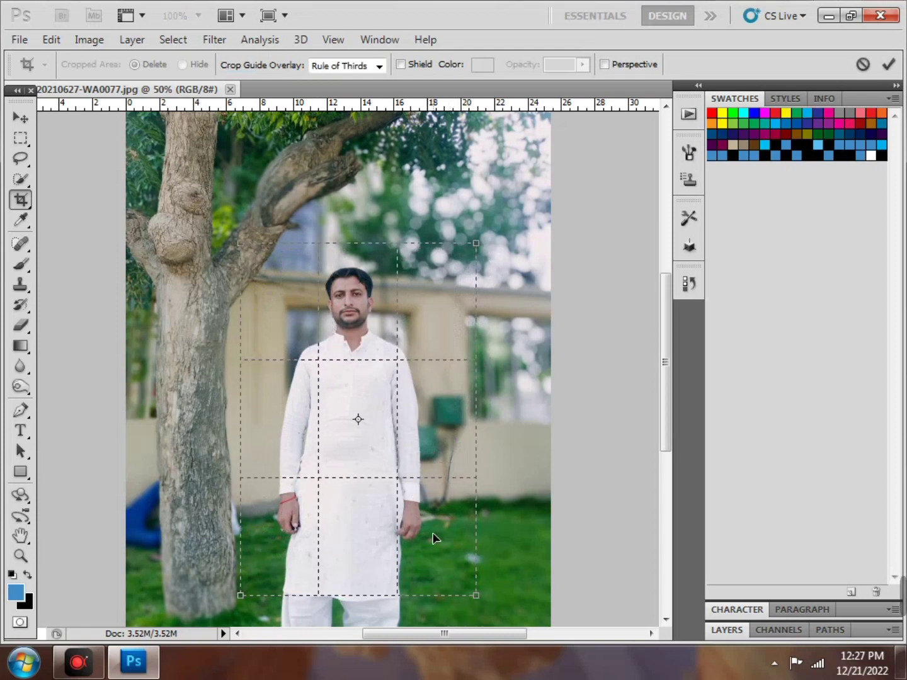
key("Return")
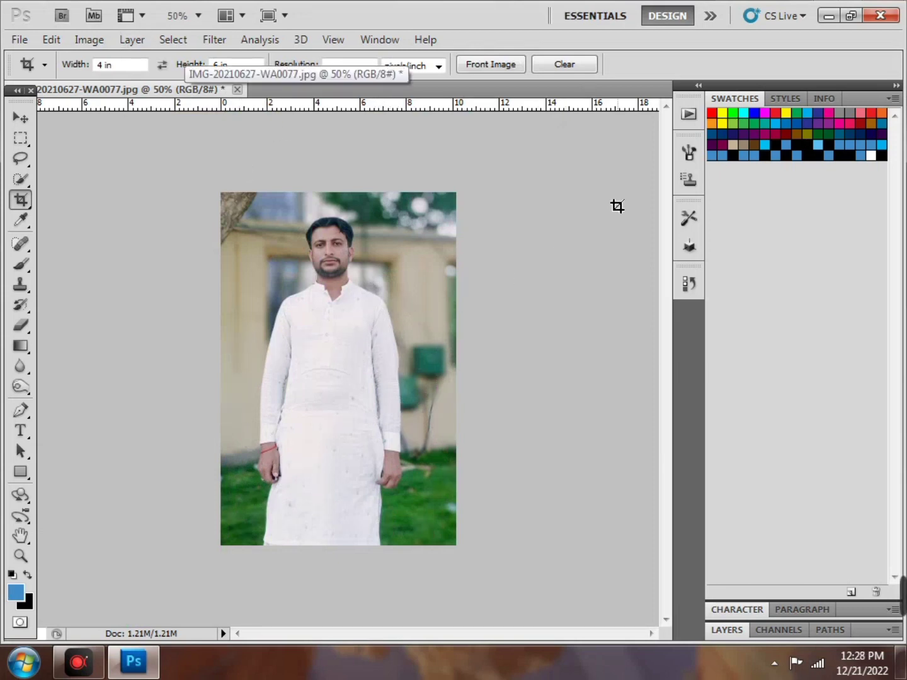
Delete the Crop state in the History panel, confirming Yes, so only Open remains
left_click(683, 286)
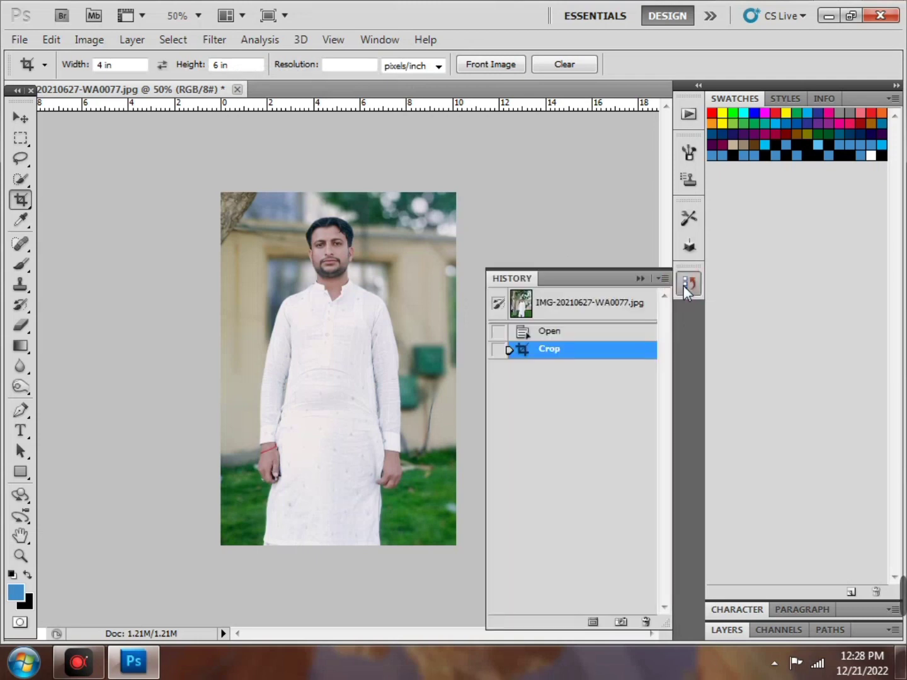
right_click(589, 360)
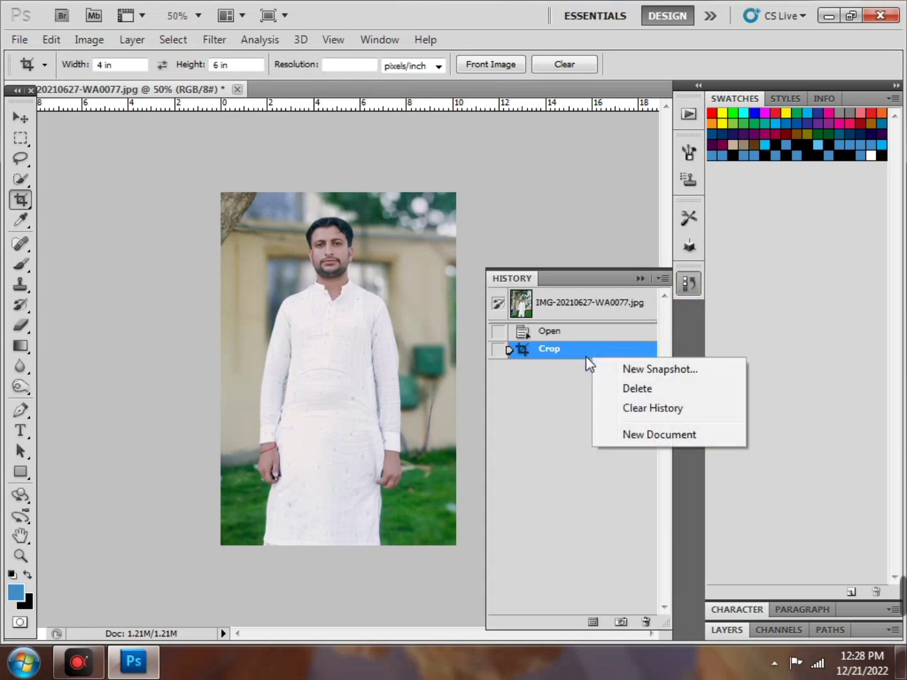
left_click(636, 388)
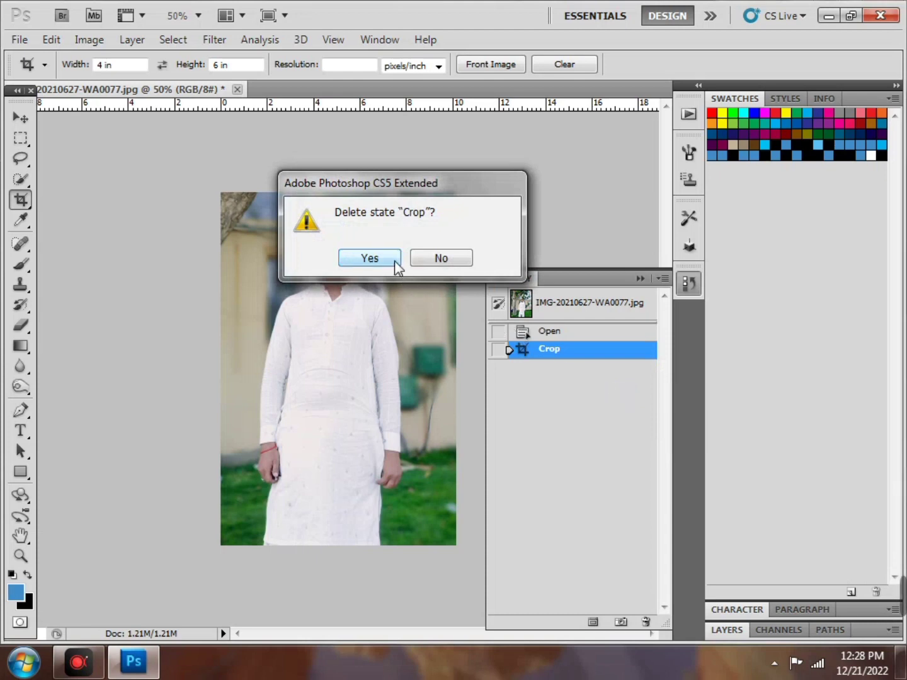
left_click(393, 258)
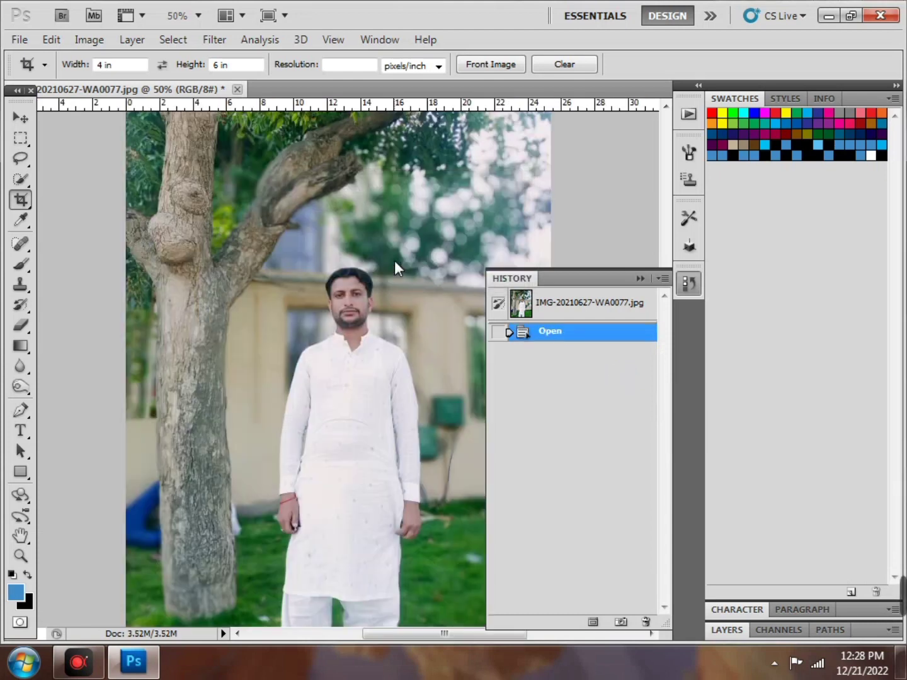
left_click(693, 284)
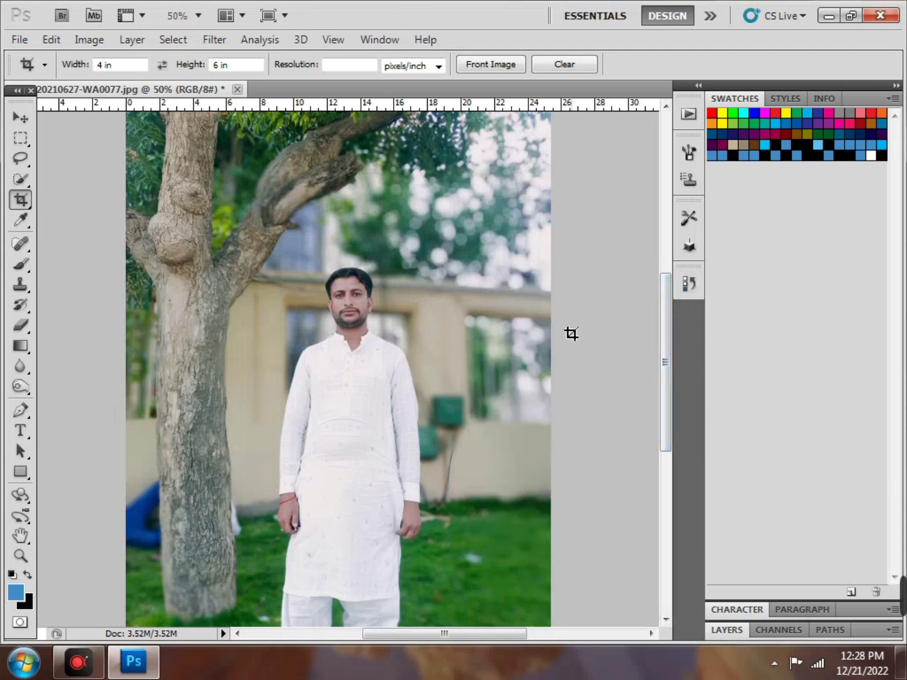
Set the Crop tool's preset width to 5 and height to 7
left_click(106, 65)
type("5")
left_click(221, 66)
key("BackSpace")
type("7")
Draw a 5 by 7 crop box around the man, nudge it left, then cancel the crop
left_click_drag(289, 266, 540, 525)
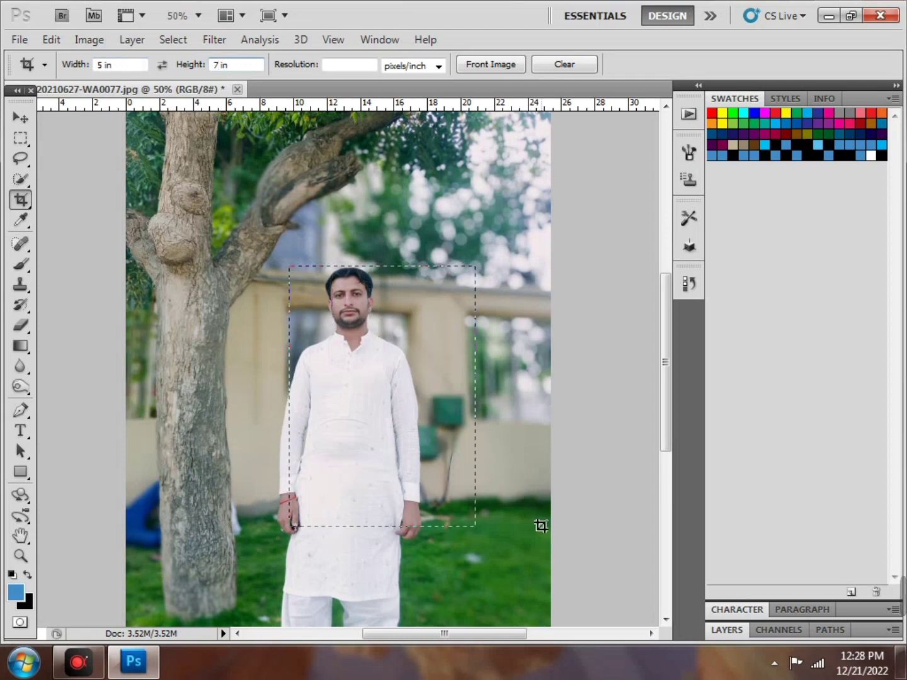
left_click_drag(410, 423, 376, 426)
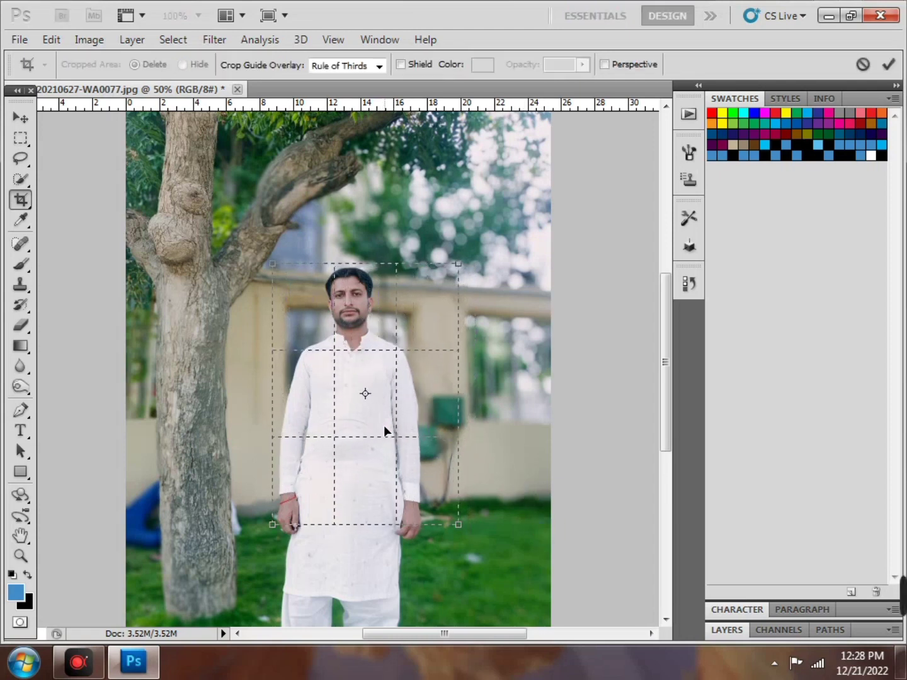
right_click(404, 430)
left_click(444, 461)
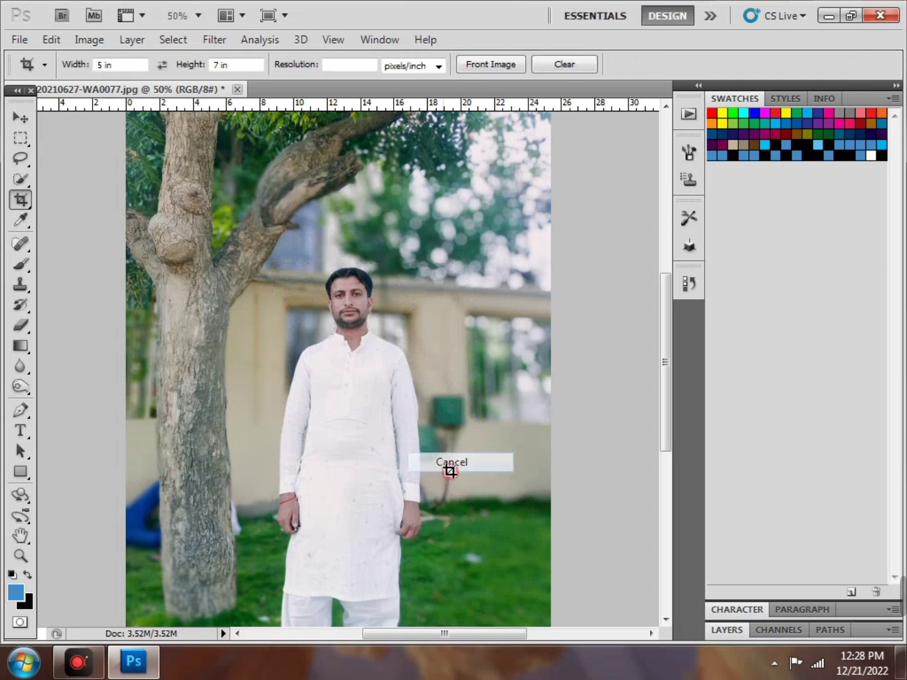
Clear the crop width value, dismiss the invalid-number warning, and select the height text
left_click(98, 66)
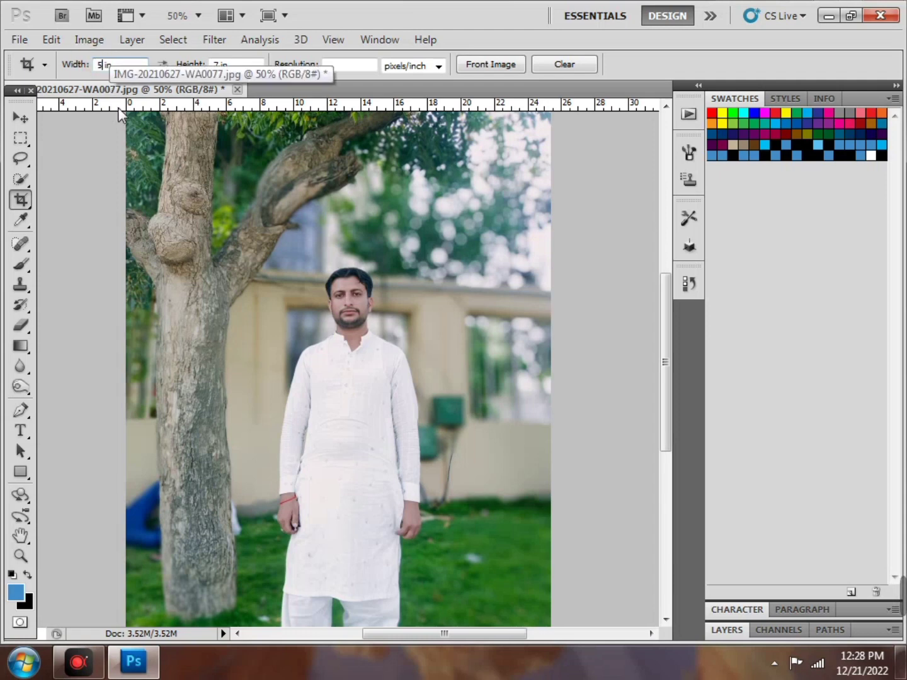
key("BackSpace")
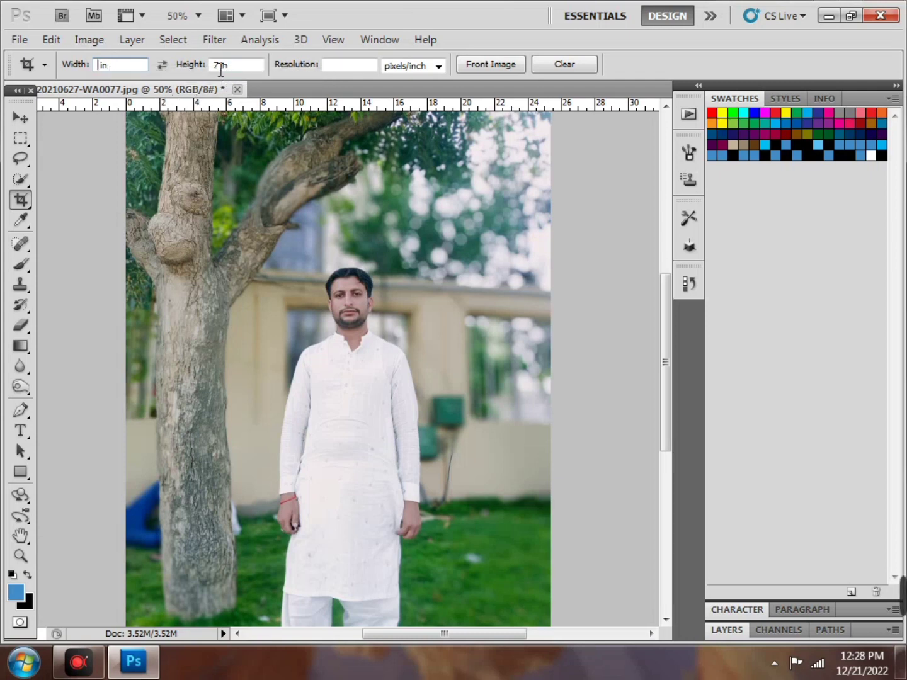
left_click(217, 64)
left_click(449, 267)
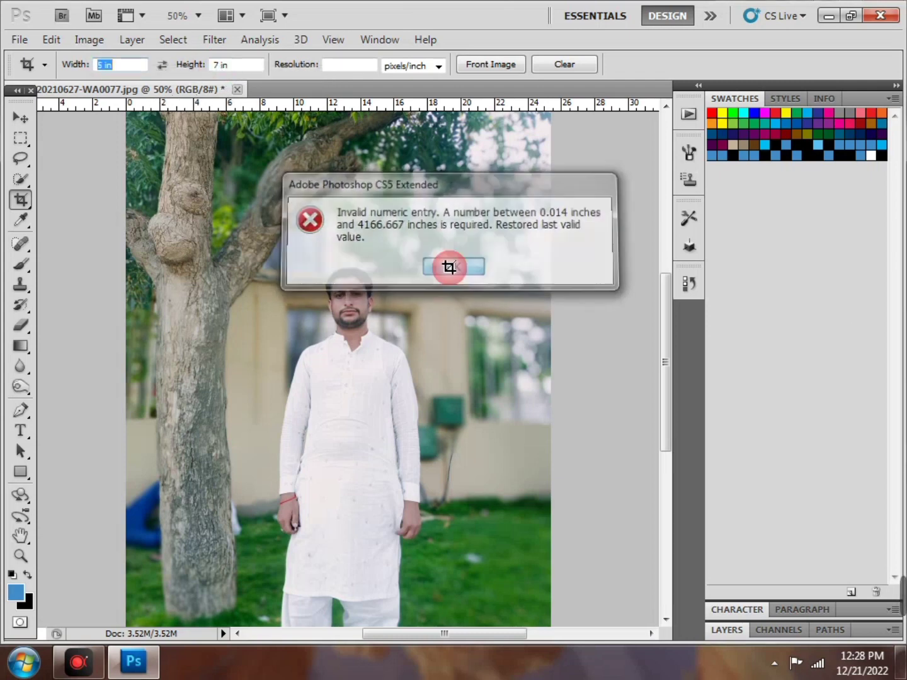
key("BackSpace")
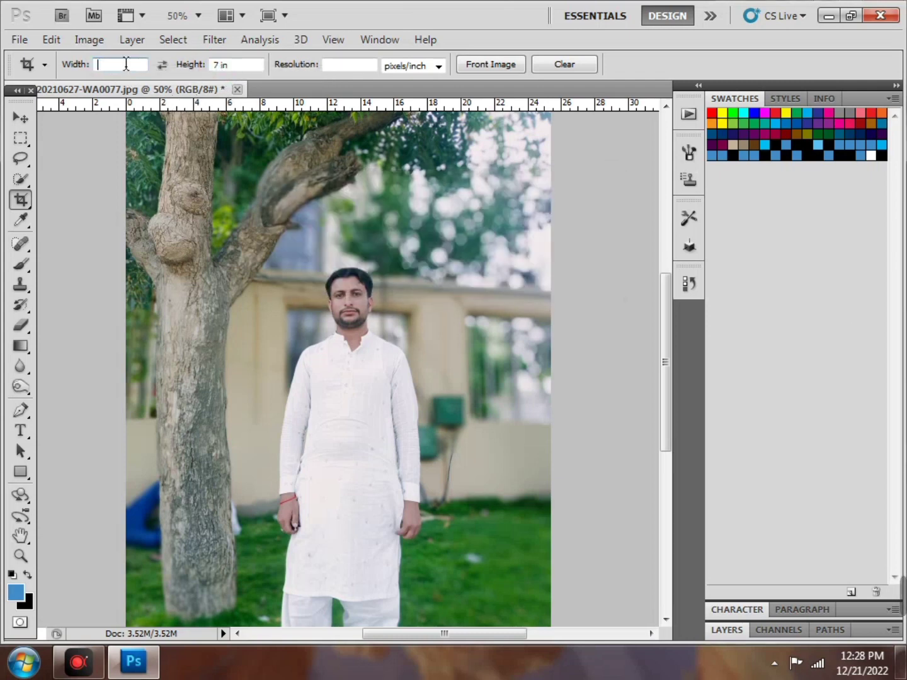
double_click(237, 70)
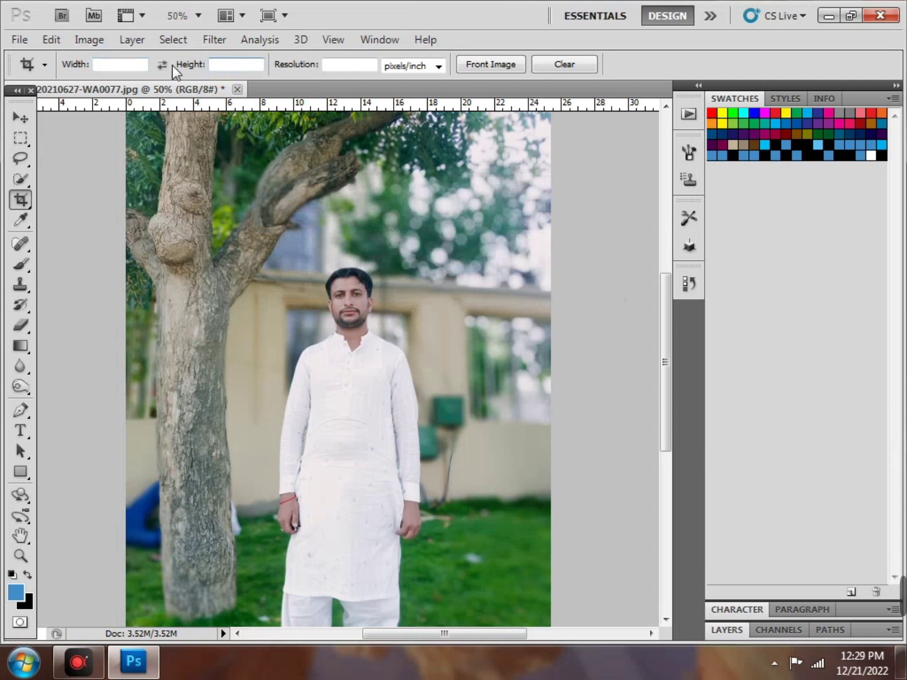
Try a 210 mm x 297 mm crop box over the man, then cancel it
left_click(132, 66)
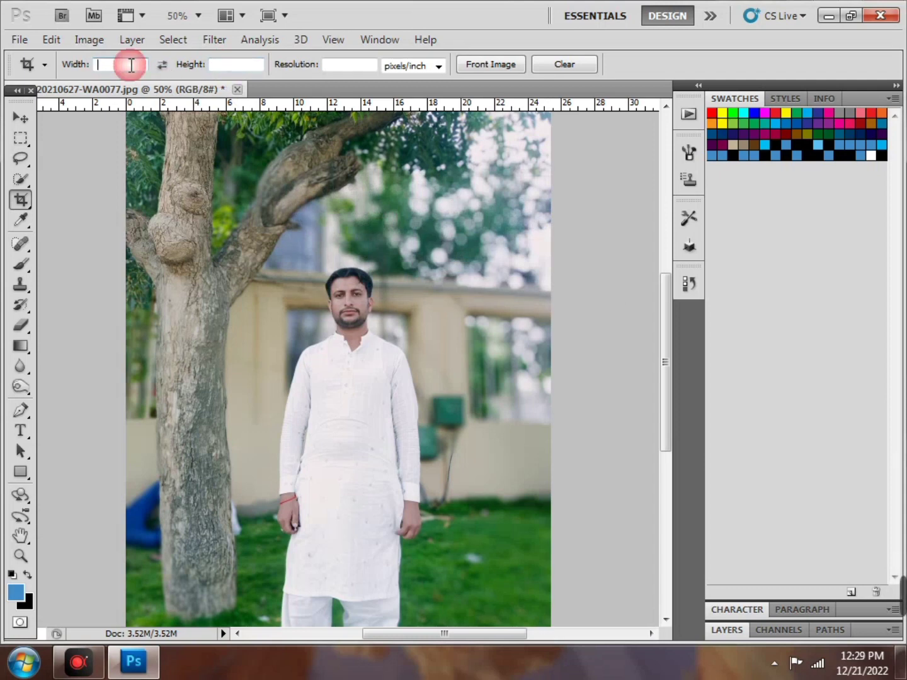
type("210 mm")
left_click(237, 66)
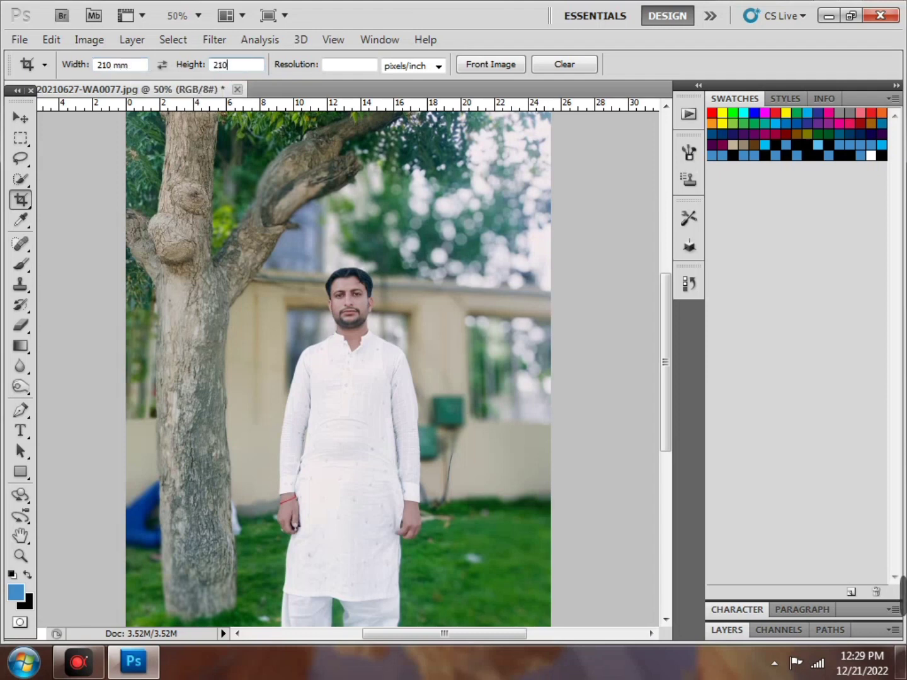
type("297 mm")
left_click_drag(269, 250, 579, 558)
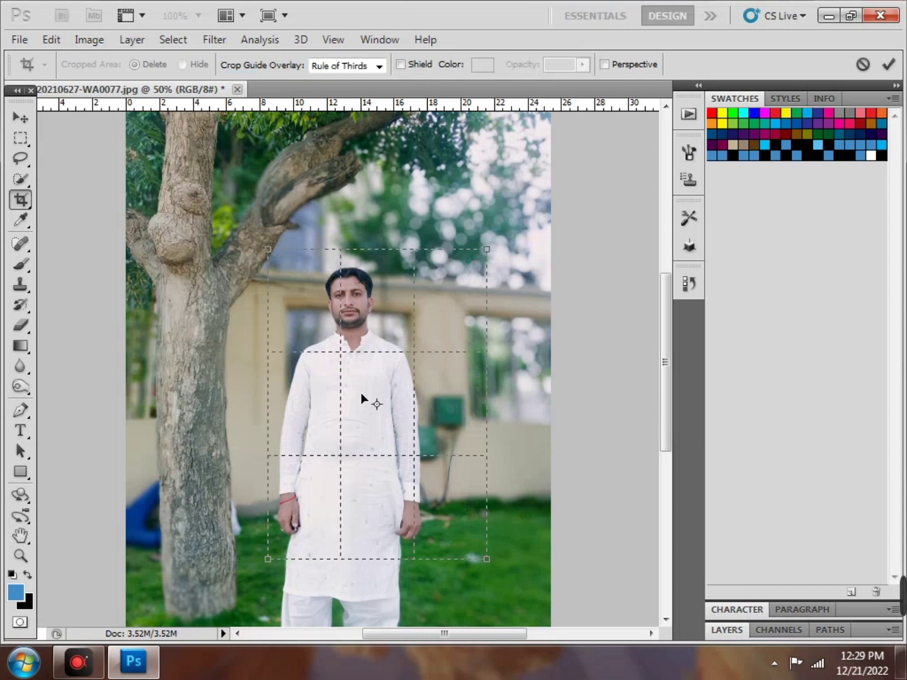
right_click(383, 415)
left_click(434, 453)
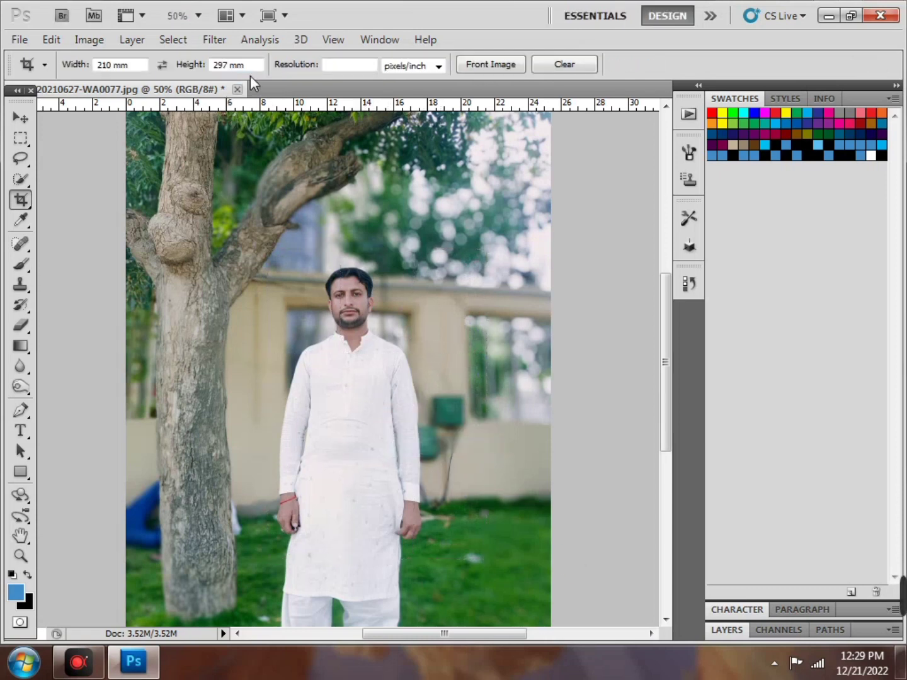
Change the crop preset to 4 in wide by 6 in high
left_click_drag(251, 65, 93, 65)
key("BackSpace")
key("BackSpace")
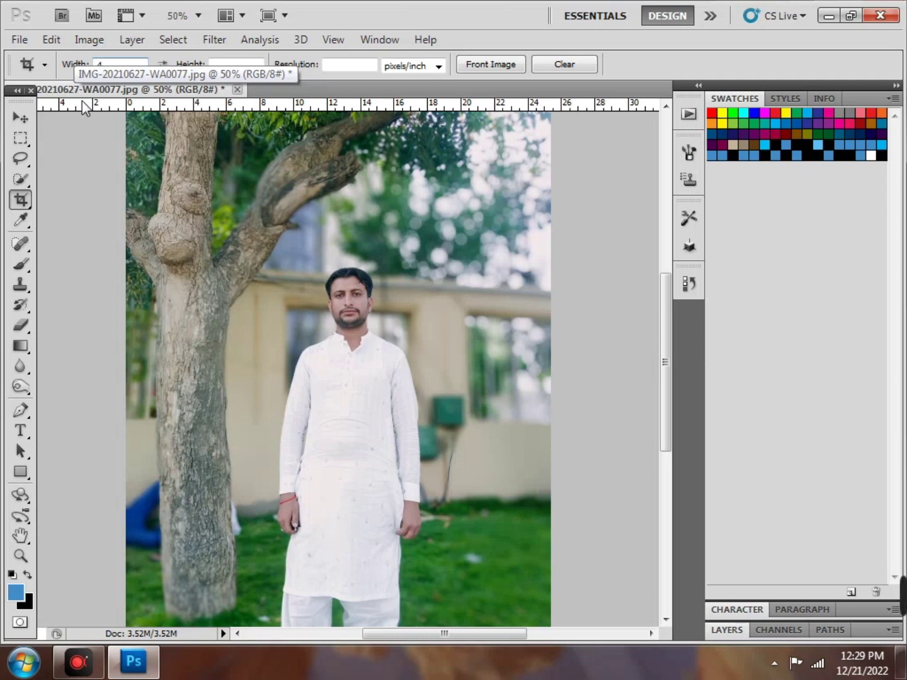
type("4 ")
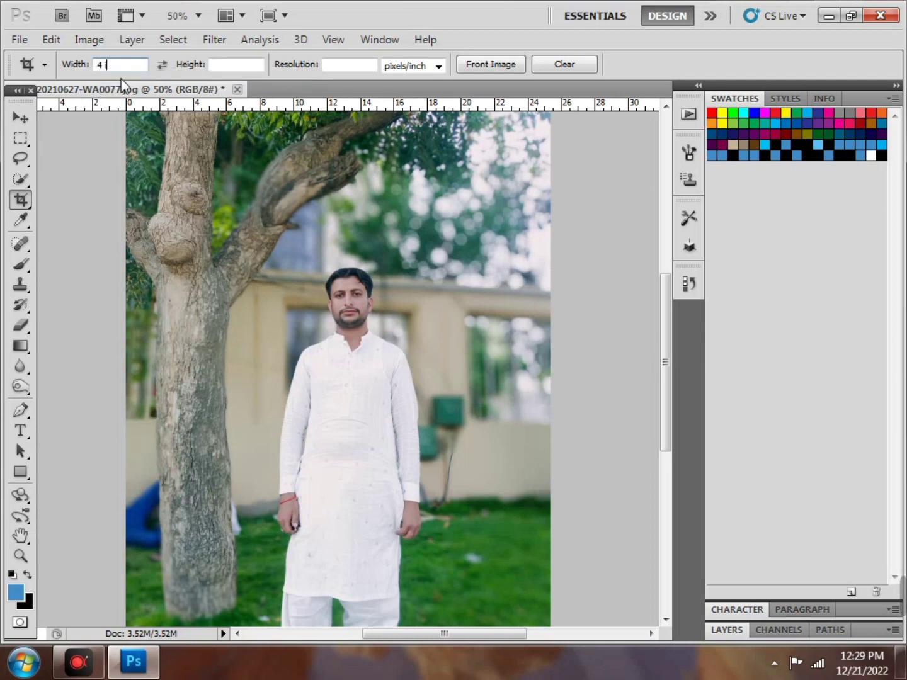
type("in")
left_click(235, 65)
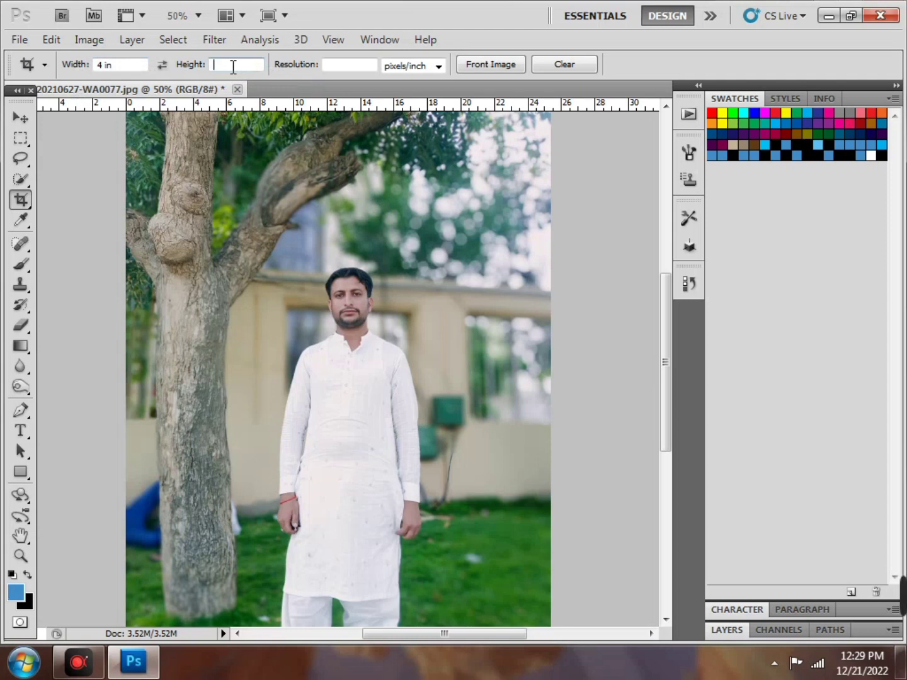
type("6 in")
Draw a 4 by 6 crop box from the man's head to his knees and apply it
left_click_drag(308, 270, 539, 570)
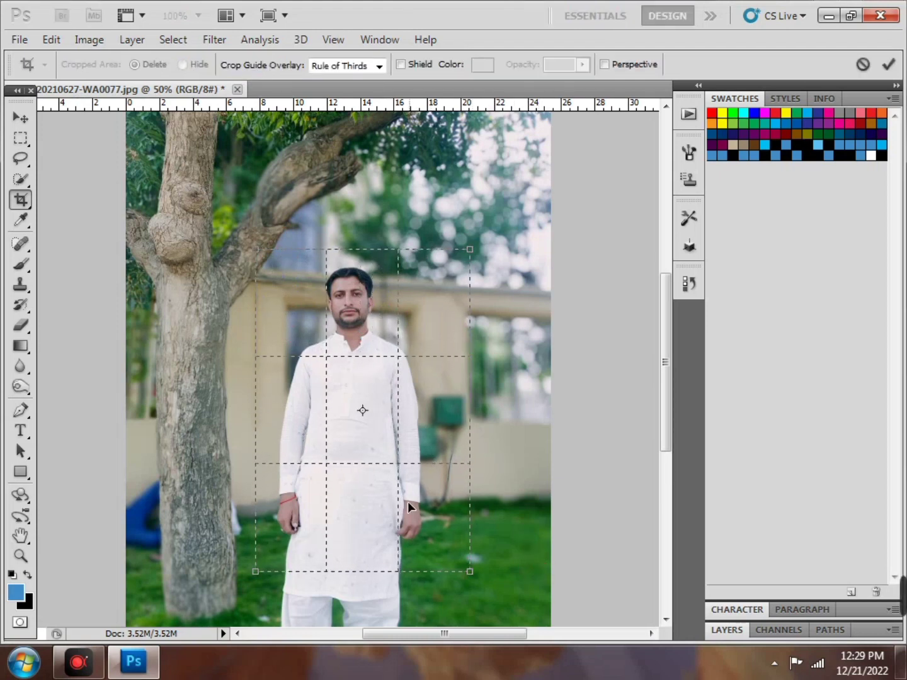
left_click_drag(407, 501, 400, 505)
left_click_drag(462, 575, 443, 576)
double_click(438, 574)
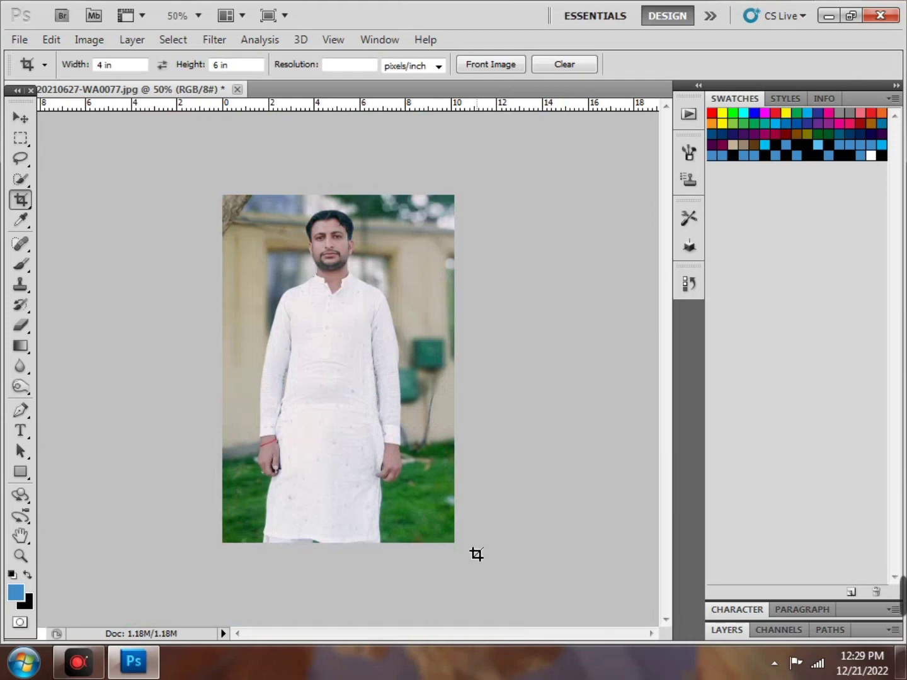
Apply a tighter crop around the man, then draw and delete a trial slice and return to cropping
left_click_drag(223, 180, 598, 526)
double_click(360, 367)
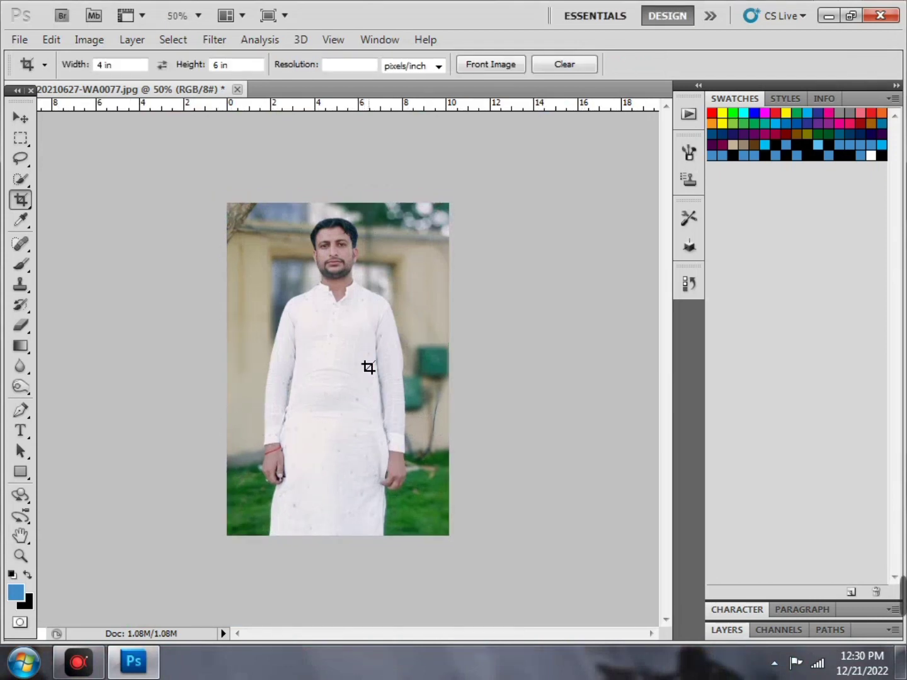
left_click(30, 194)
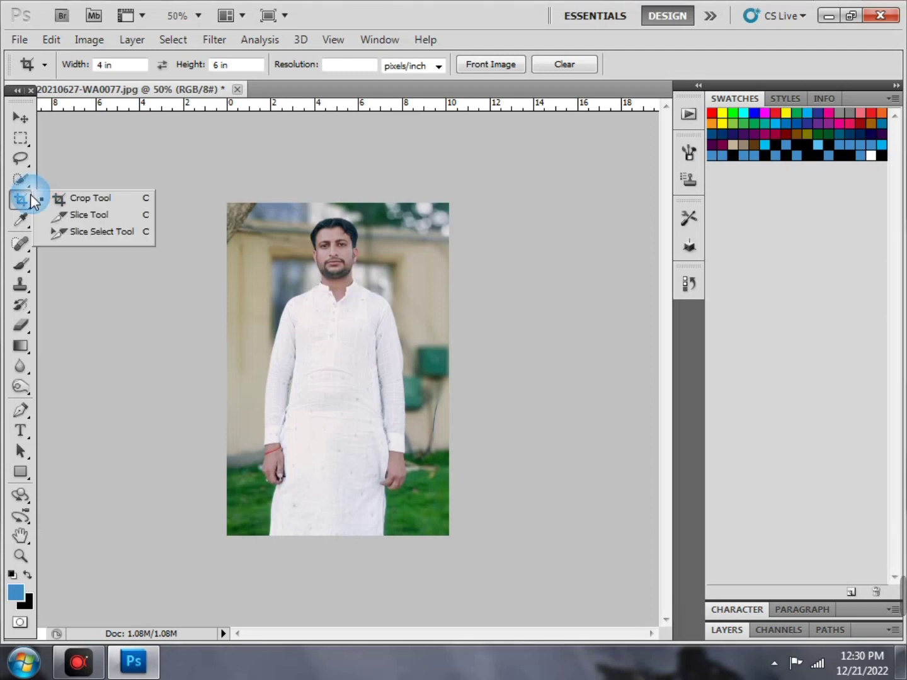
left_click(78, 219)
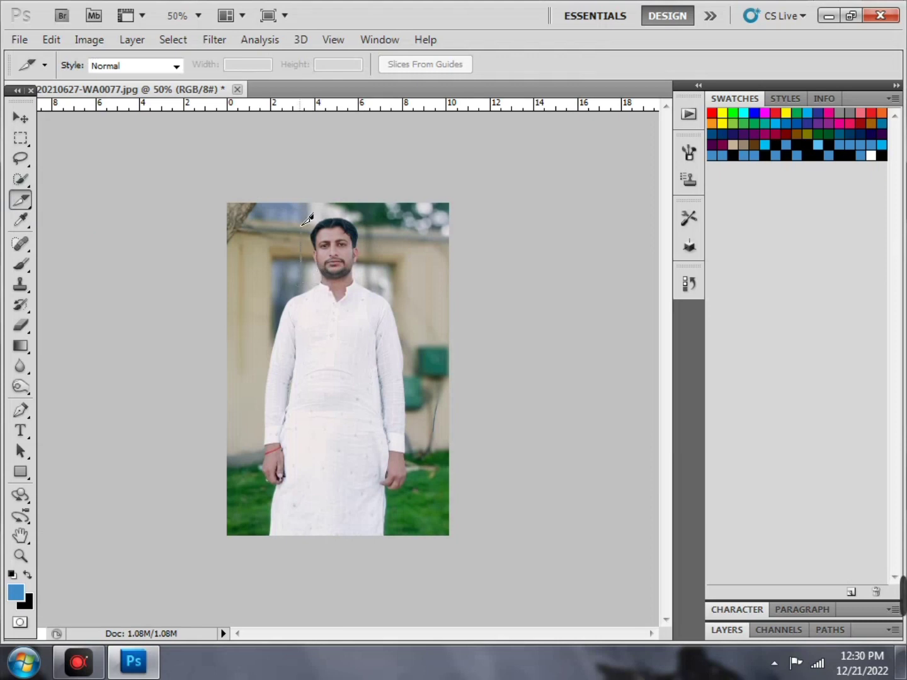
left_click_drag(301, 287, 437, 414)
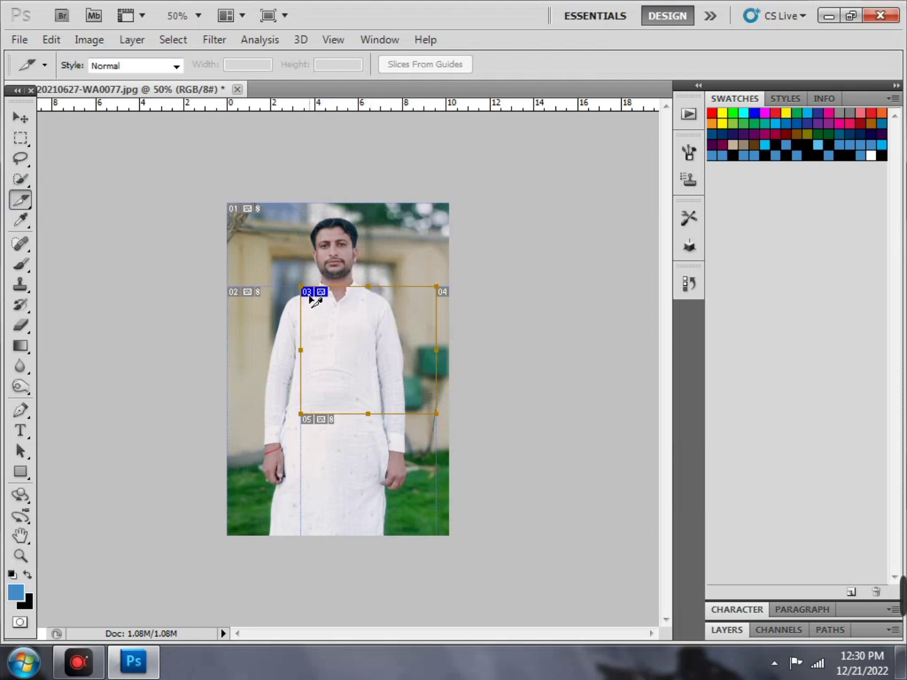
right_click(371, 387)
left_click(406, 398)
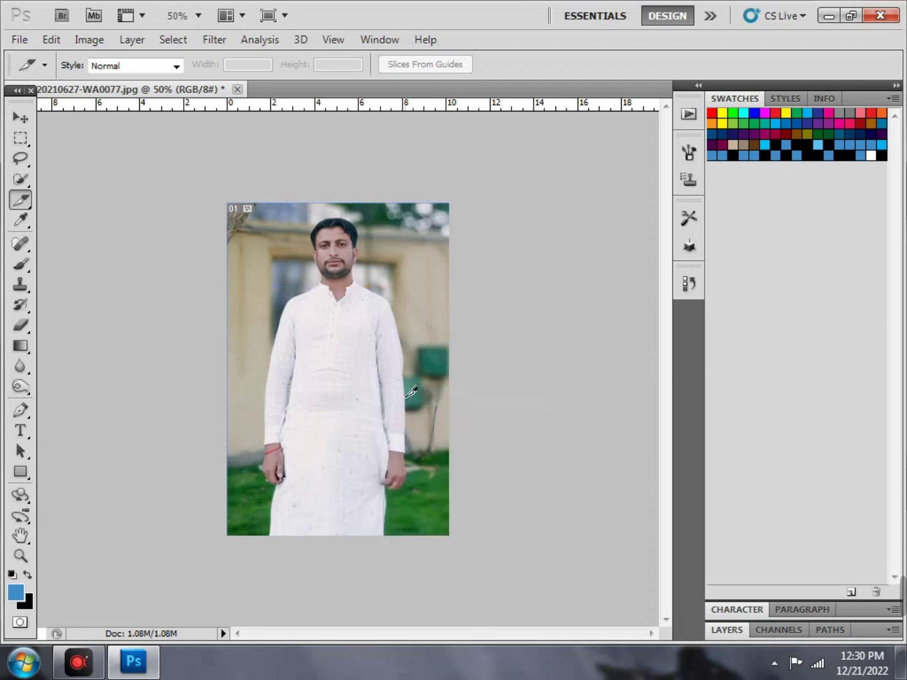
right_click(21, 200)
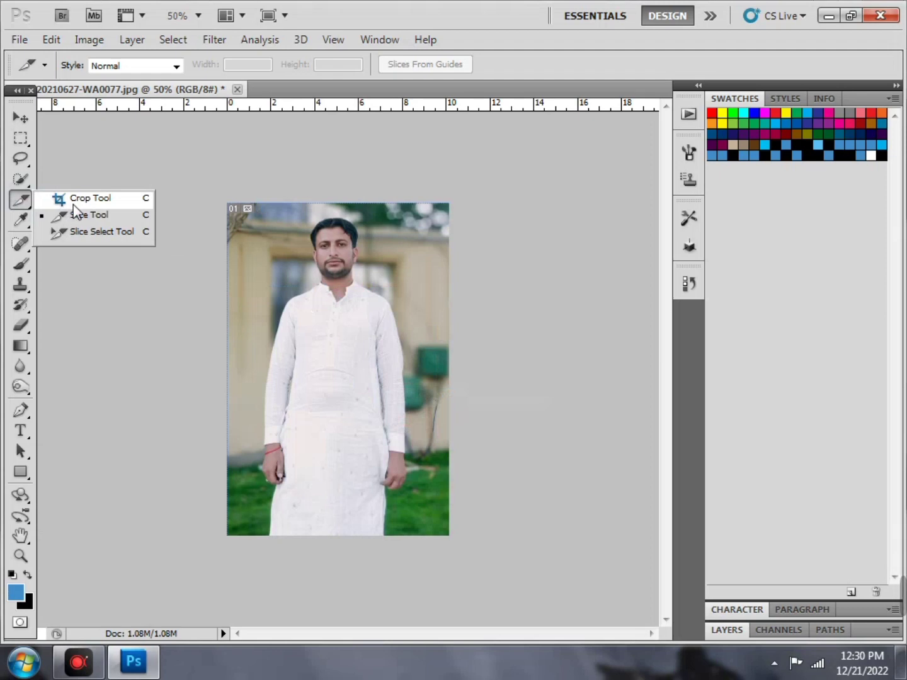
left_click(88, 198)
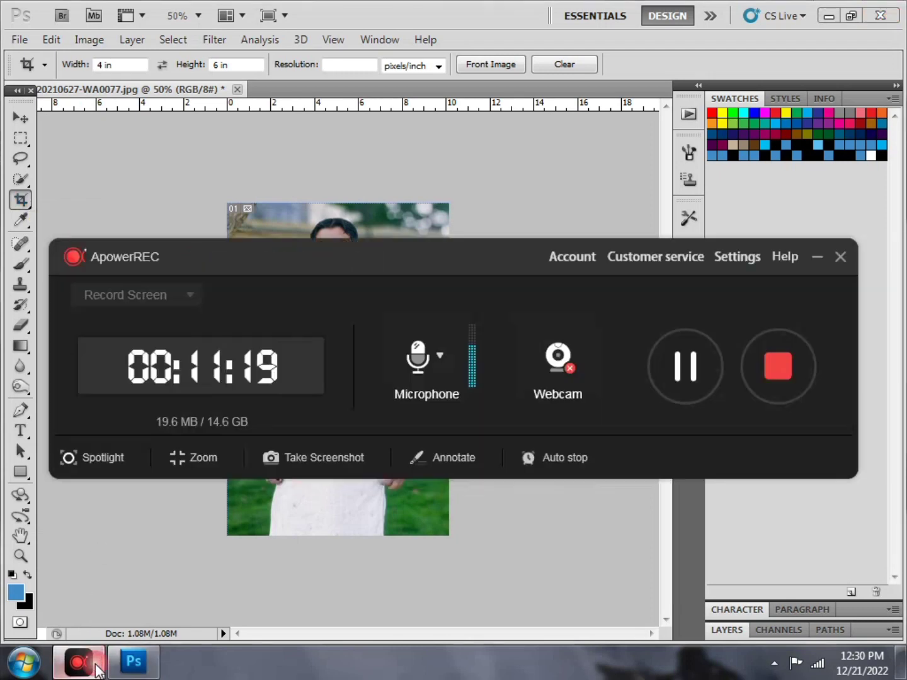
Pause the screen recording and minimise the recorder window
left_click(78, 660)
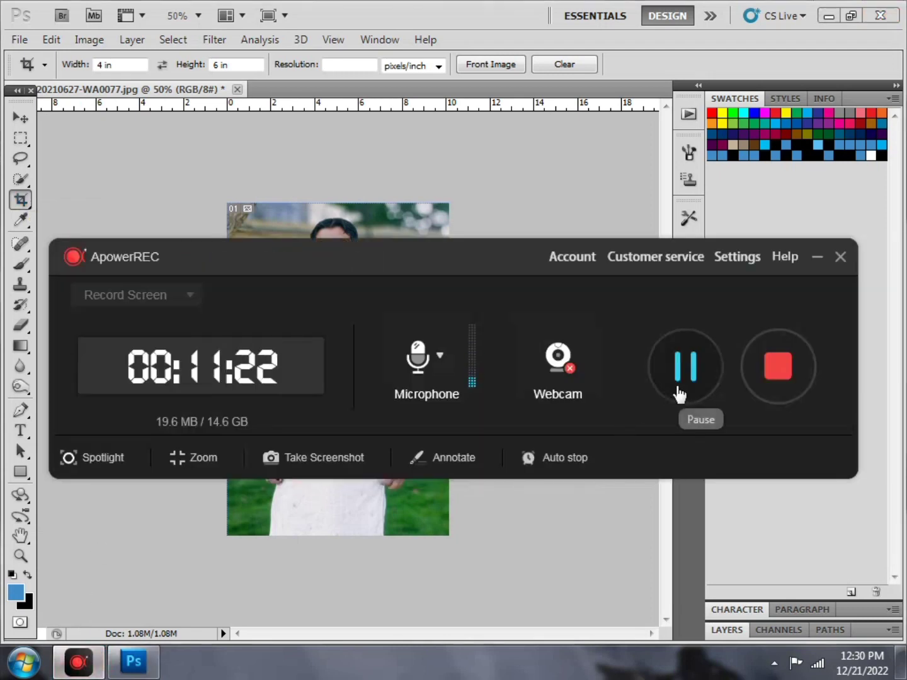
left_click(679, 391)
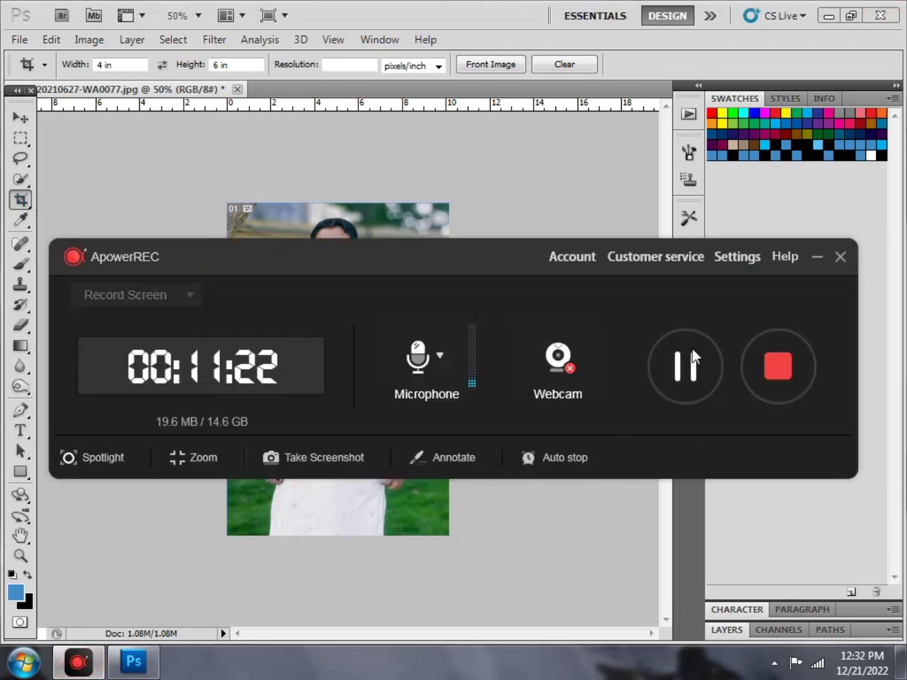
left_click(820, 258)
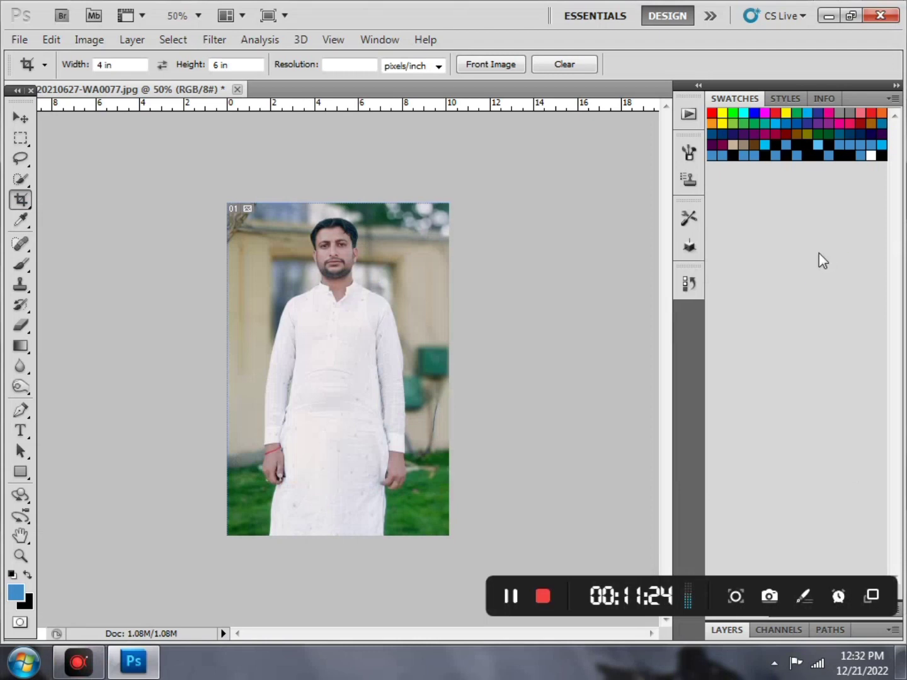
Draw a Rectangular Marquee selection around the whole cropped portrait
left_click(22, 139)
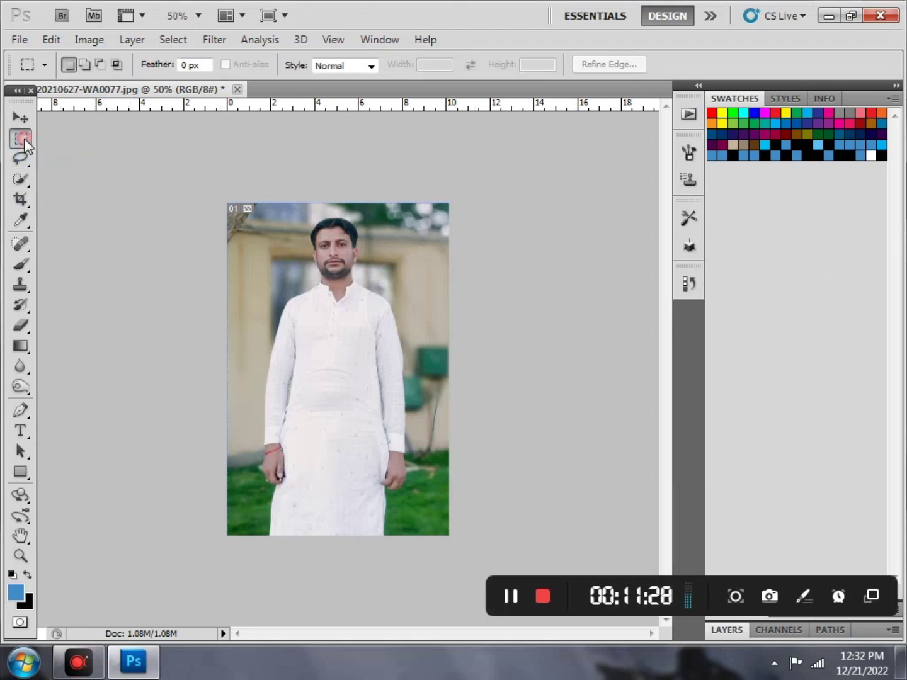
right_click(24, 146)
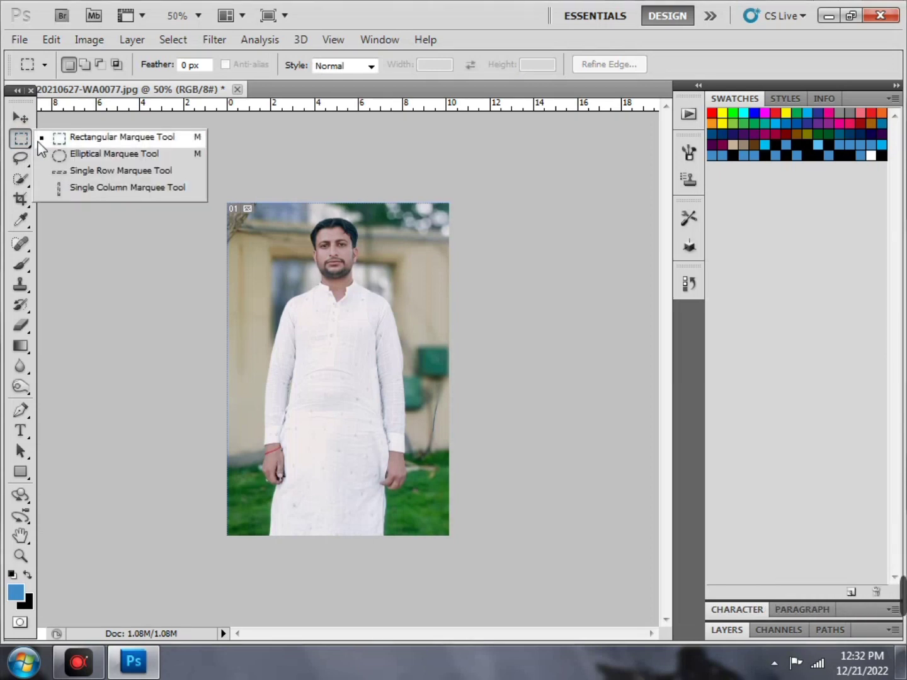
left_click(70, 139)
left_click_drag(413, 250, 599, 570)
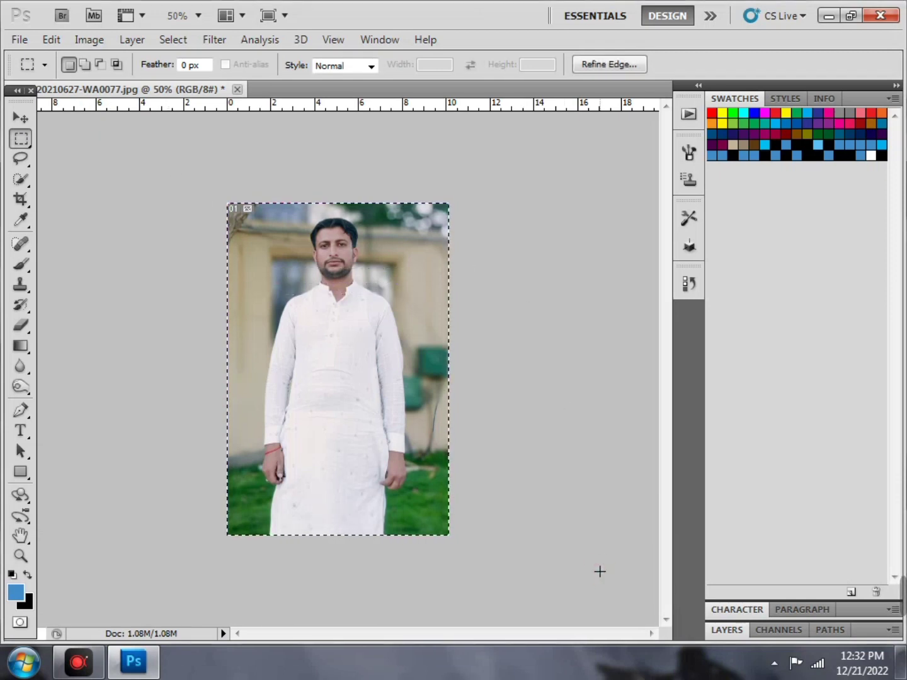
Turn the selection into a 35-pixel border with Select > Modify > Border
left_click(172, 39)
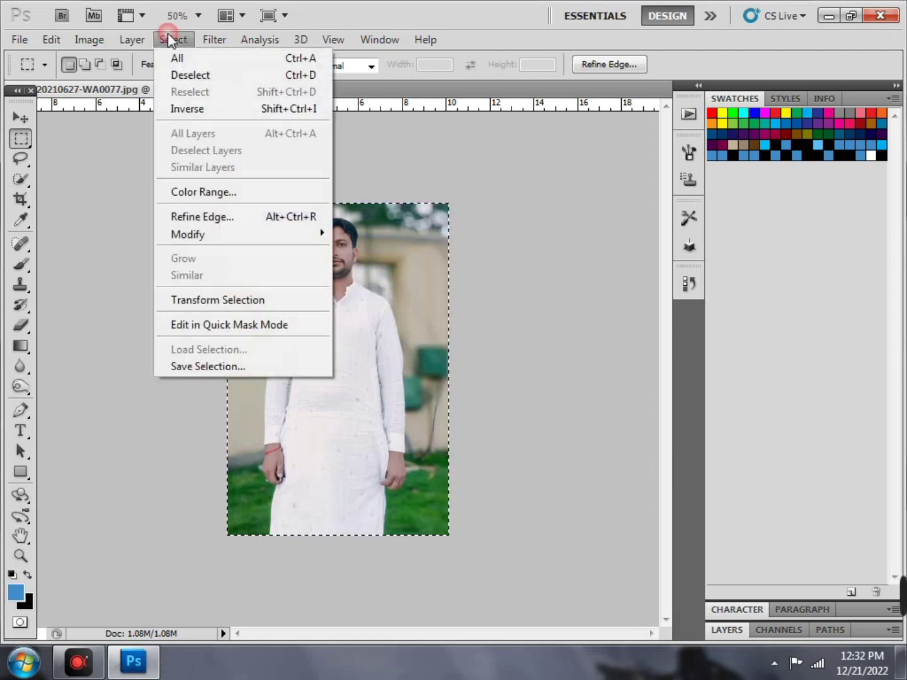
mouse_move(318, 233)
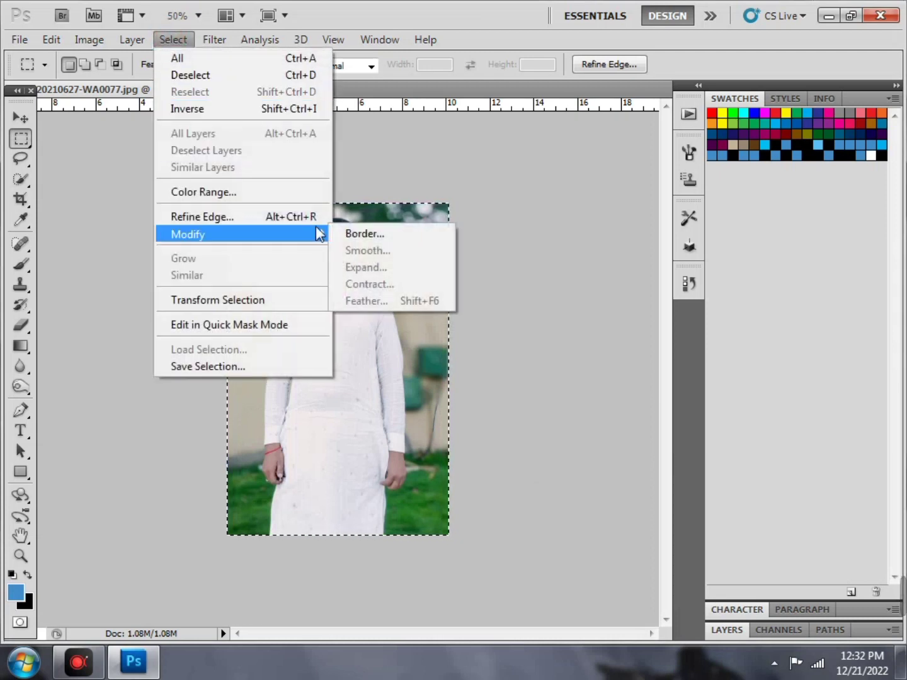
left_click(364, 234)
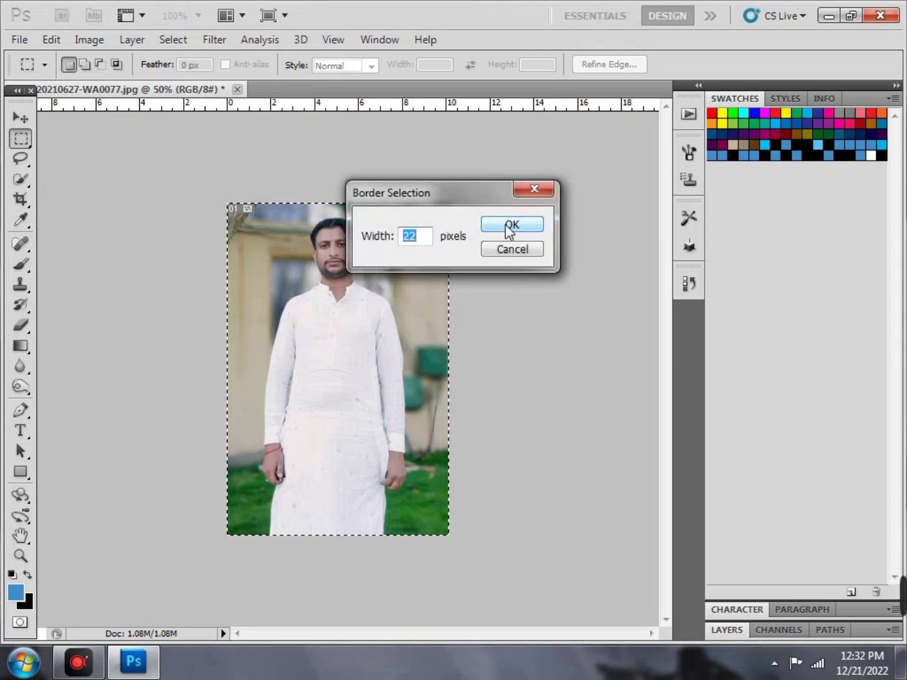
left_click(421, 242)
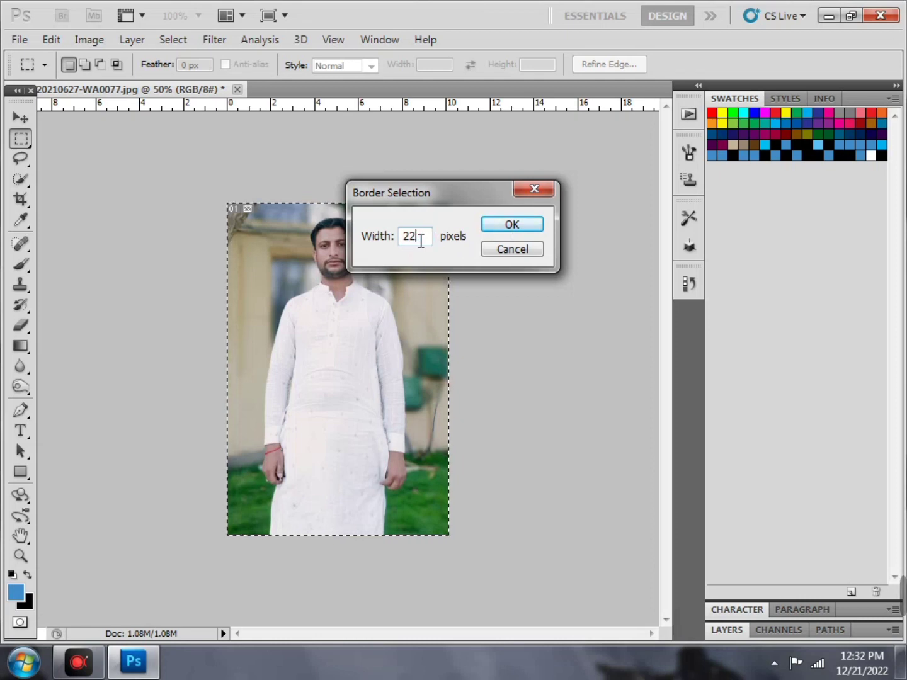
key("BackSpace")
key("BackSpace")
type("35")
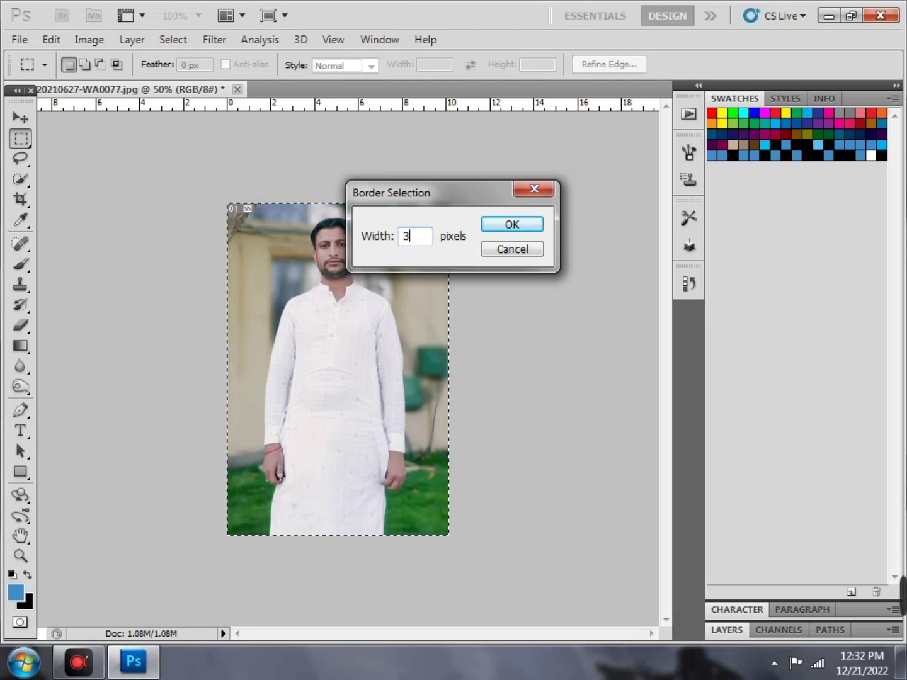
left_click(540, 228)
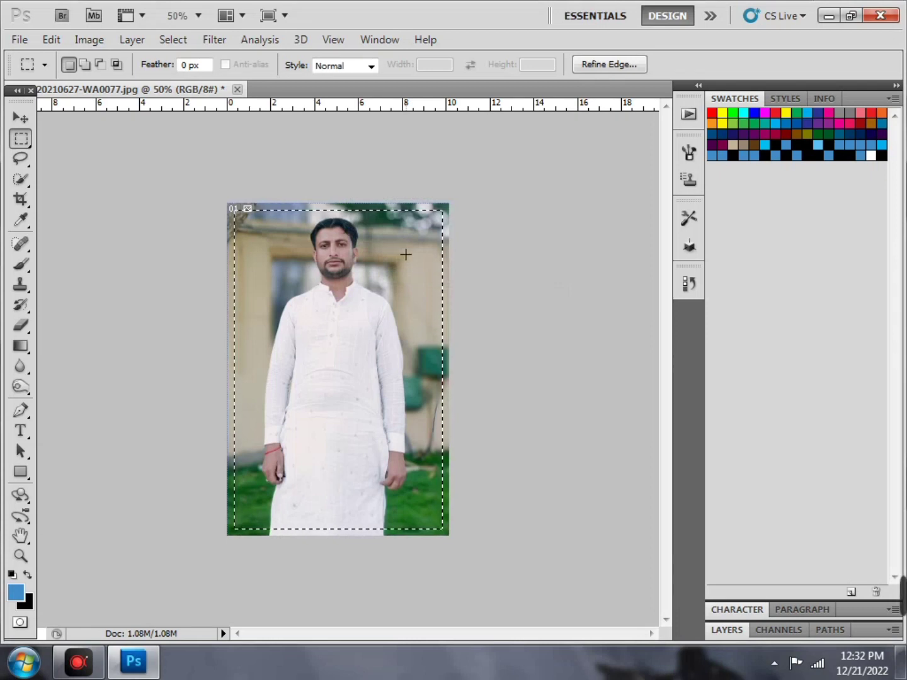
Redo the border at 10 pixels instead, then deselect everything
left_click(174, 42)
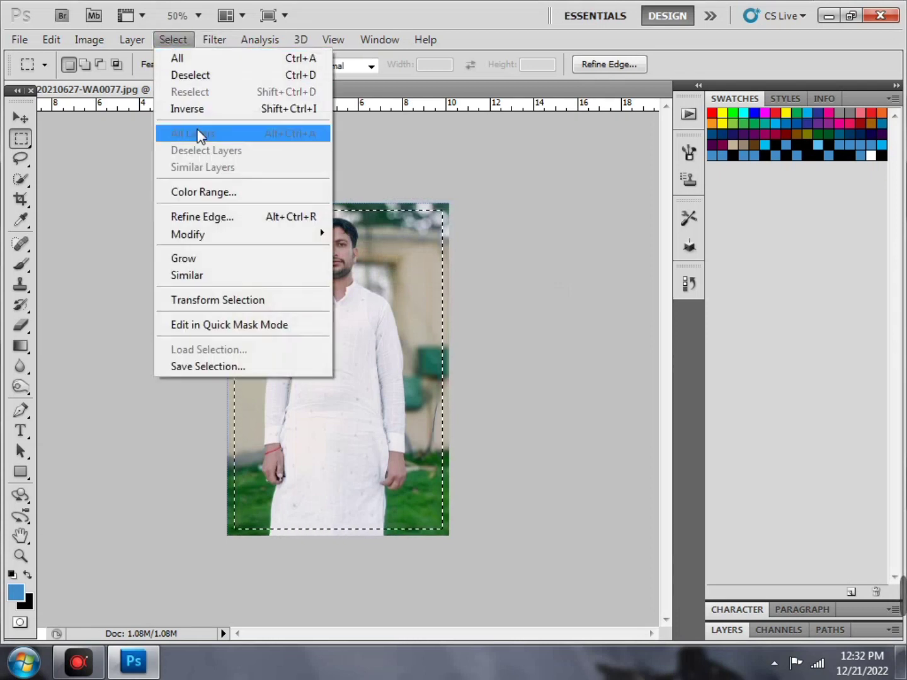
mouse_move(326, 237)
left_click(364, 233)
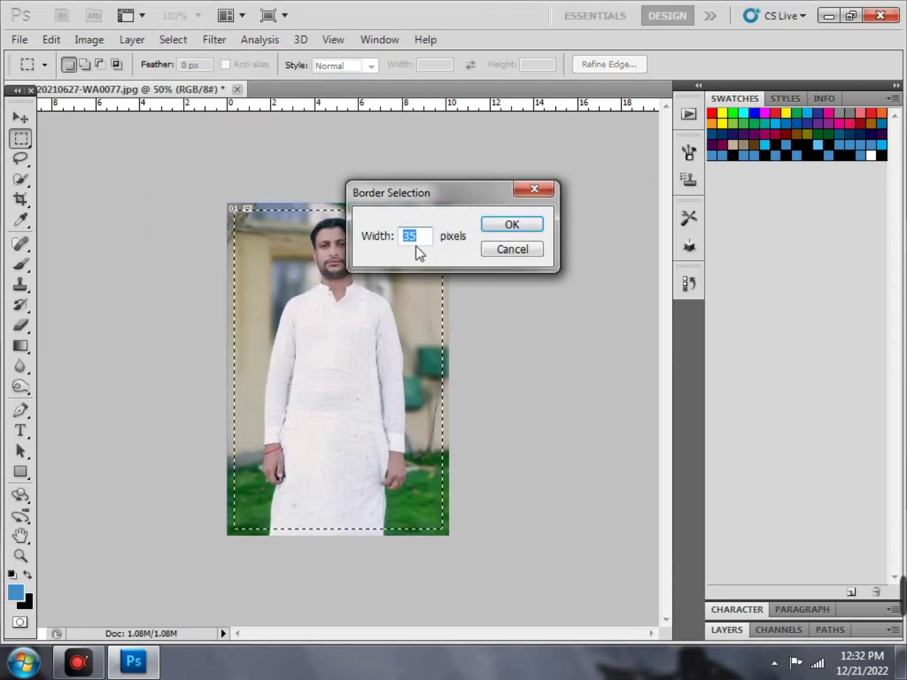
key("BackSpace")
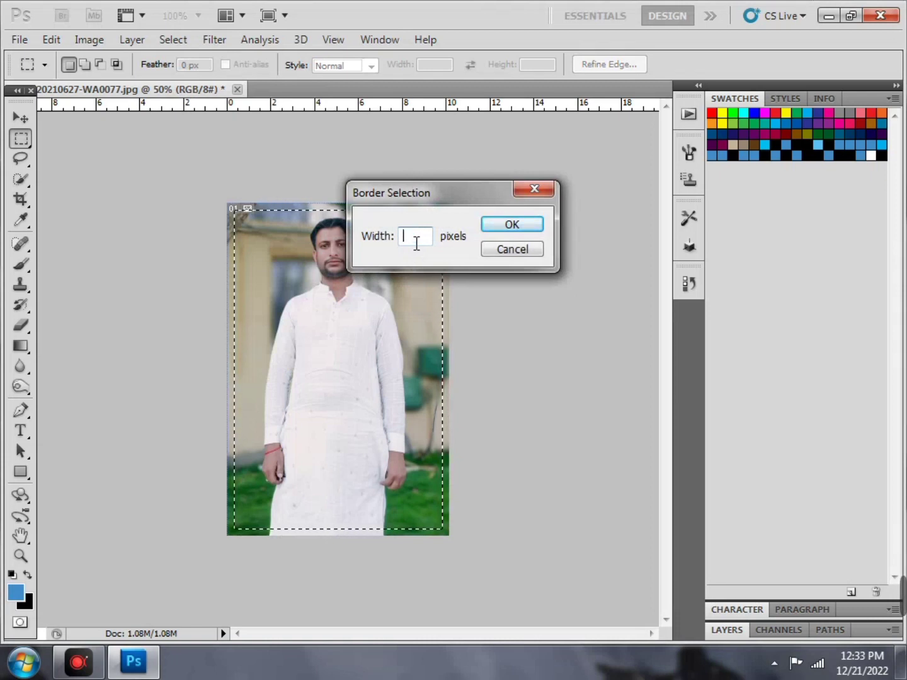
type("10")
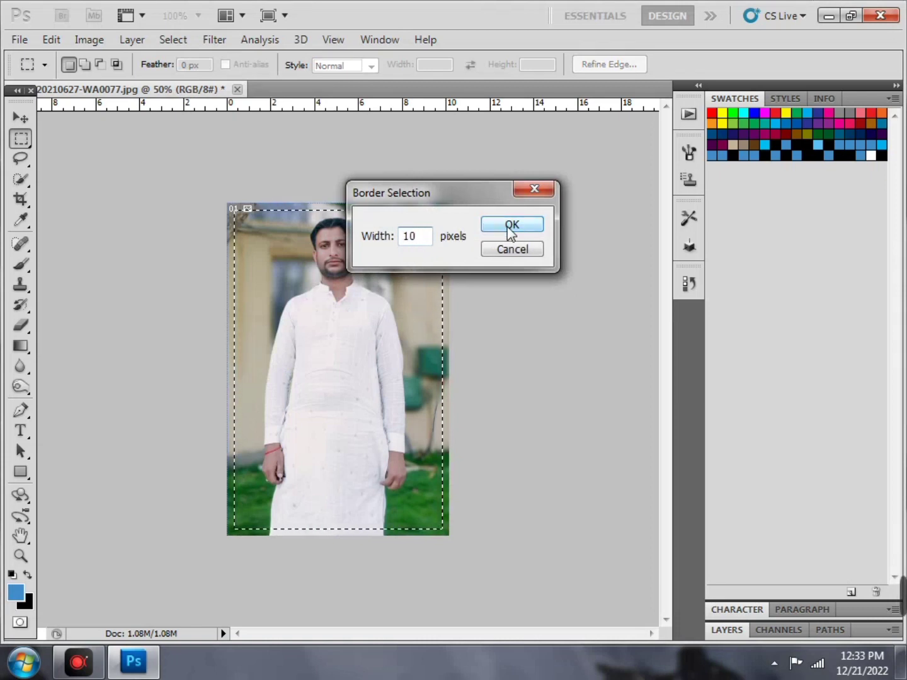
left_click(512, 228)
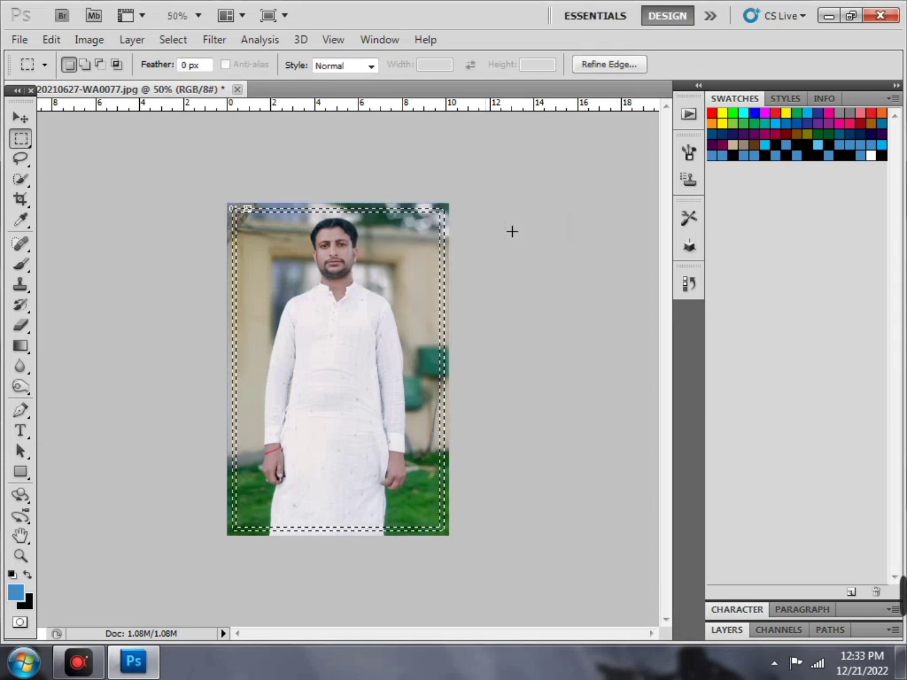
right_click(421, 250)
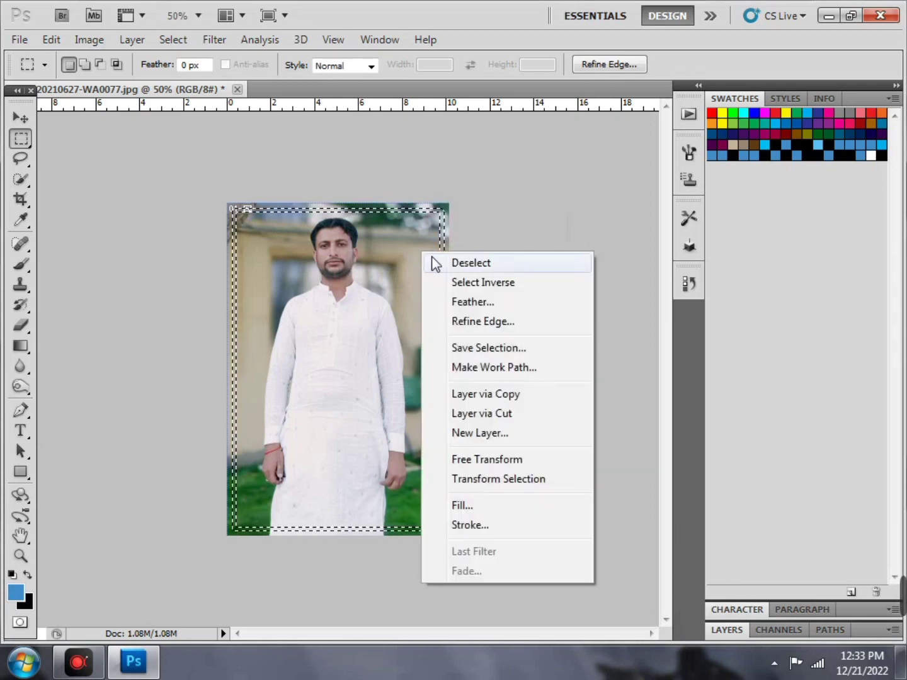
left_click(436, 262)
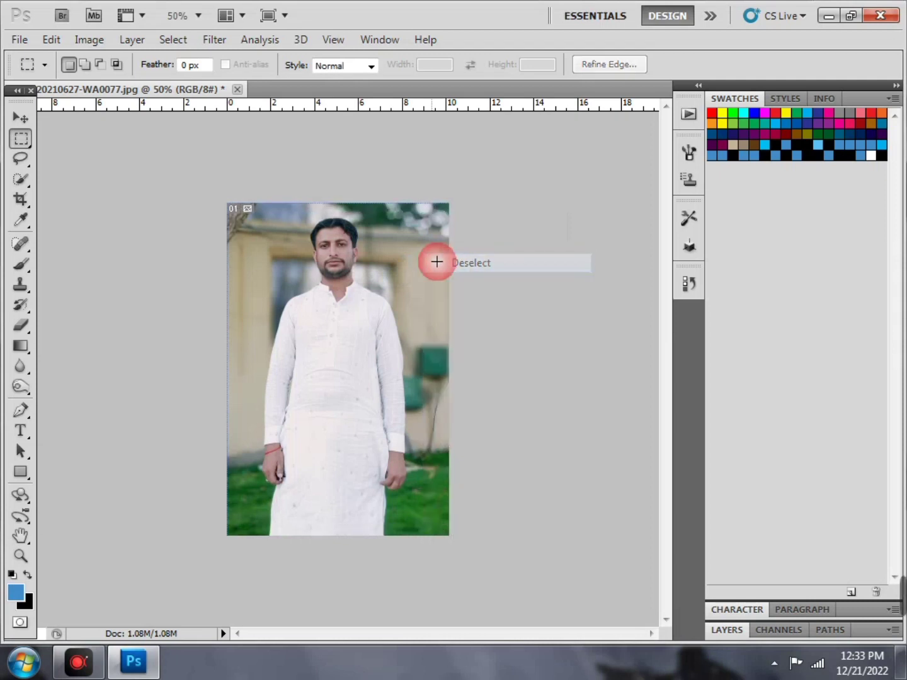
Select the whole photo again and convert it to a 10-pixel border selection
left_click_drag(188, 176, 567, 581)
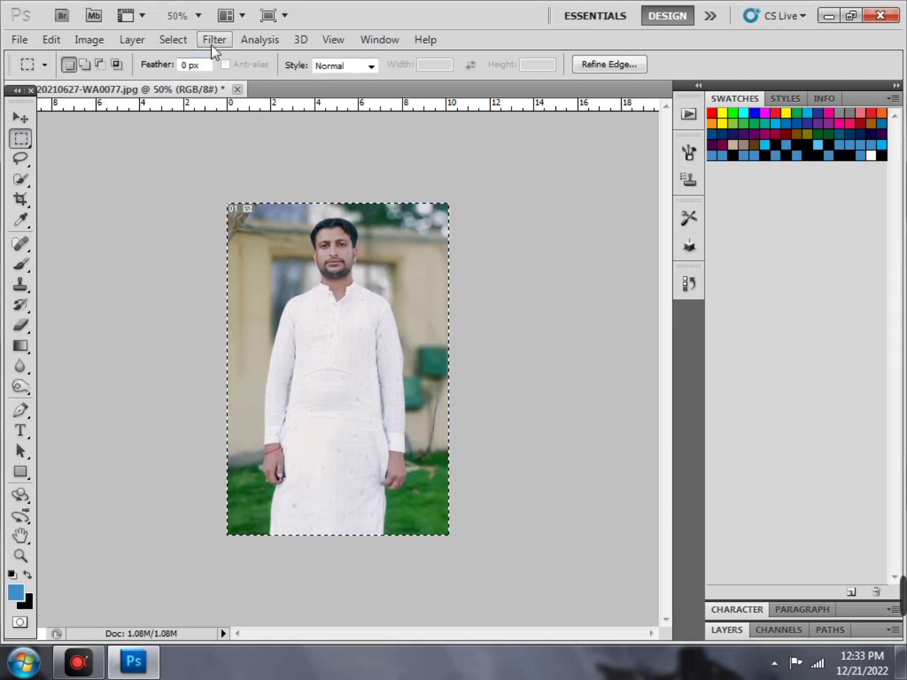
left_click(184, 45)
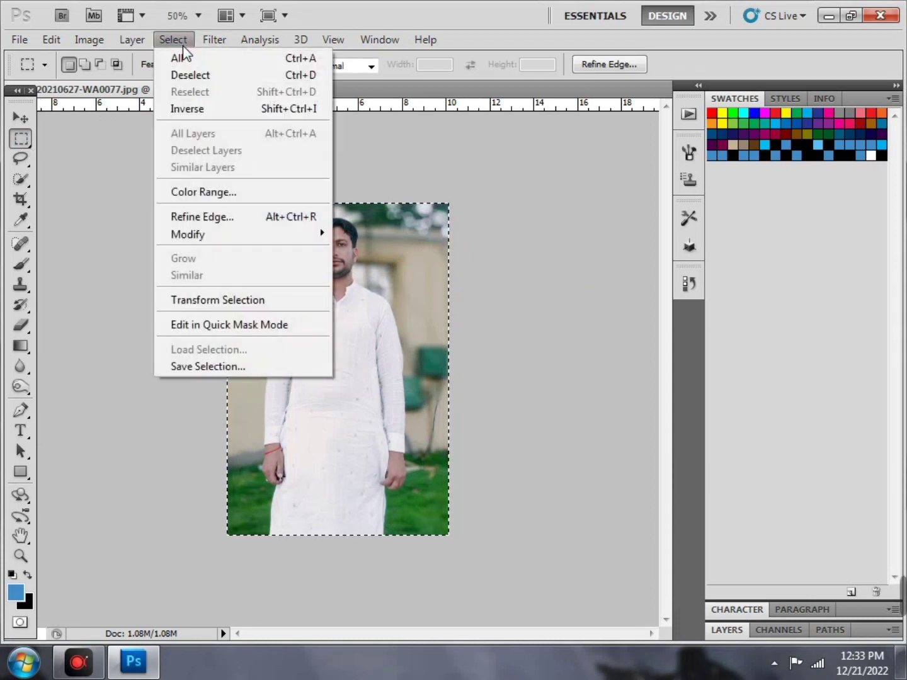
mouse_move(319, 242)
left_click(356, 234)
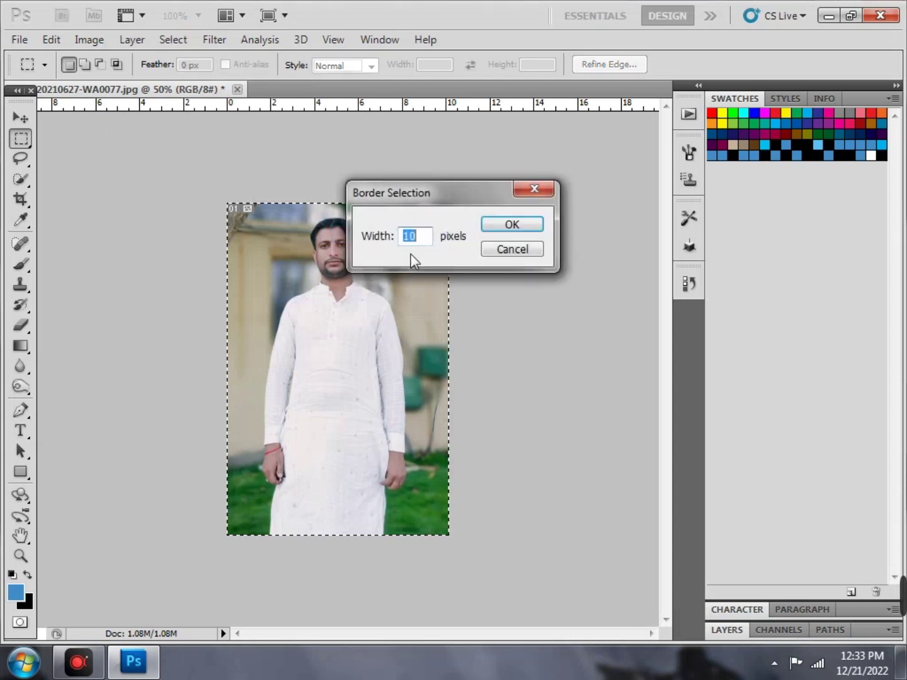
left_click(518, 228)
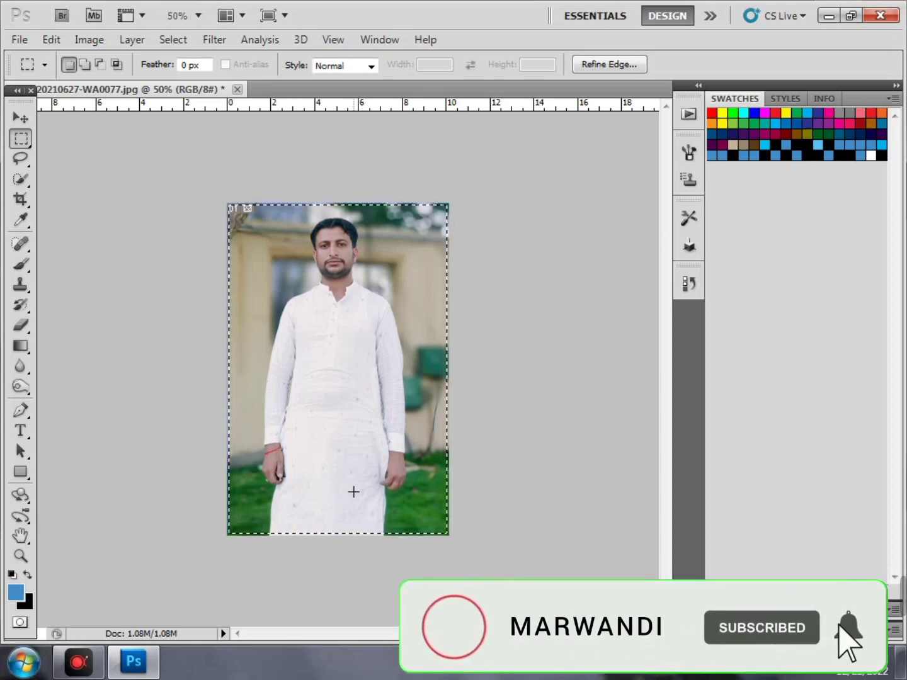
Deselect, then zoom in and back out to check the dark frame
right_click(417, 276)
left_click(436, 288)
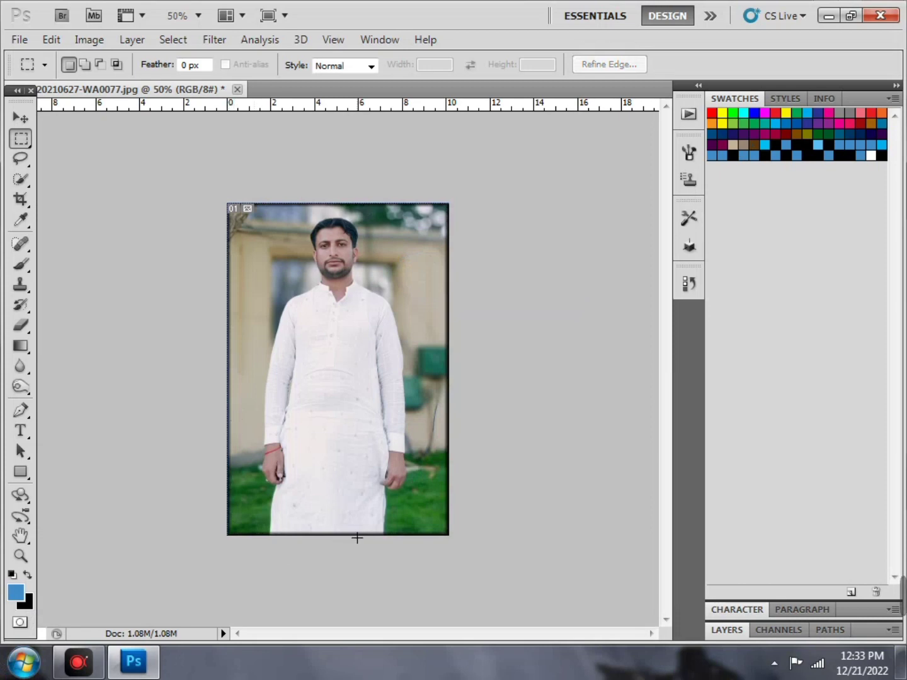
key("ctrl+plus")
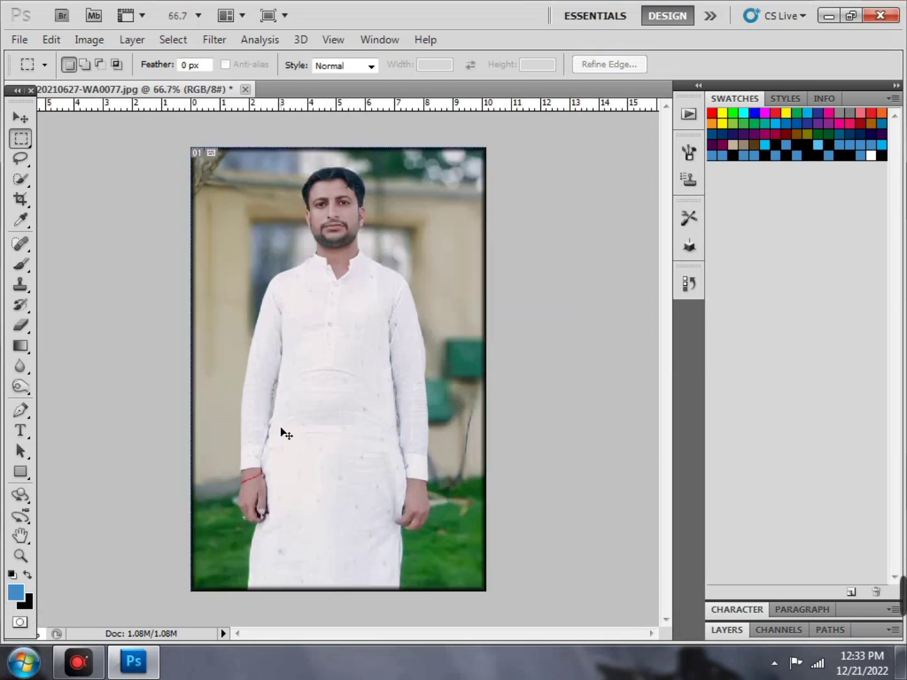
key("ctrl+minus")
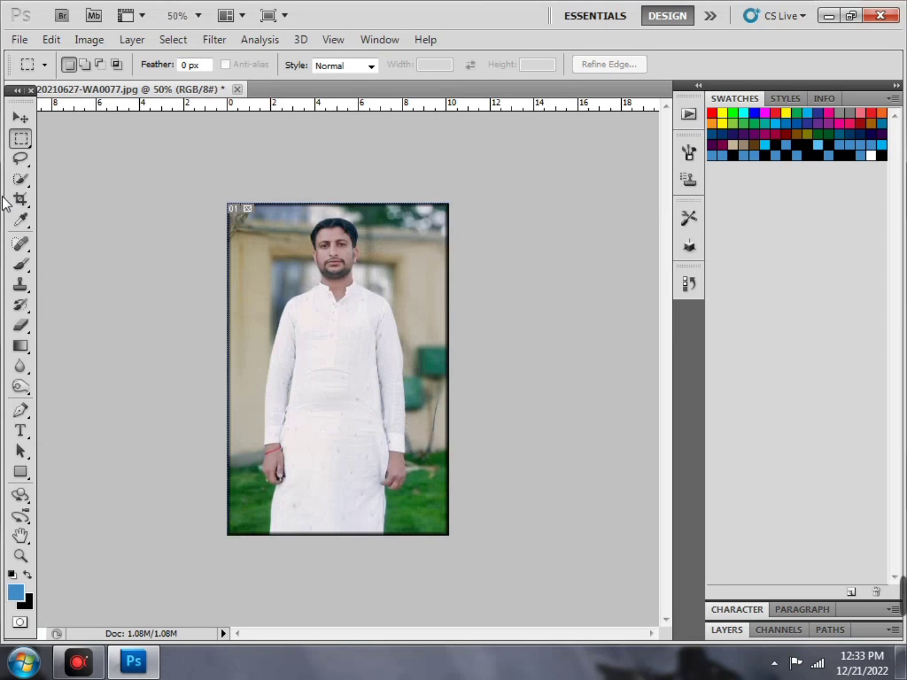
Draw an Elliptical Marquee selection positioned over the man's face
right_click(19, 146)
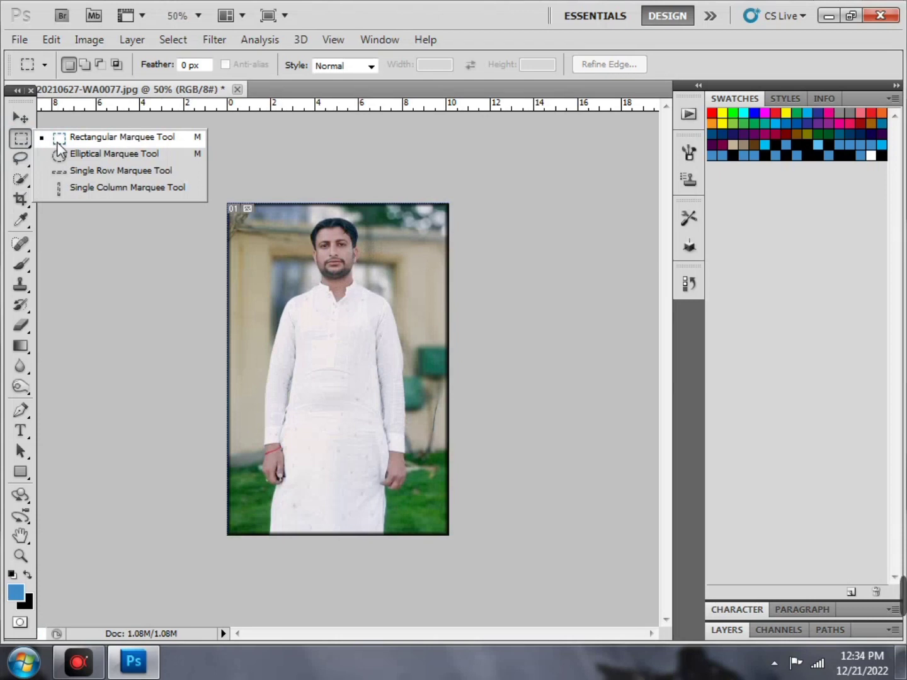
left_click(97, 159)
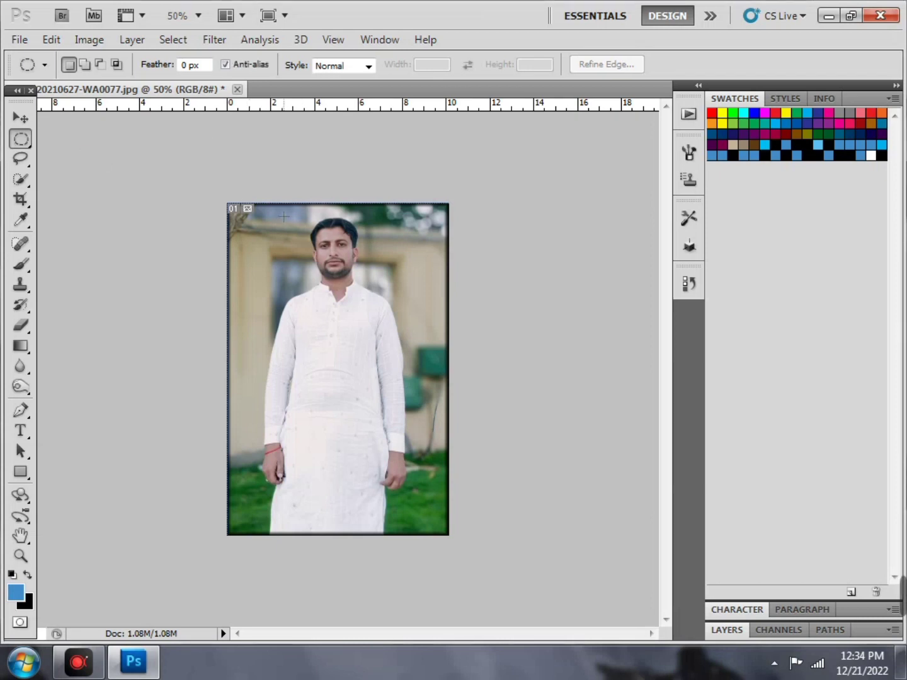
left_click_drag(418, 282, 457, 375)
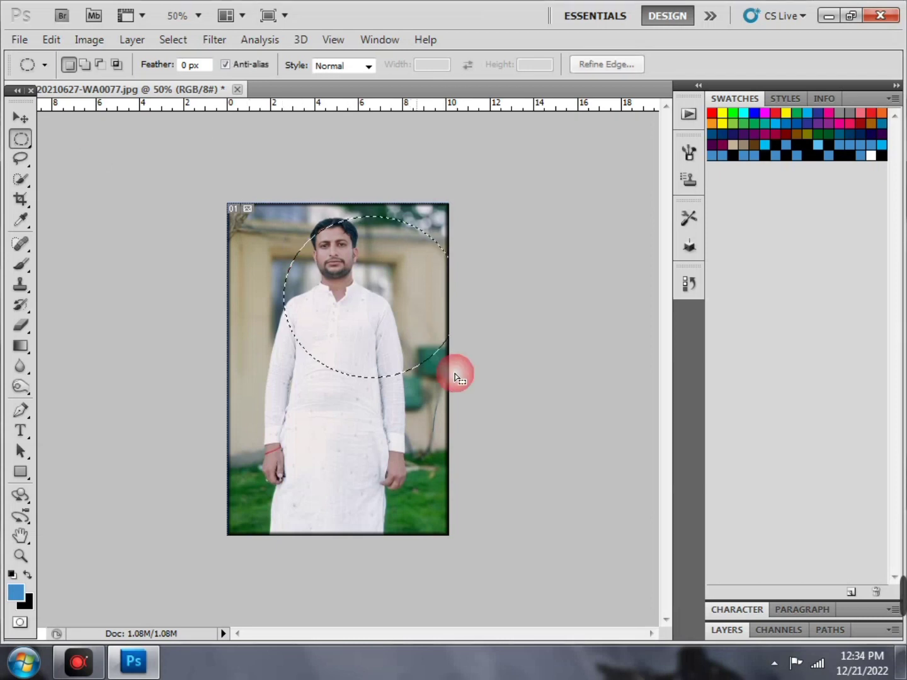
left_click_drag(392, 306, 375, 292)
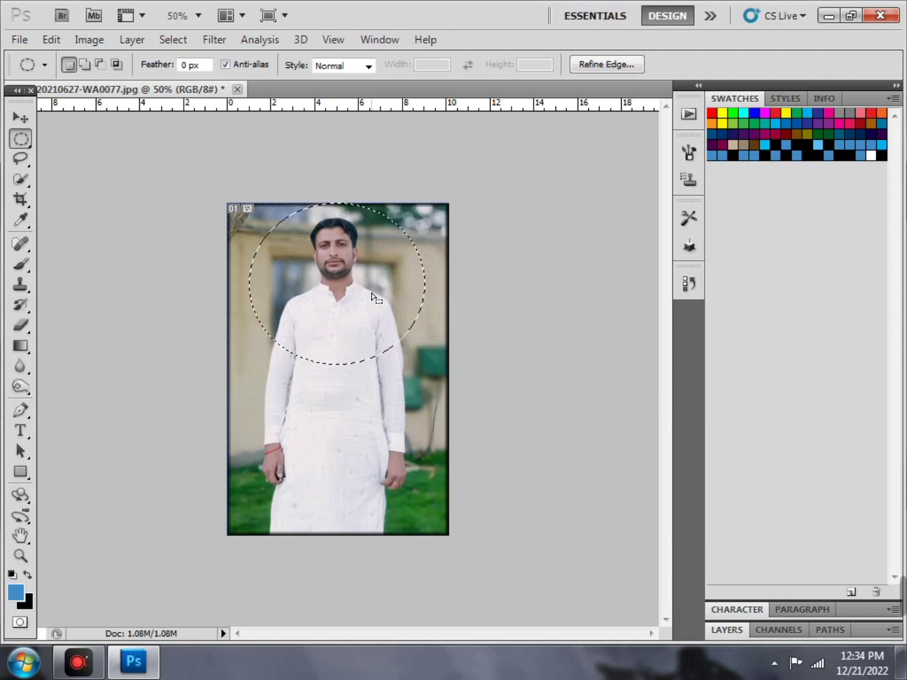
left_click(377, 297)
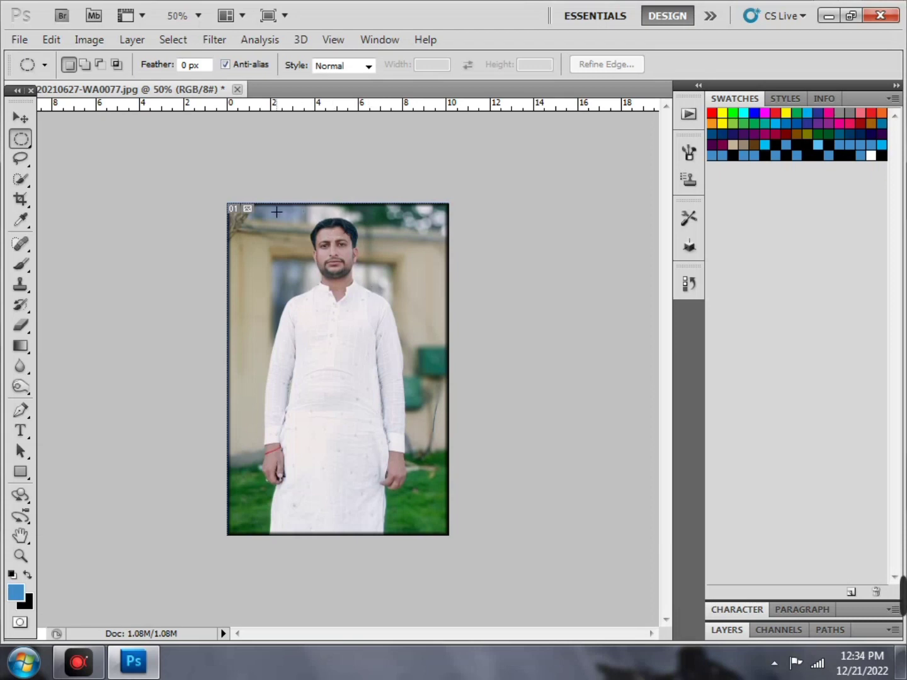
left_click_drag(276, 212, 453, 398)
left_click_drag(405, 328, 366, 320)
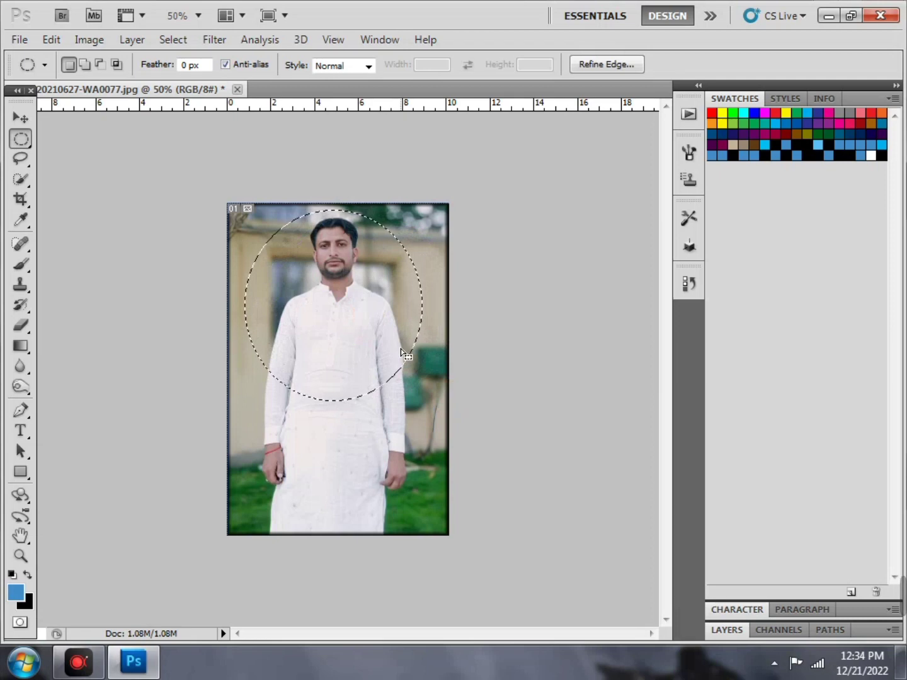
Cancel the Border dialog for the oval and deselect it
left_click(174, 37)
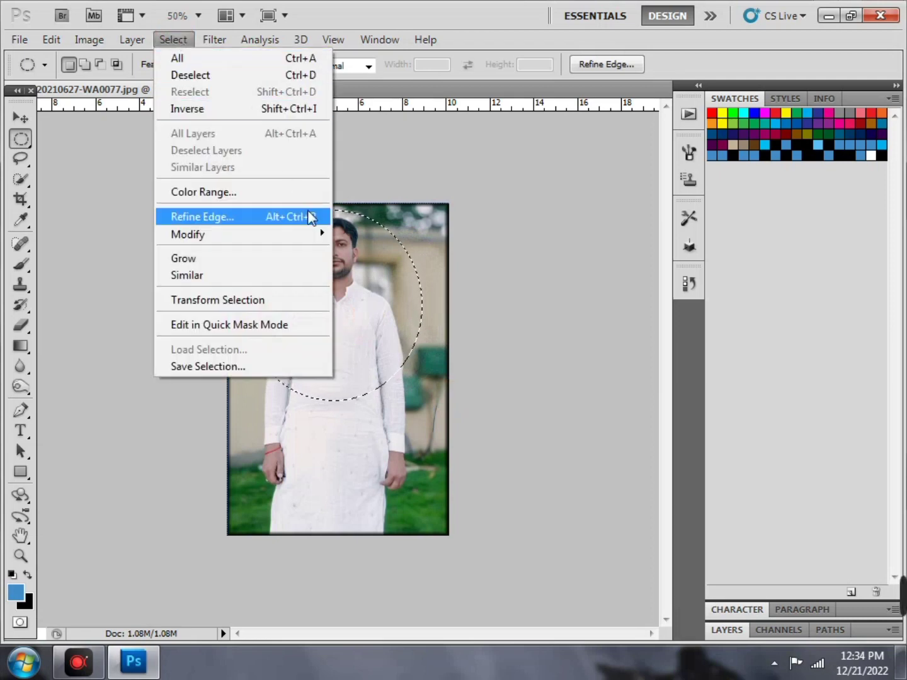
mouse_move(314, 239)
left_click(344, 235)
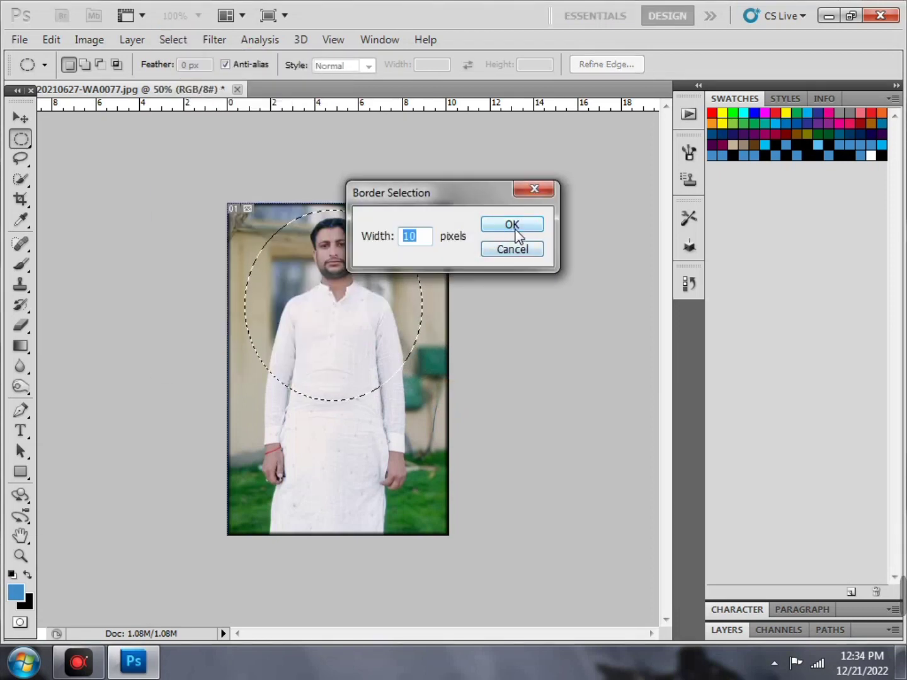
left_click(515, 246)
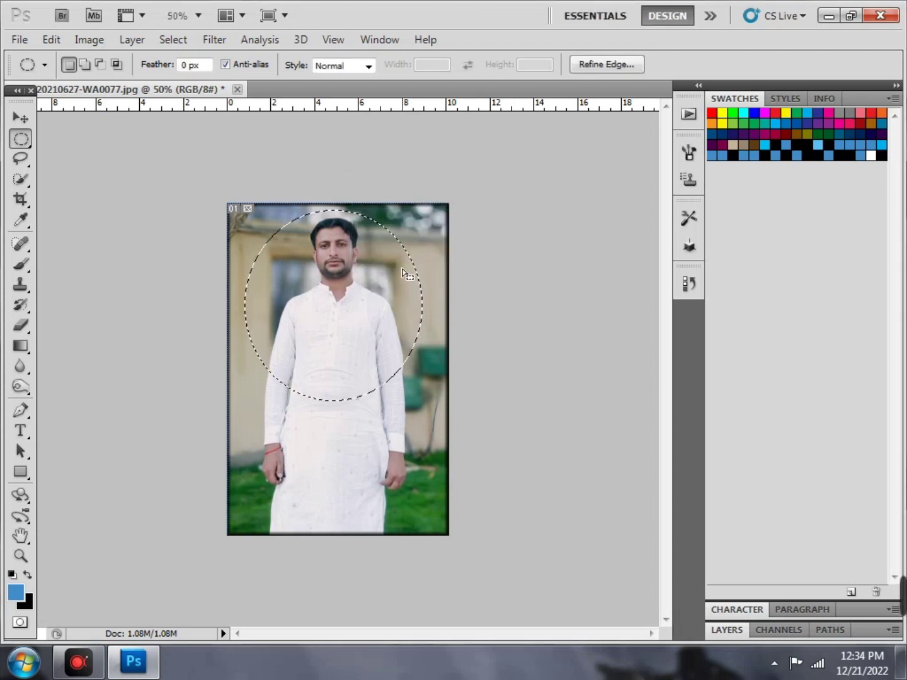
right_click(398, 272)
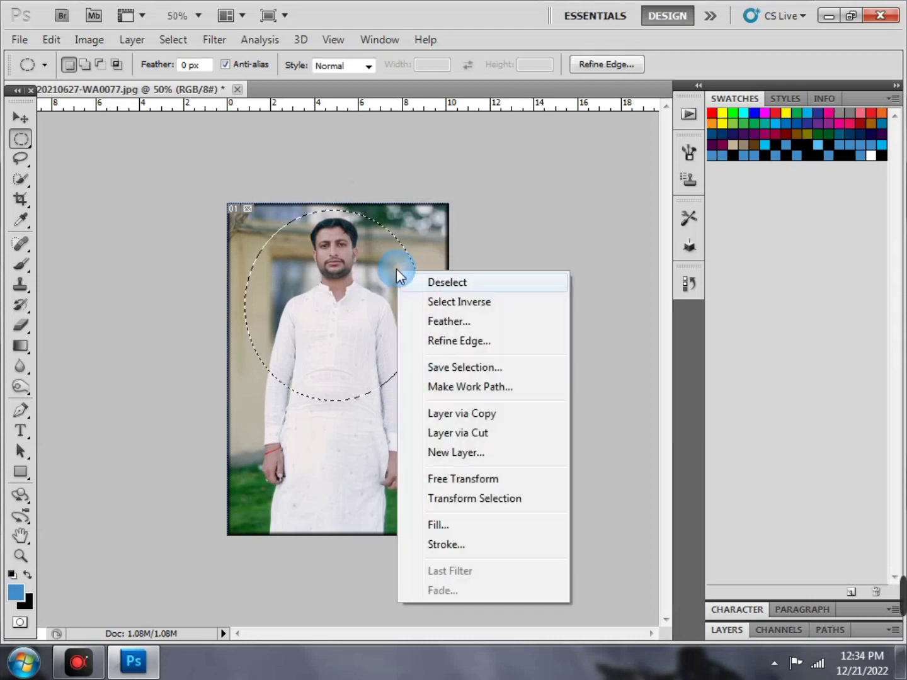
left_click(426, 285)
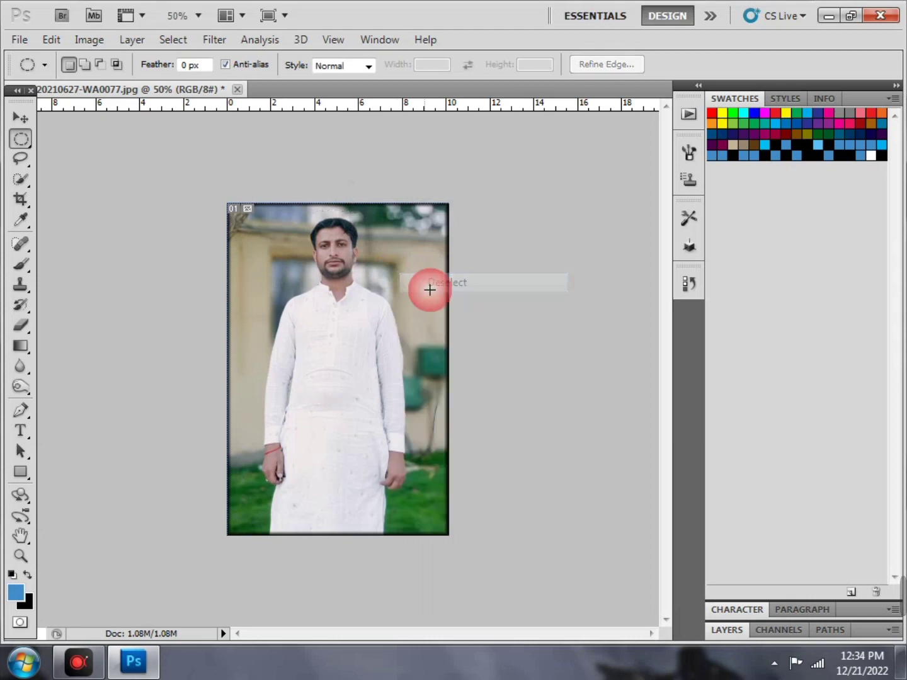
left_click(29, 142)
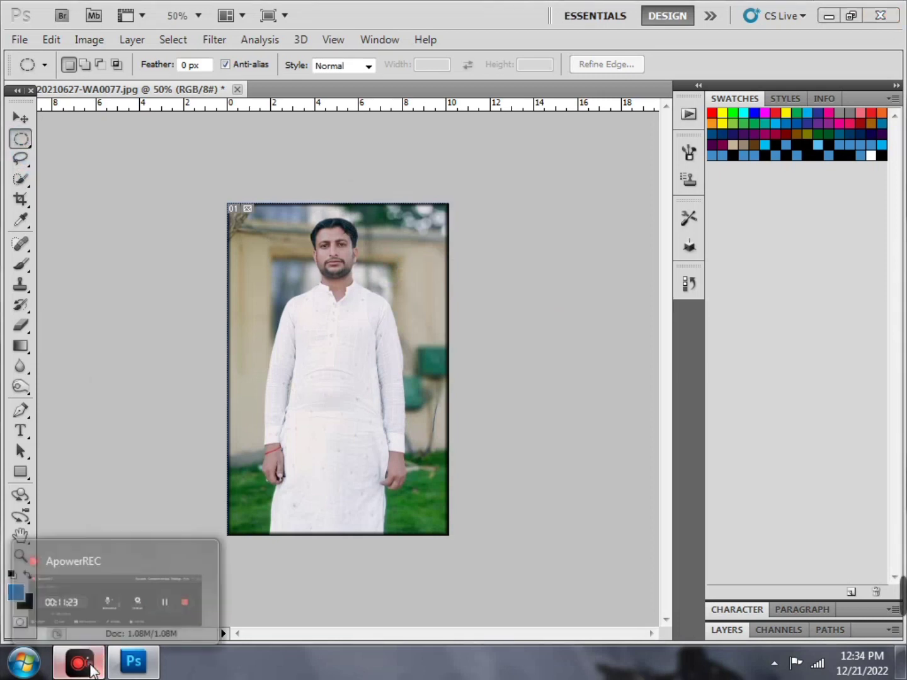
Operate the screen recorder controls and minimise its window
left_click(91, 668)
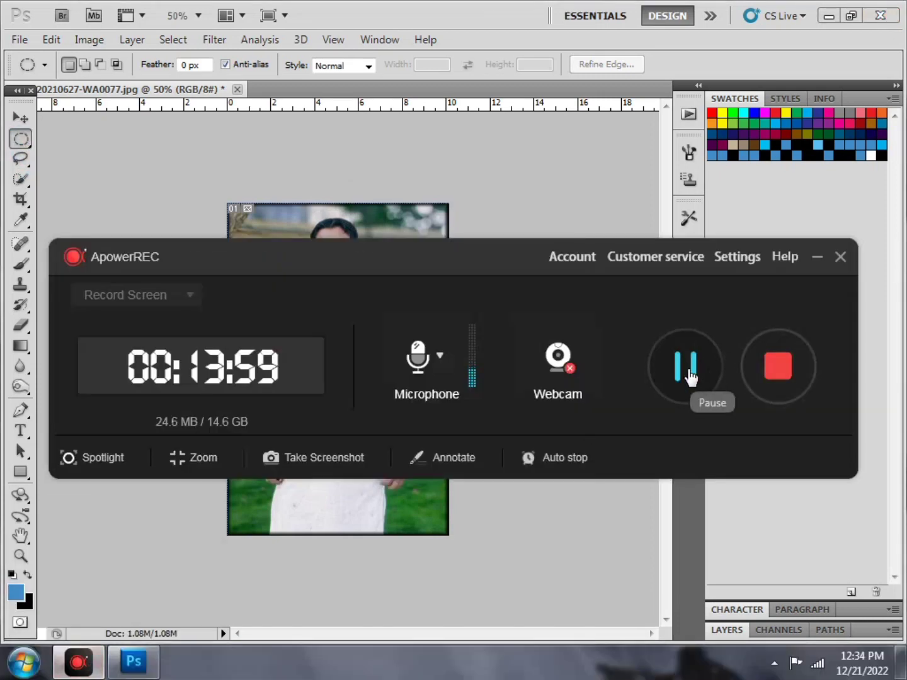
left_click(686, 376)
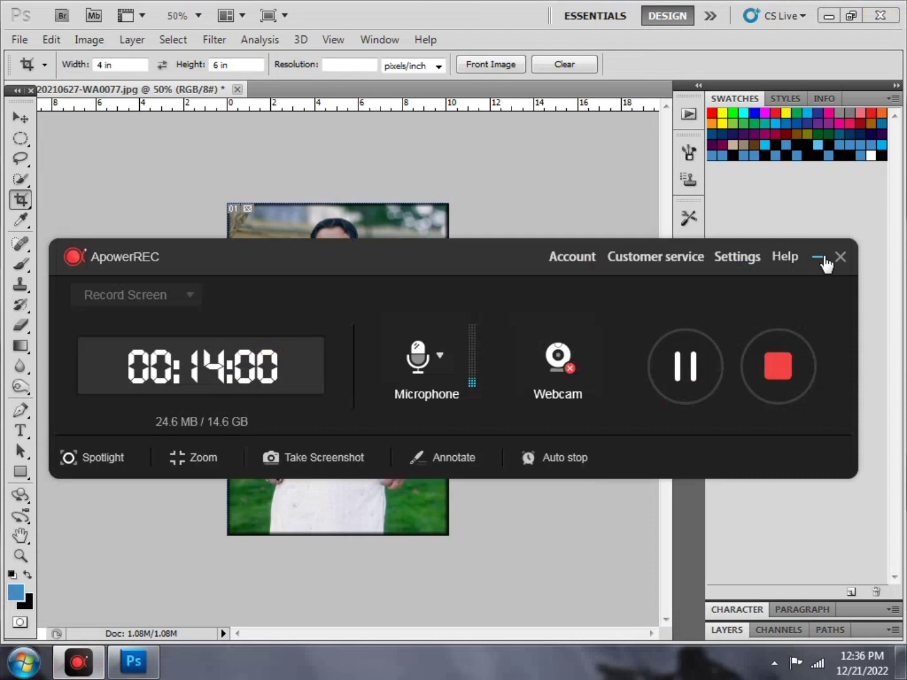
left_click(818, 258)
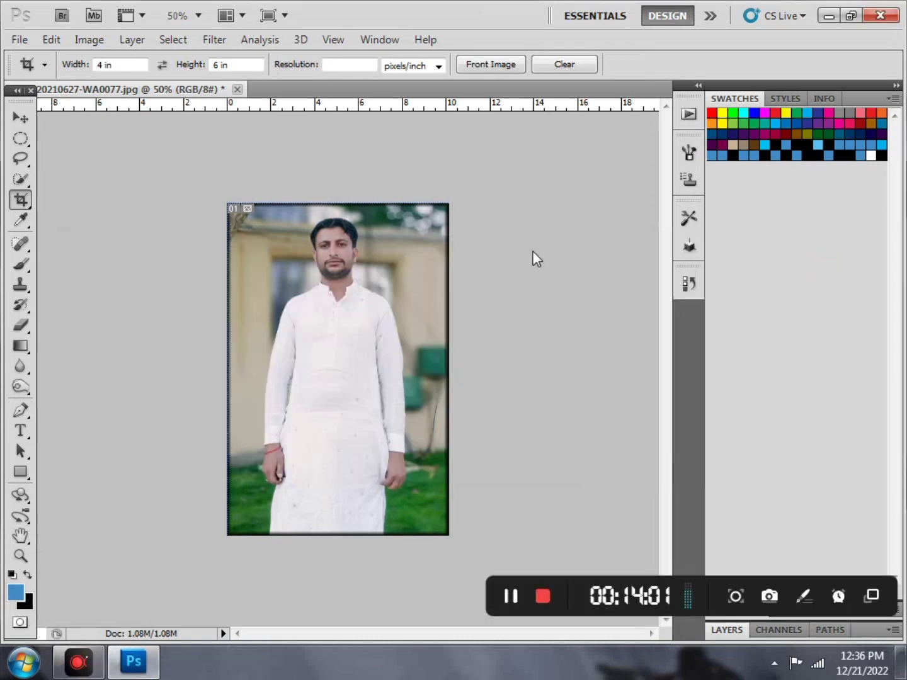
Switch to the Move tool and close IMG-20210627-WA0077.jpg without saving changes
left_click(15, 125)
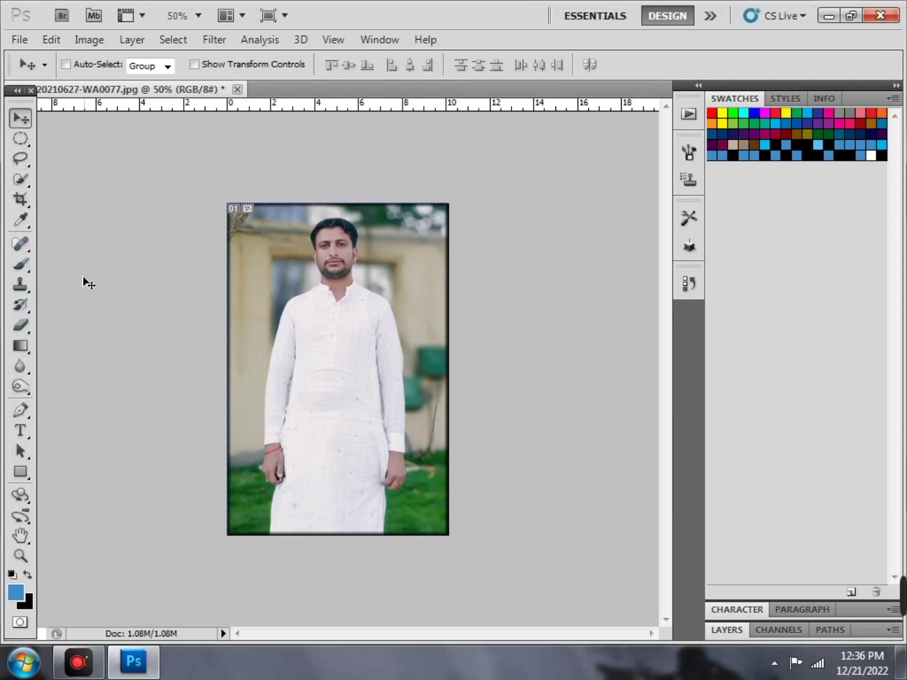
left_click(237, 89)
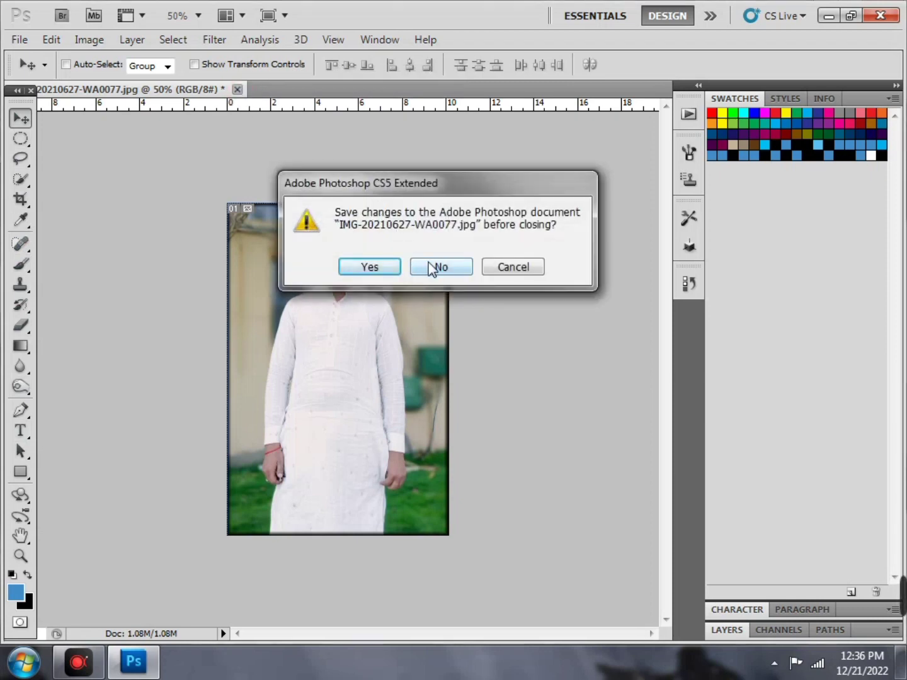
left_click(433, 267)
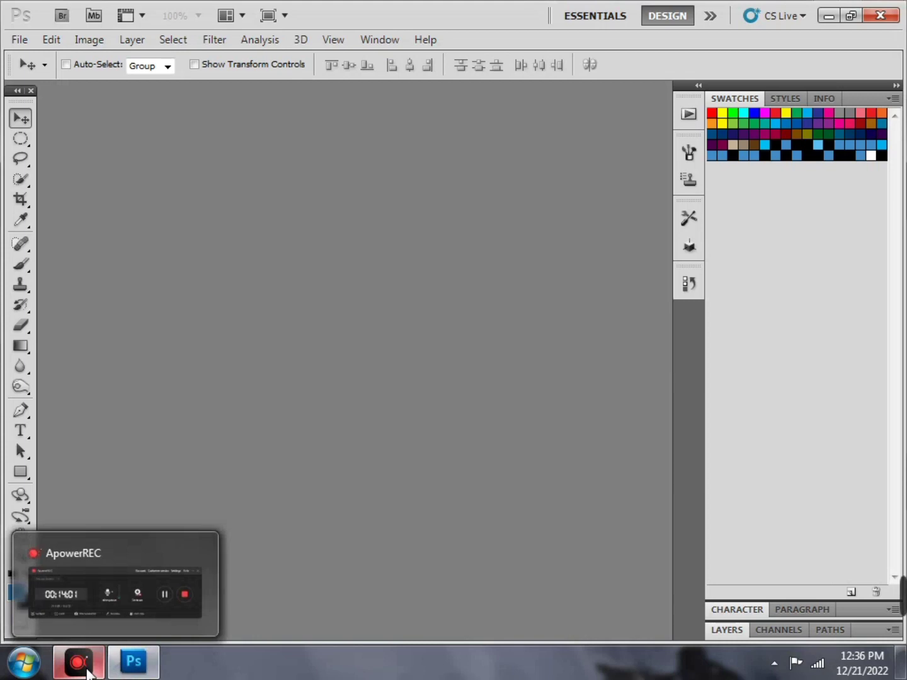
Minimise Photoshop and drag the uzreuze 001 desktop icon onto Photoshop to open it
left_click(820, 21)
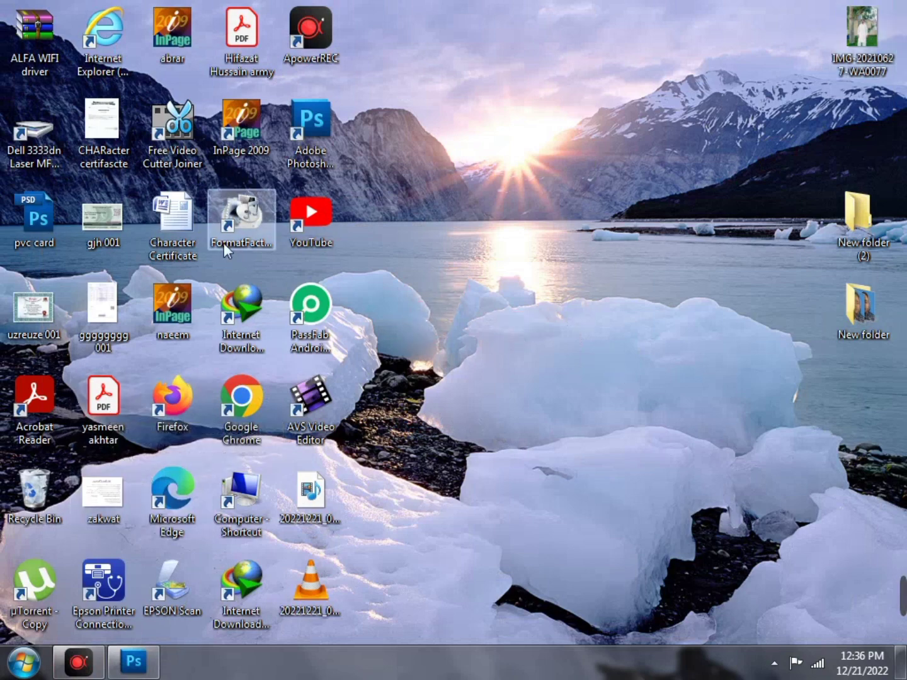
left_click_drag(19, 333, 319, 399)
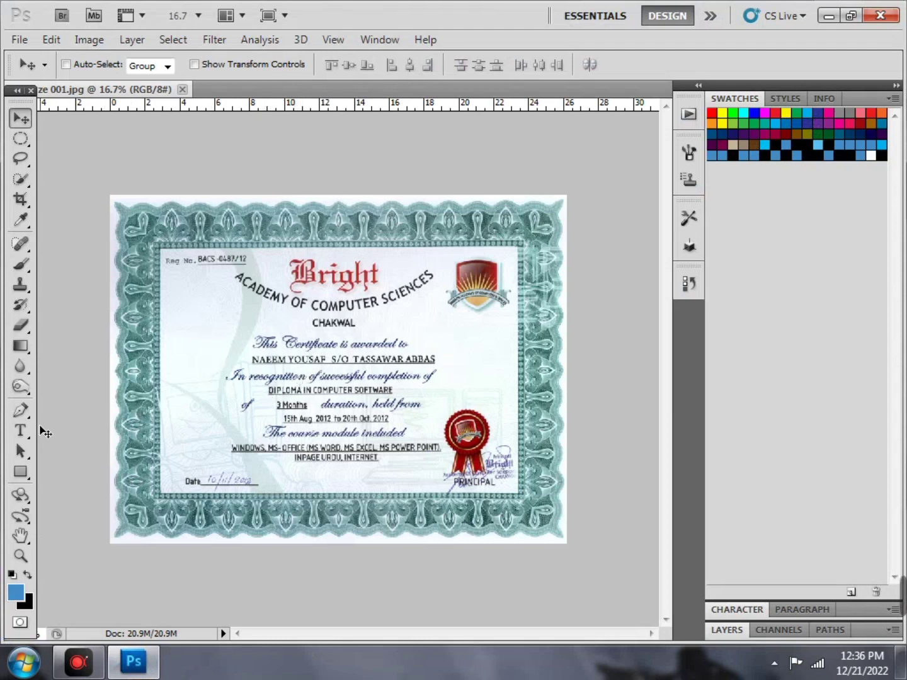
With the Type tool, start text left of the 'In recognition' line and type a name
left_click(20, 432)
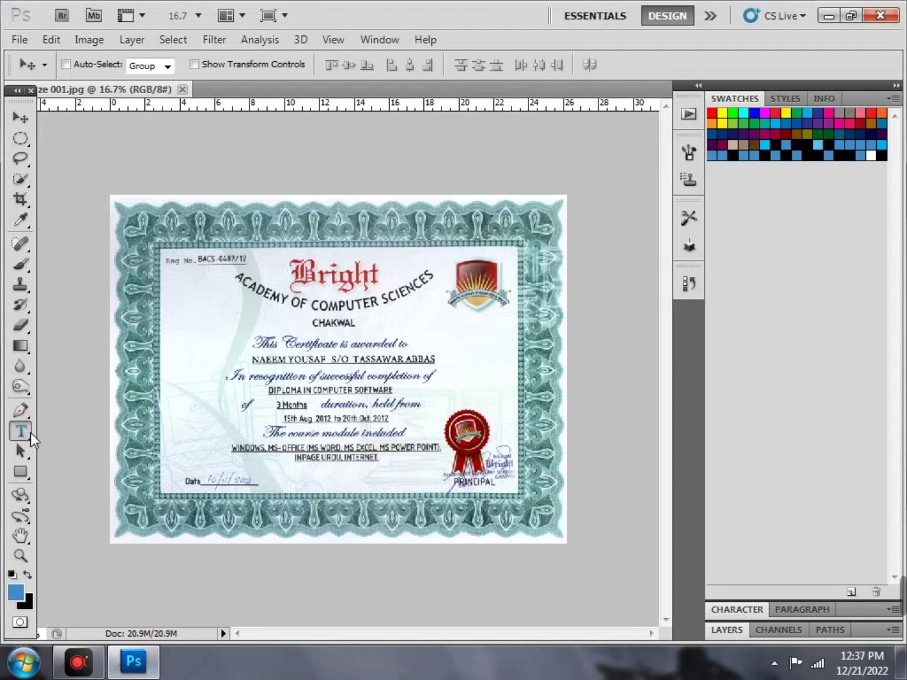
left_click(25, 432)
left_click(192, 380)
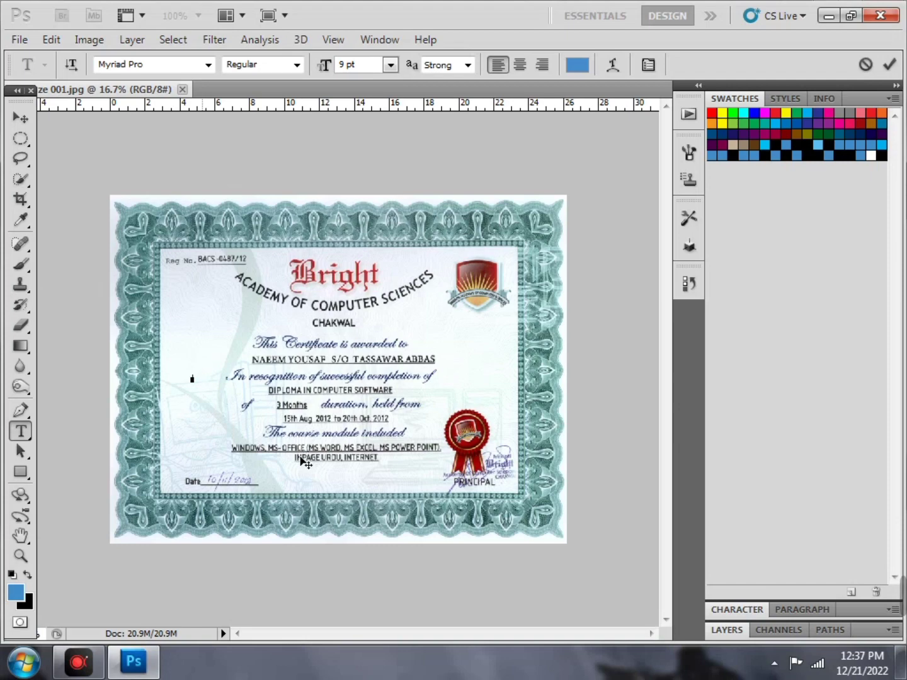
Set the text colour to pure black and the font size to 14 pt
left_click(574, 74)
left_click(348, 337)
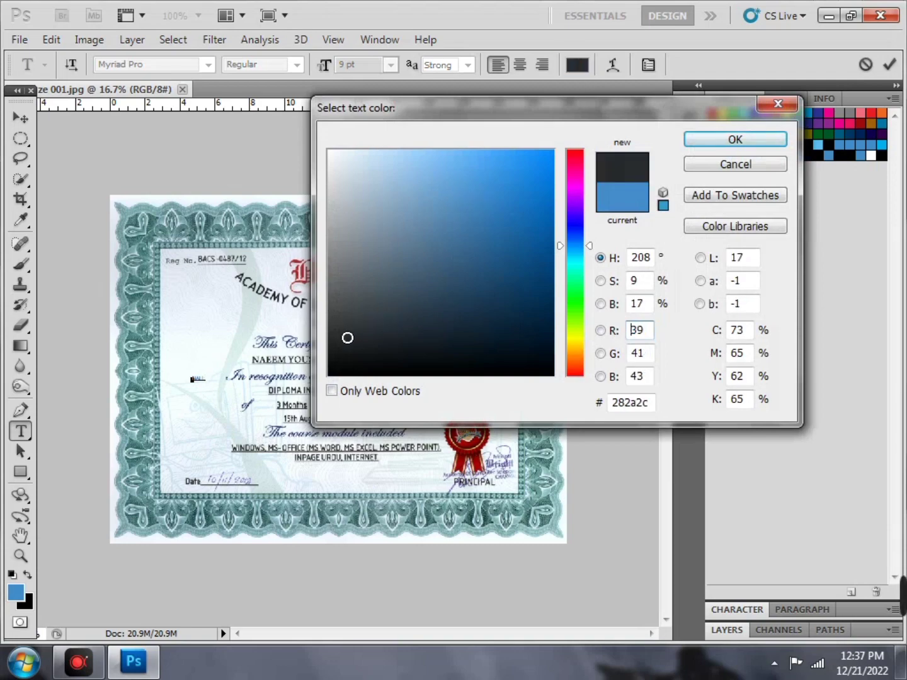
mouse_move(347, 337)
left_mouse_down()
mouse_move(334, 347)
mouse_move(328, 377)
left_mouse_up()
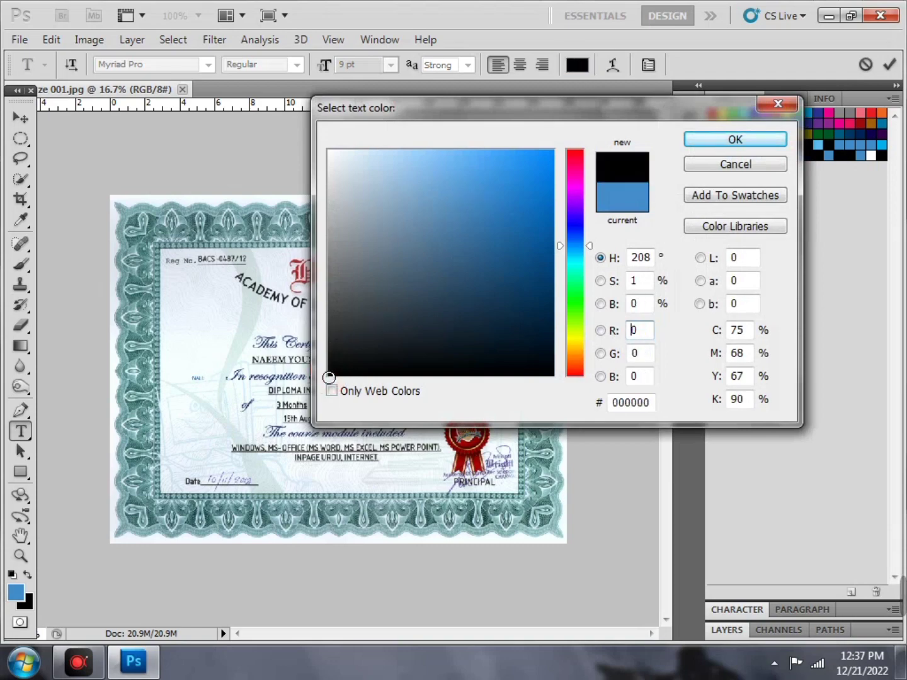
left_click(734, 139)
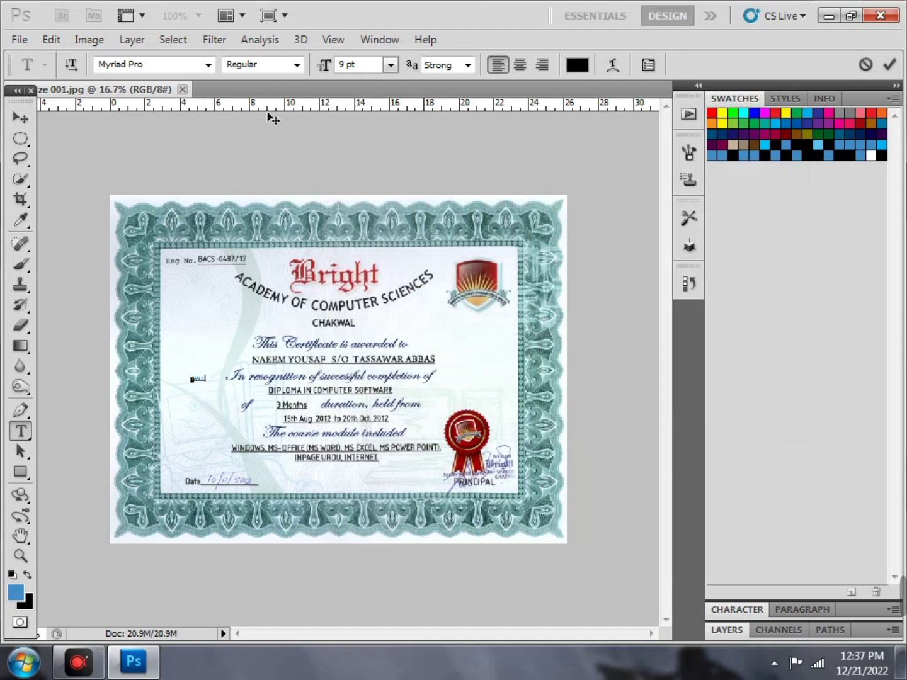
left_click(391, 66)
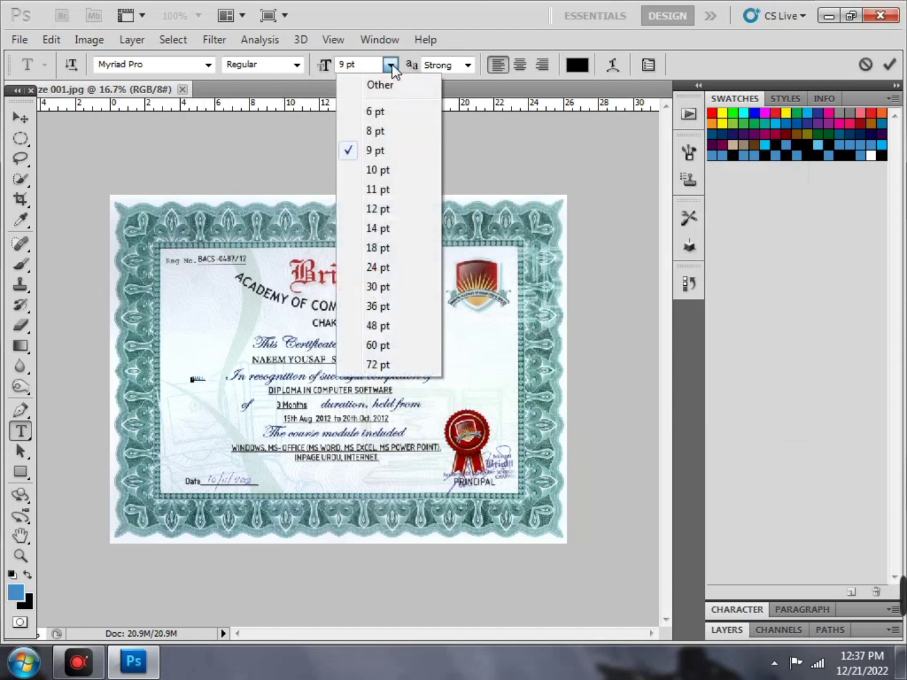
left_click(409, 230)
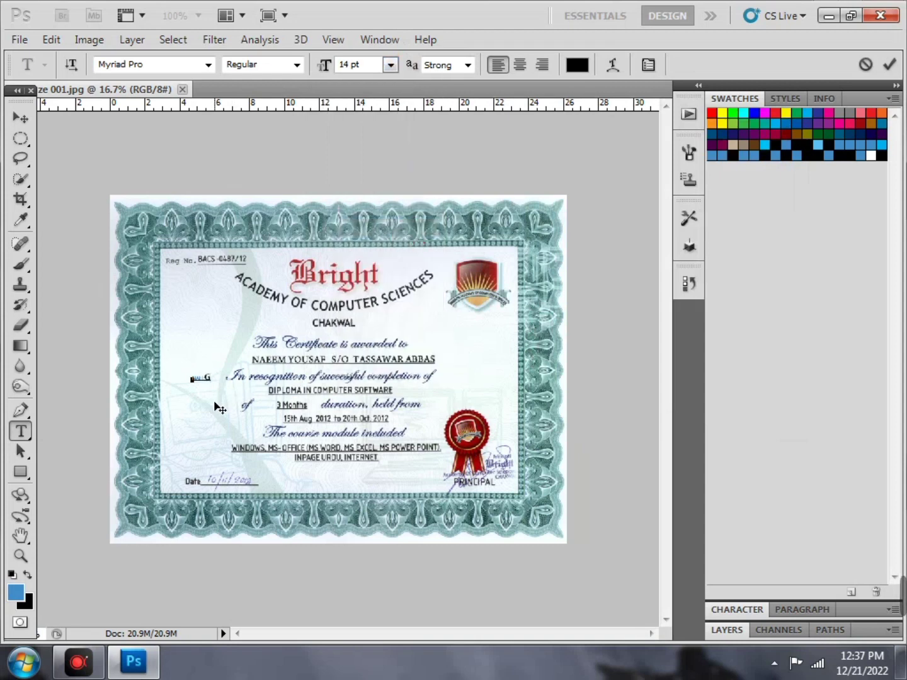
Type a few more characters, delete the last one, and zoom in on the certificate
type("GZD2")
key("BackSpace")
key("BackSpace")
key("BackSpace")
key("BackSpace")
key("BackSpace")
key("BackSpace")
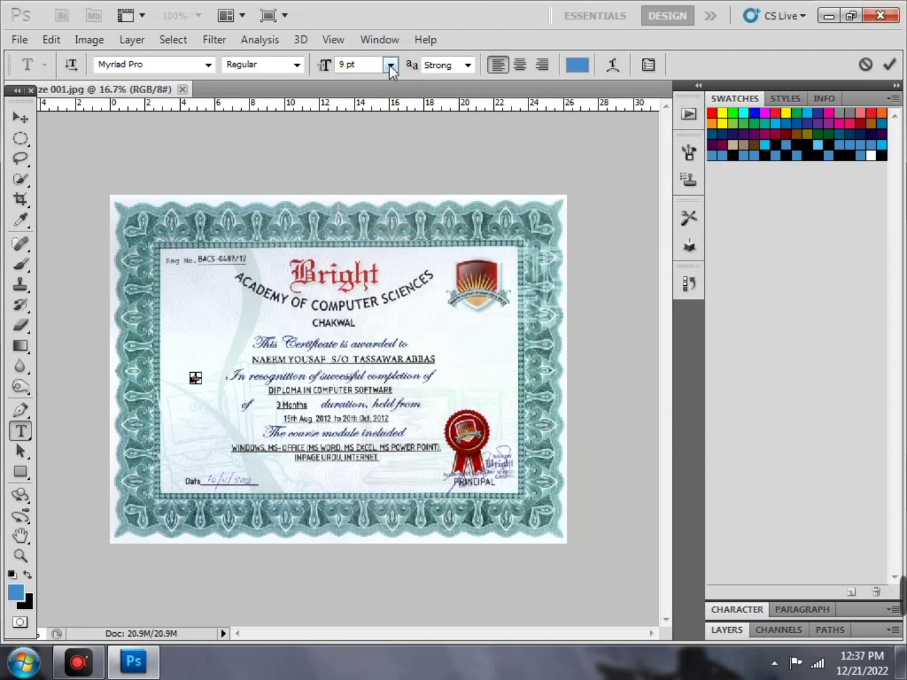
key("ctrl+plus")
key("ctrl+plus")
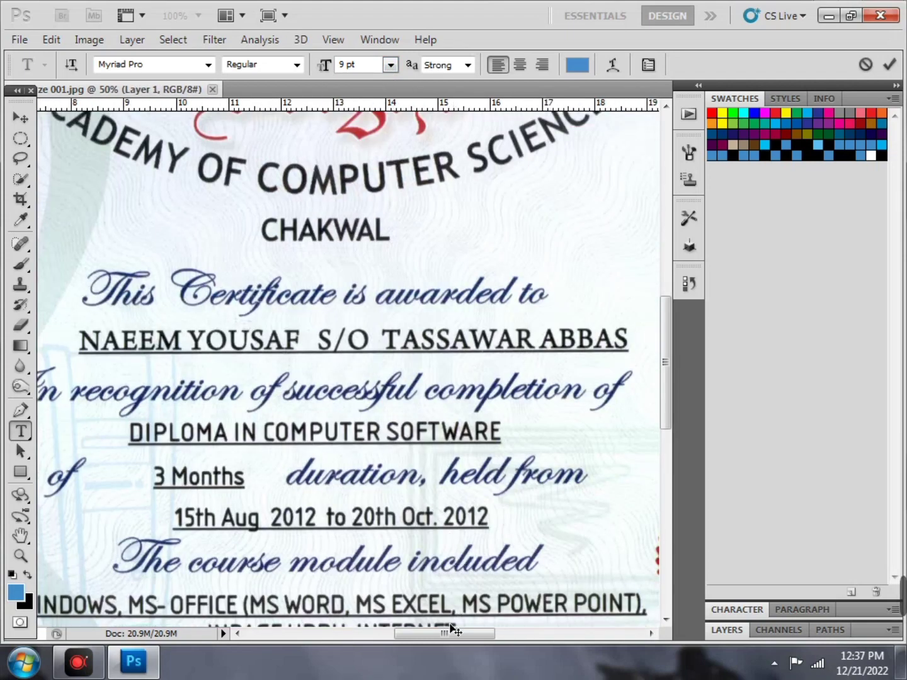
Set the type size to 18 pt and type the first part of the recipient's name
left_click_drag(453, 632, 364, 636)
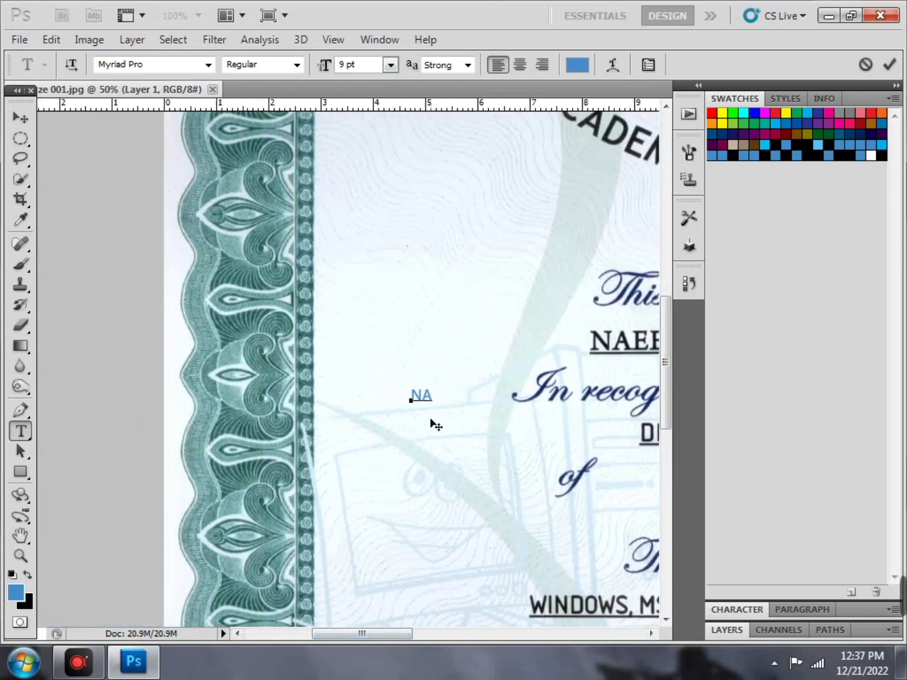
key("BackSpace")
left_click(390, 65)
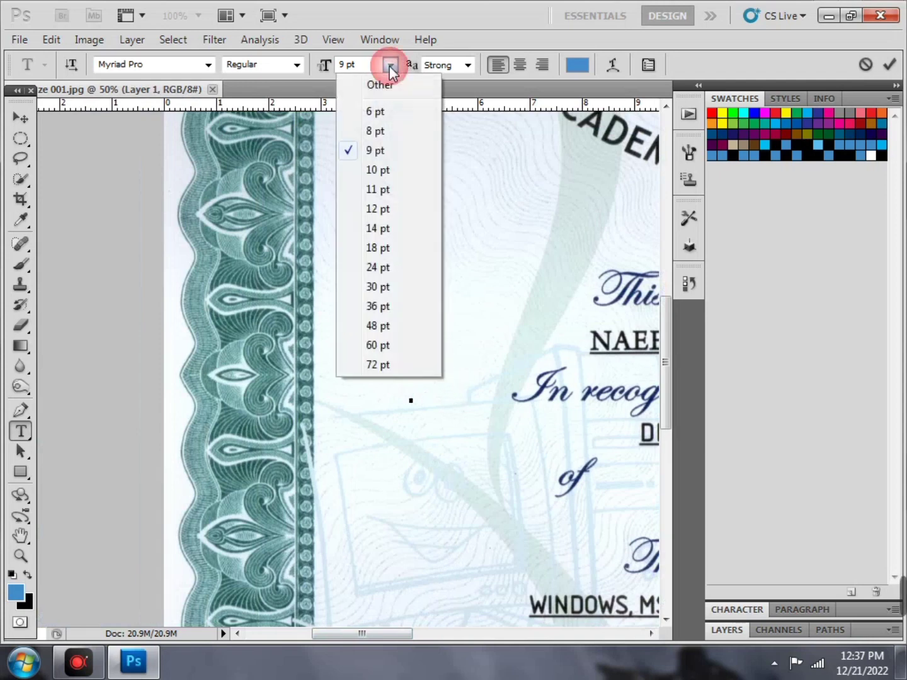
left_click(394, 252)
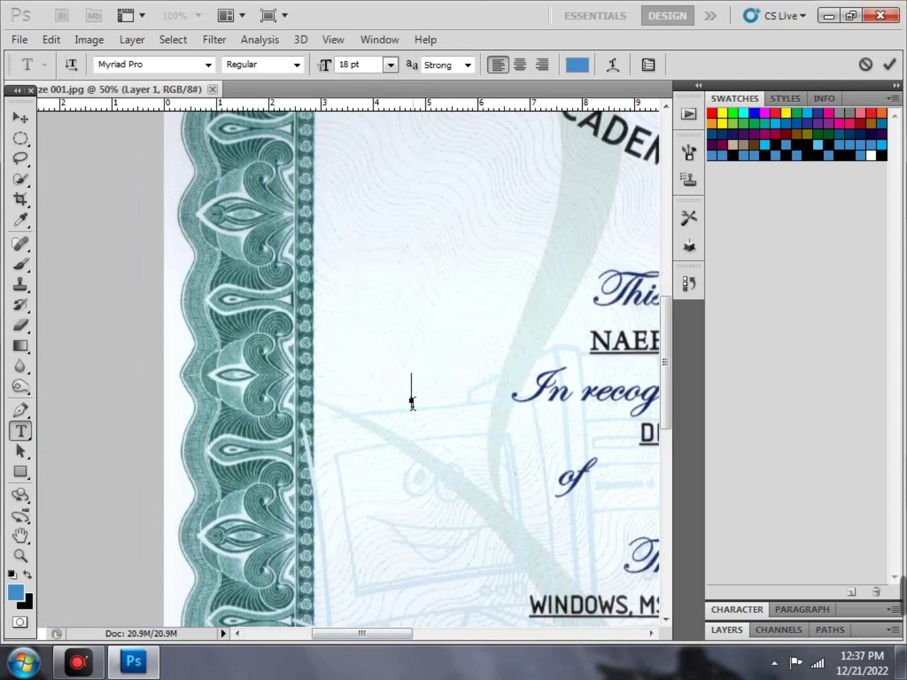
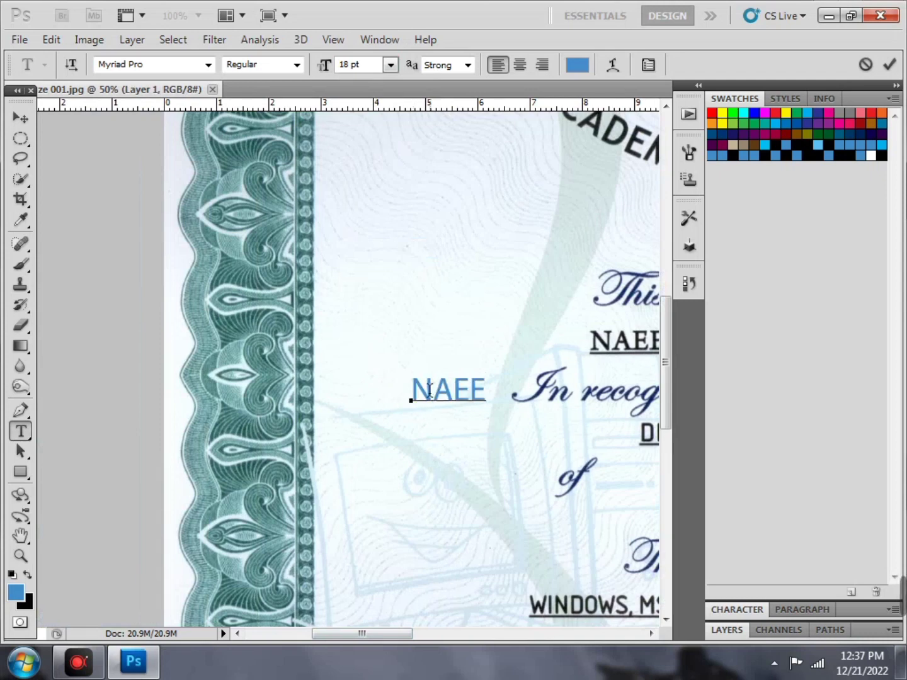
Add the next word of the name, shift the text up and left, and minimize Photoshop
left_click_drag(472, 460, 427, 428)
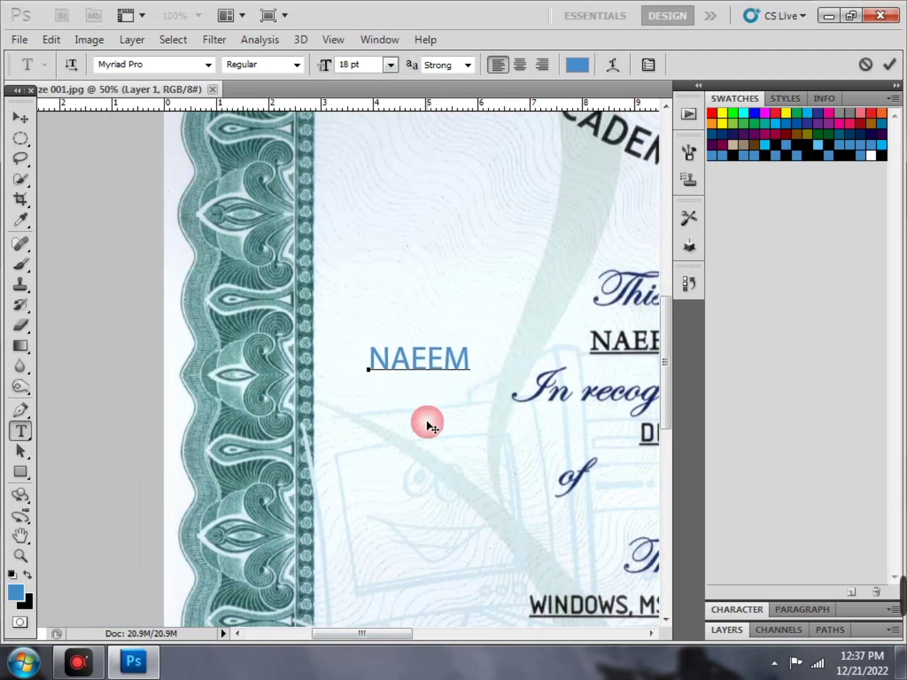
type("YOU")
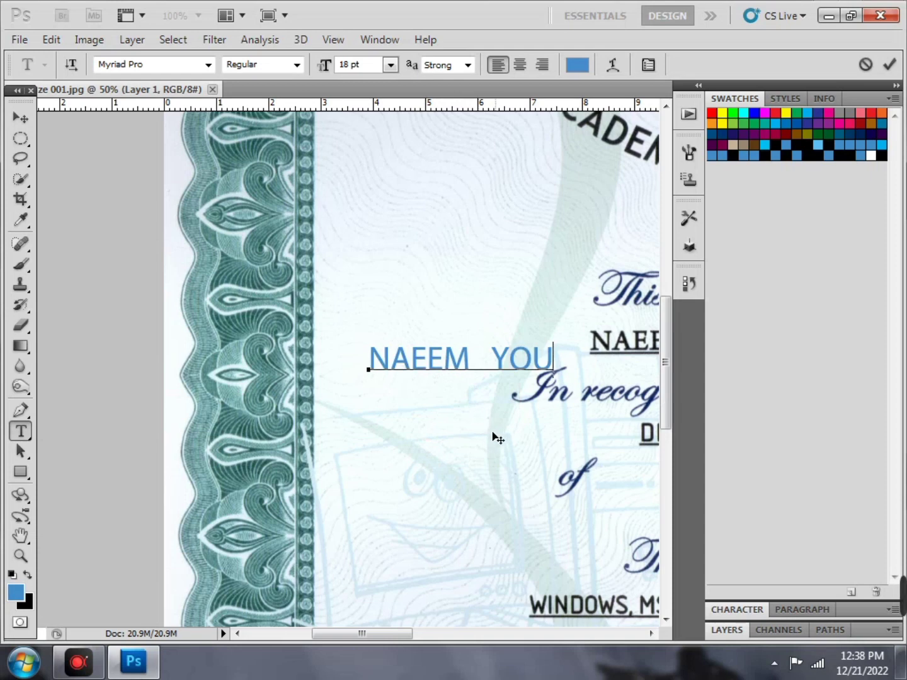
left_click_drag(492, 435, 473, 408)
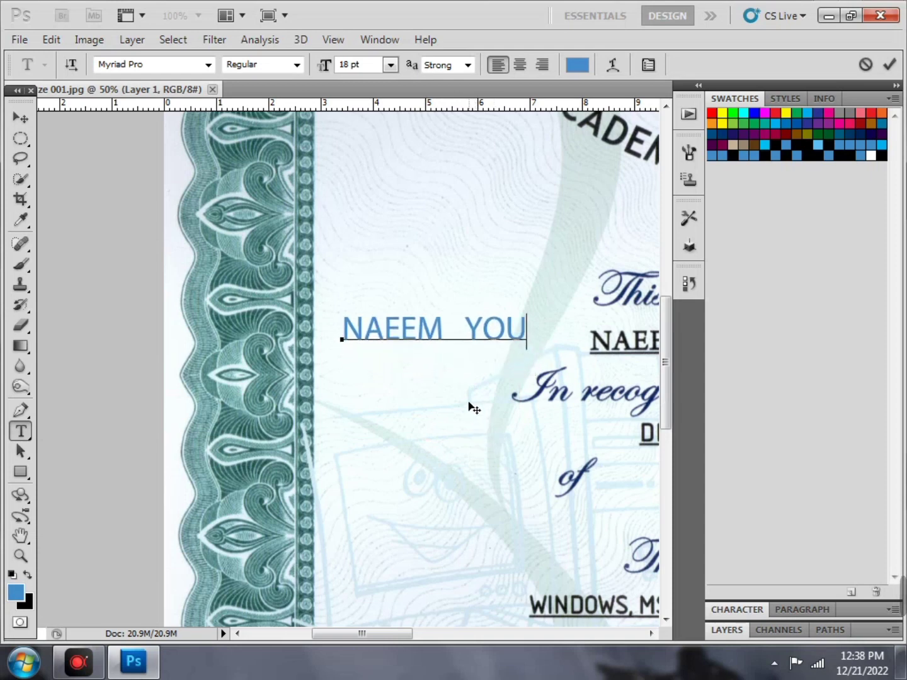
left_click(78, 661)
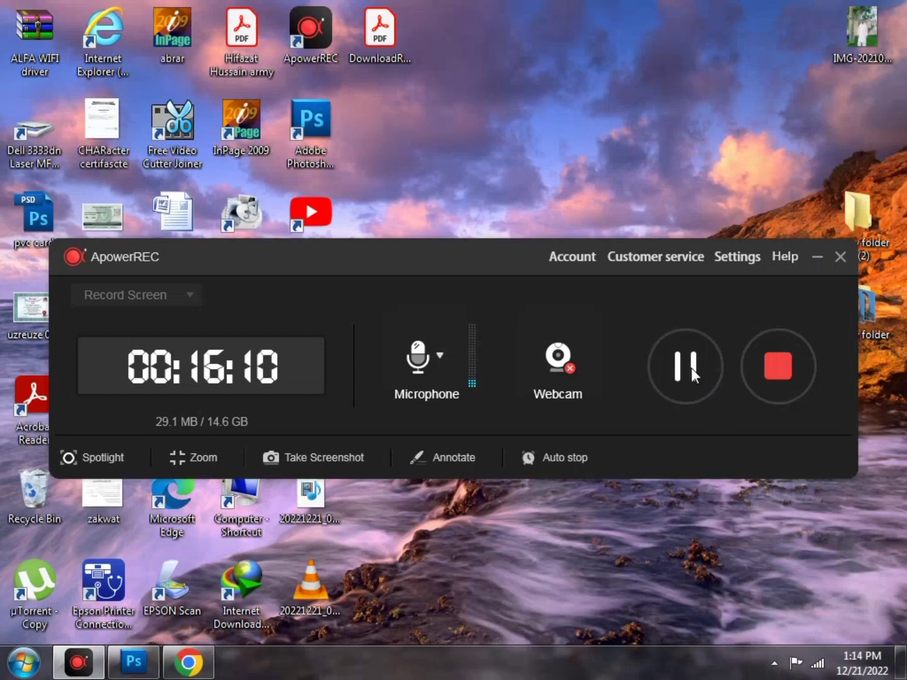
Shrink the recorder, restore Photoshop and drop the DownloadReport PDF onto it
left_click(817, 258)
left_click_drag(371, 32, 176, 595)
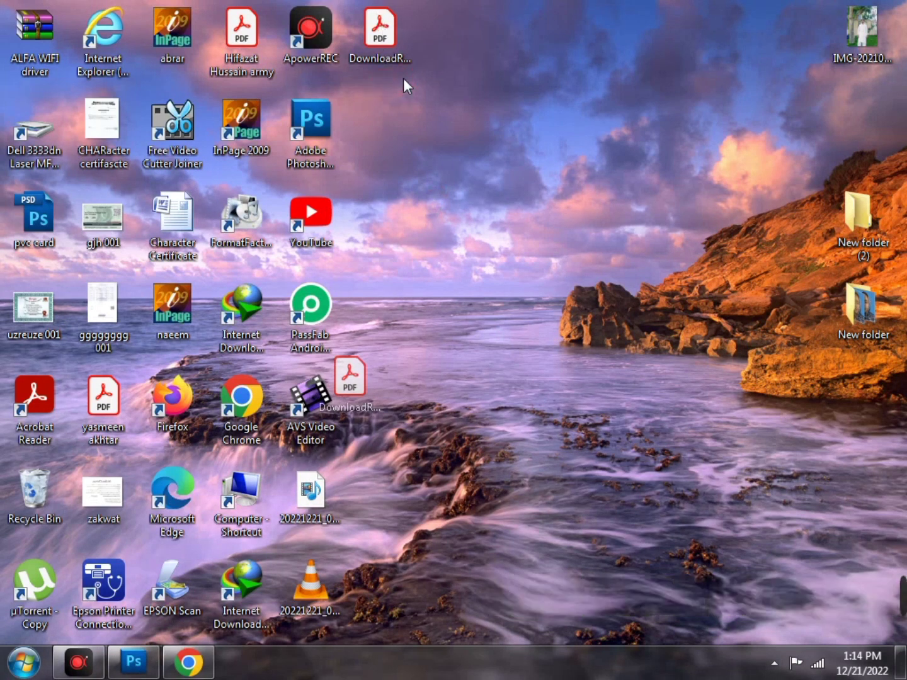
left_click(133, 661)
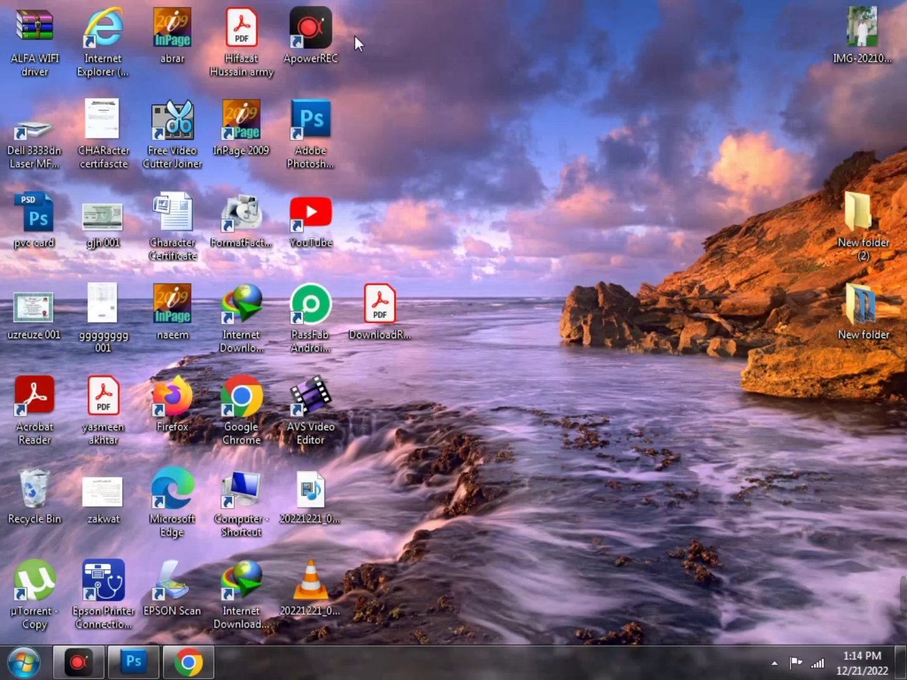
left_click_drag(383, 309, 571, 94)
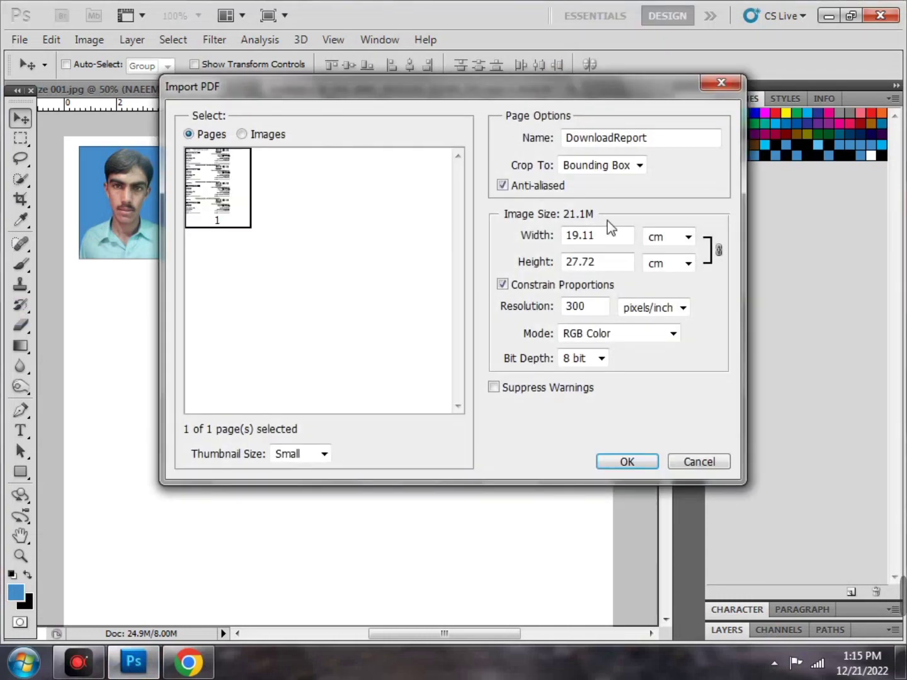
Accept the PDF import, then close Untitled-1 and DownloadReport without saving
left_click(630, 464)
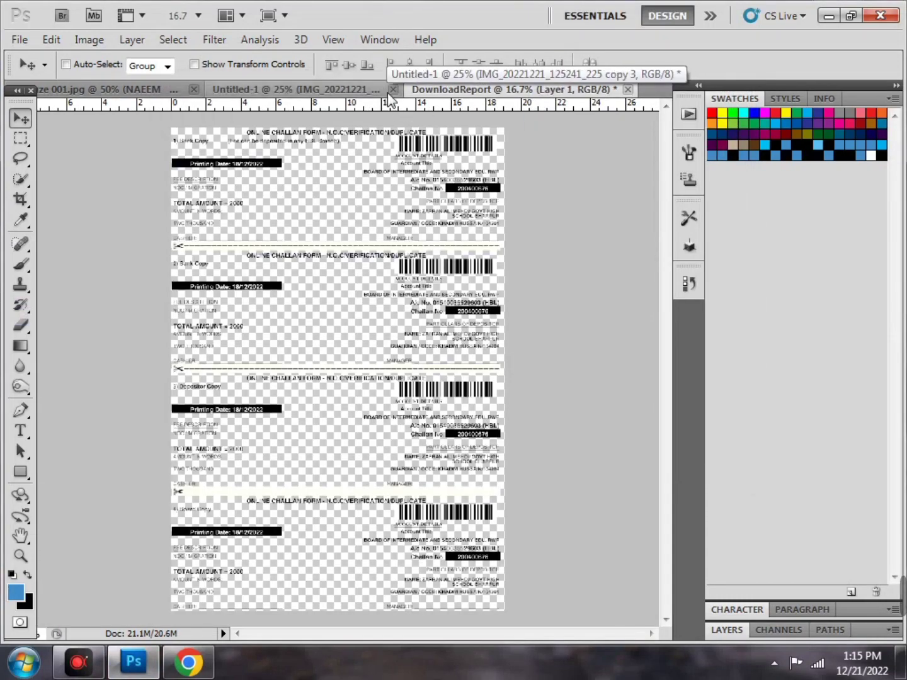
left_click(388, 93)
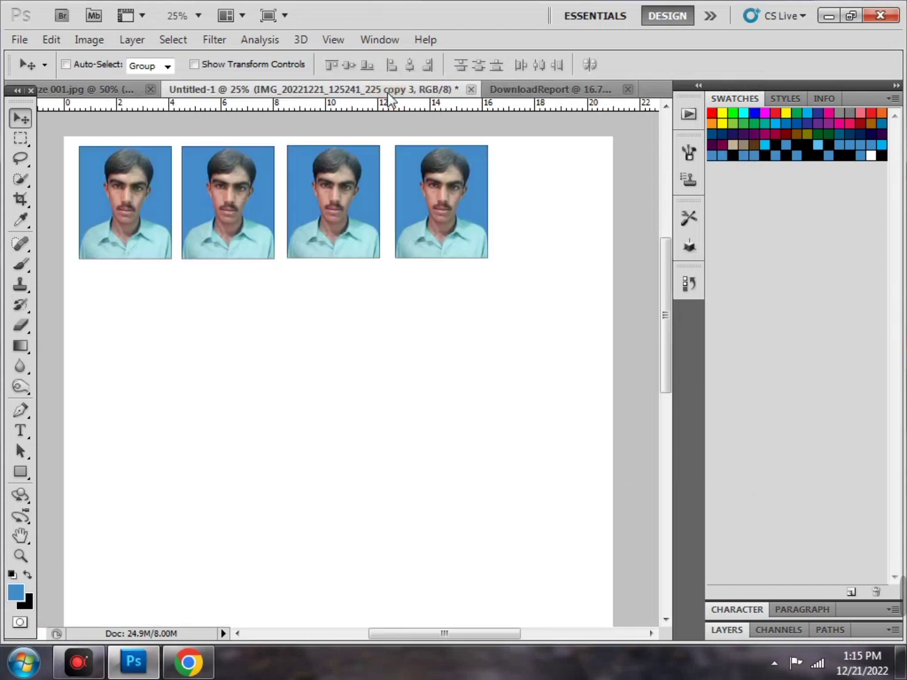
left_click(471, 91)
left_click(452, 262)
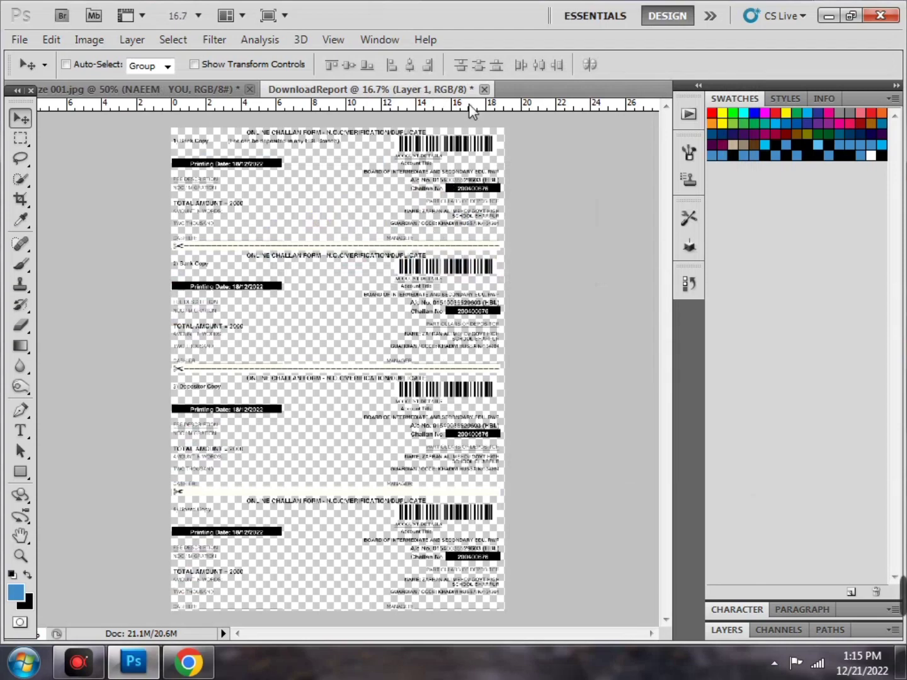
left_click(485, 89)
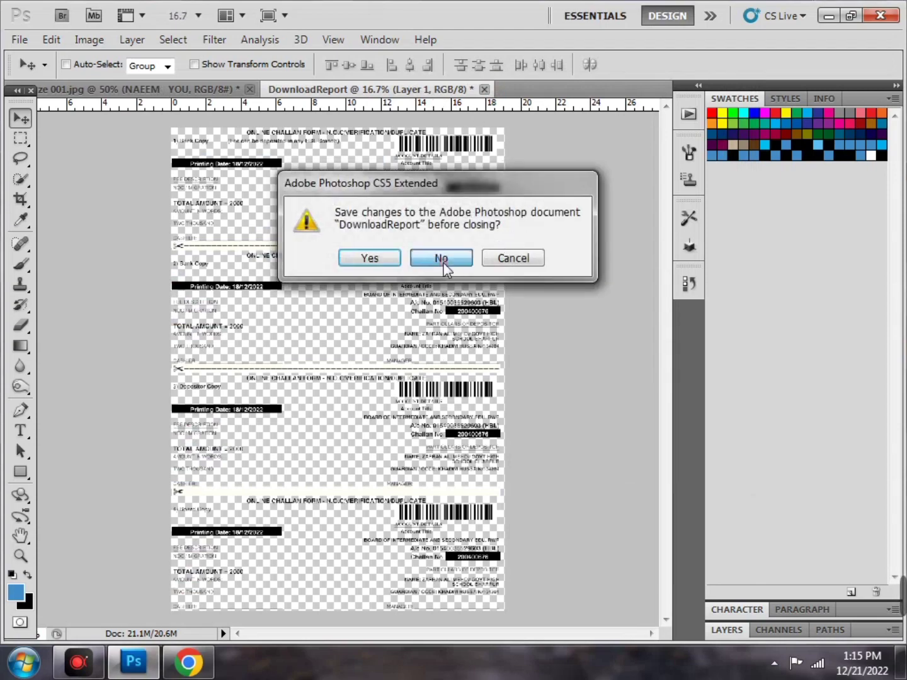
left_click(432, 257)
Drag the DownloadReport PDF into Photoshop again and confirm the import
left_click(829, 18)
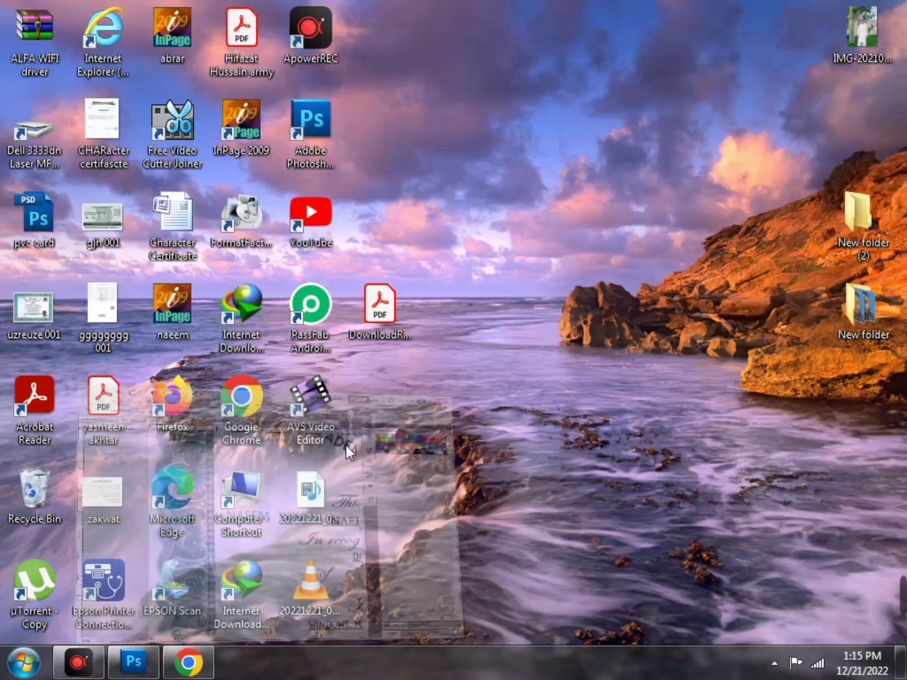
left_click(94, 672)
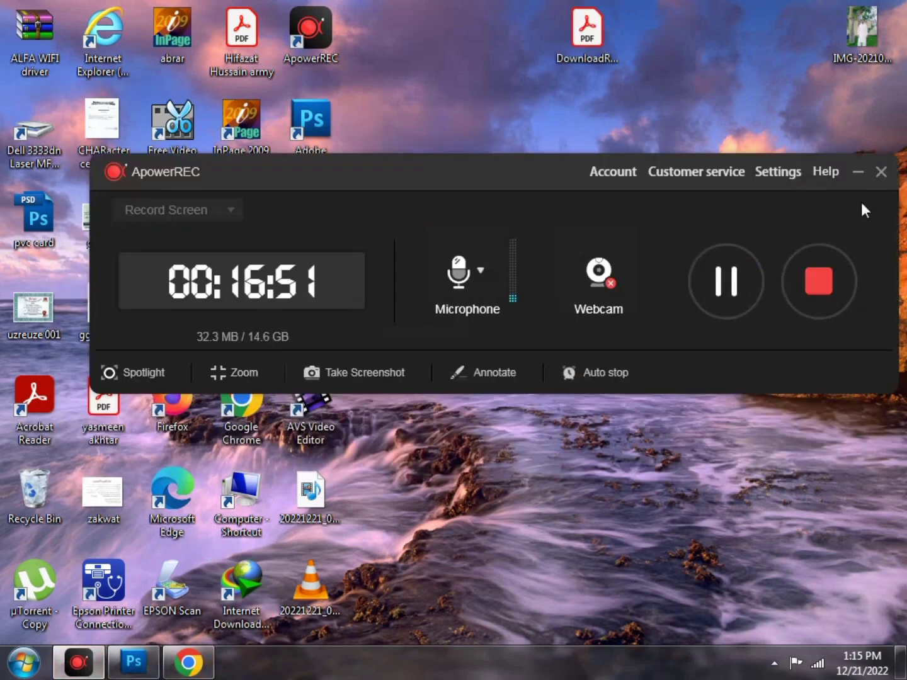
left_click(858, 171)
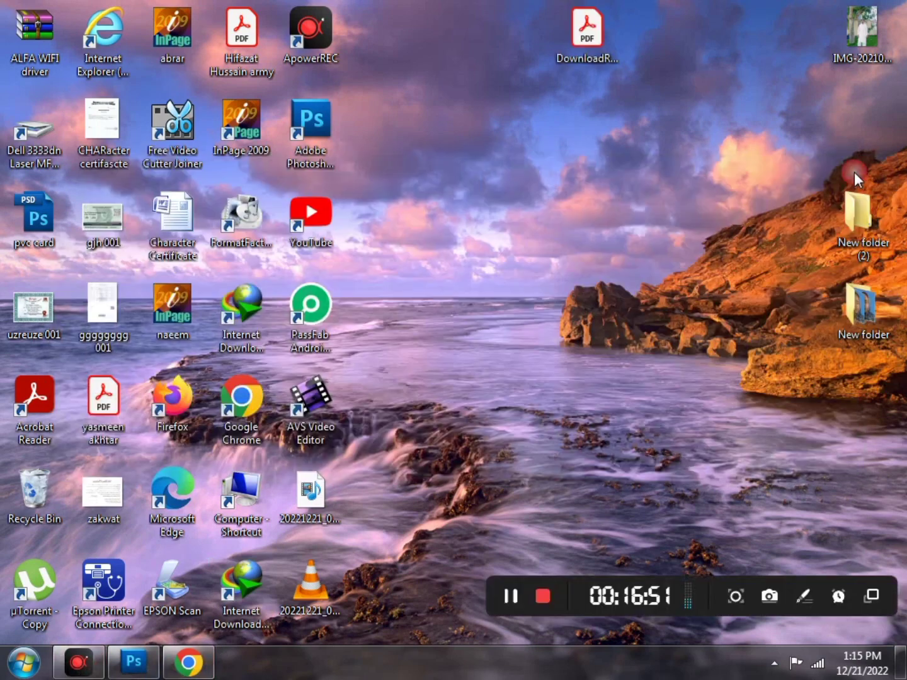
left_click_drag(587, 30, 521, 237)
left_click_drag(684, 59, 723, 54)
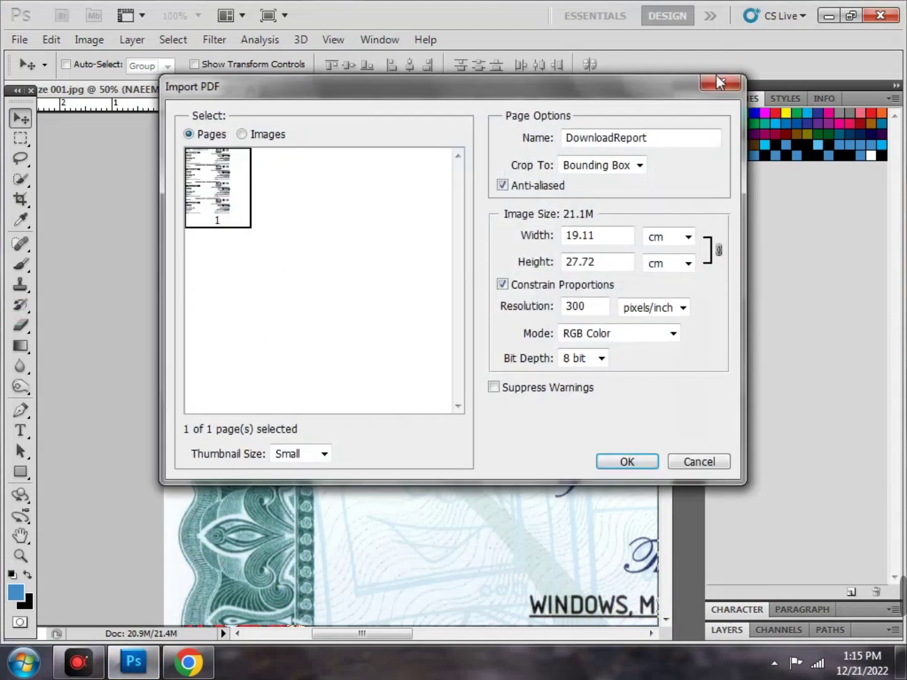
left_click(626, 463)
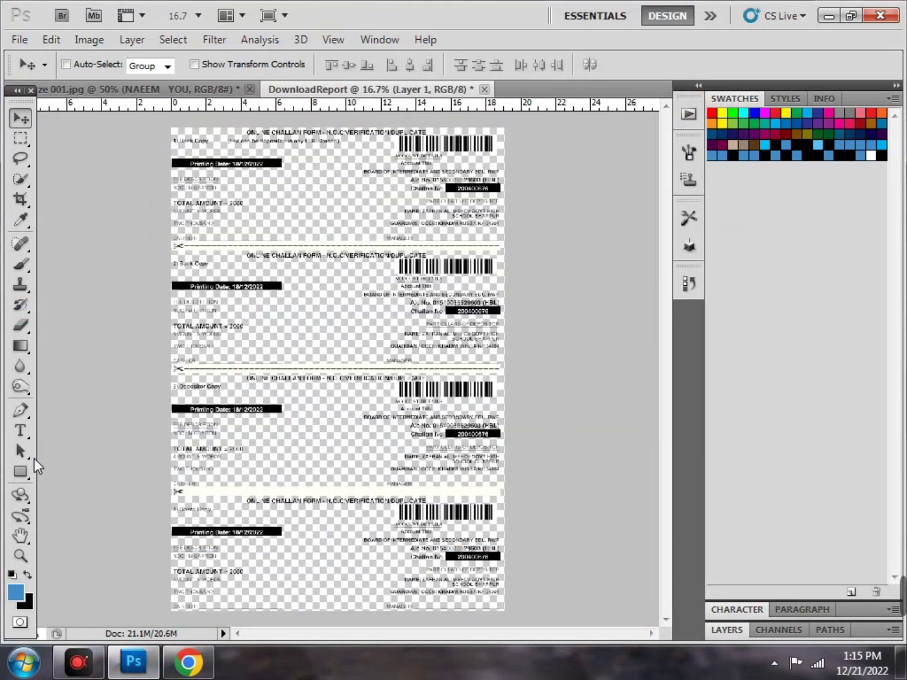
left_click(21, 432)
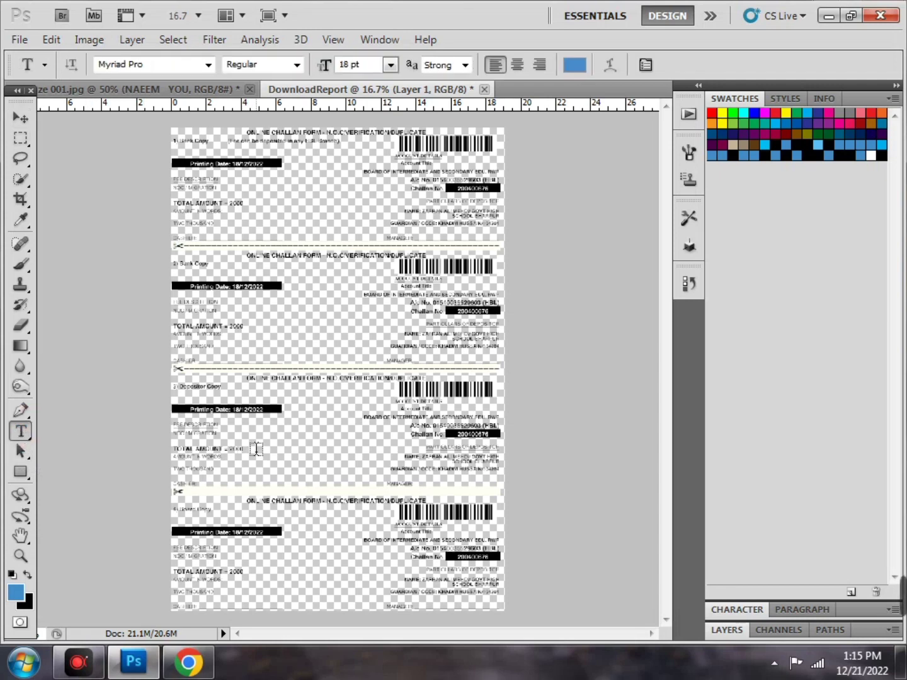
Start a text entry in the Depositor Copy and set the text colour to near-black
key("ctrl+plus")
key("ctrl+plus")
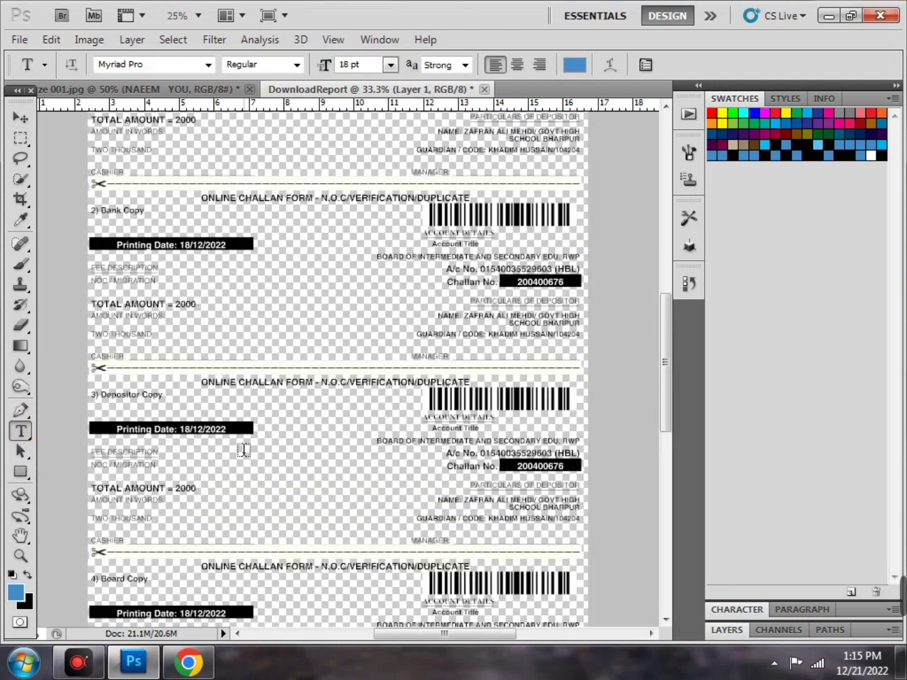
left_click(236, 497)
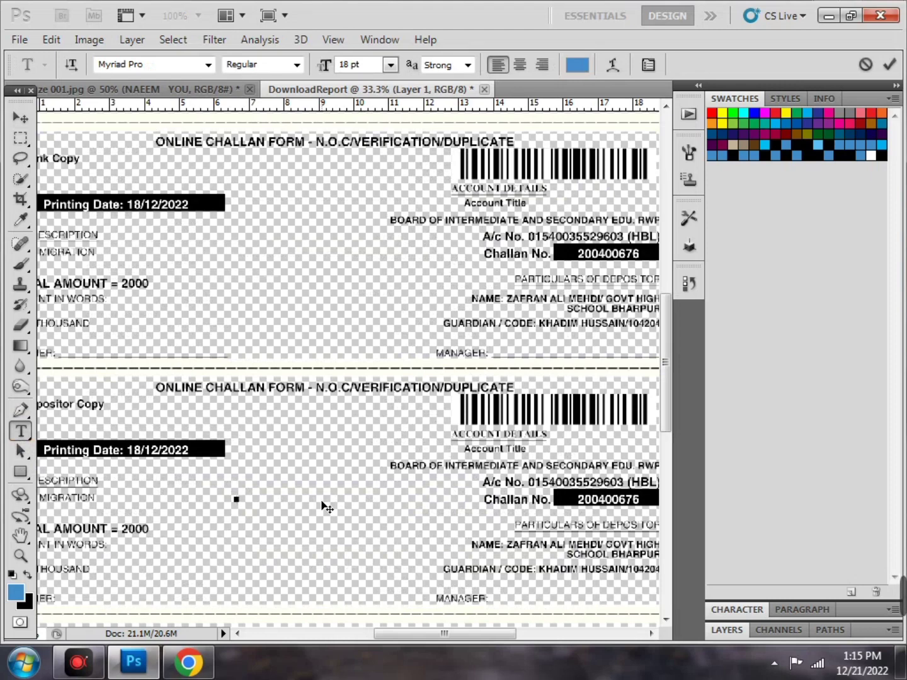
type("bfdhj")
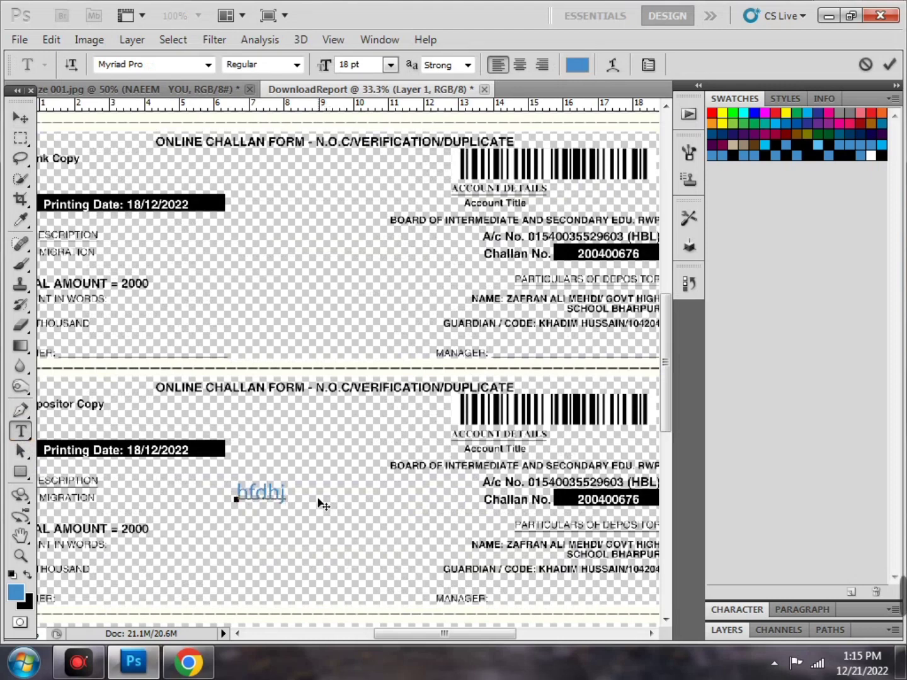
key("BackSpace")
key("BackSpace")
key("BackSpace")
key("BackSpace")
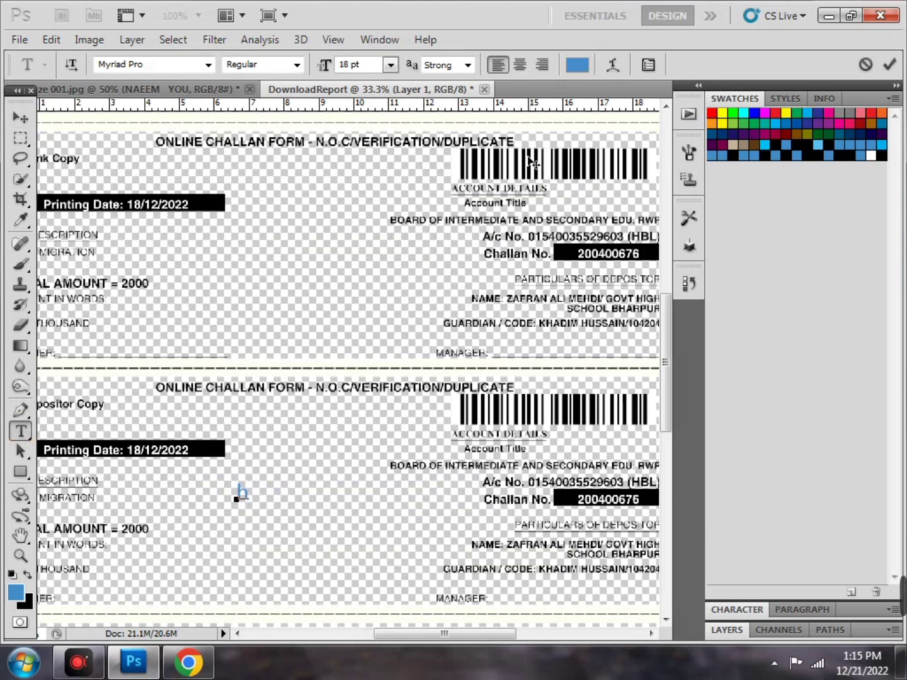
left_click(571, 68)
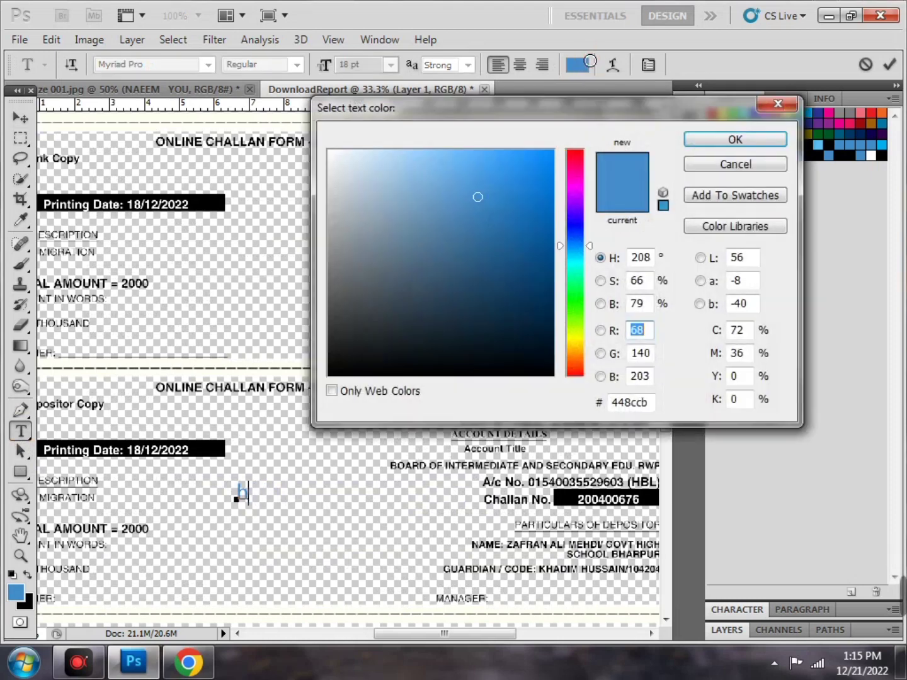
left_click(333, 363)
left_click_drag(334, 363, 322, 357)
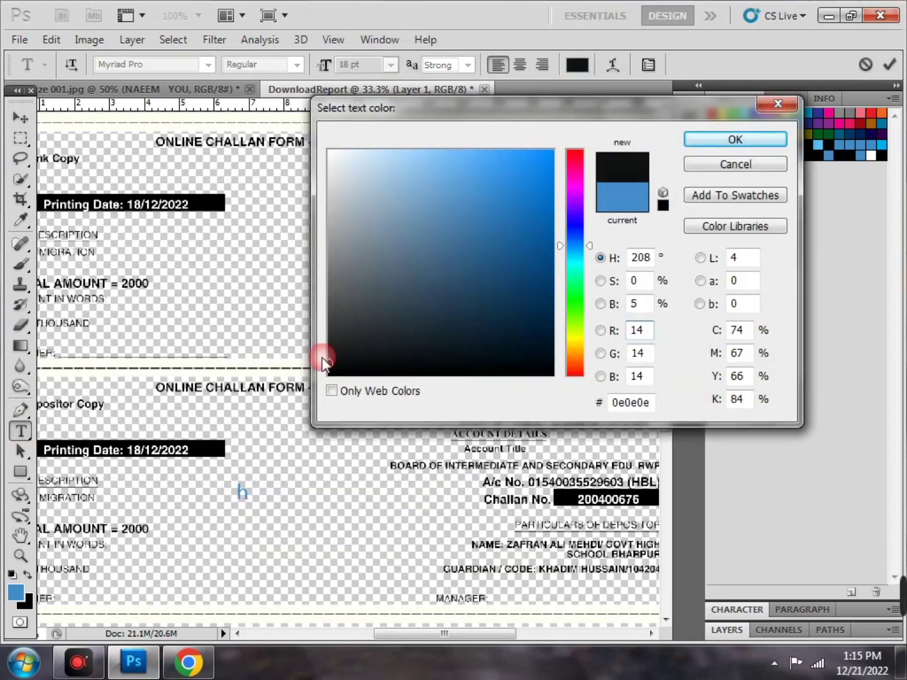
left_click(730, 138)
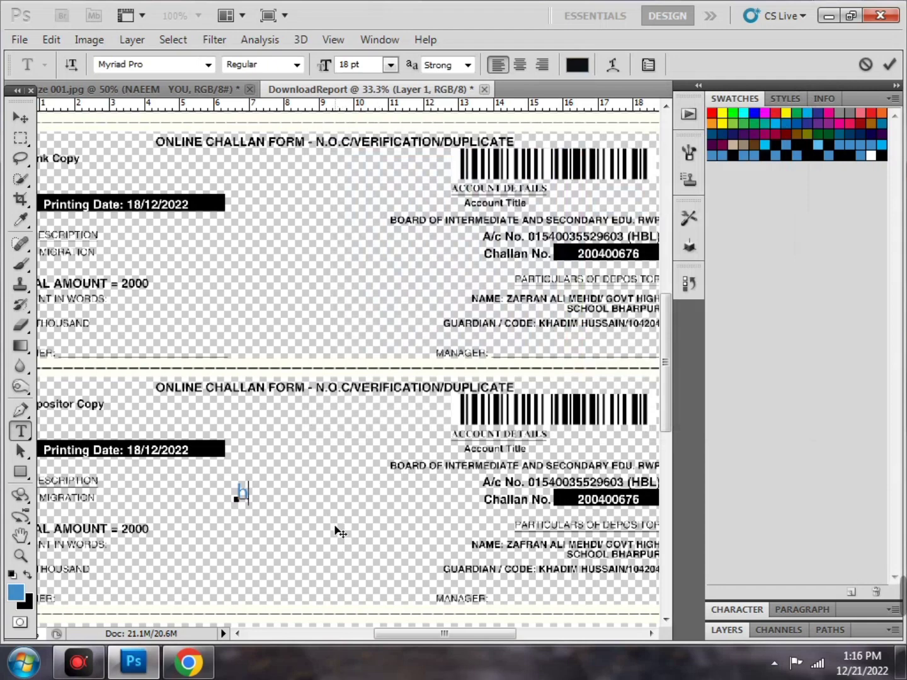
key("BackSpace")
left_click_drag(407, 633, 376, 632)
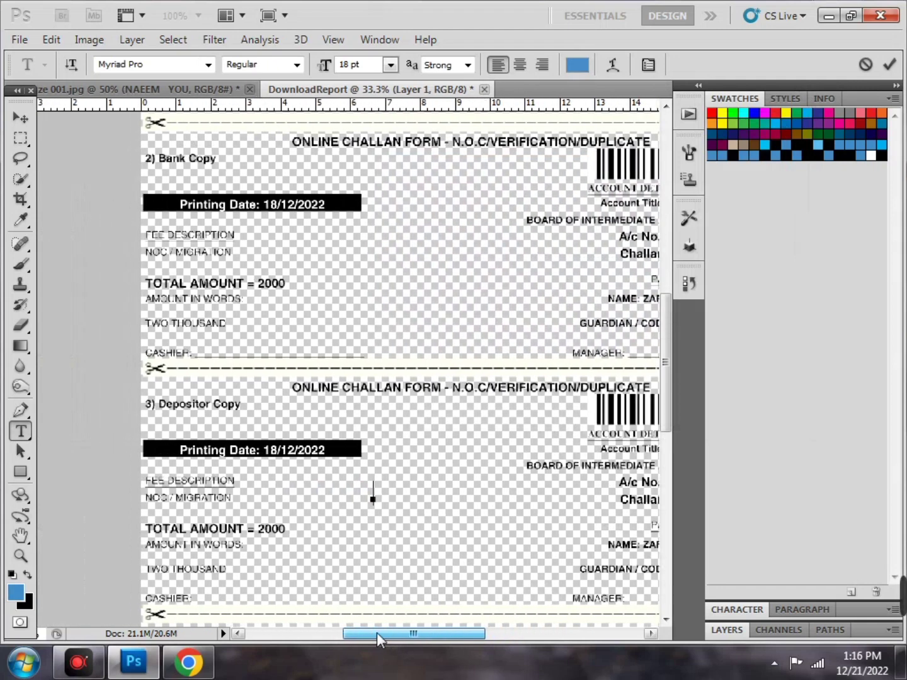
Type a pure black 2 and move it beside TOTAL AMOUNT = 2000
key("ctrl+plus")
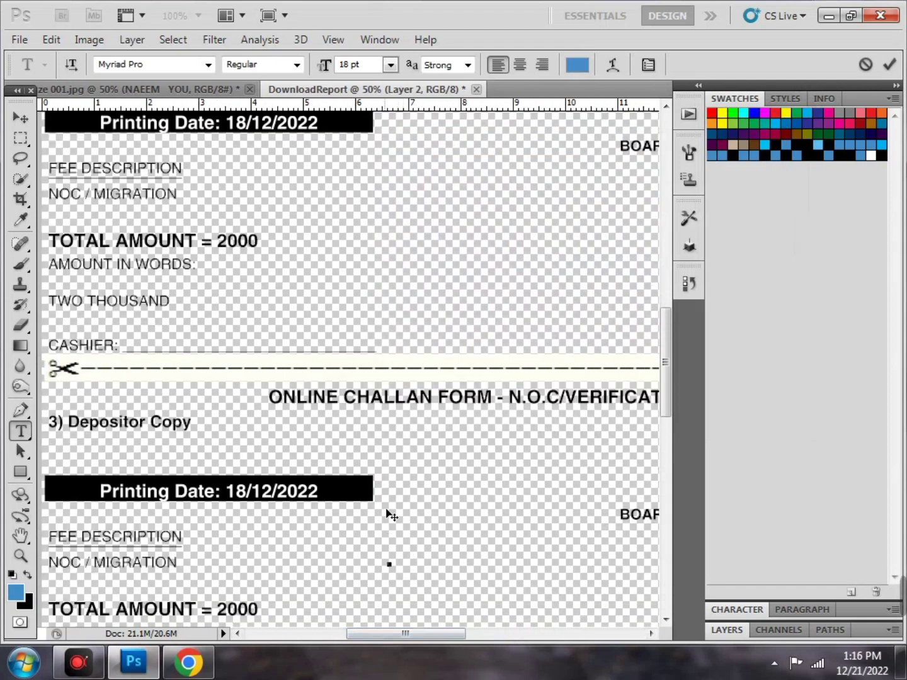
scroll(326, 507, "down", 3)
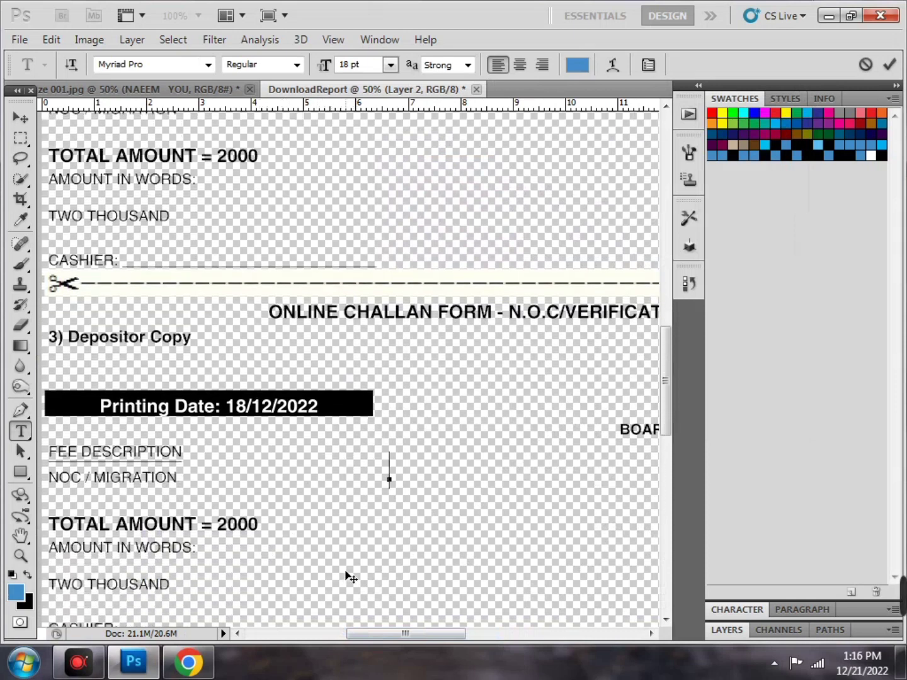
type("2")
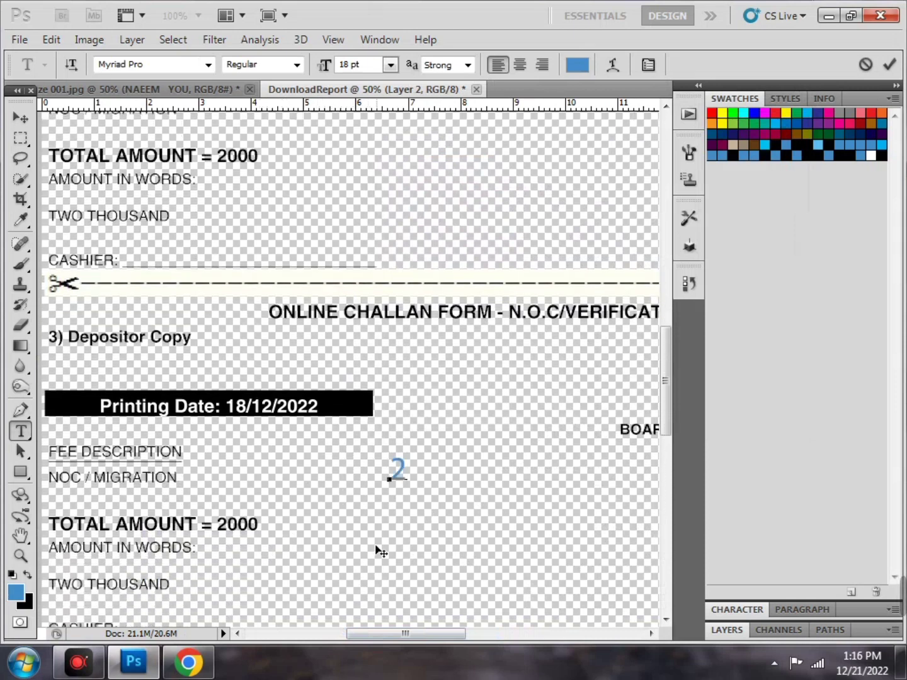
key("BackSpace")
left_click(577, 64)
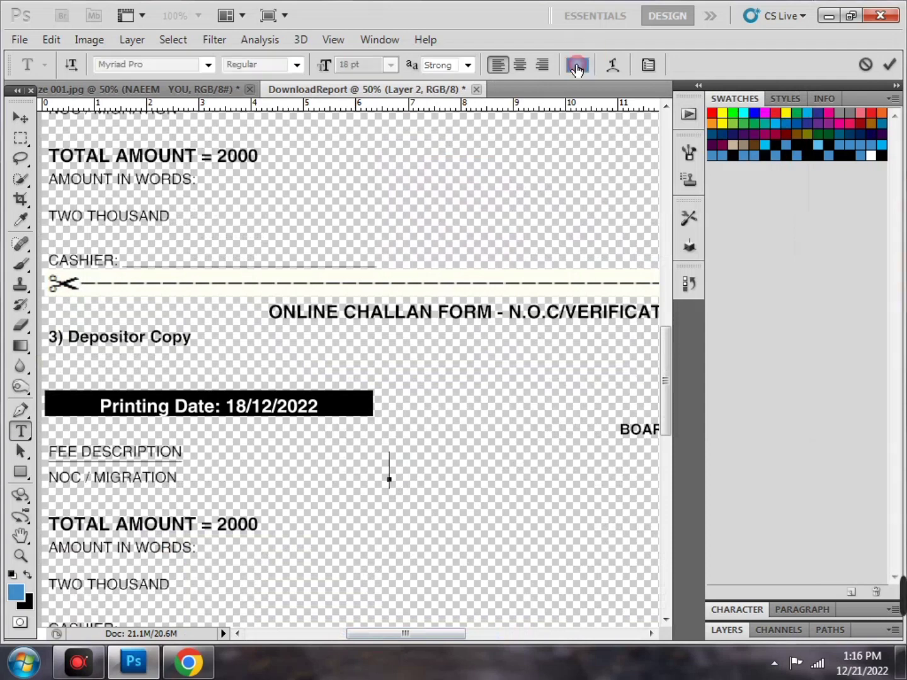
left_click_drag(353, 351, 325, 378)
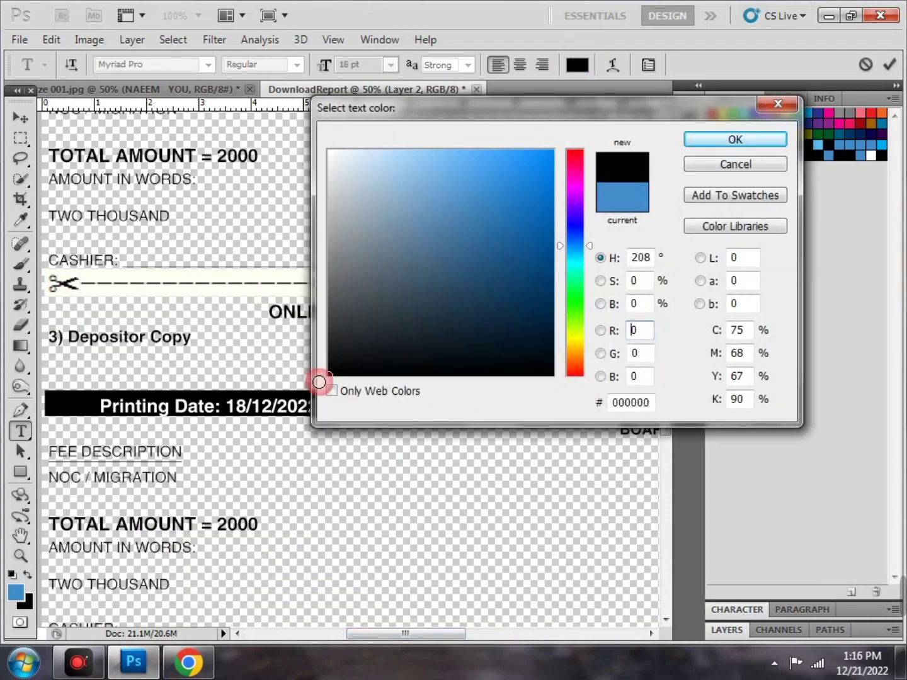
left_click(770, 142)
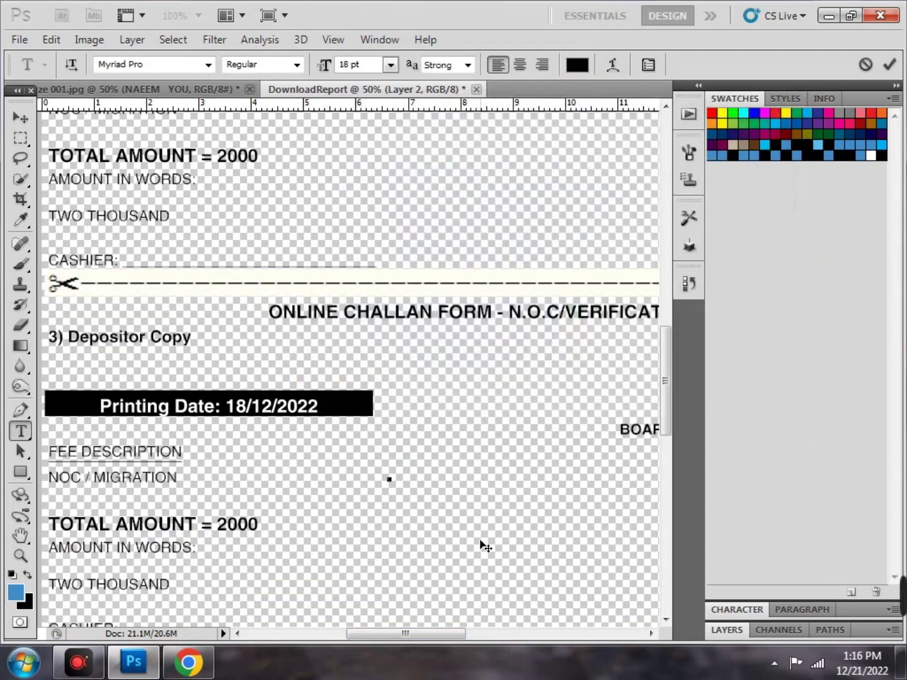
type("200")
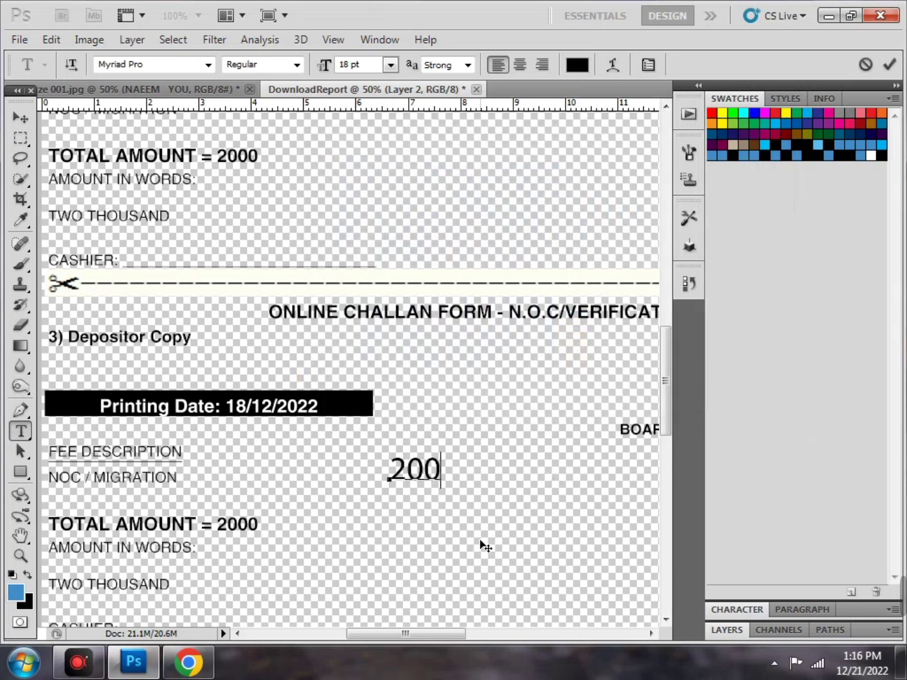
key("BackSpace")
key("BackSpace")
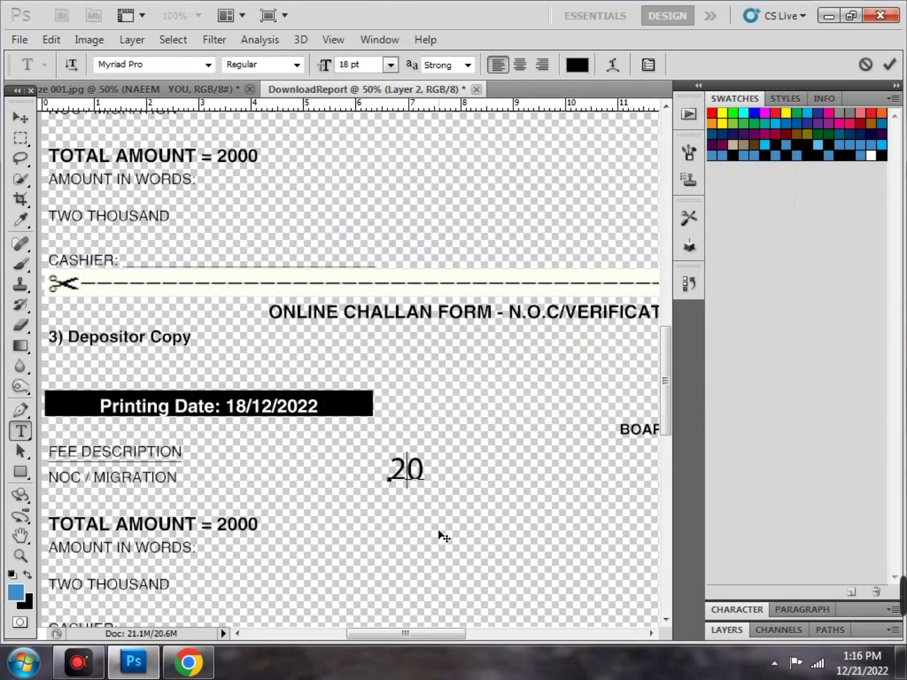
mouse_move(430, 545)
left_mouse_down()
mouse_move(229, 593)
mouse_move(296, 544)
mouse_move(315, 545)
left_mouse_up()
Resize the 2 text to 11 pt and move it back beside the amount
key("ctrl+plus")
scroll(336, 560, "down", 2)
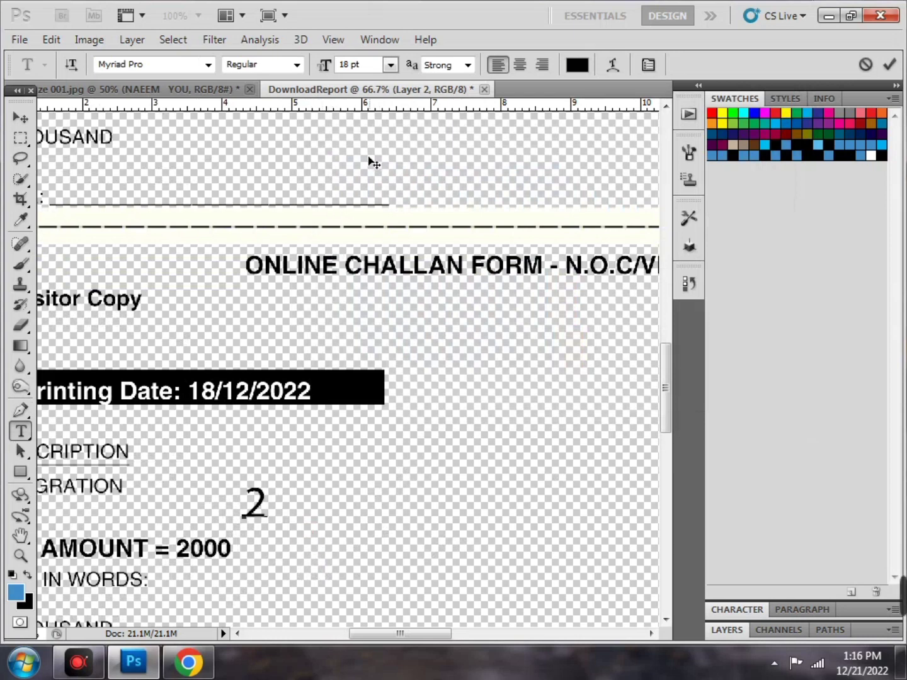
left_click(391, 66)
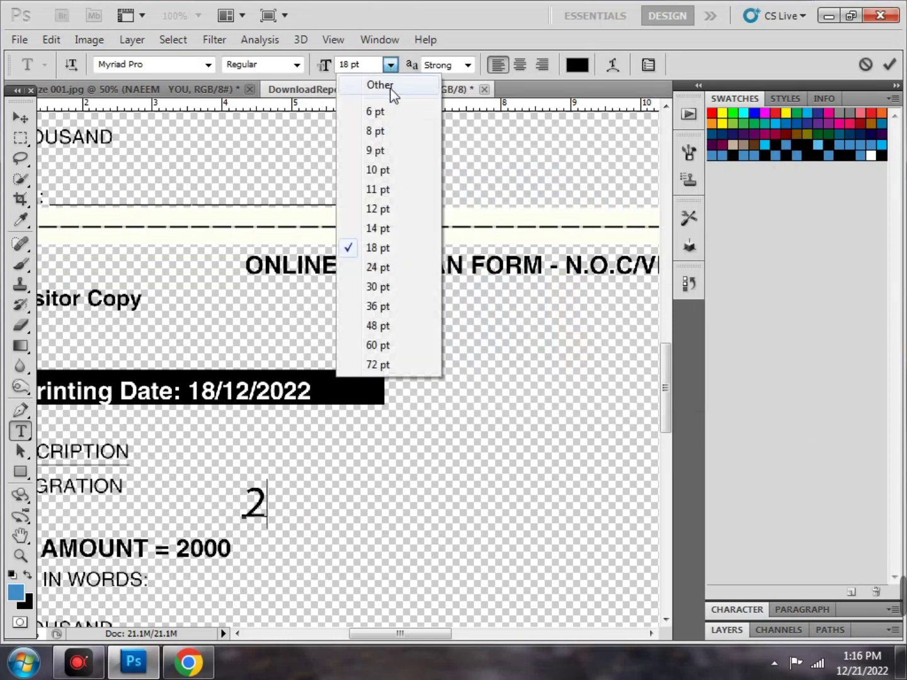
left_click(289, 502)
left_click_drag(239, 507, 285, 508)
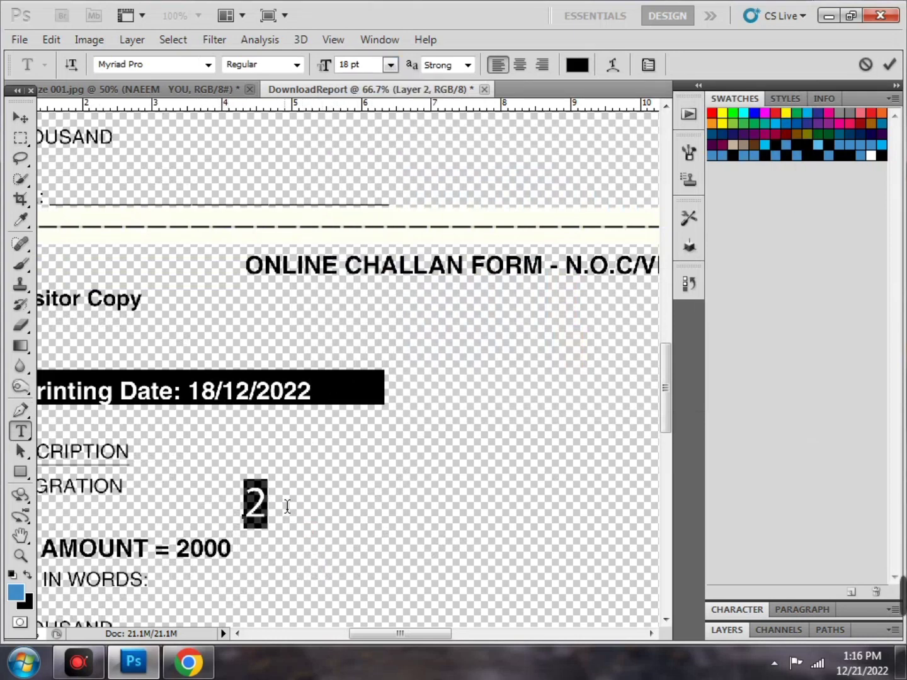
left_click(391, 65)
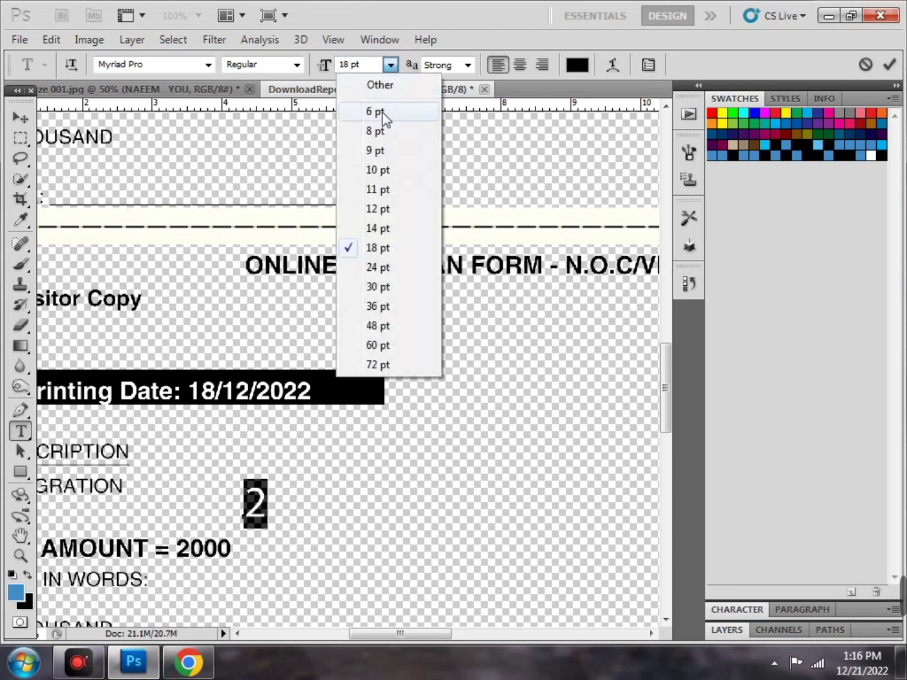
left_click(377, 190)
left_click_drag(298, 536, 228, 575)
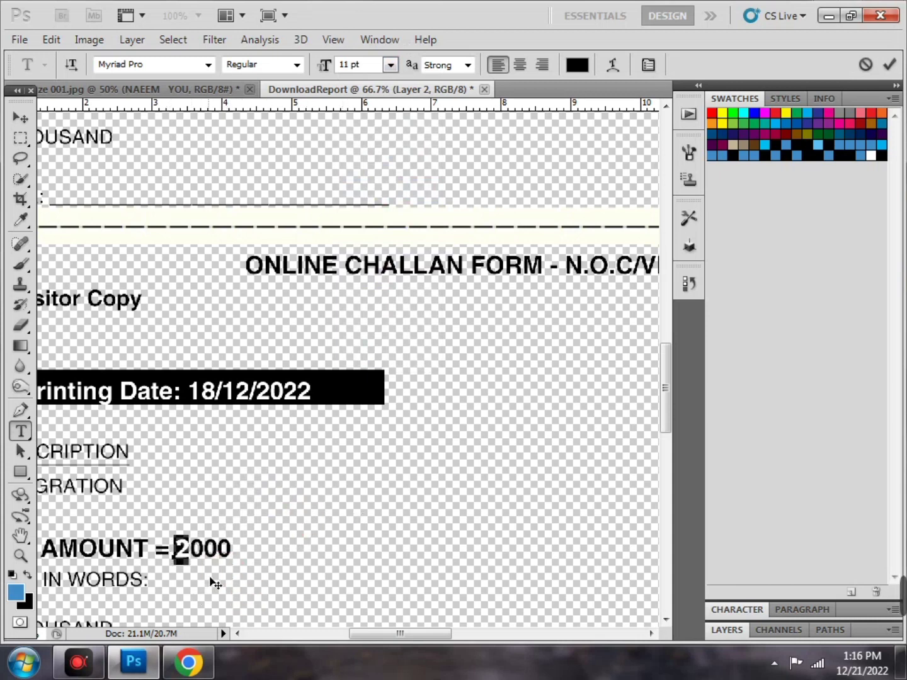
left_click_drag(211, 582, 310, 558)
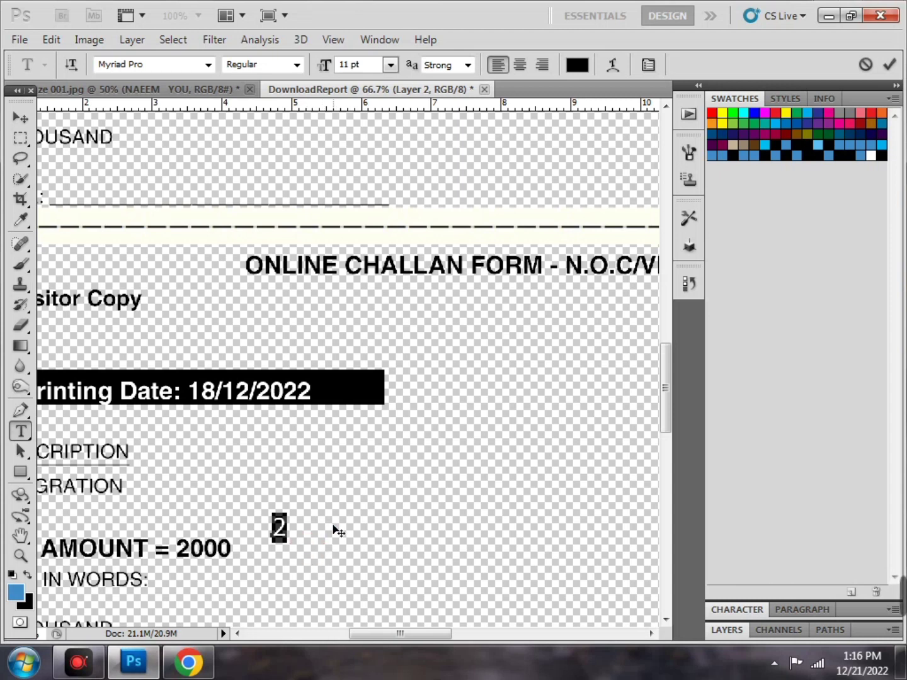
Delete the text entry's characters and zoom out to show the whole challan page
type("00")
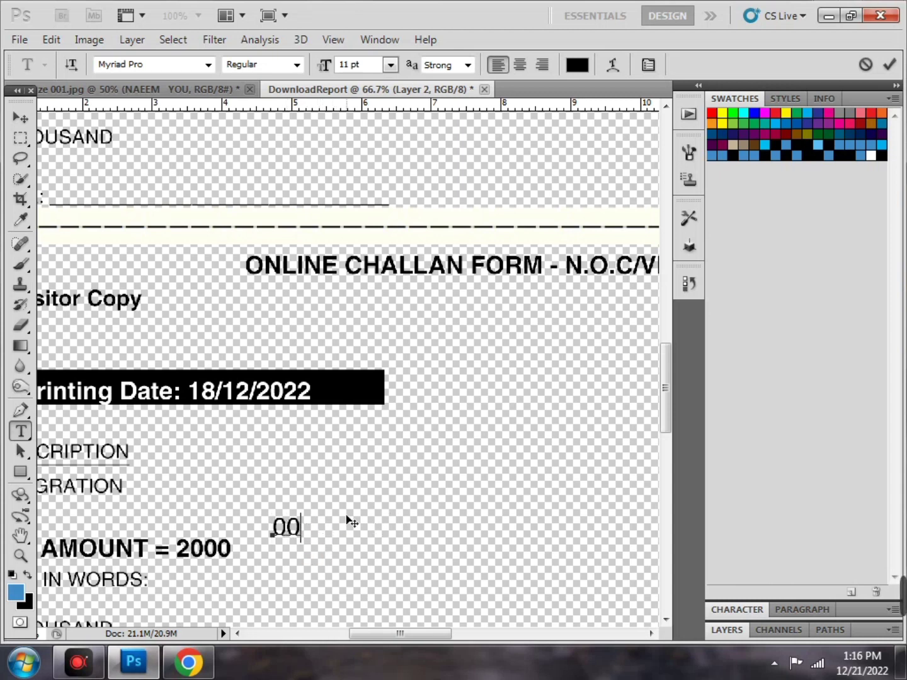
type("2")
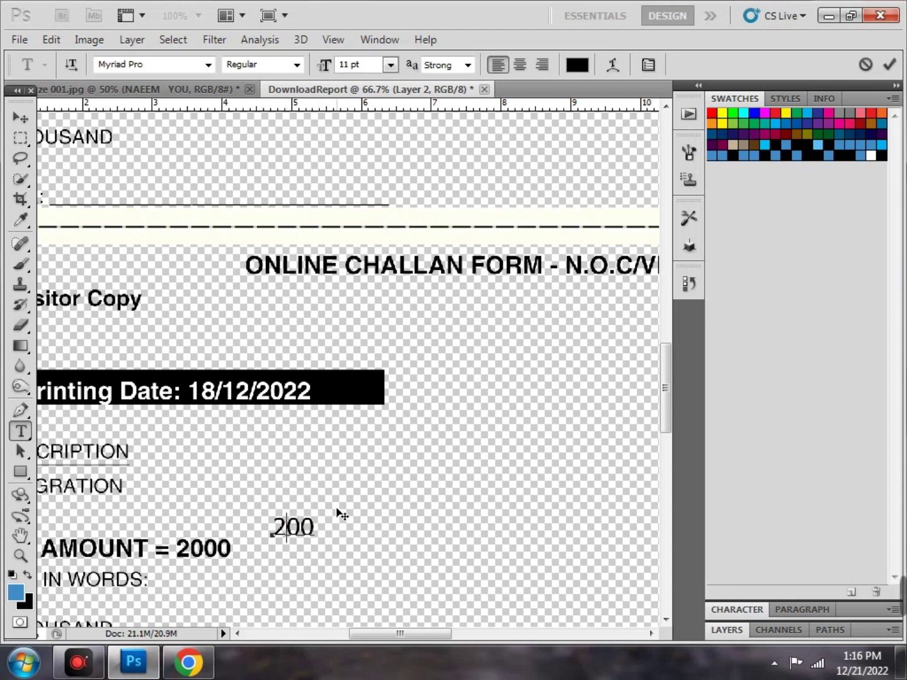
key("BackSpace")
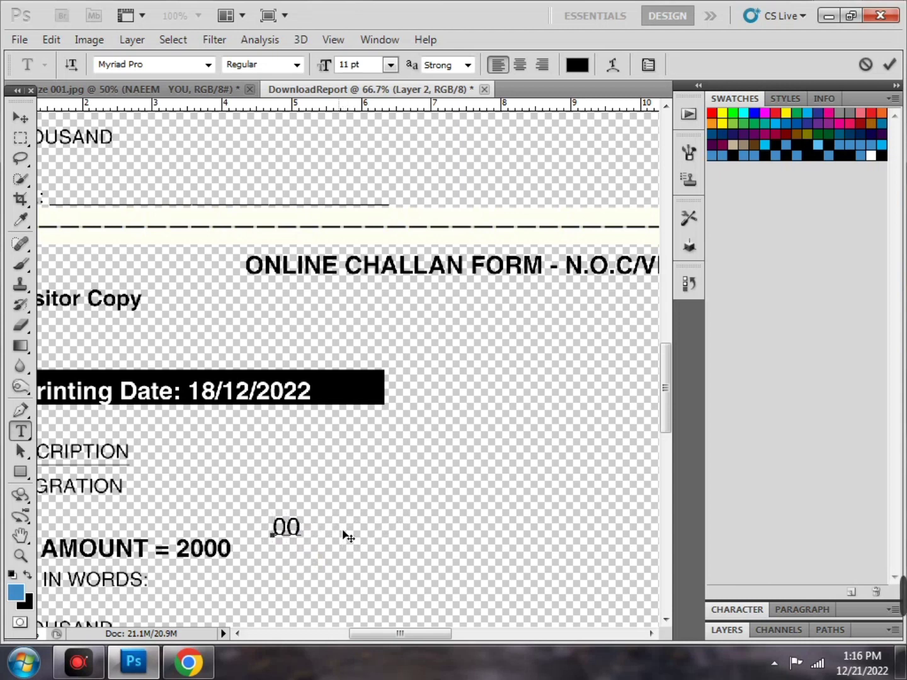
double_click(311, 524)
key("BackSpace")
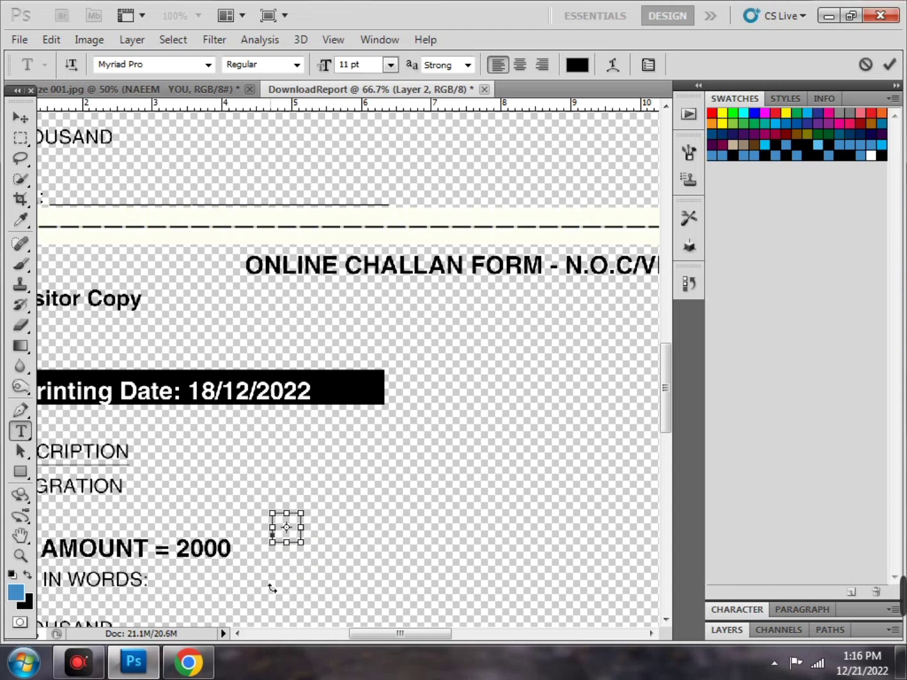
key("ctrl+minus")
key("ctrl+minus")
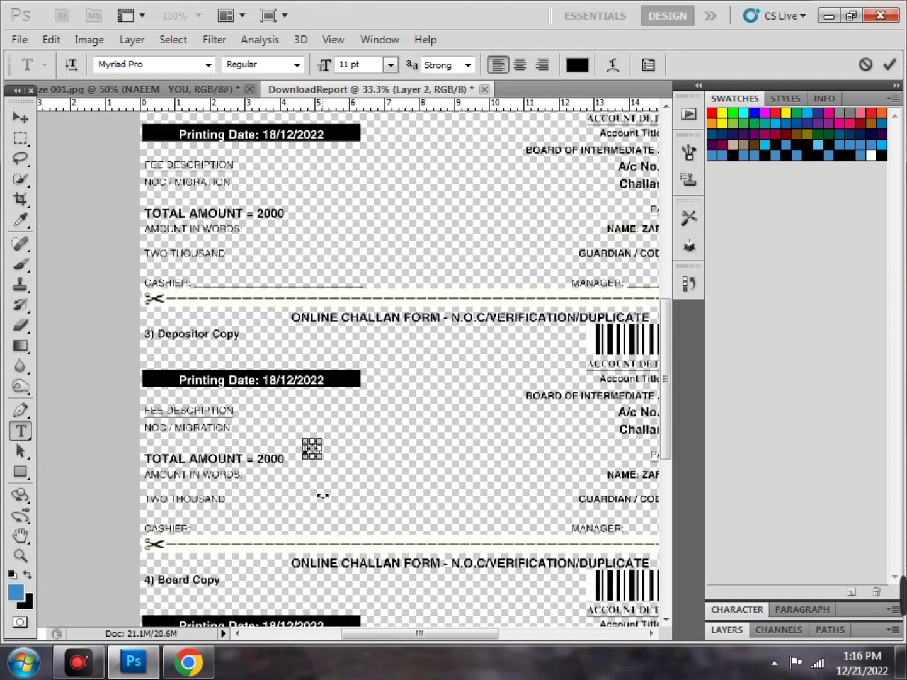
key("ctrl+minus")
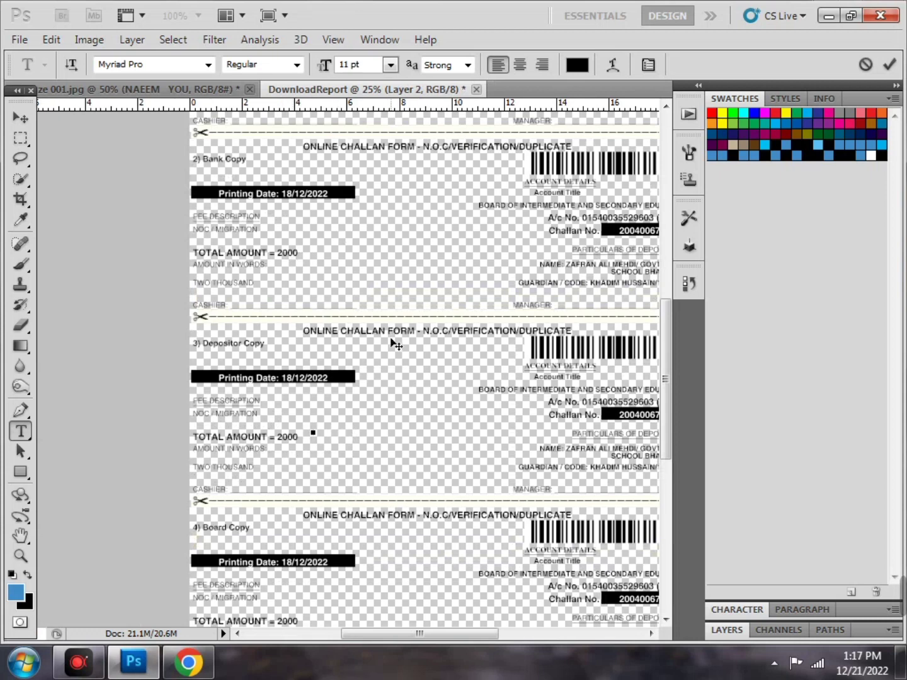
key("ctrl+minus")
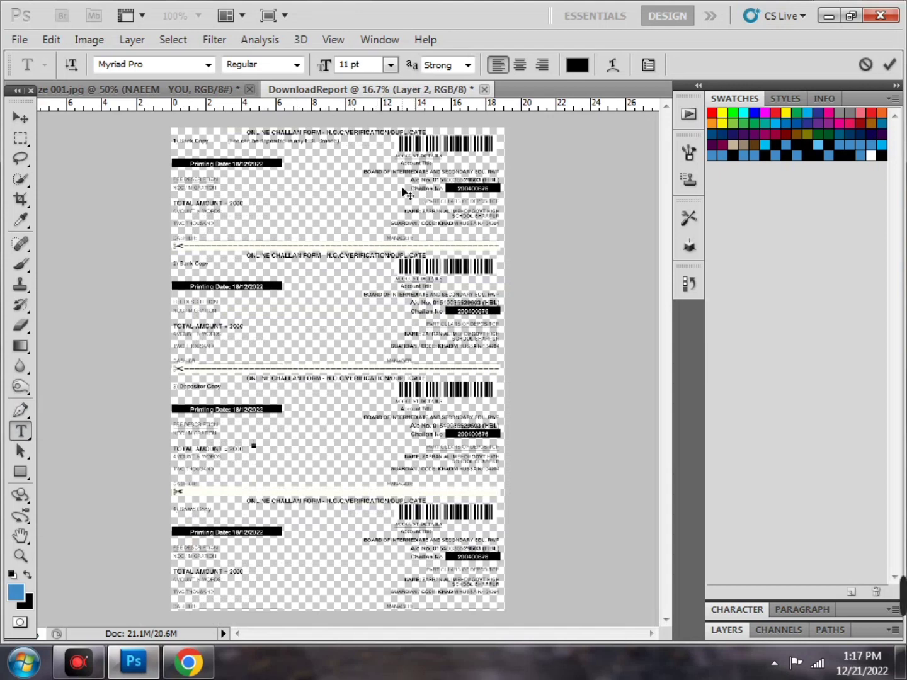
Save the challan as DownloadReport.jpg in JPEG format at quality 8 (High)
left_click(11, 43)
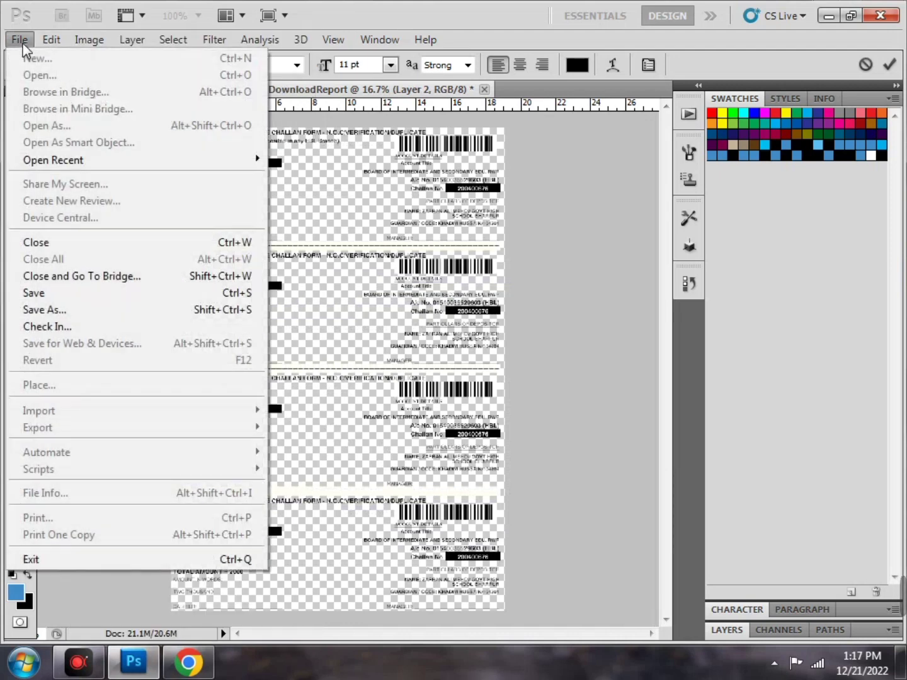
left_click(104, 310)
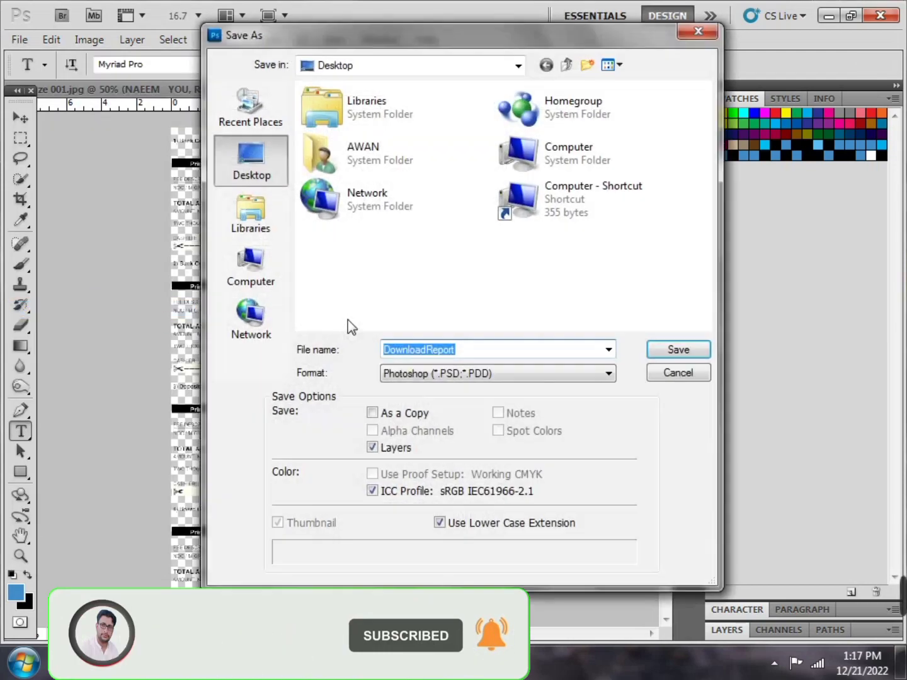
left_click(482, 378)
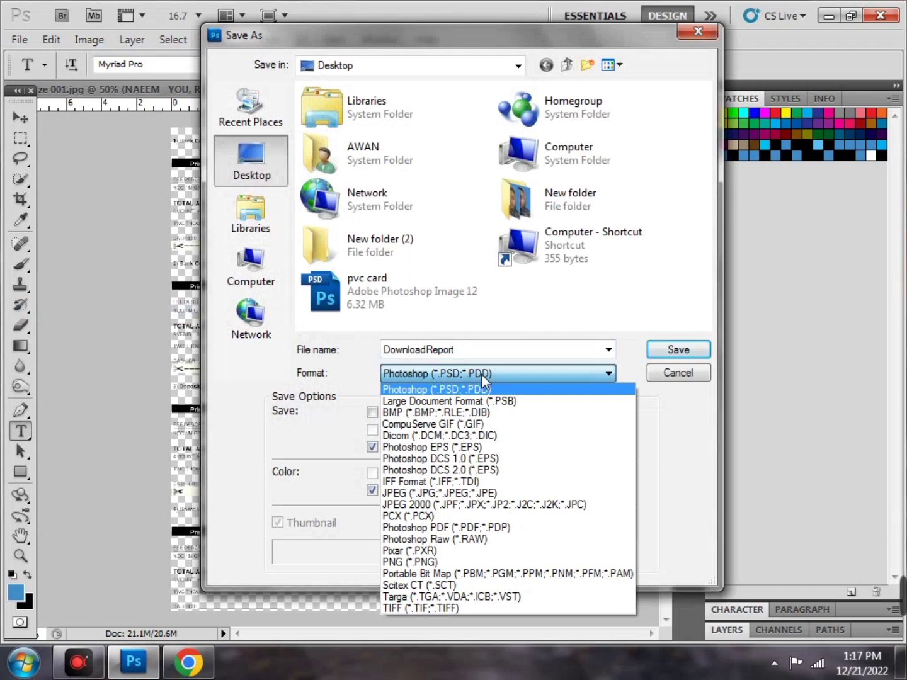
left_click(509, 527)
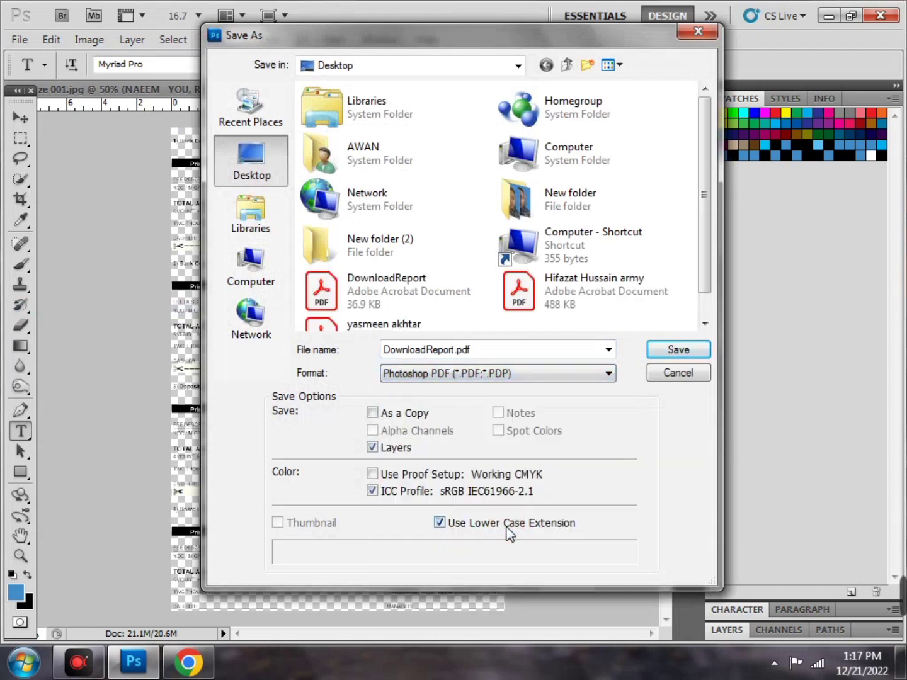
left_click(570, 377)
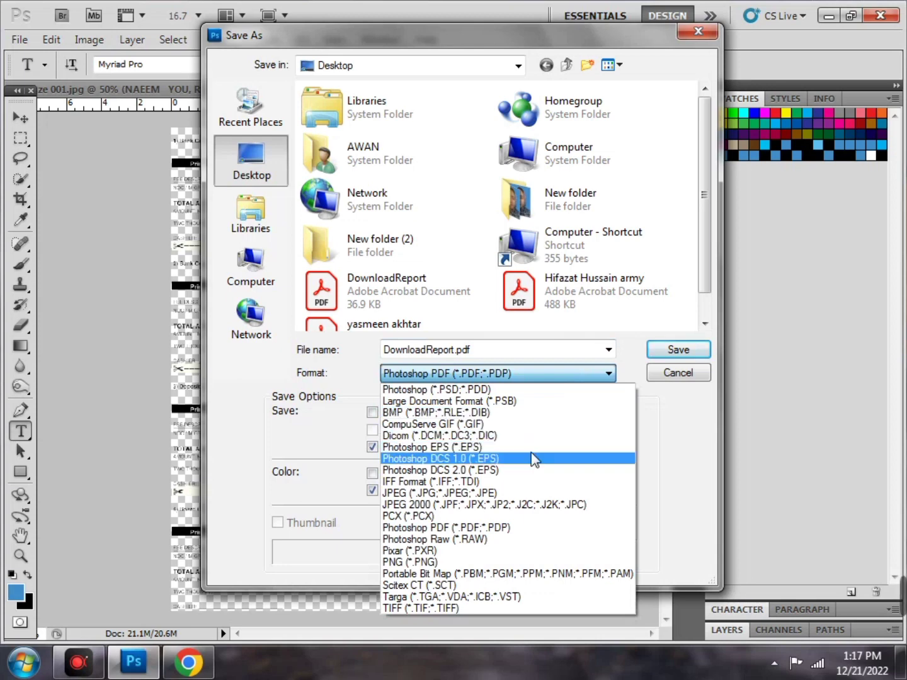
left_click(535, 495)
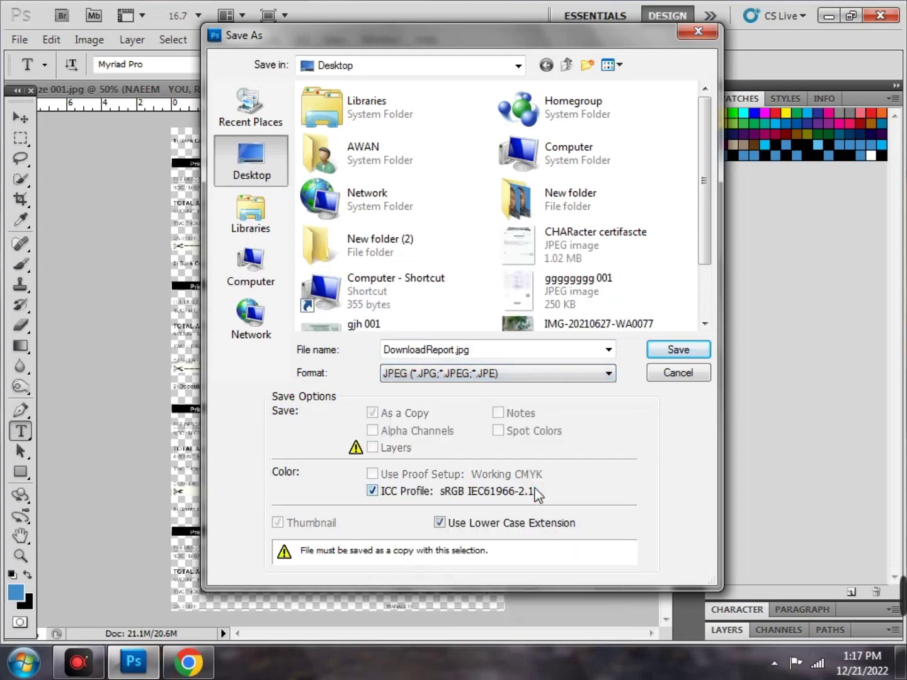
left_click(690, 352)
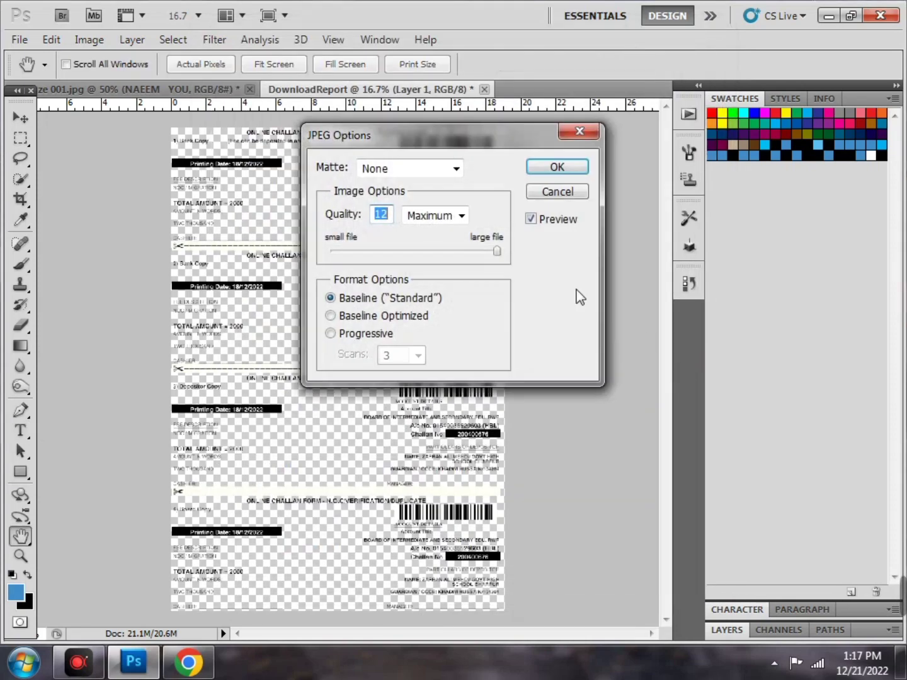
left_click_drag(469, 252, 452, 252)
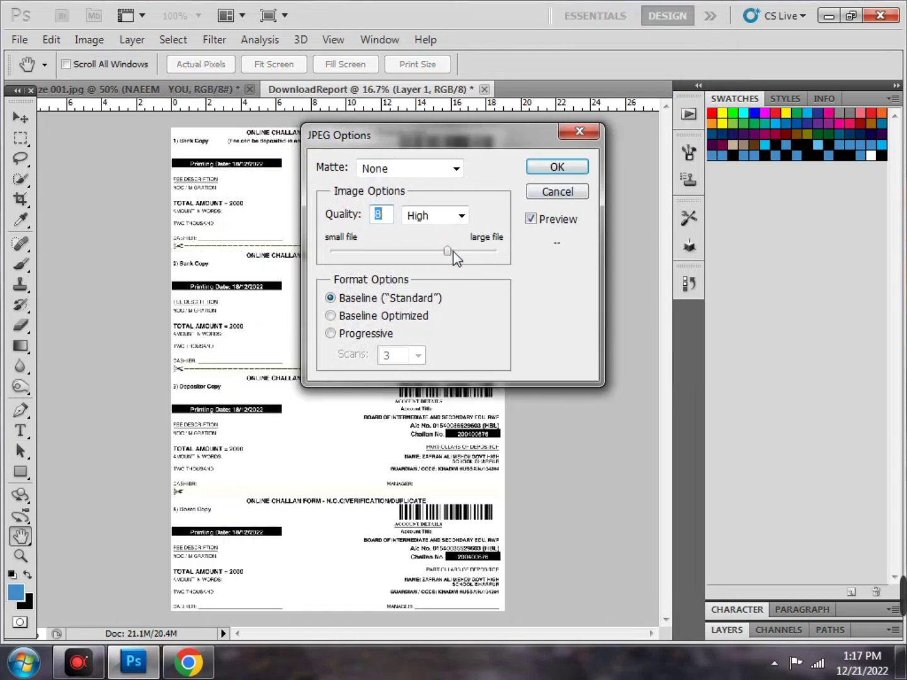
left_click(556, 167)
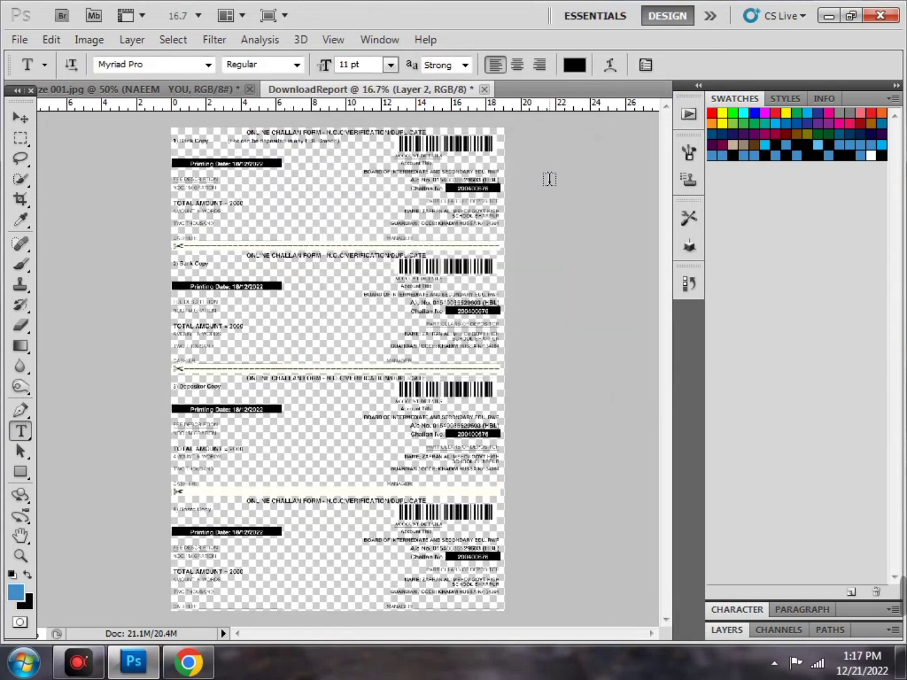
Close DownloadReport without saving changes and minimize Photoshop
left_click(485, 89)
left_click(832, 14)
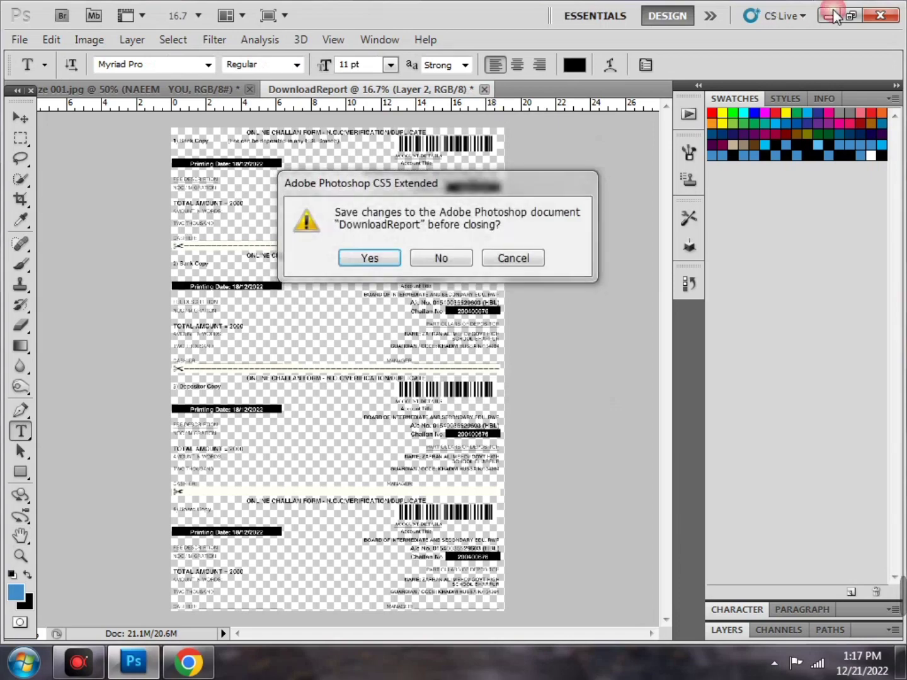
left_click(442, 260)
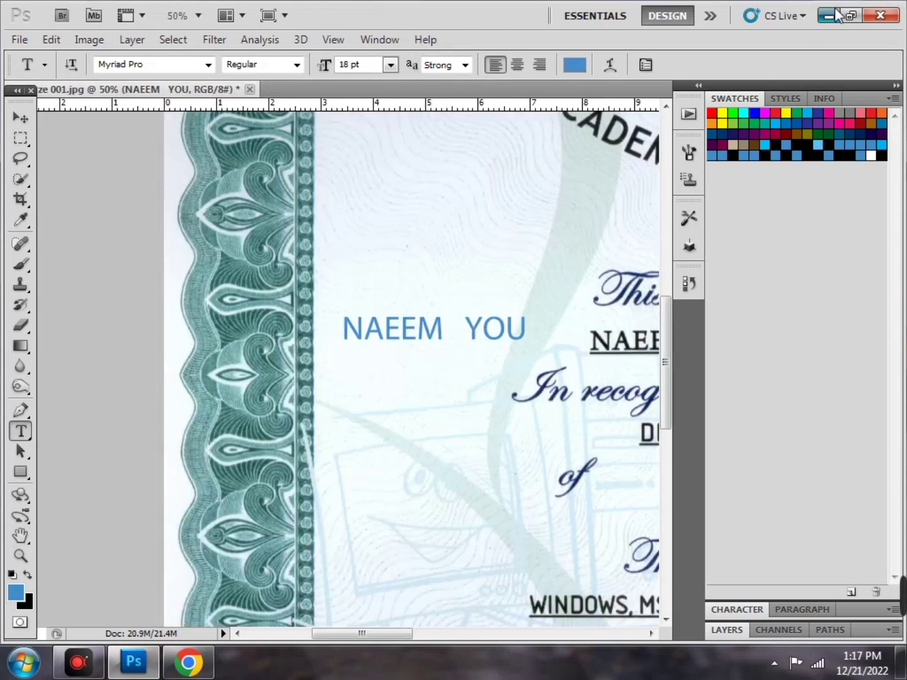
left_click(828, 14)
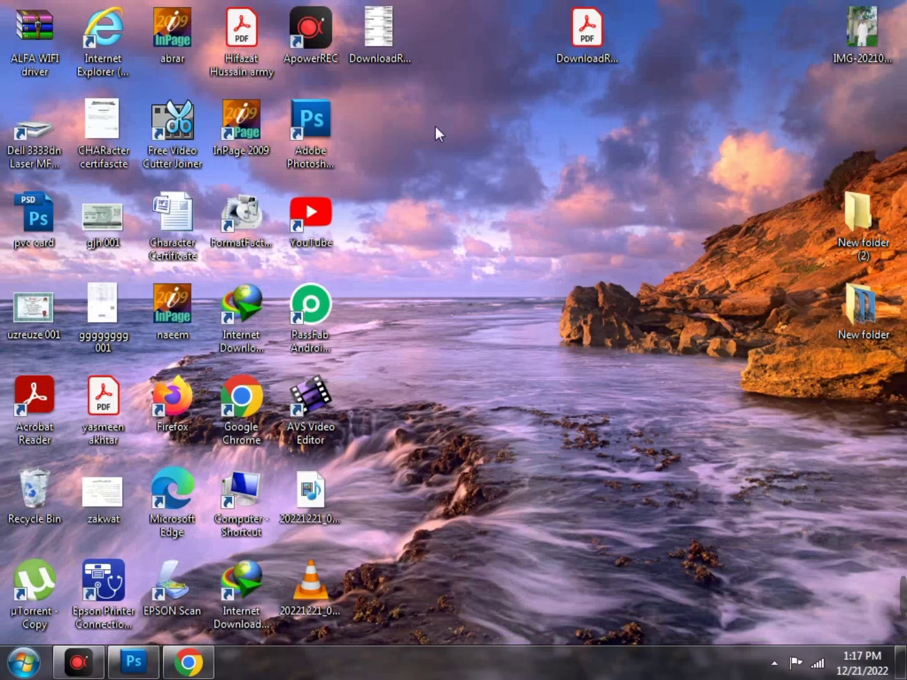
View DownloadReport.jpg in Windows Photo Viewer, then close the viewer
double_click(384, 44)
scroll(424, 318, "up", 4)
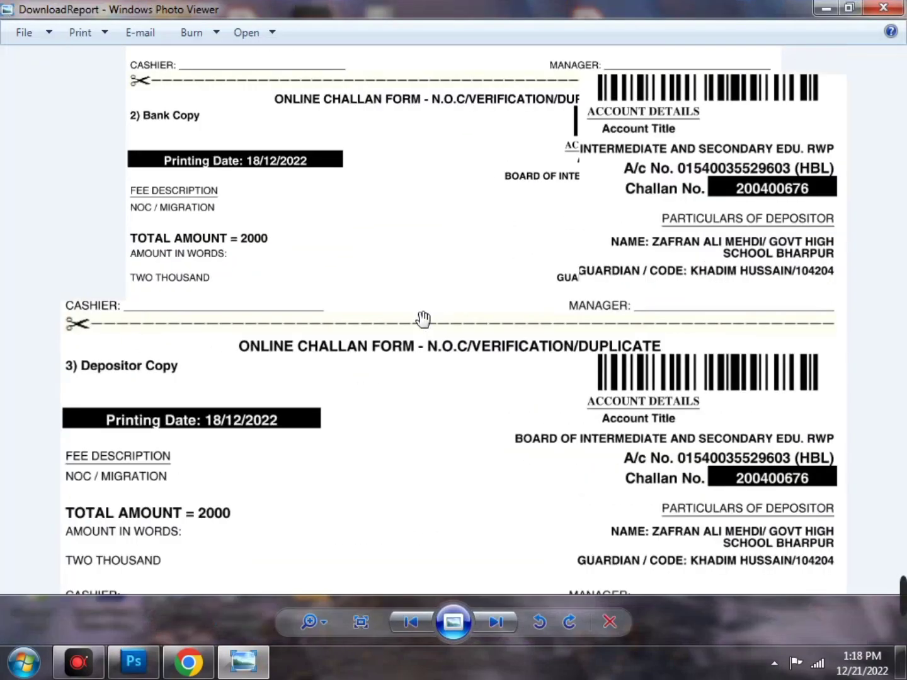
scroll(423, 318, "down", 4)
scroll(424, 319, "up", 4)
scroll(424, 320, "down", 4)
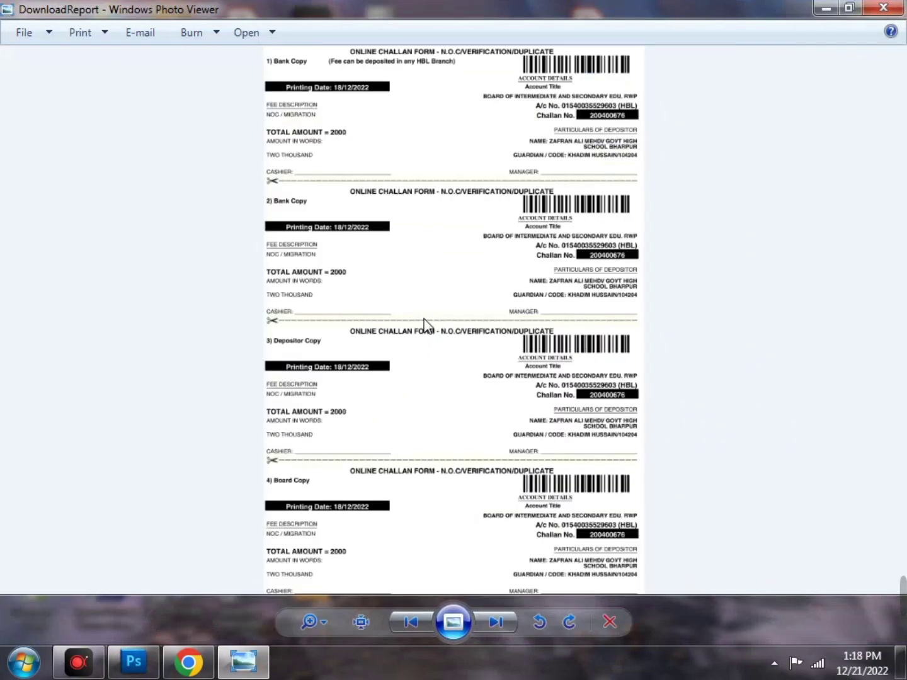
key("alt+F4")
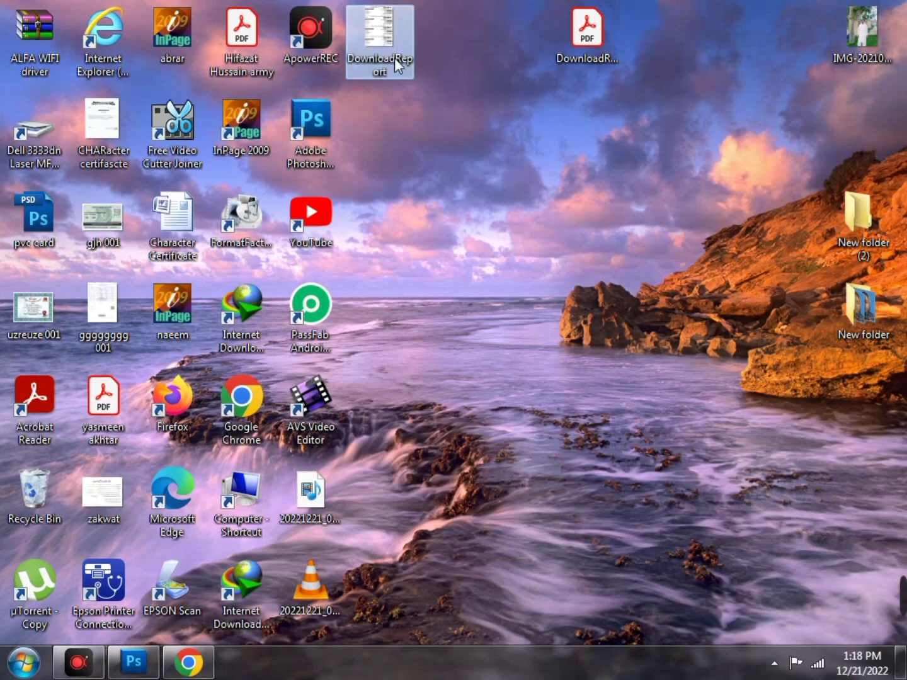
Delete both DownloadReport files from the desktop and return to Photoshop
left_click_drag(395, 58, 516, 56)
left_click_drag(481, 106, 587, 46)
right_click(587, 46)
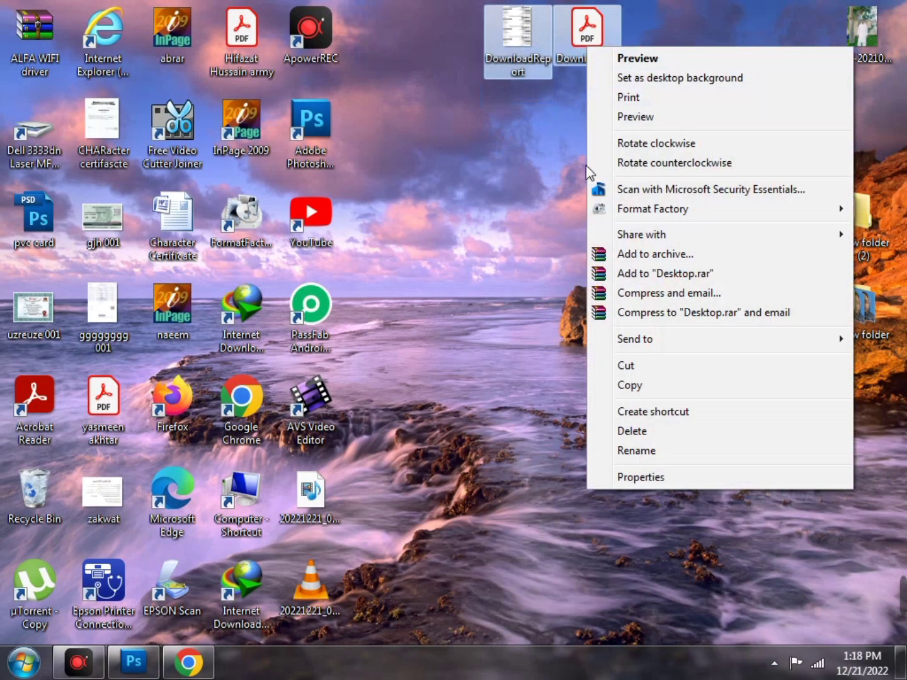
left_click(646, 434)
left_click(523, 343)
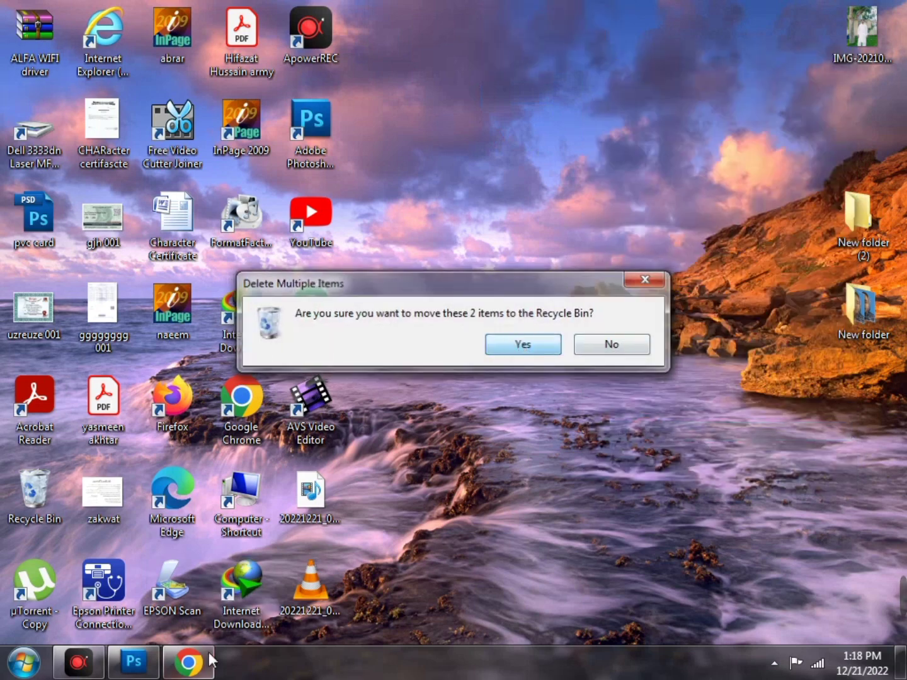
left_click(149, 664)
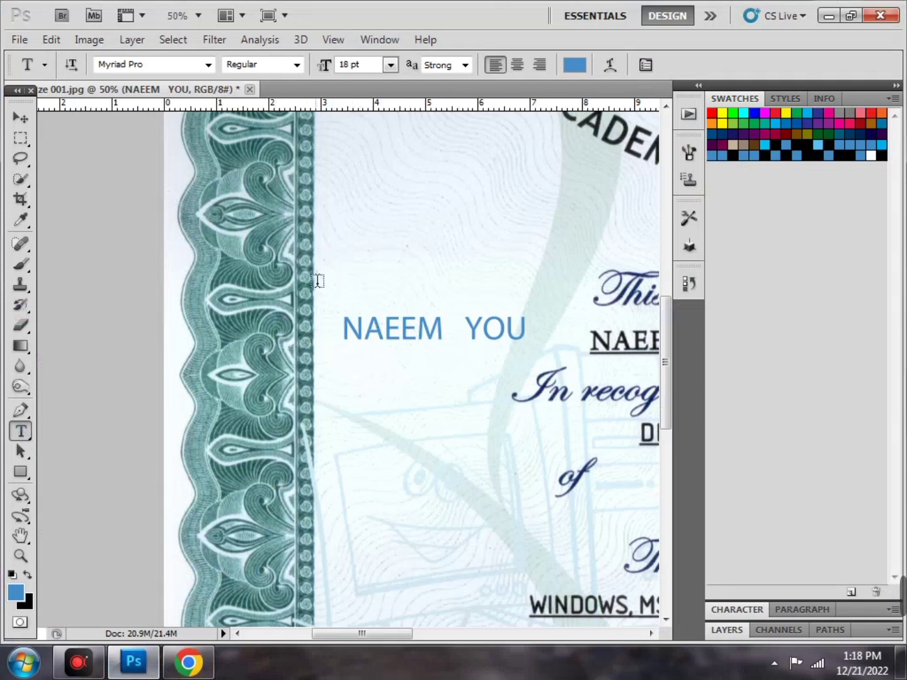
Pause and resume the recorder, then drag the IMG-20210627 portrait photo into Photoshop
right_click(21, 431)
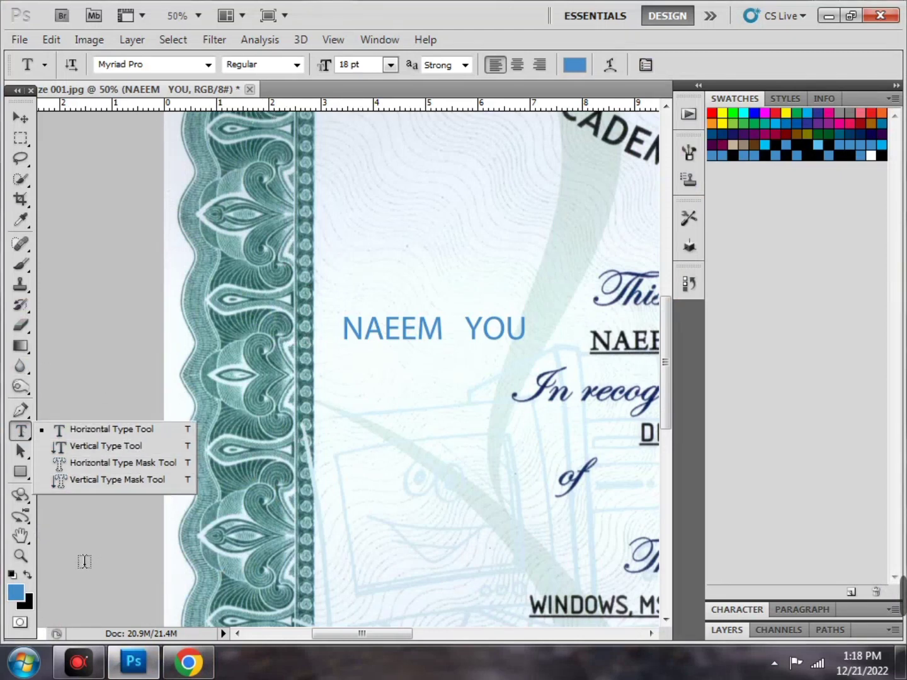
left_click(92, 670)
left_click(92, 669)
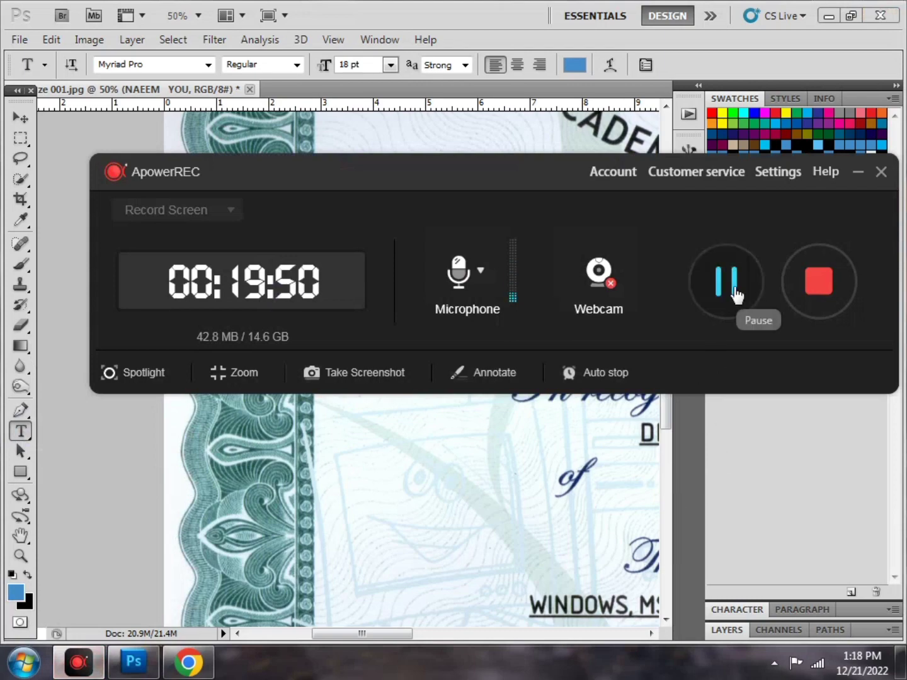
left_click(737, 295)
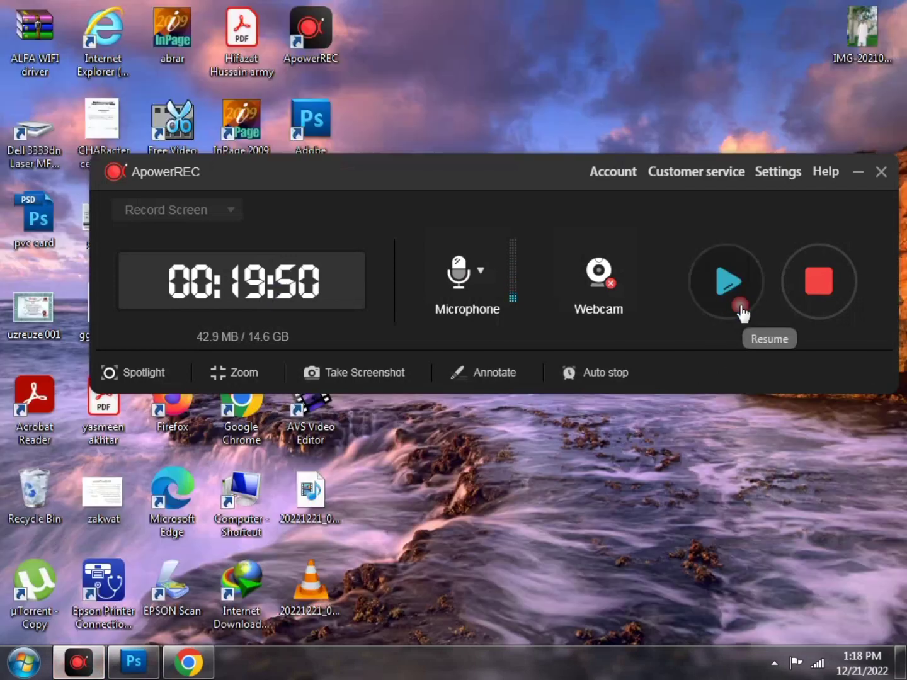
left_click(742, 304)
left_click(858, 172)
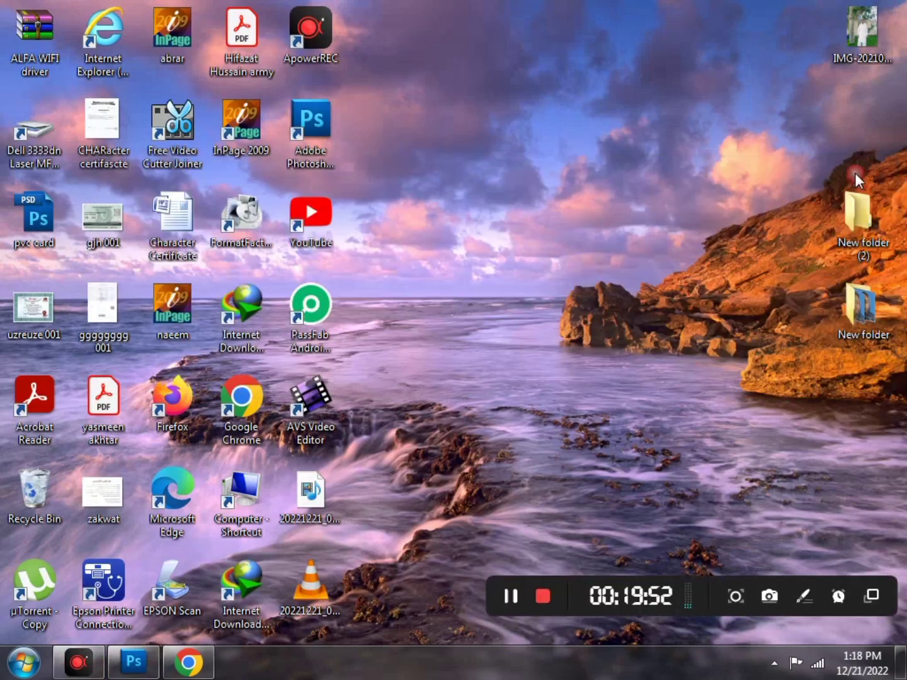
left_click_drag(866, 40, 470, 582)
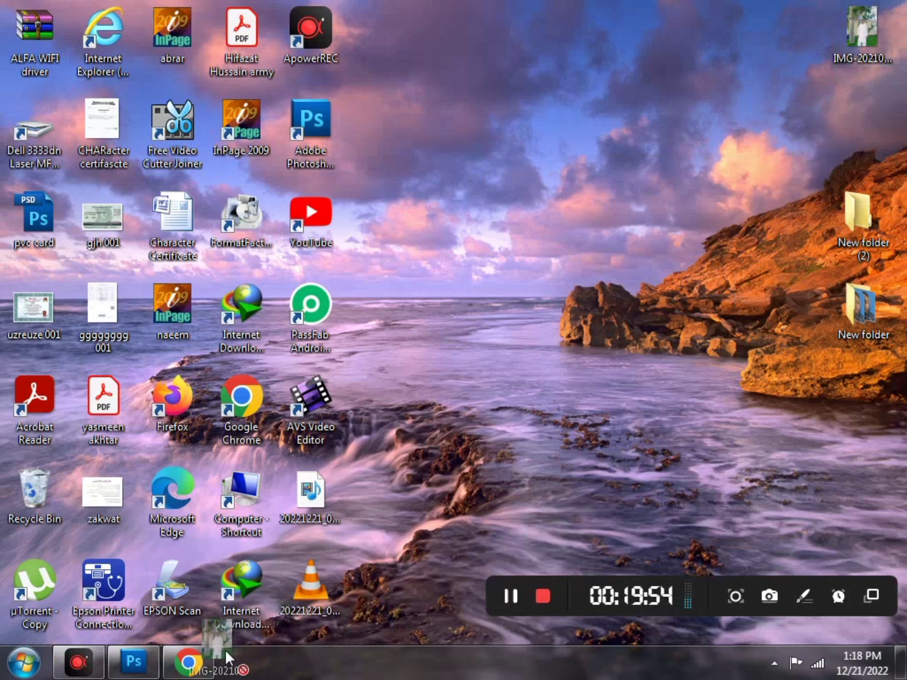
left_click_drag(224, 650, 322, 422)
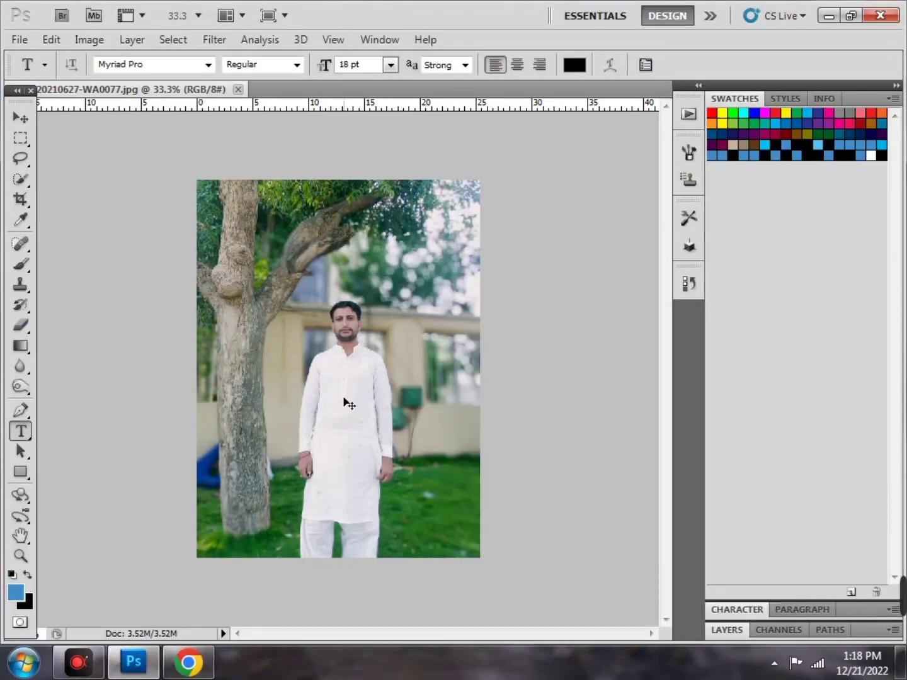
Apply Image > Auto Tone to the IMG-20210627-WA0077 portrait and show the History panel
key("ctrl+plus")
key("ctrl+plus")
key("ctrl+plus")
key("ctrl+plus")
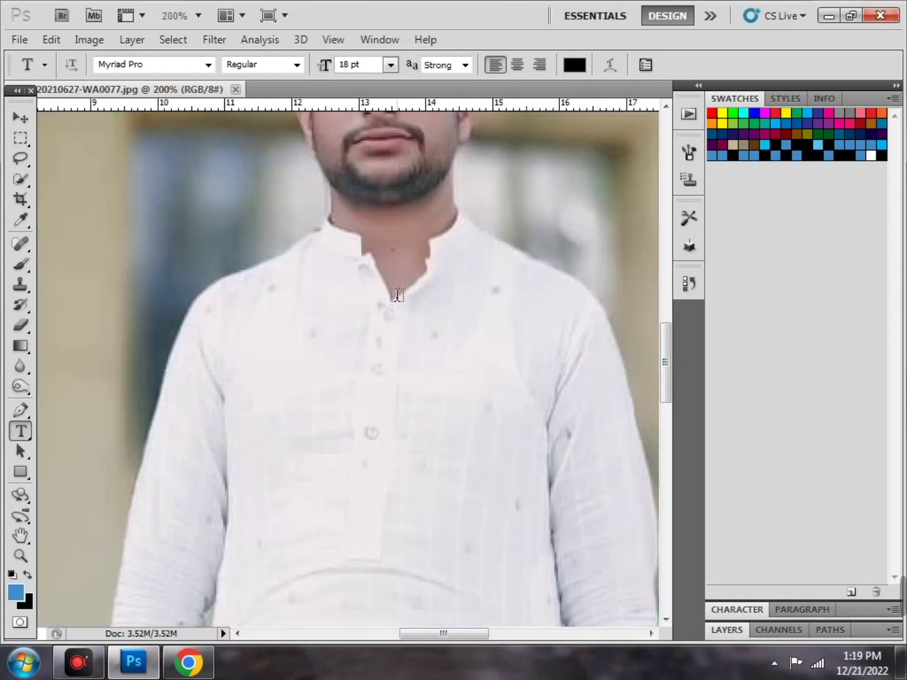
scroll(372, 308, "up", 5)
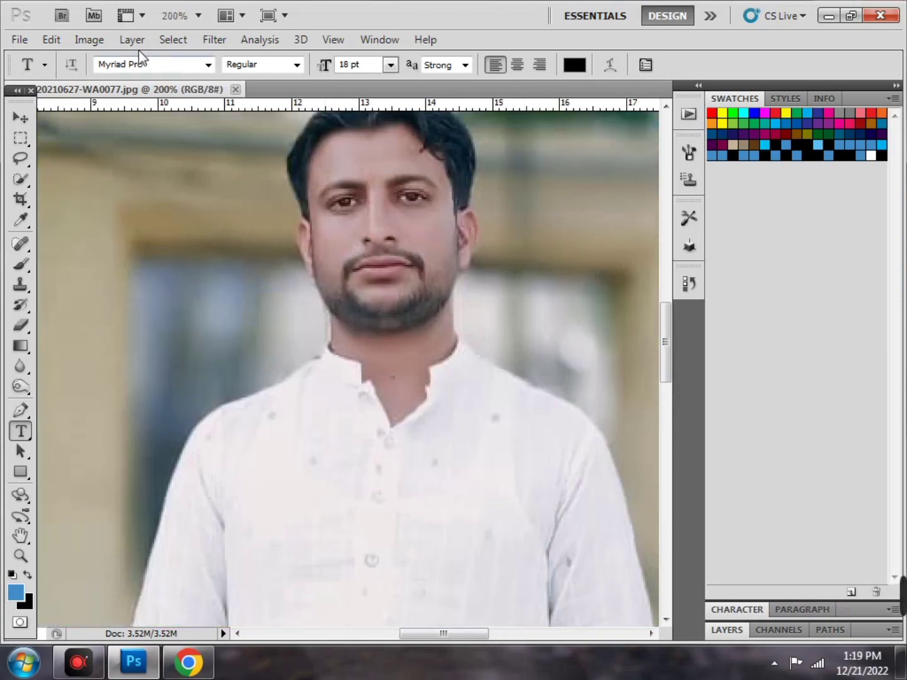
left_click(88, 40)
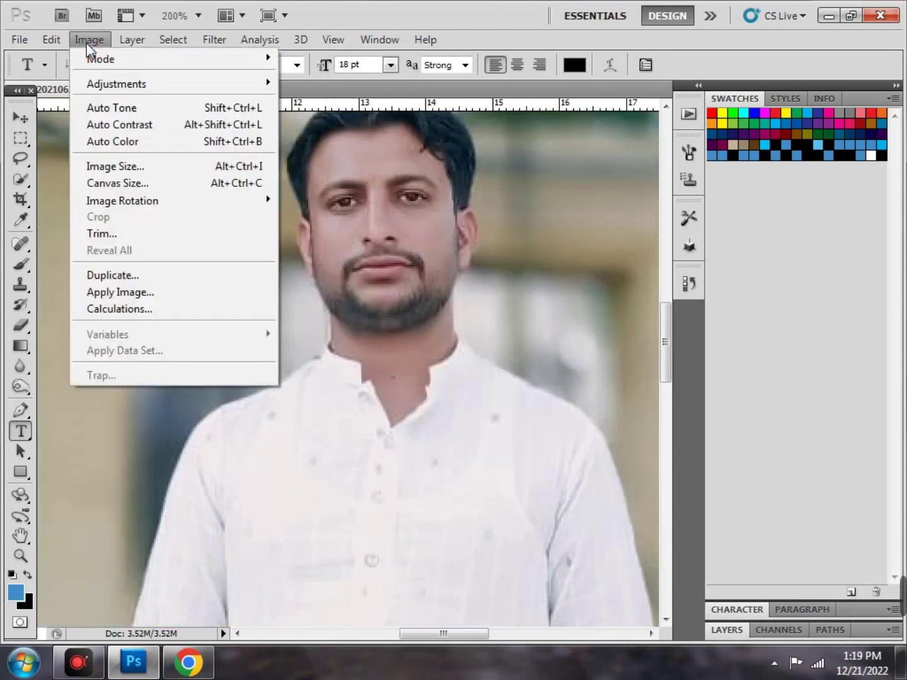
left_click(124, 108)
key("ctrl+minus")
key("ctrl+minus")
key("ctrl+minus")
key("ctrl+minus")
key("ctrl+minus")
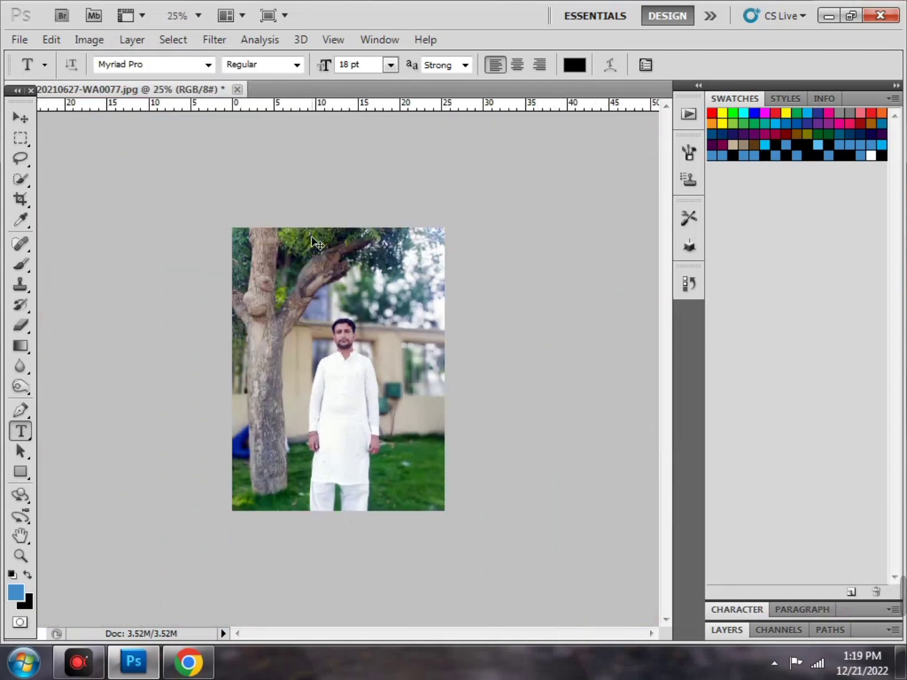
key("ctrl+plus")
key("ctrl+plus")
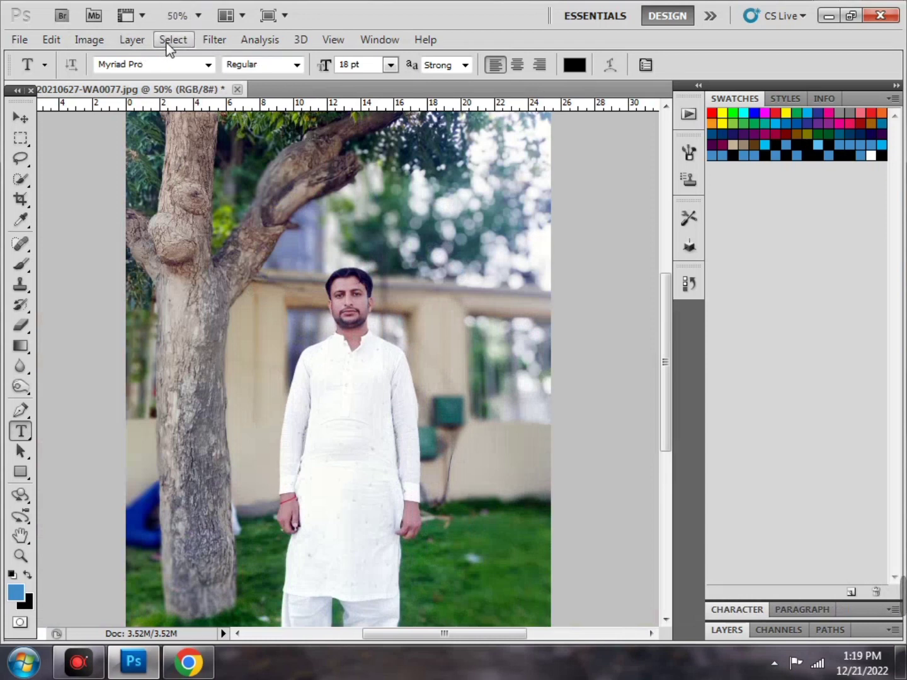
left_click(89, 42)
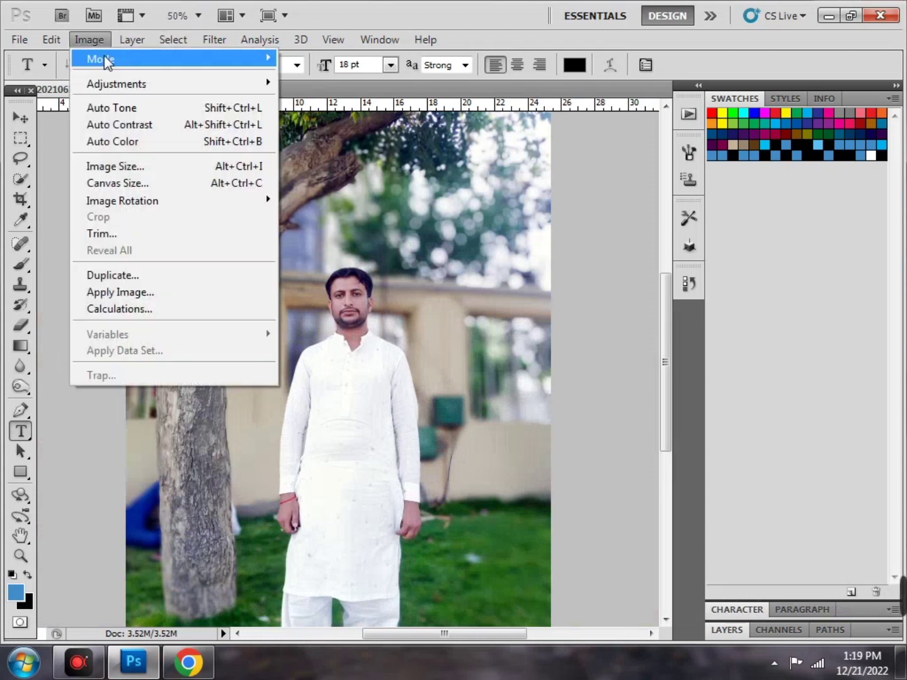
mouse_move(155, 42)
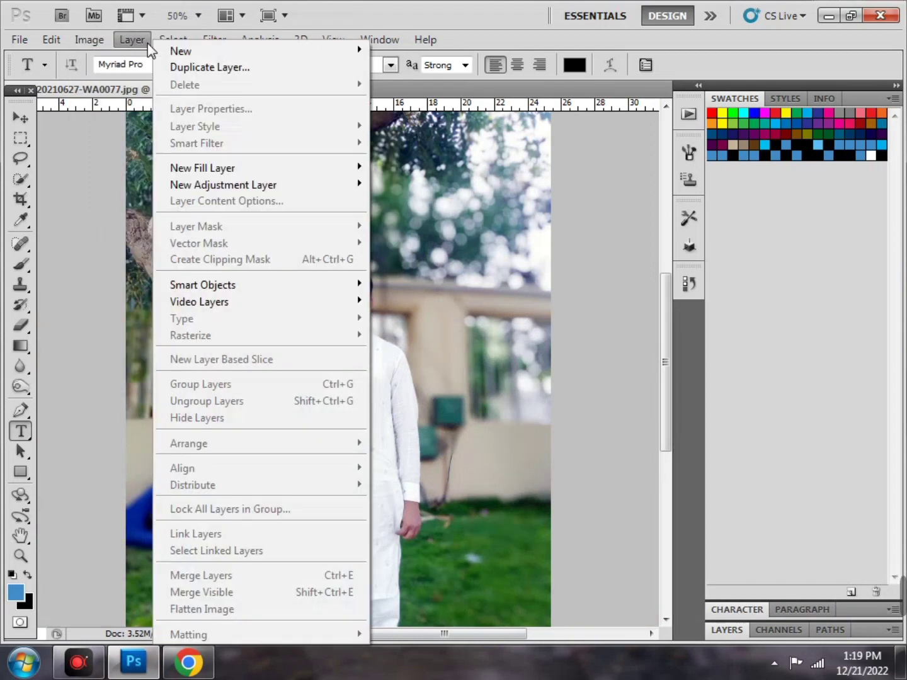
mouse_move(103, 45)
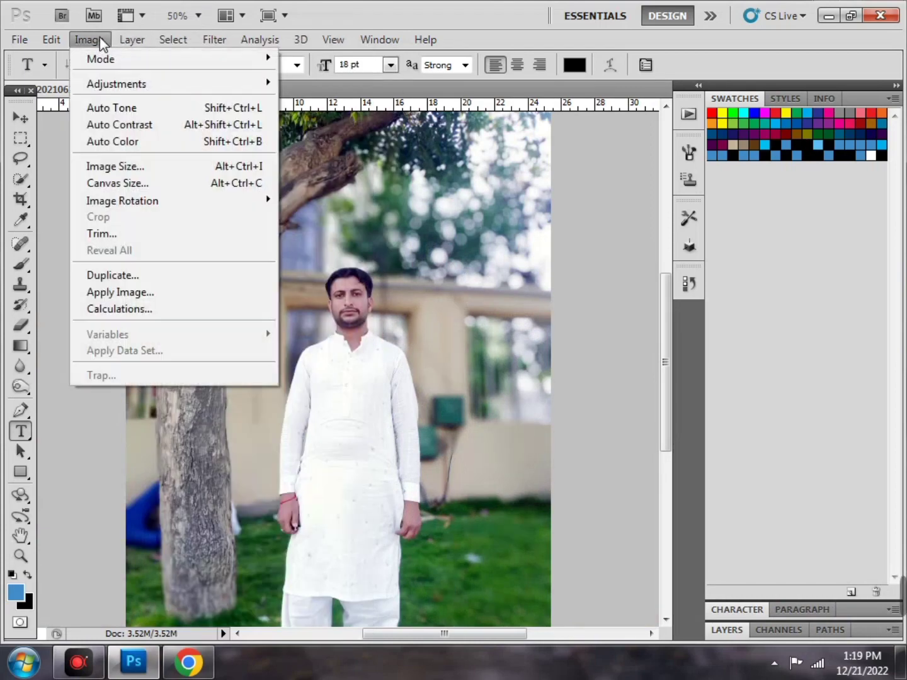
left_click(124, 109)
left_click(688, 283)
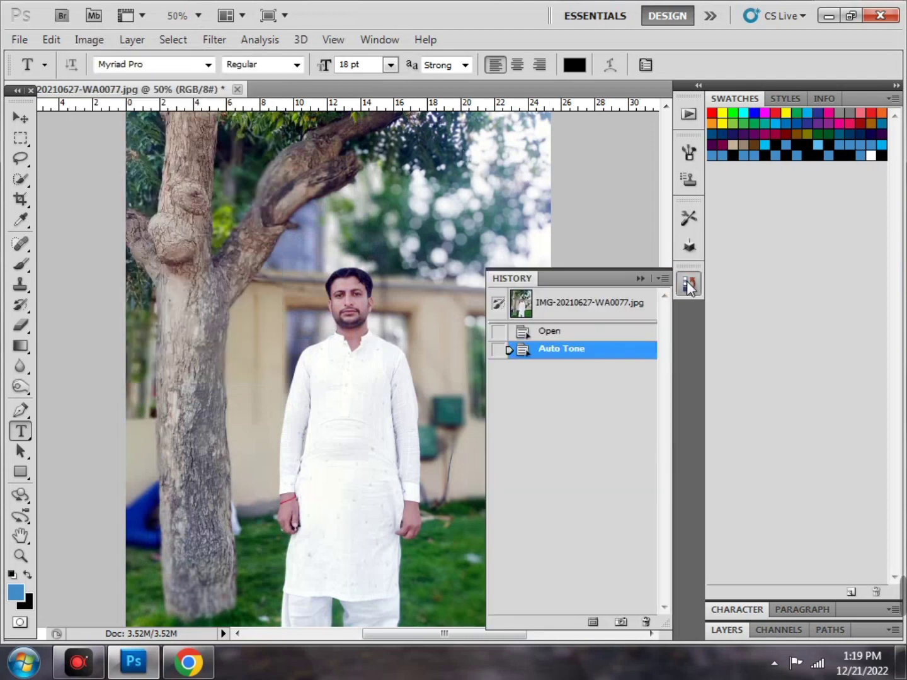
Delete the Auto Tone state from History, confirm, and collapse the History panel
right_click(597, 355)
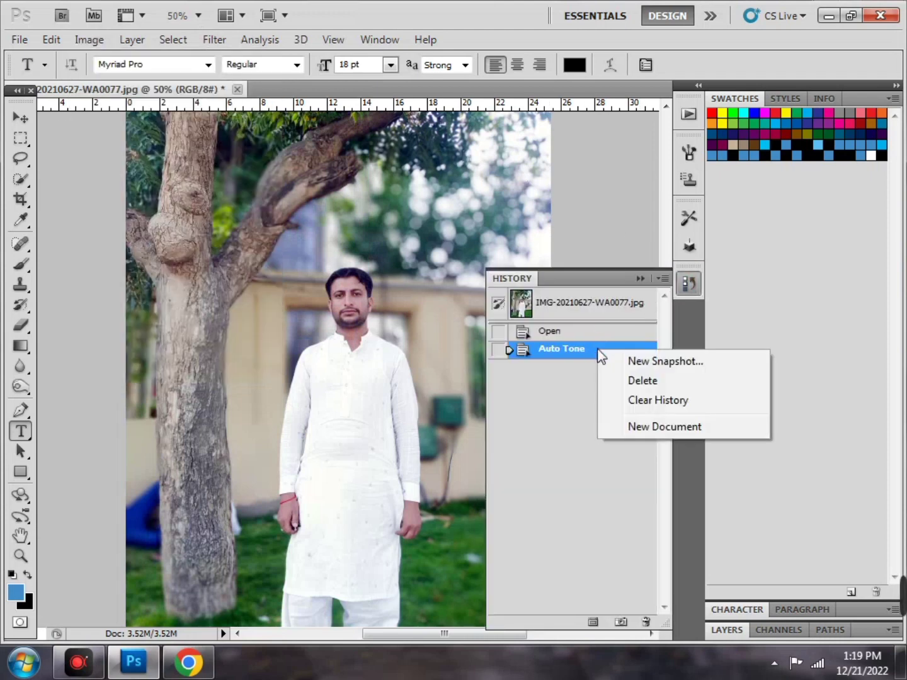
left_click(639, 381)
left_click(372, 259)
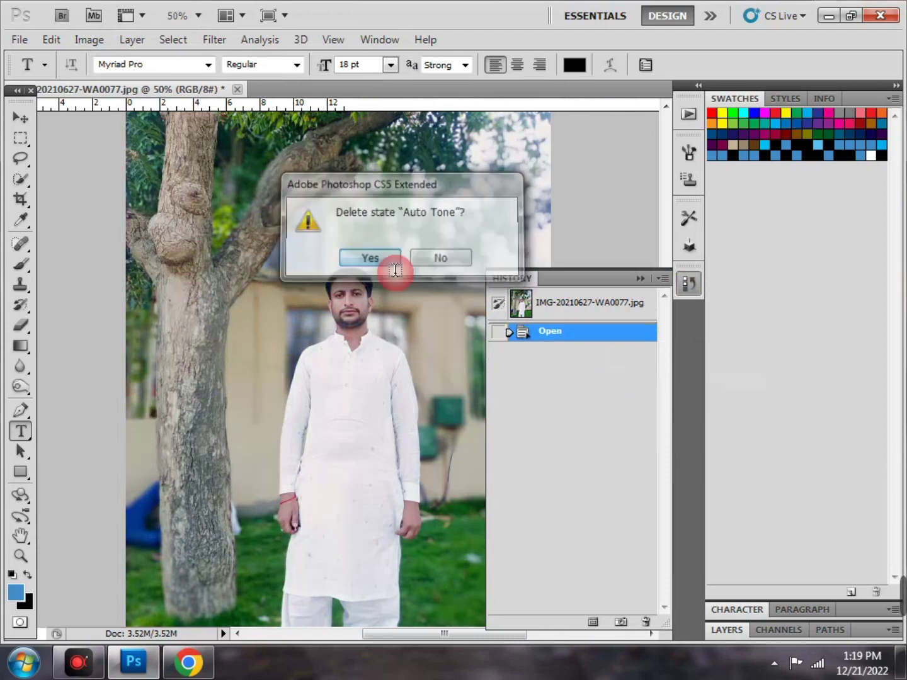
left_click(687, 291)
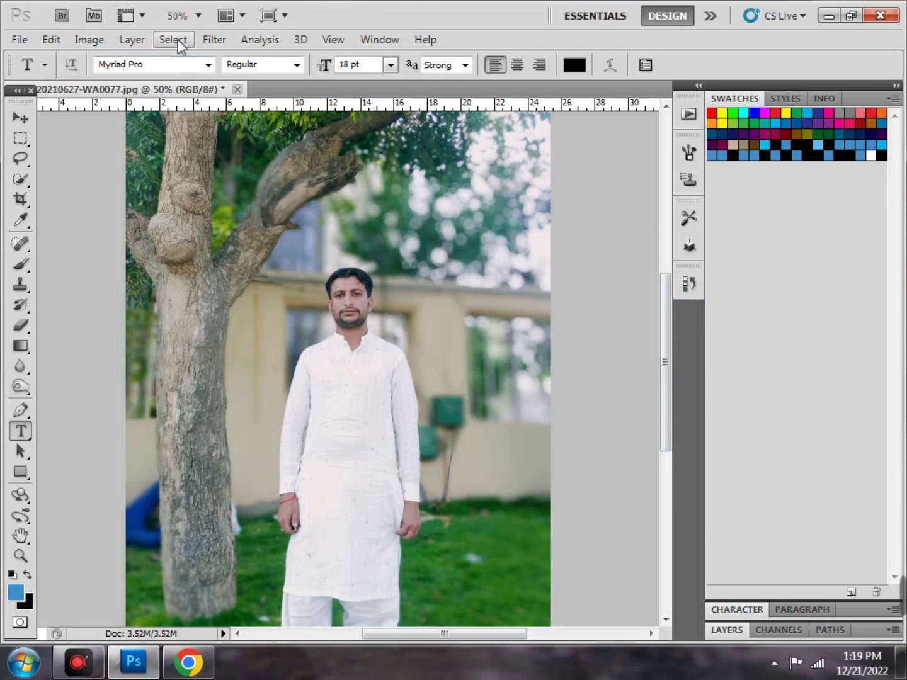
At 200% zoom, use the Quick Selection Tool to select the face and neck up to the hairline
key("ctrl+plus")
key("ctrl+plus")
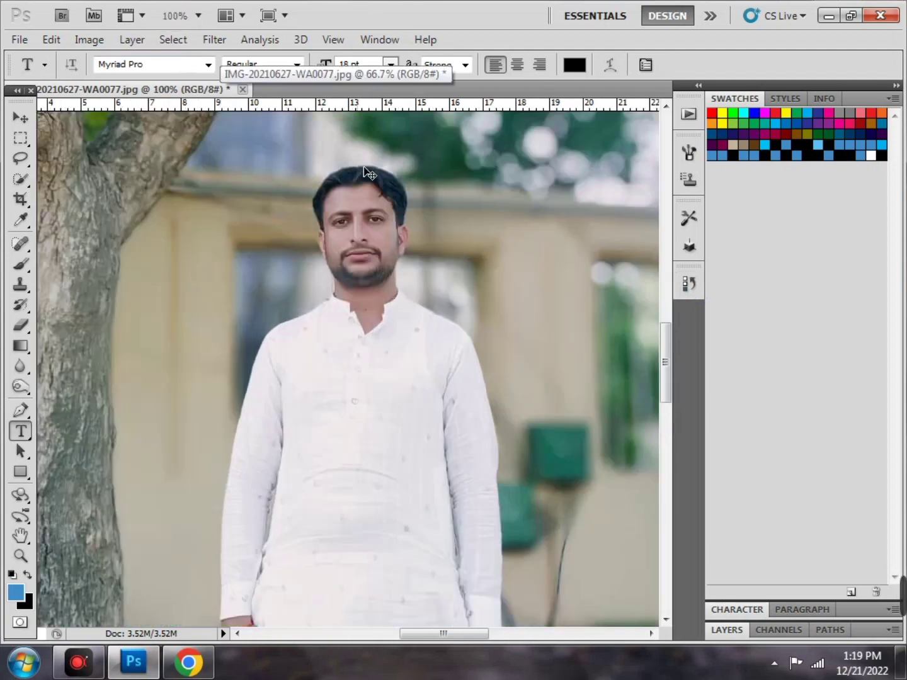
key("ctrl+plus")
scroll(409, 269, "up", 6)
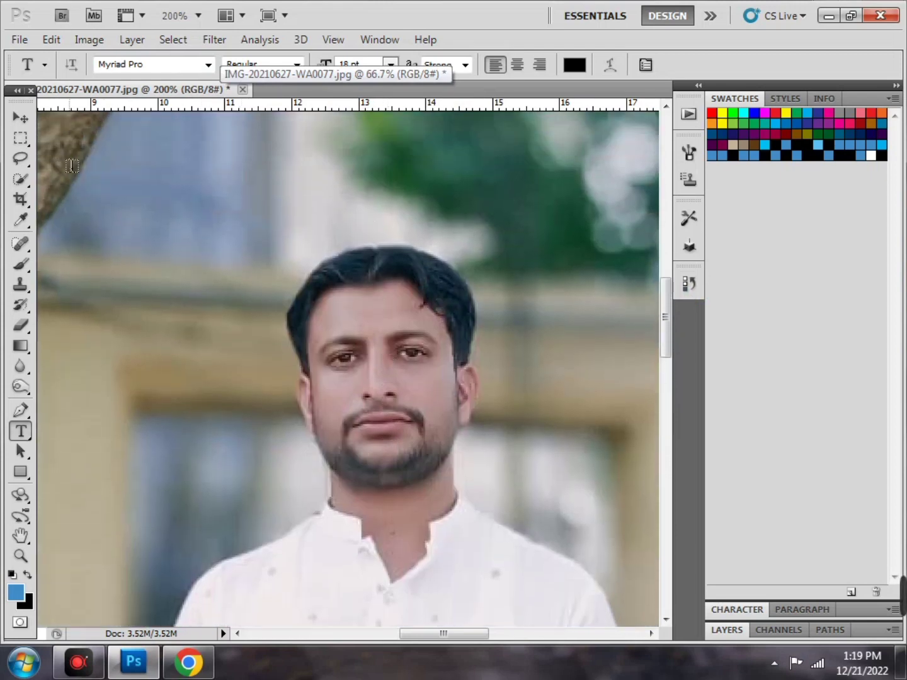
left_click(24, 180)
right_click(24, 181)
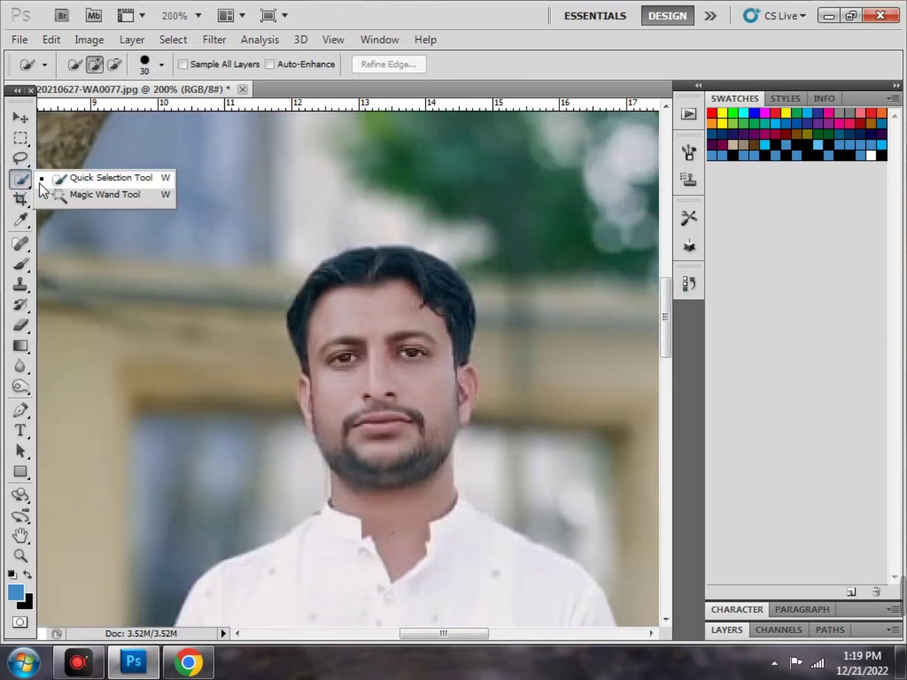
left_click(97, 183)
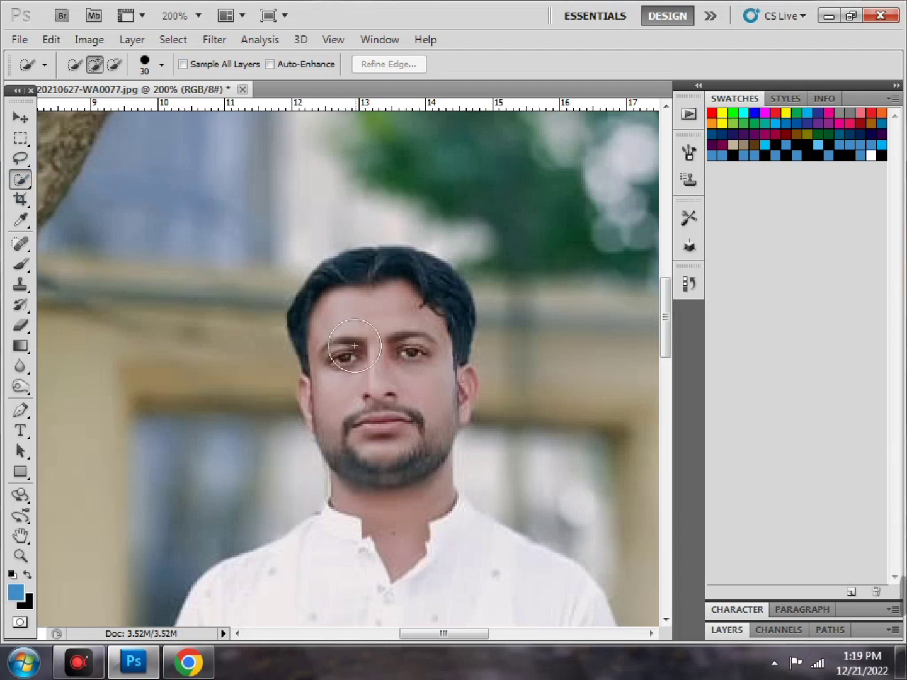
left_click_drag(355, 359, 387, 404)
left_click(385, 294)
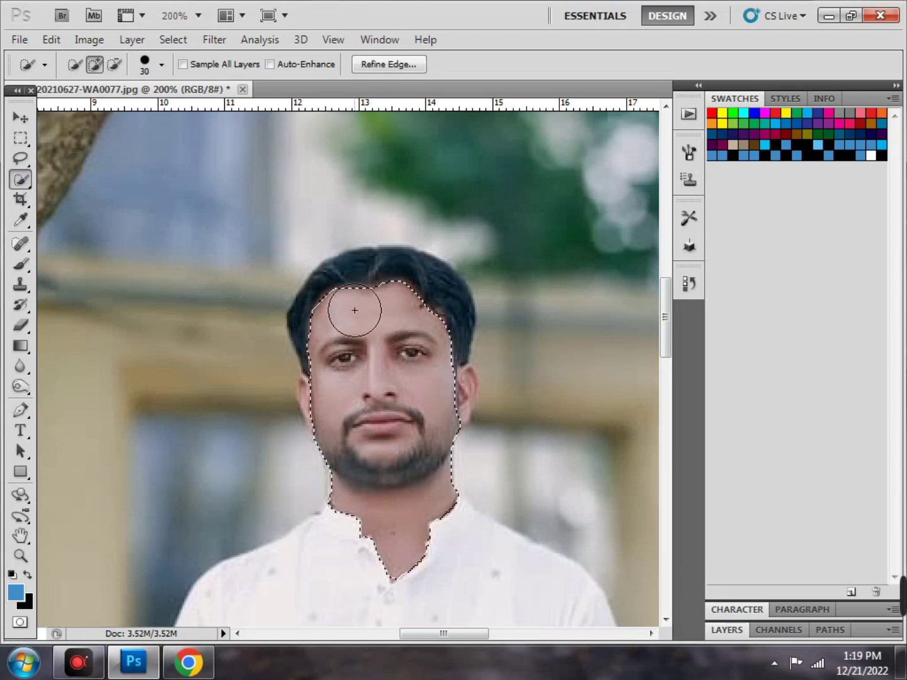
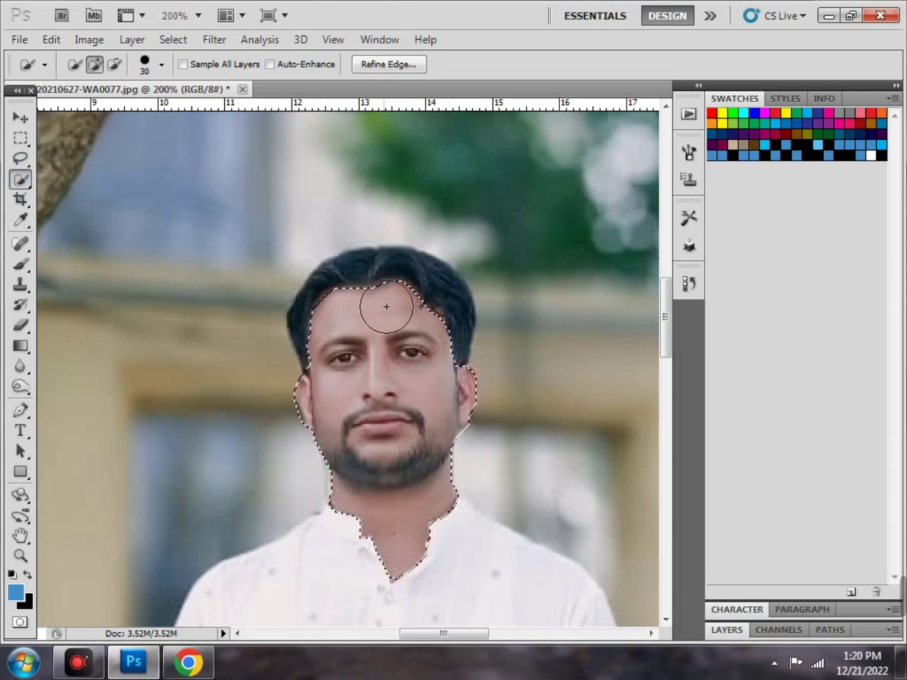
Try Image > Adjustments > Curves on the selected face, bend the curve, then cancel it
left_click(92, 42)
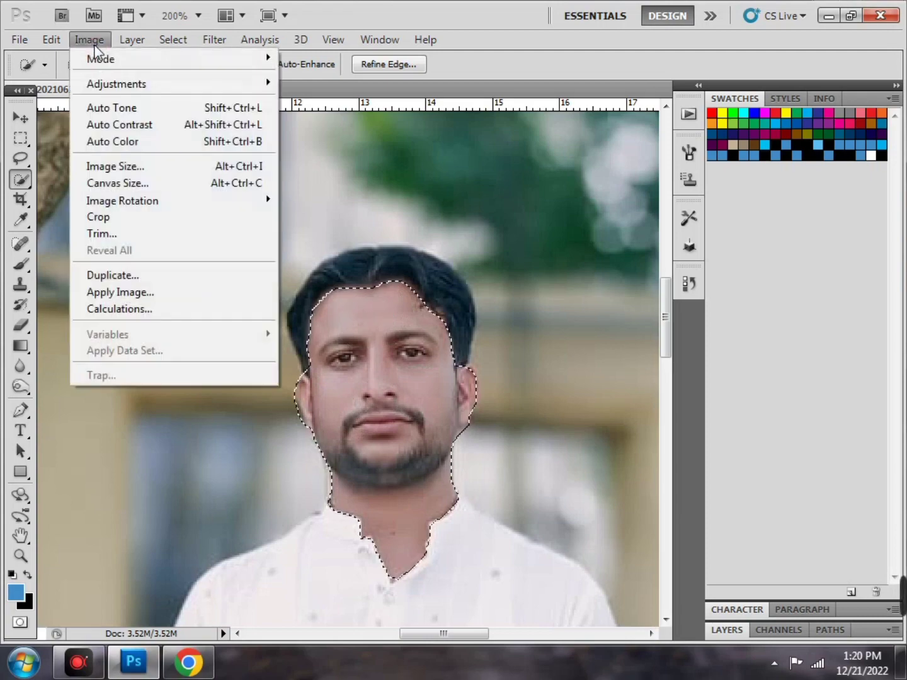
mouse_move(113, 87)
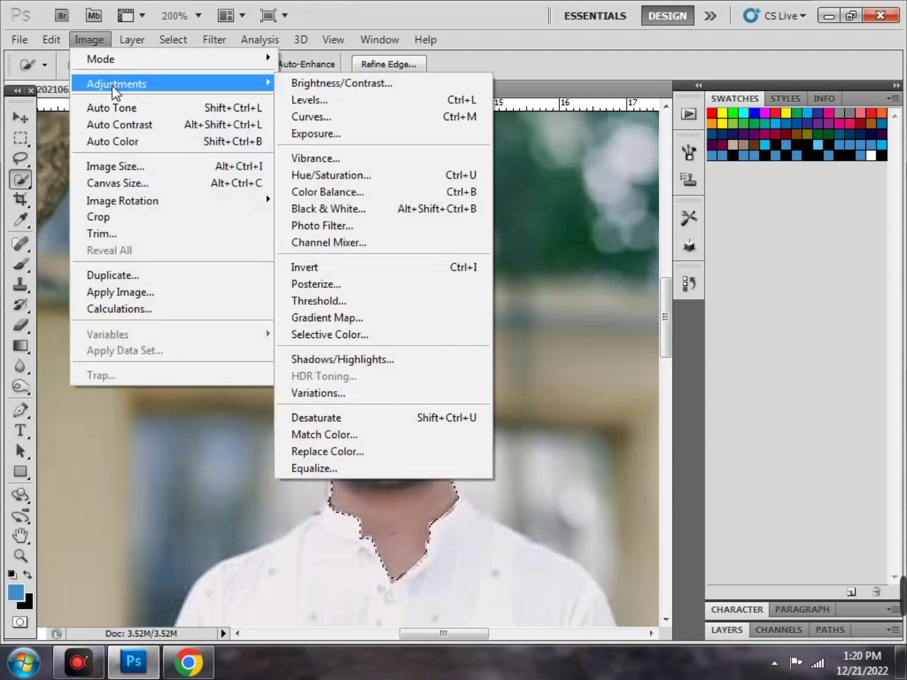
left_click(332, 120)
mouse_move(705, 347)
left_mouse_down()
mouse_move(670, 324)
mouse_move(689, 311)
mouse_move(692, 337)
mouse_move(705, 344)
mouse_move(692, 328)
mouse_move(709, 347)
left_mouse_up()
mouse_move(711, 345)
left_mouse_down()
mouse_move(739, 365)
mouse_move(693, 315)
mouse_move(711, 340)
mouse_move(700, 329)
left_mouse_up()
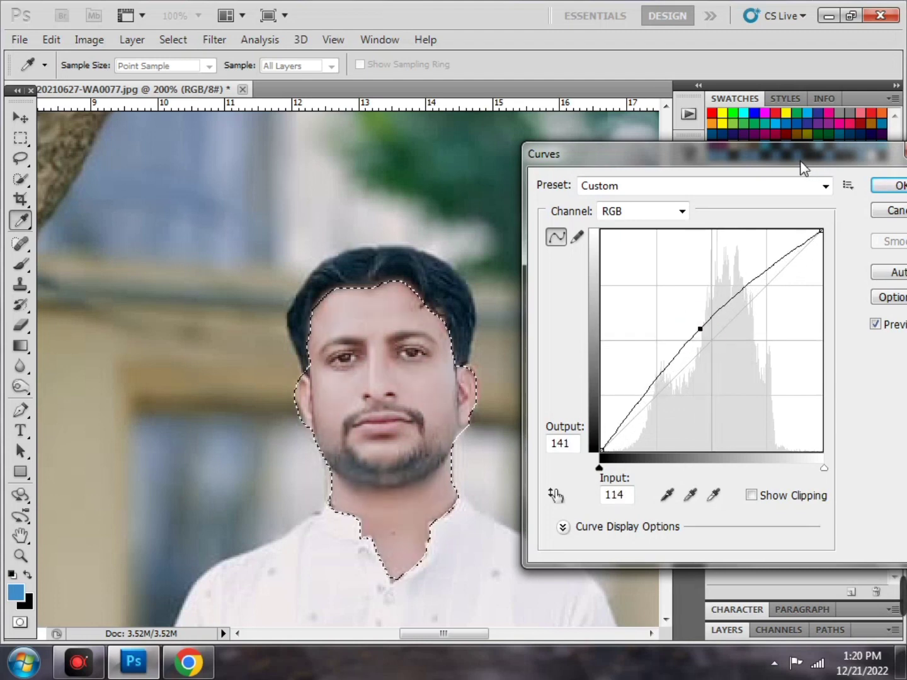
left_click_drag(801, 162, 724, 185)
left_click(836, 238)
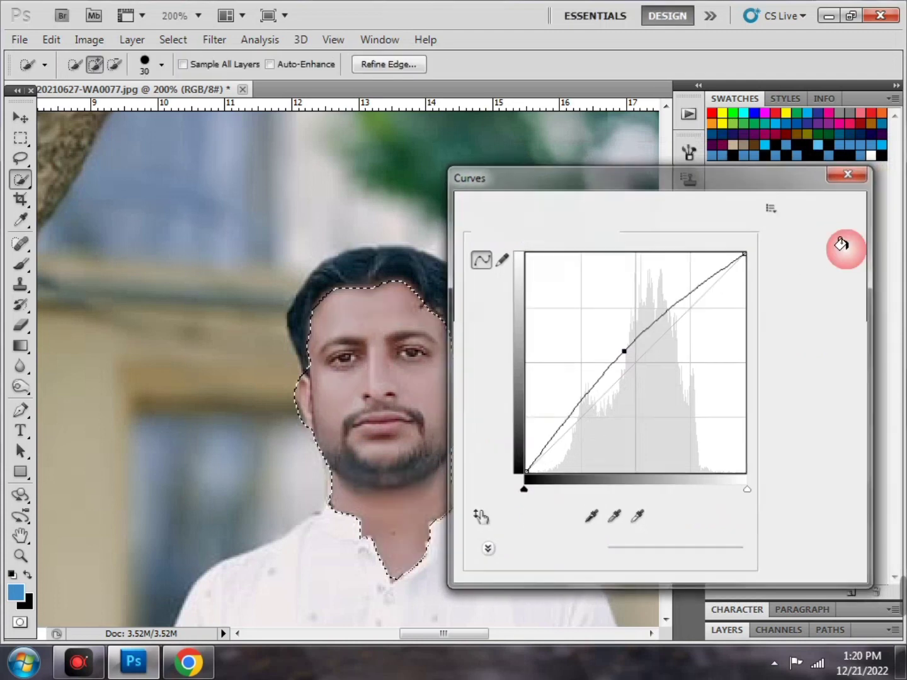
Keep Quick Selection active and make a second Curves attempt, cancelling it as well
left_click(20, 179)
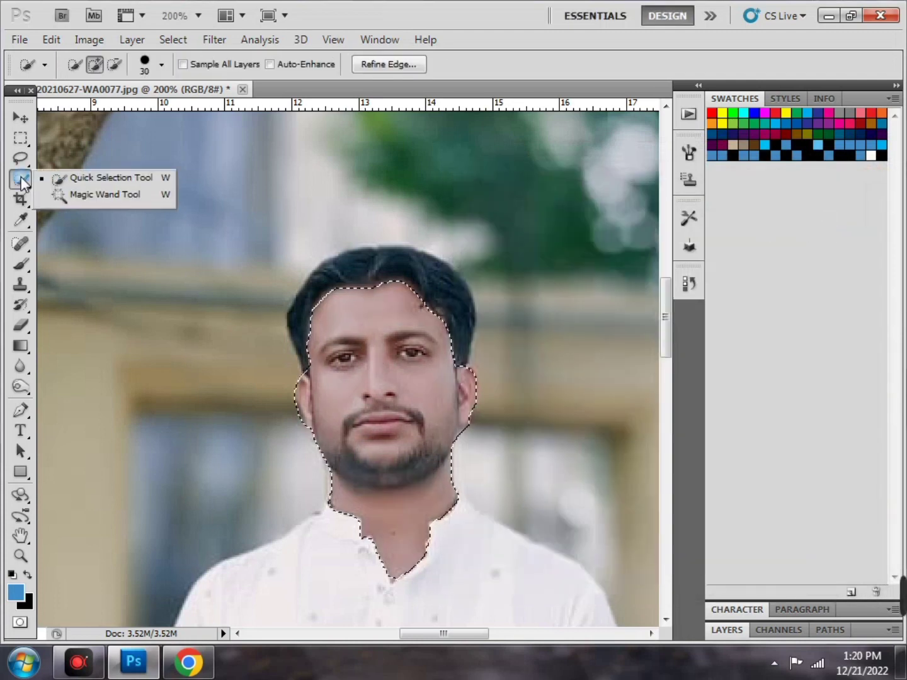
left_click(72, 185)
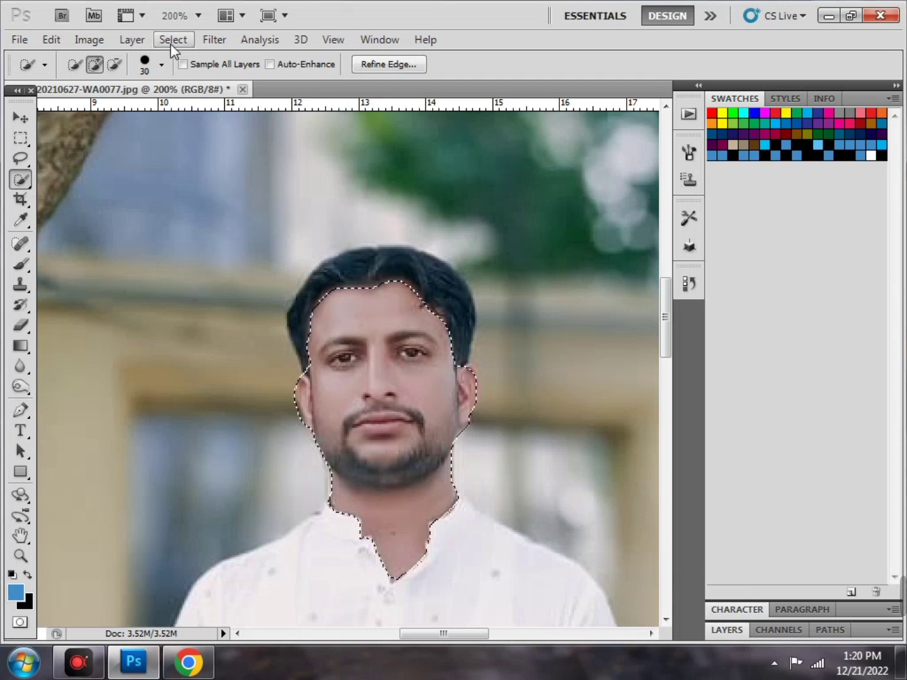
left_click(89, 39)
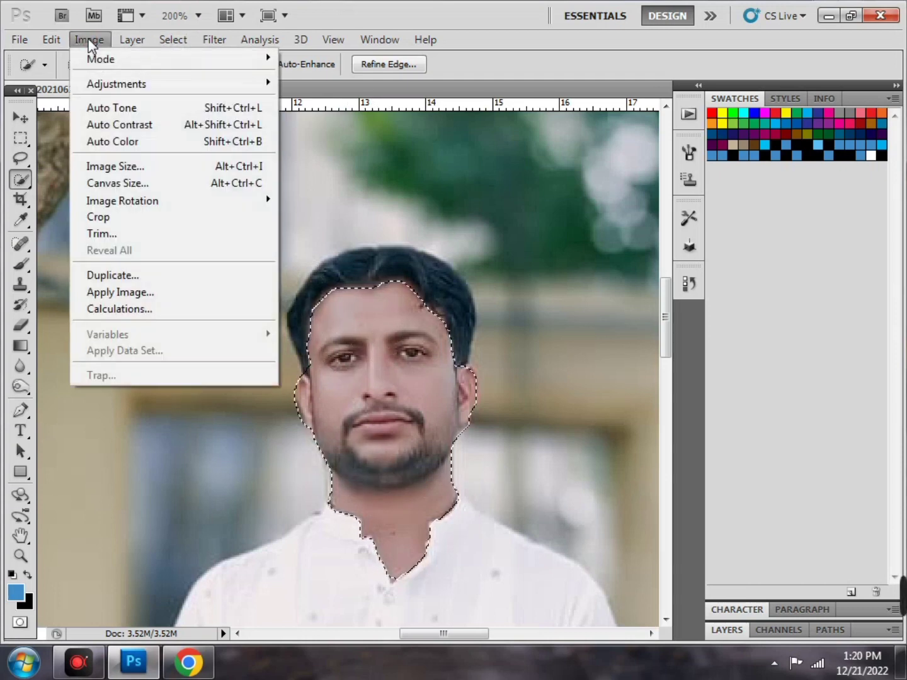
mouse_move(122, 84)
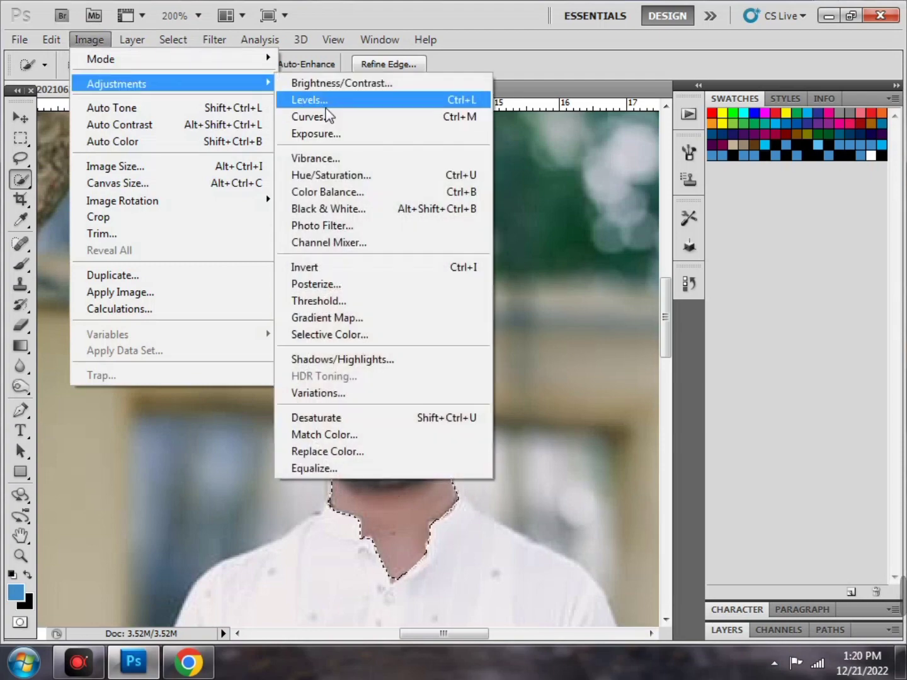
left_click(327, 115)
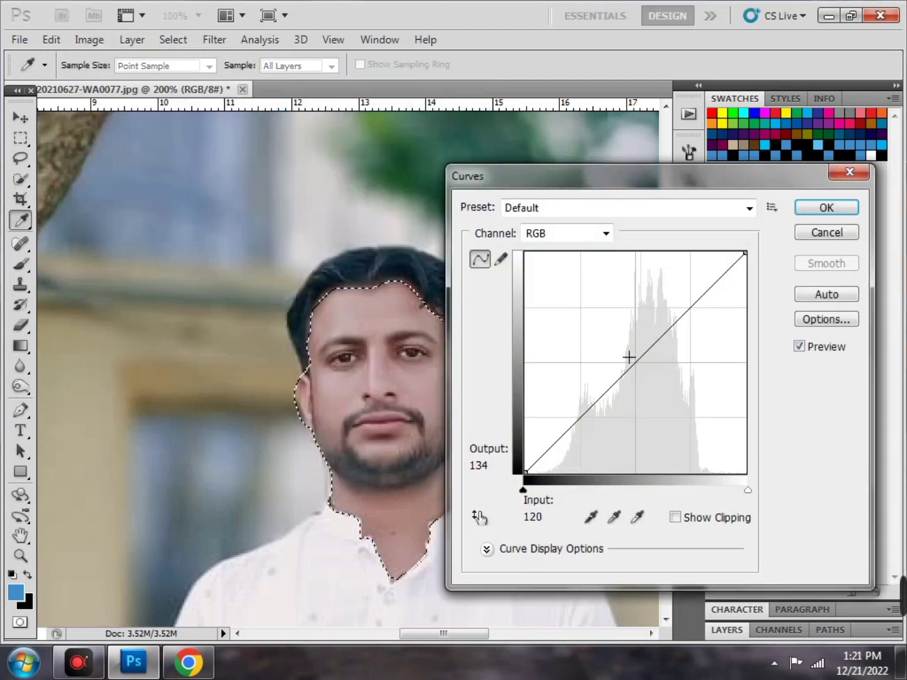
mouse_move(628, 357)
left_mouse_down()
mouse_move(620, 357)
mouse_move(635, 374)
mouse_move(624, 364)
left_mouse_up()
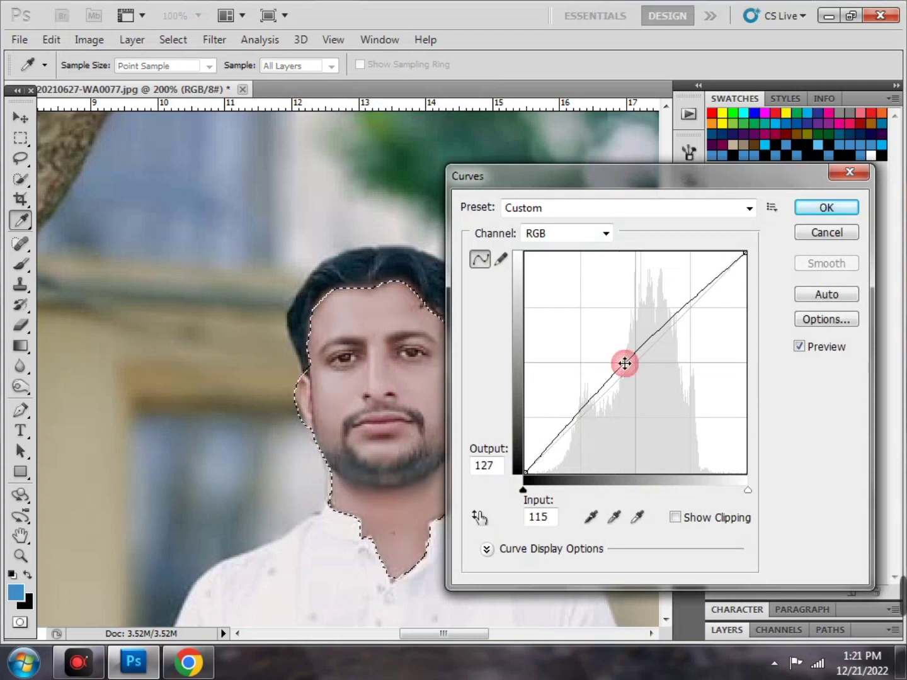
left_click(831, 233)
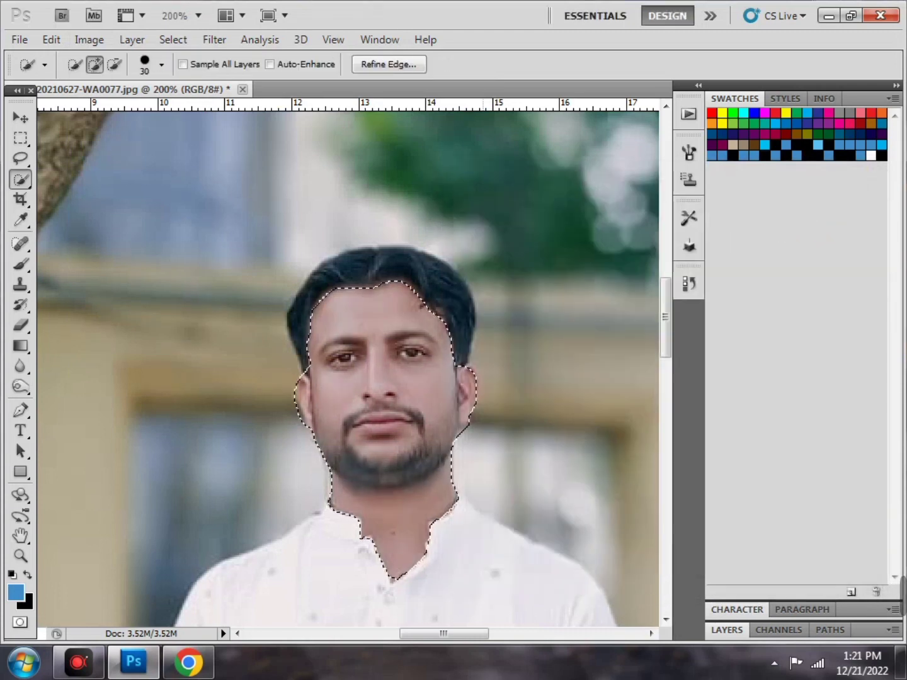
Bring up the Image > Adjustments list, then close it without choosing anything
left_click(89, 39)
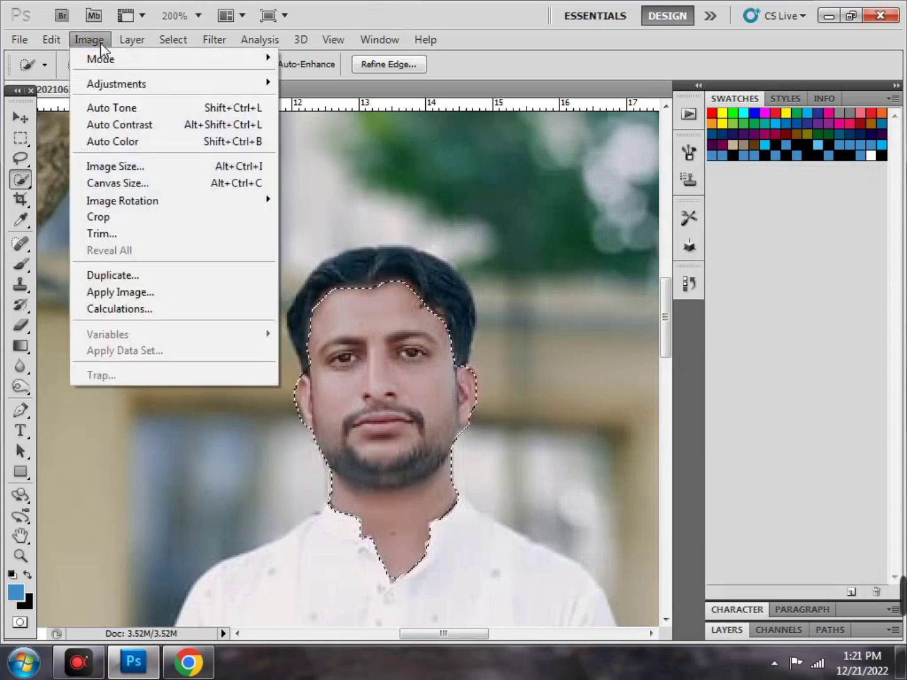
mouse_move(124, 86)
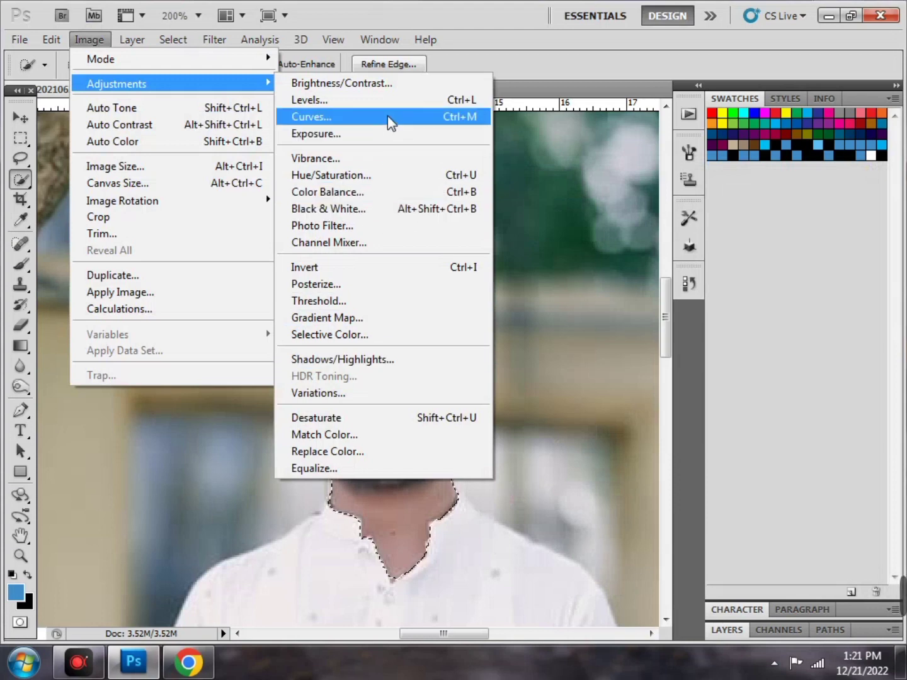
left_click(522, 206)
Deselect the face and zoom out twice with Ctrl+- to see the whole photo
right_click(353, 356)
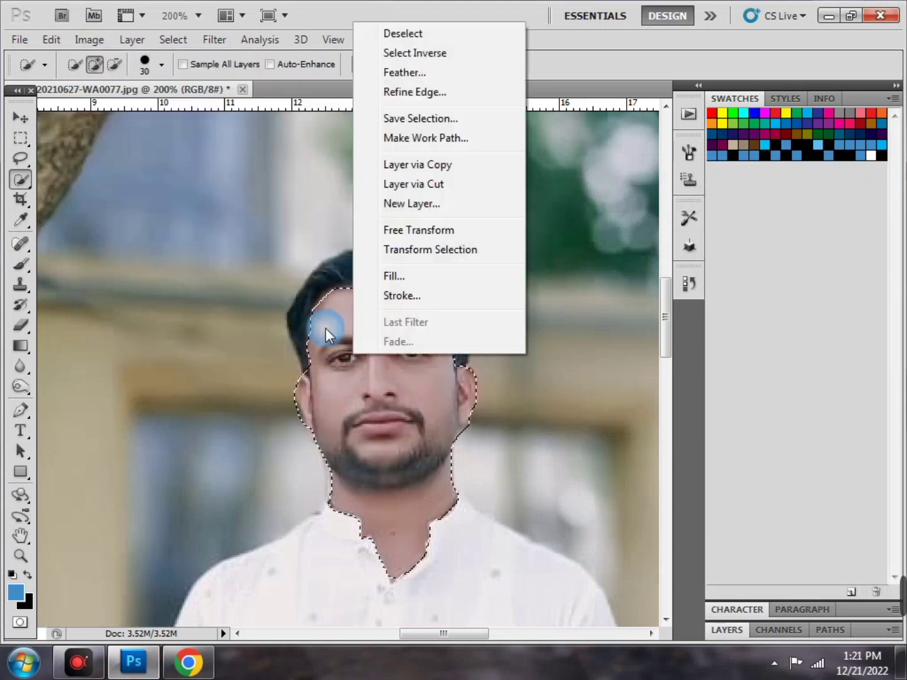
left_click(454, 38)
key("ctrl+minus")
key("ctrl+minus")
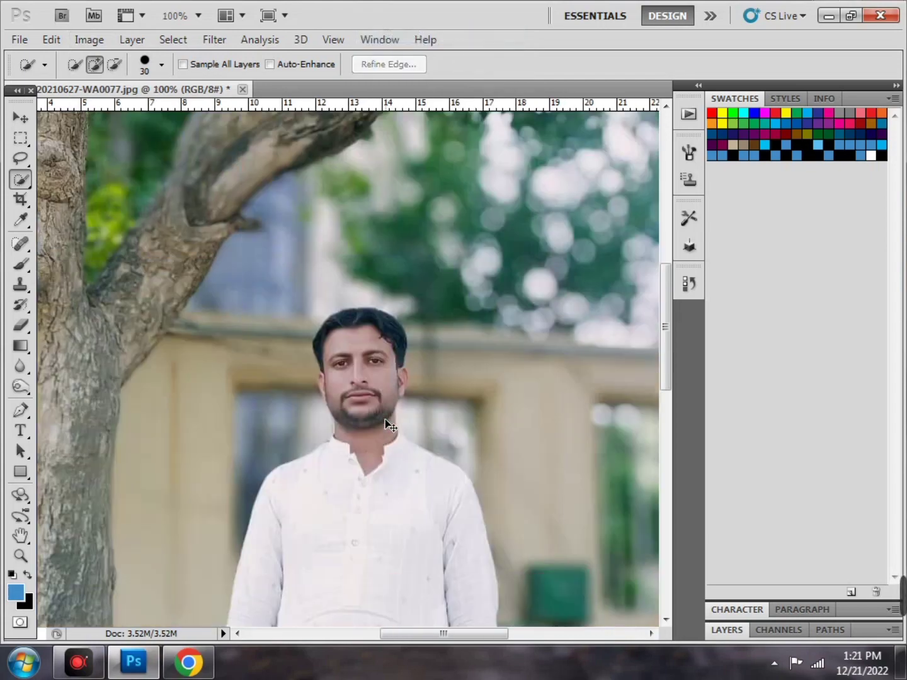
key("ctrl+minus")
key("ctrl+minus")
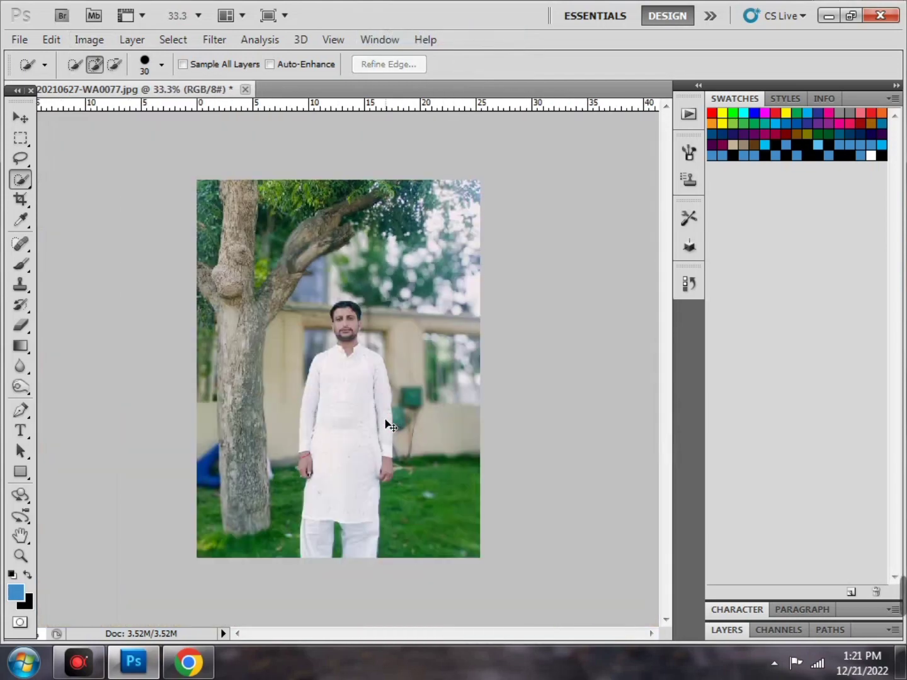
Try the Move tool on the photo, dismiss the locked-layer warning, and return to Quick Selection
right_click(22, 182)
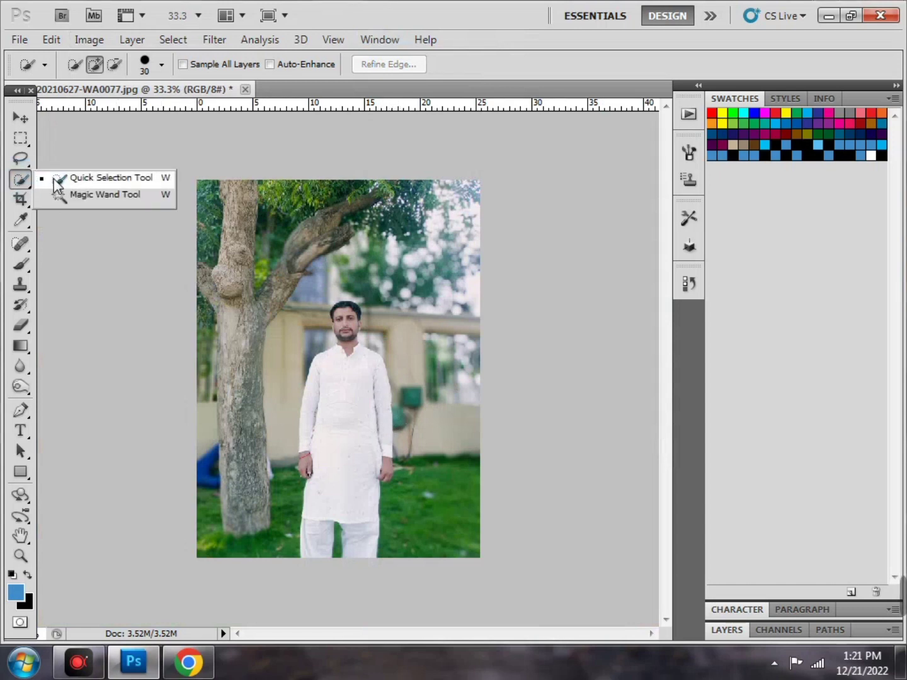
left_click(70, 156)
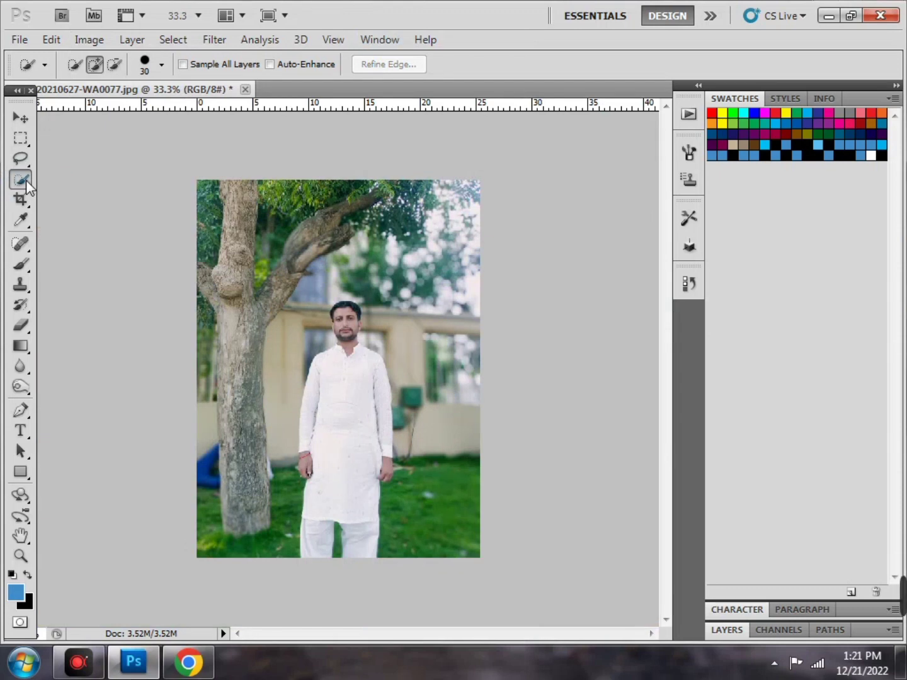
left_click(26, 131)
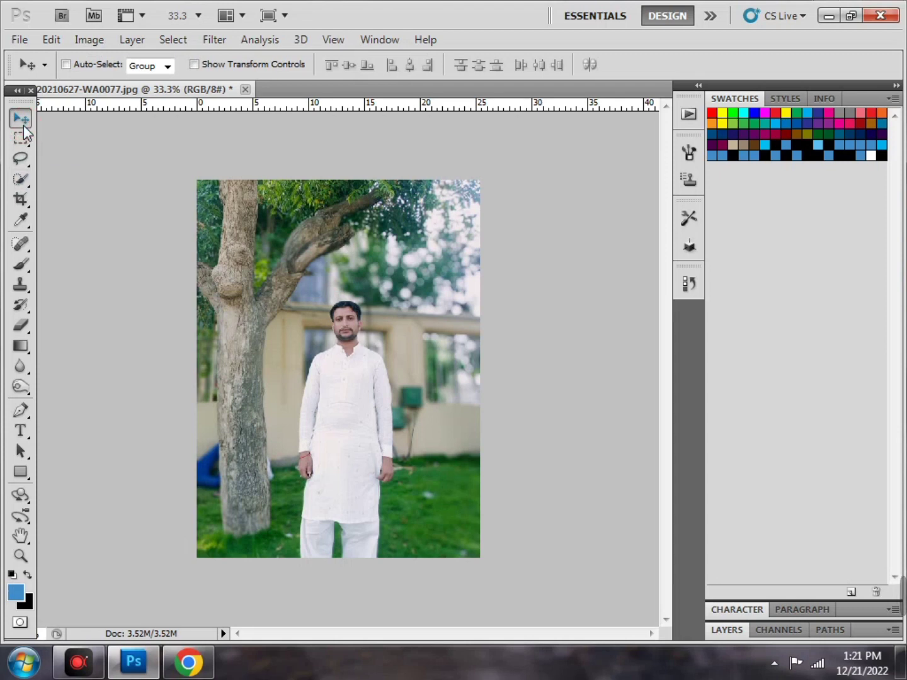
left_click(360, 439)
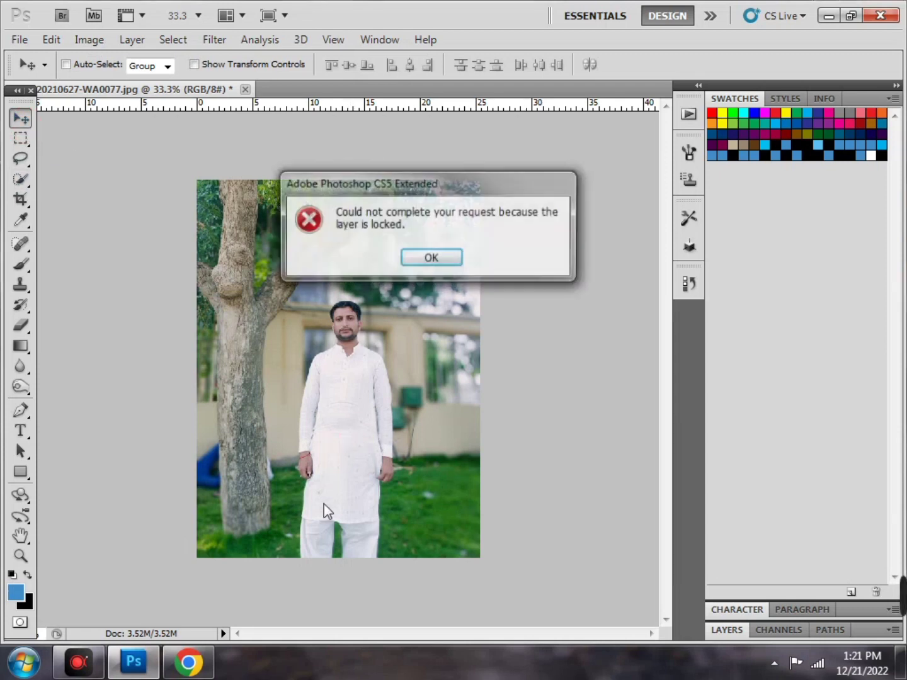
left_click(432, 258)
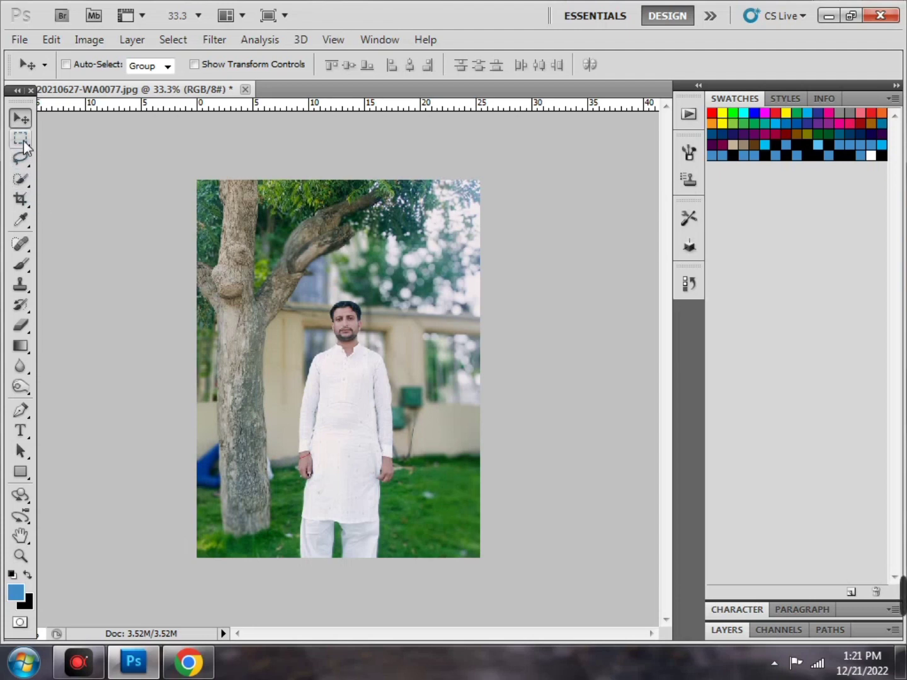
left_click(24, 179)
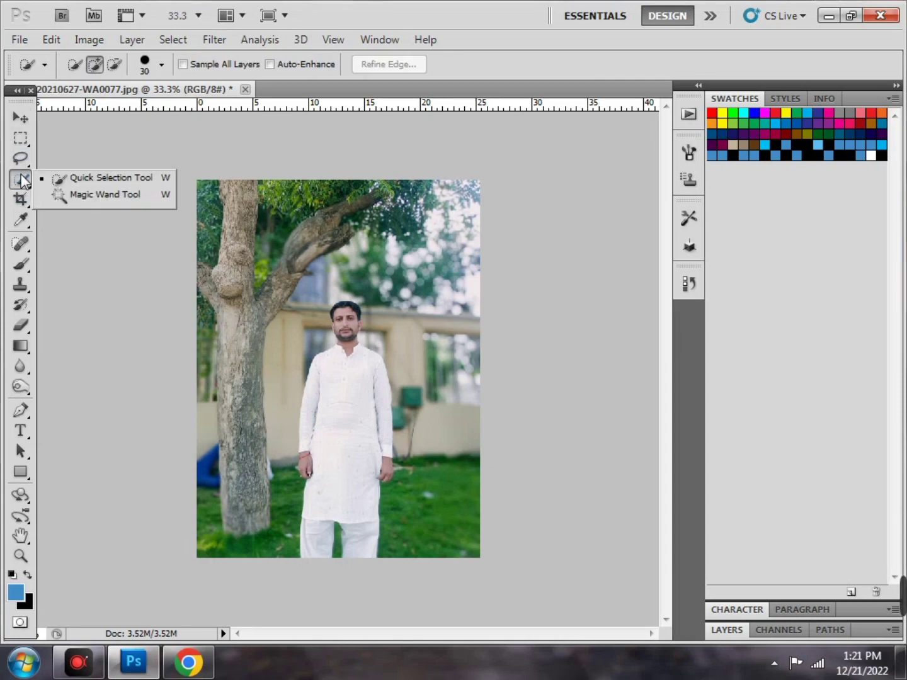
Brush a Quick Selection over the man from head down, adding the top of his hair
left_click(77, 183)
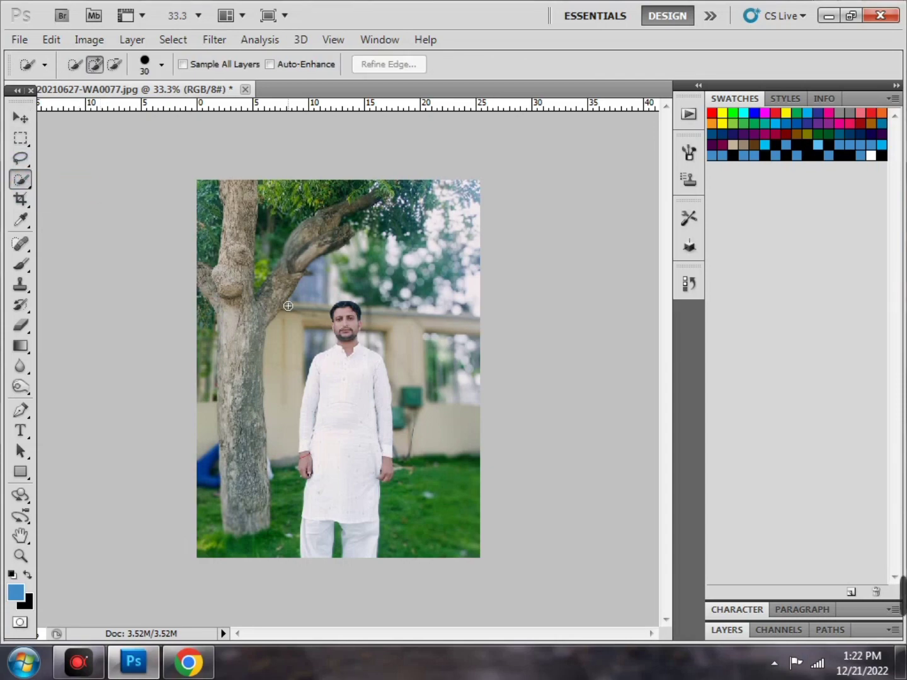
key("ctrl+plus")
key("ctrl+plus")
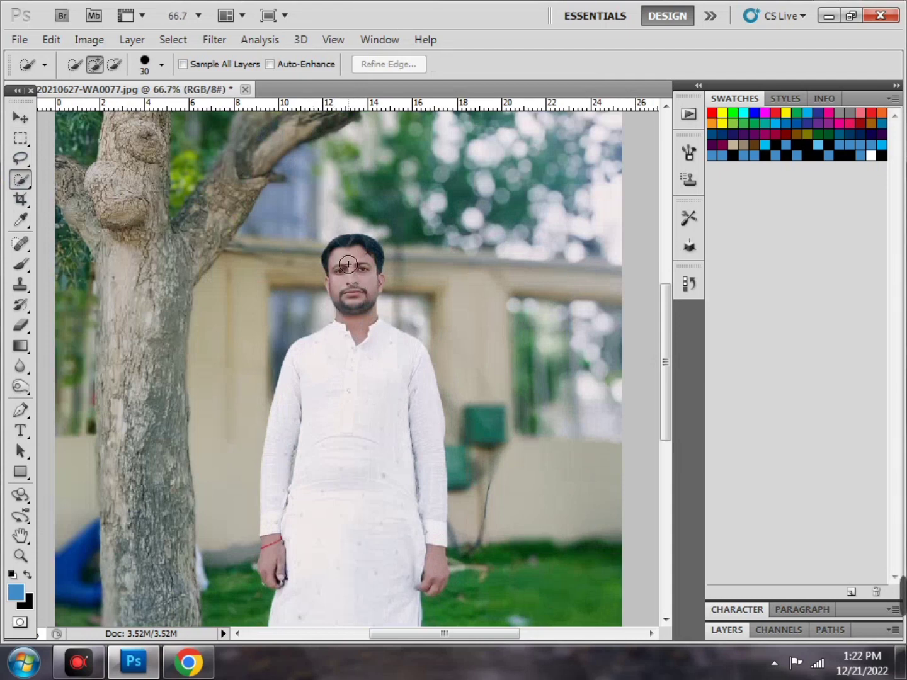
mouse_move(348, 276)
left_mouse_down()
mouse_move(345, 324)
mouse_move(357, 370)
mouse_move(346, 385)
left_mouse_up()
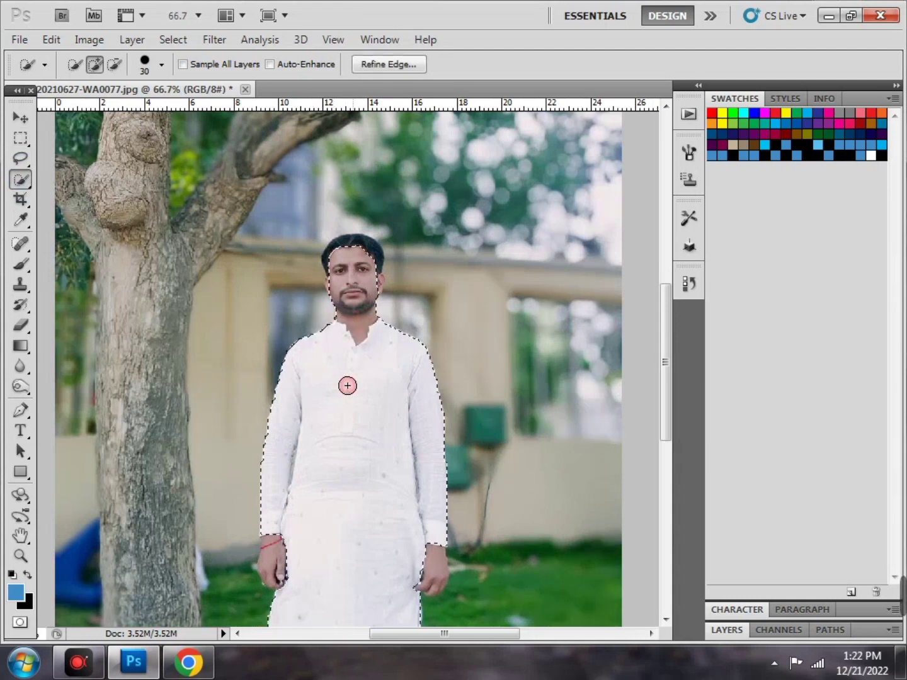
scroll(341, 360, "down", 3)
scroll(339, 343, "up", 2)
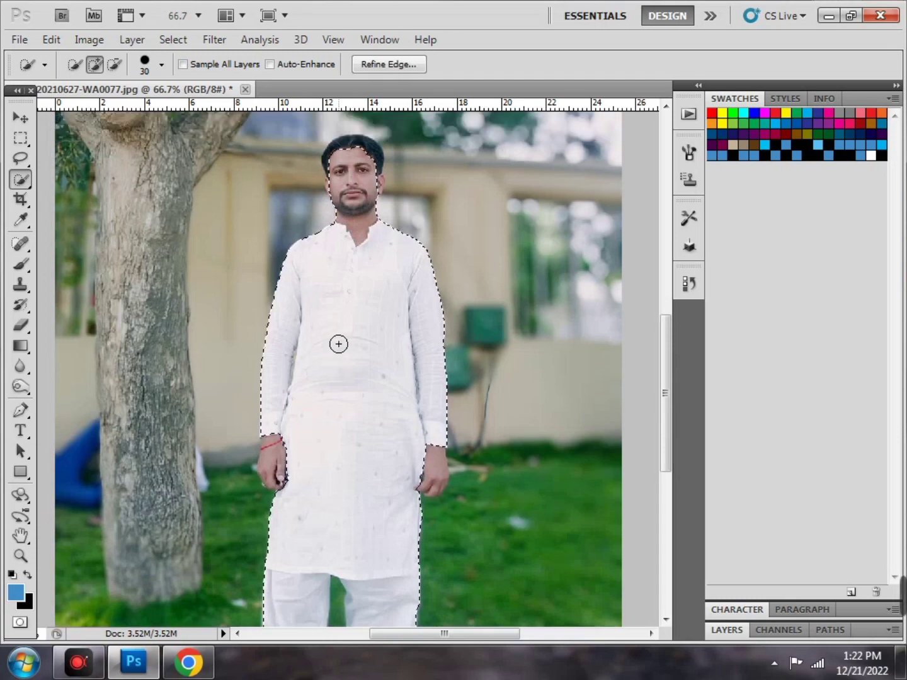
left_click(354, 219)
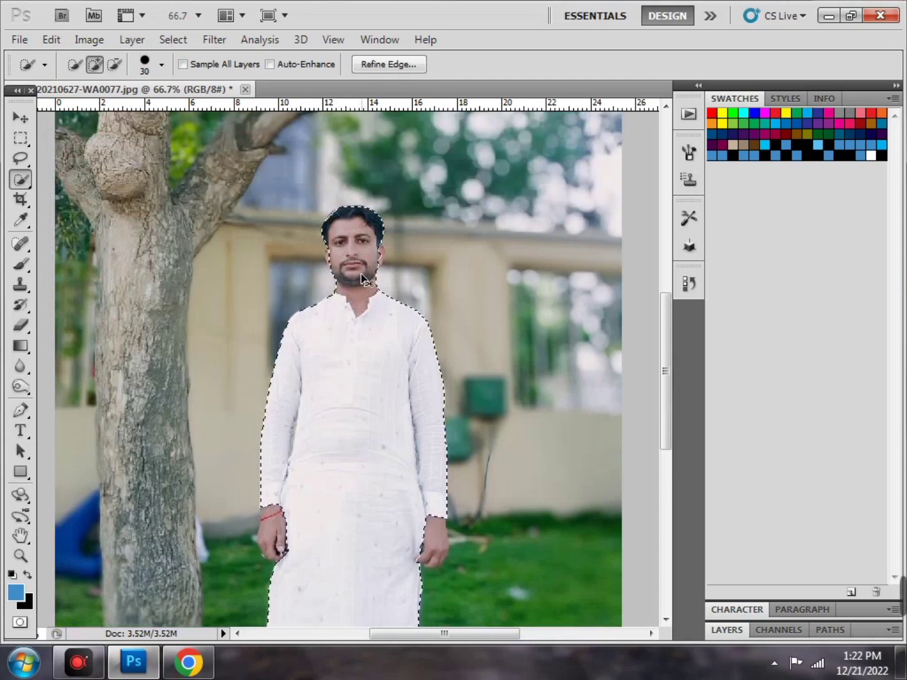
Zoom in and refine the selection edge around the ear and hair, using Alt to subtract
key("ctrl+plus")
key("ctrl+plus")
scroll(354, 265, "up", 4)
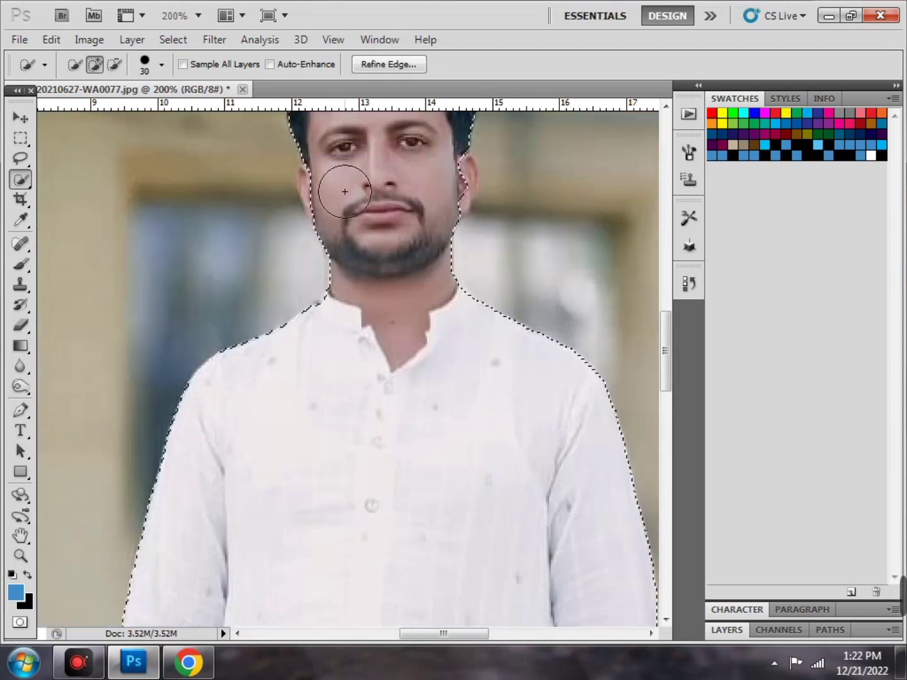
left_click(329, 190)
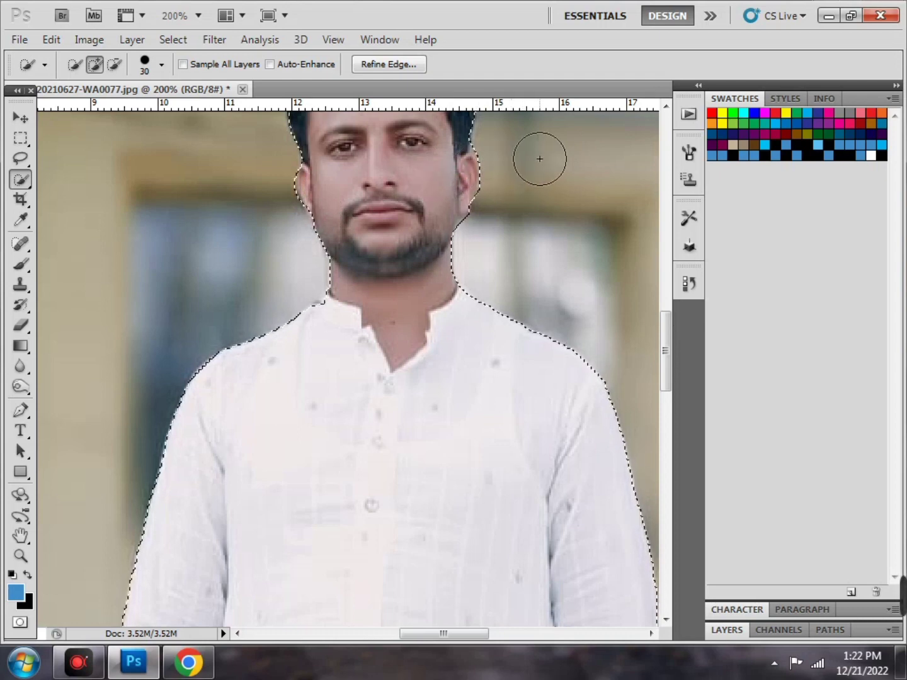
key("alt")
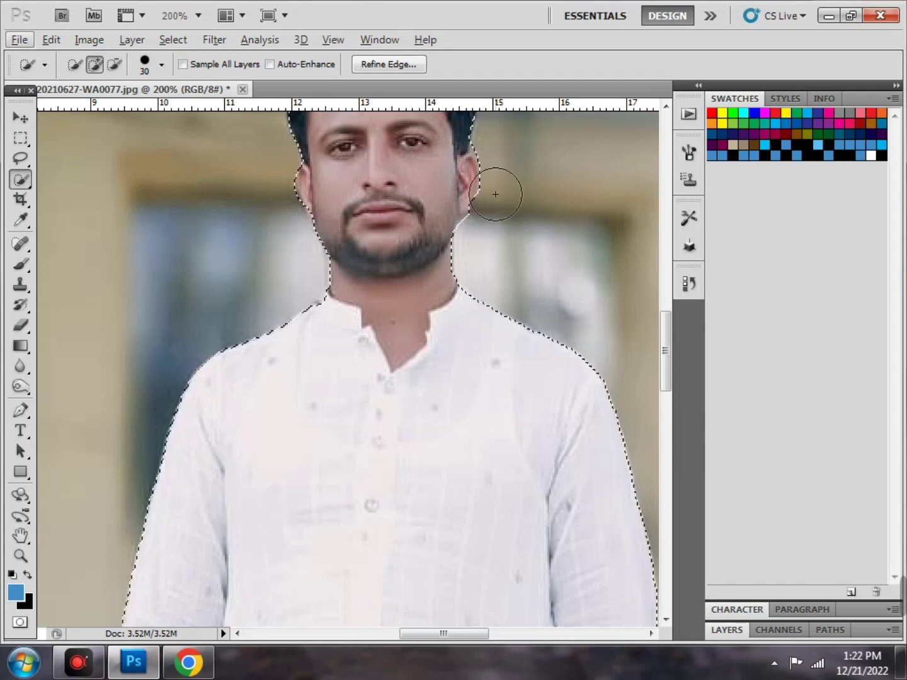
scroll(496, 194, "up", 2)
key("alt")
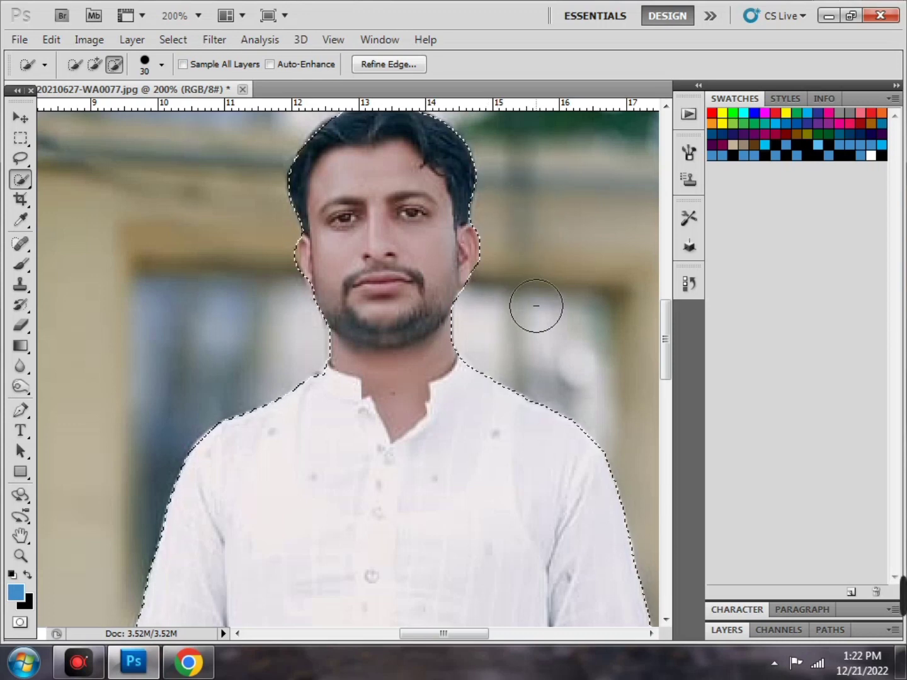
scroll(300, 178, "up", 2)
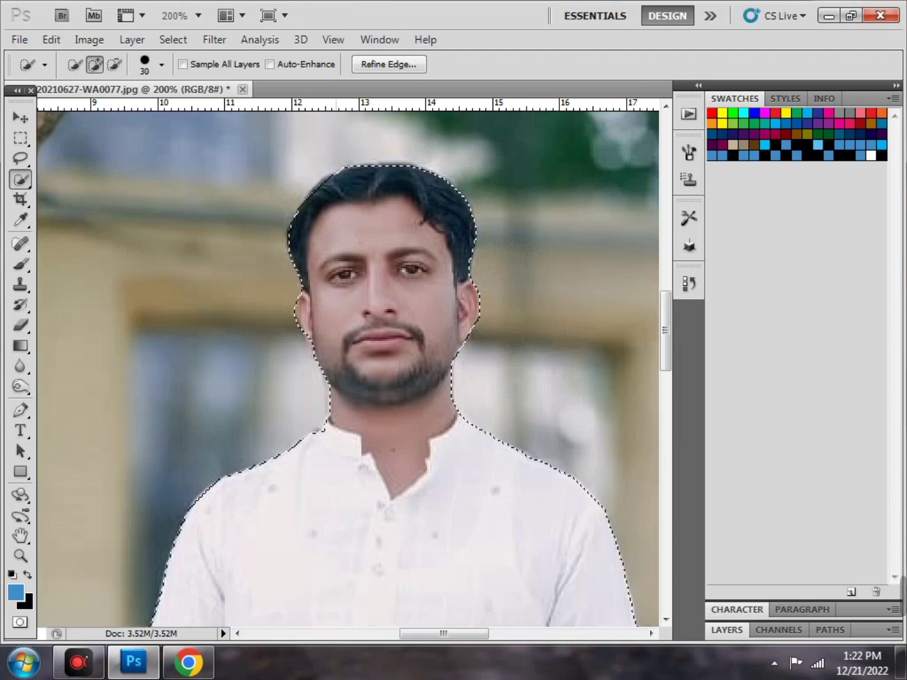
left_click(334, 201)
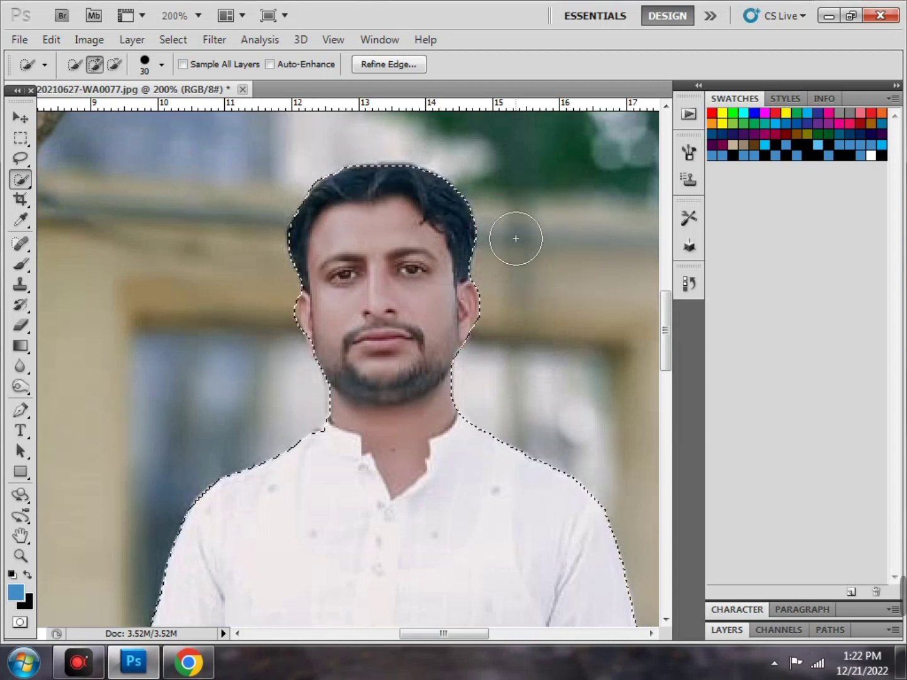
Zoom back out to fit the photo and switch to the Move tool
key("ctrl+minus")
key("ctrl+minus")
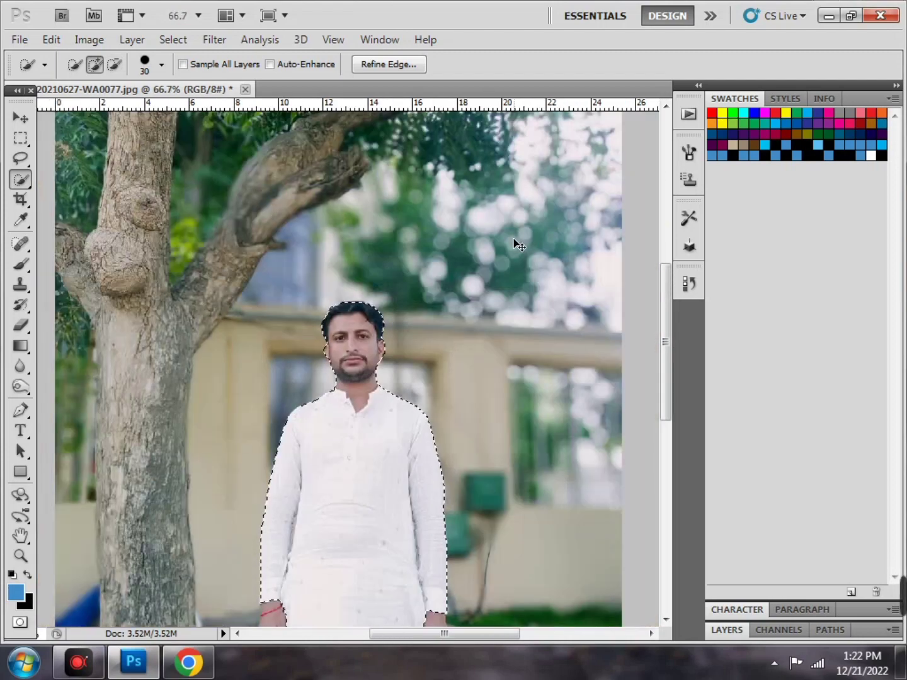
key("ctrl+minus")
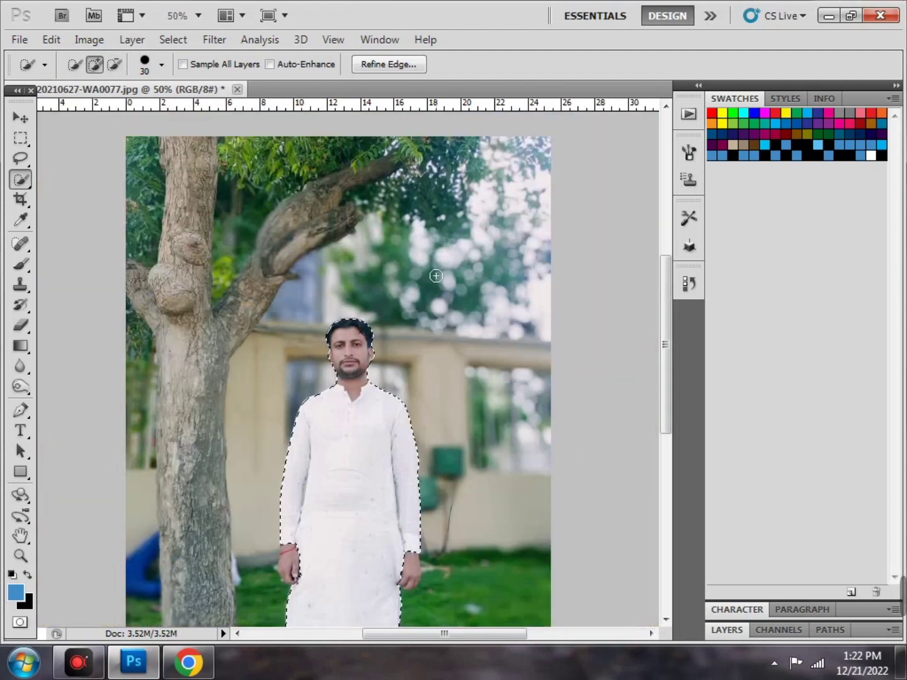
scroll(385, 318, "down", 3)
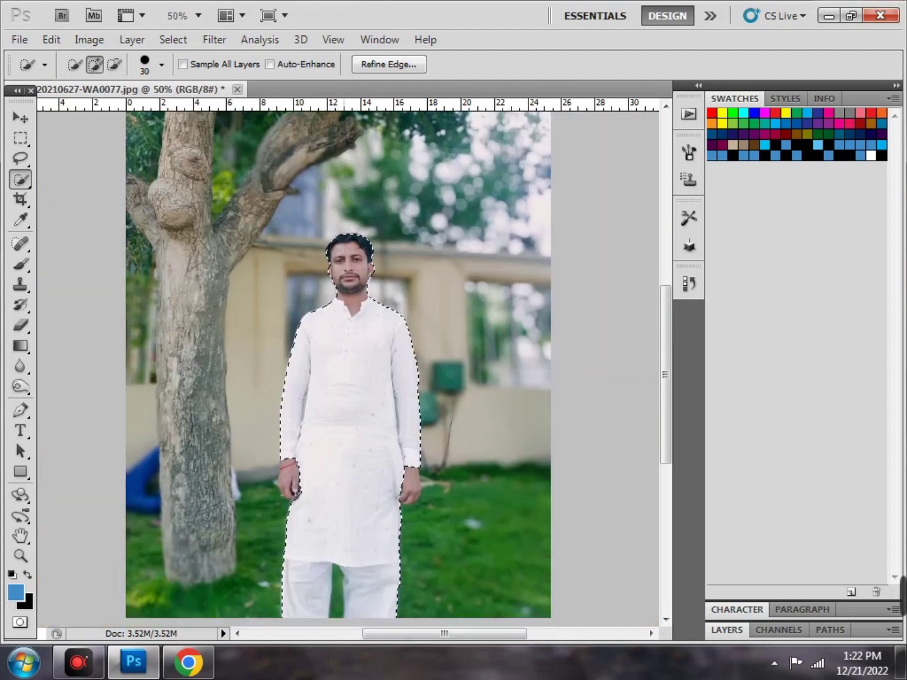
left_click(28, 124)
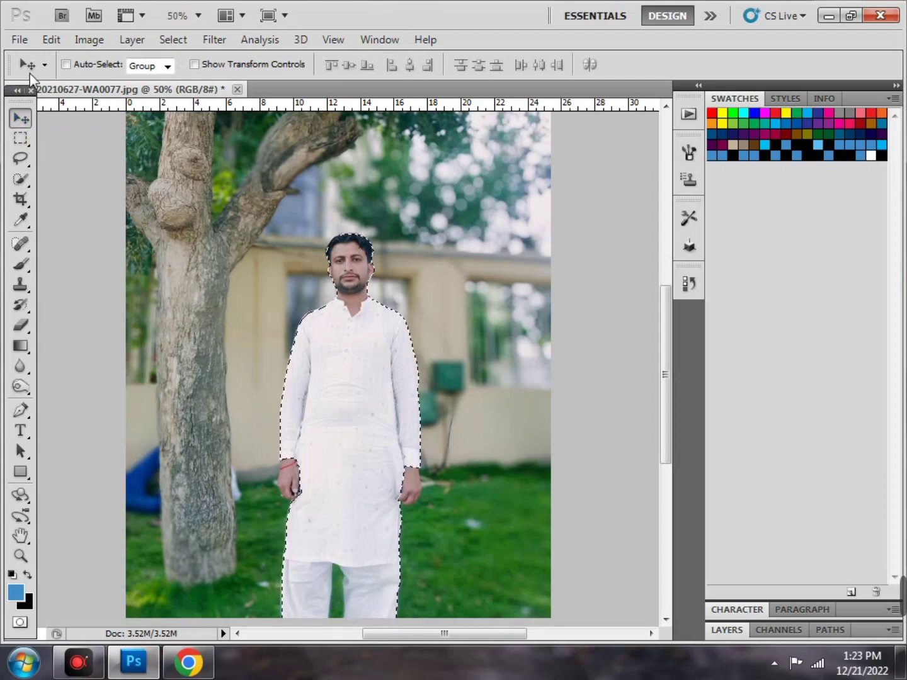
left_click(28, 41)
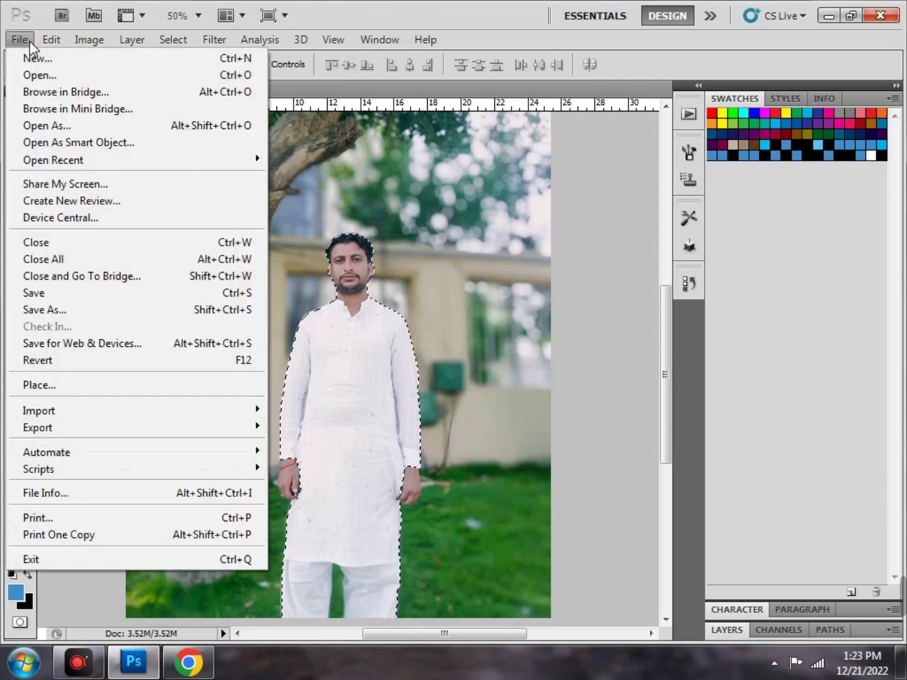
Start File > Open and browse from Local Disk (C:) over to Local Disk (E:)
left_click(36, 74)
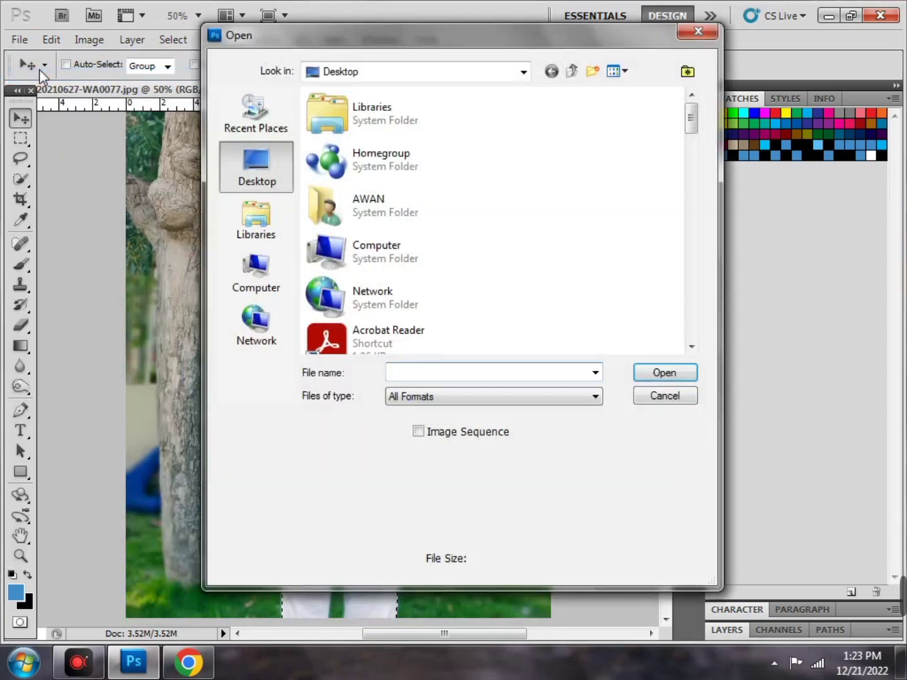
left_click(283, 284)
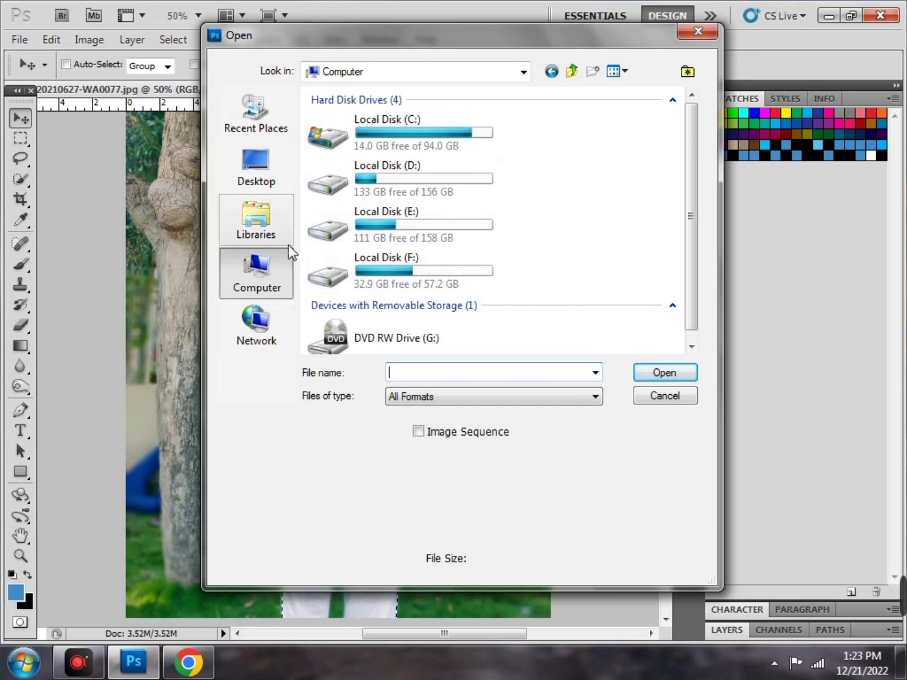
double_click(452, 127)
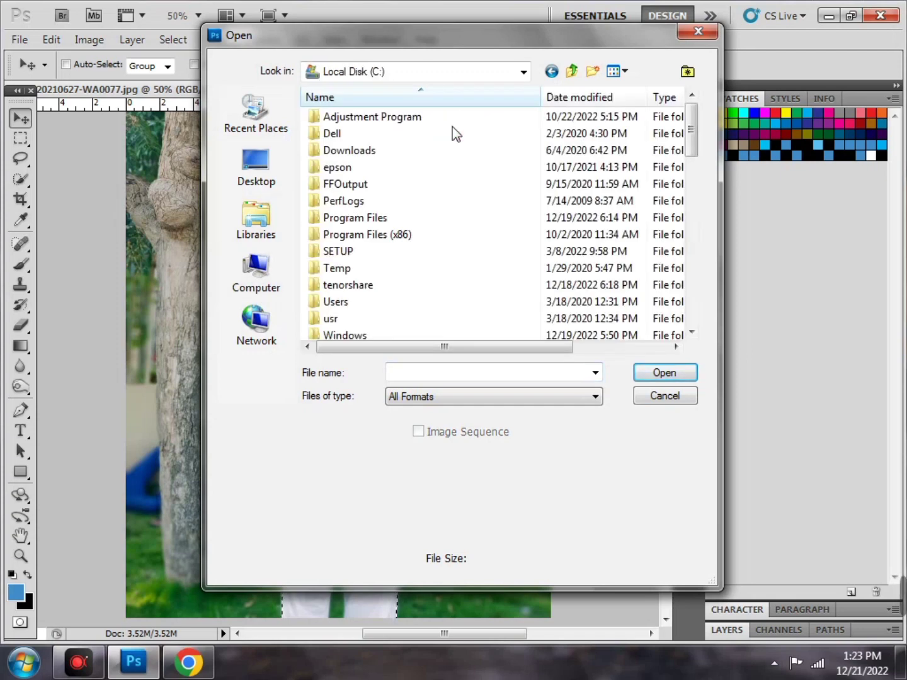
left_click(552, 74)
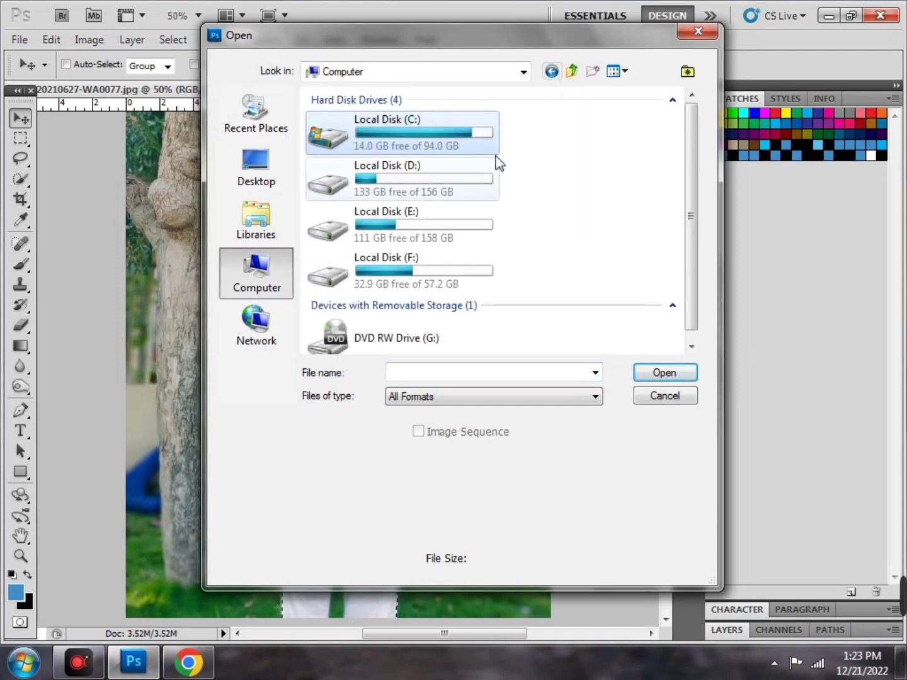
double_click(464, 233)
Open 1244511.jpg from the photo folder on E:, then drag the selected man from the portrait tab
left_click(431, 300)
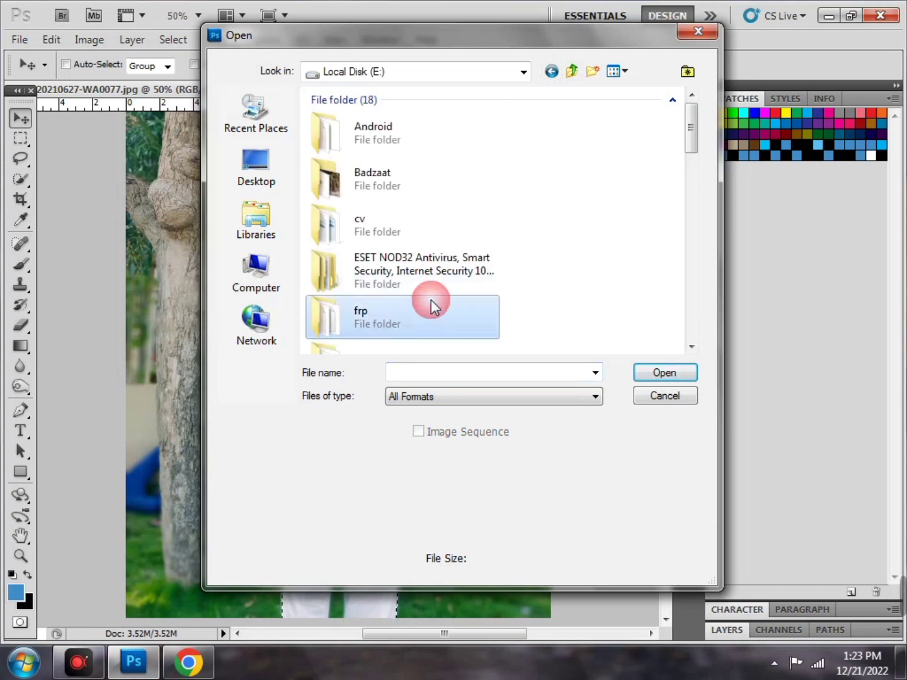
scroll(430, 299, "down", 3)
scroll(431, 300, "down", 2)
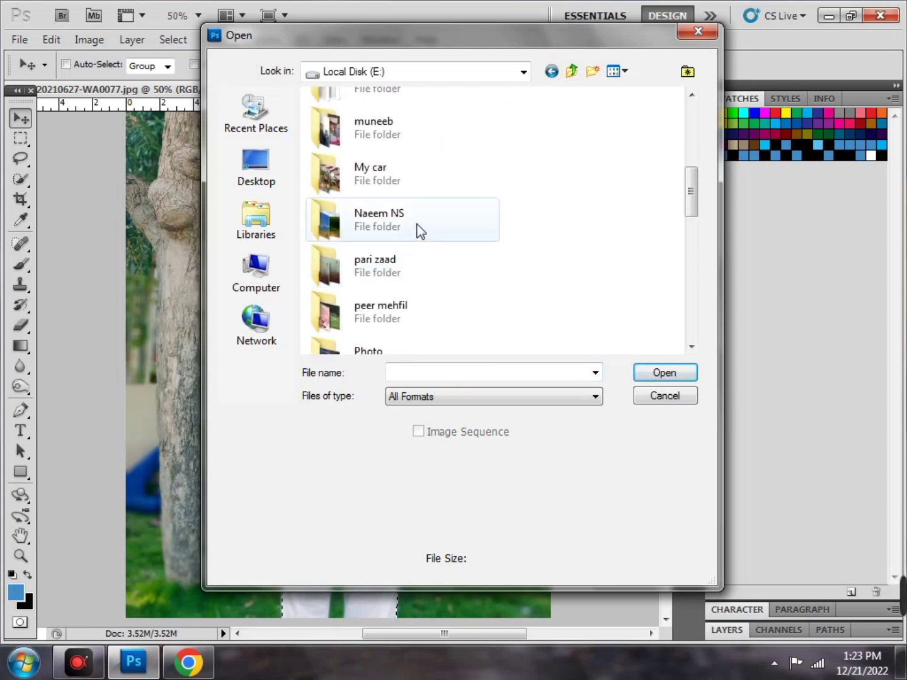
double_click(416, 227)
left_click(514, 260)
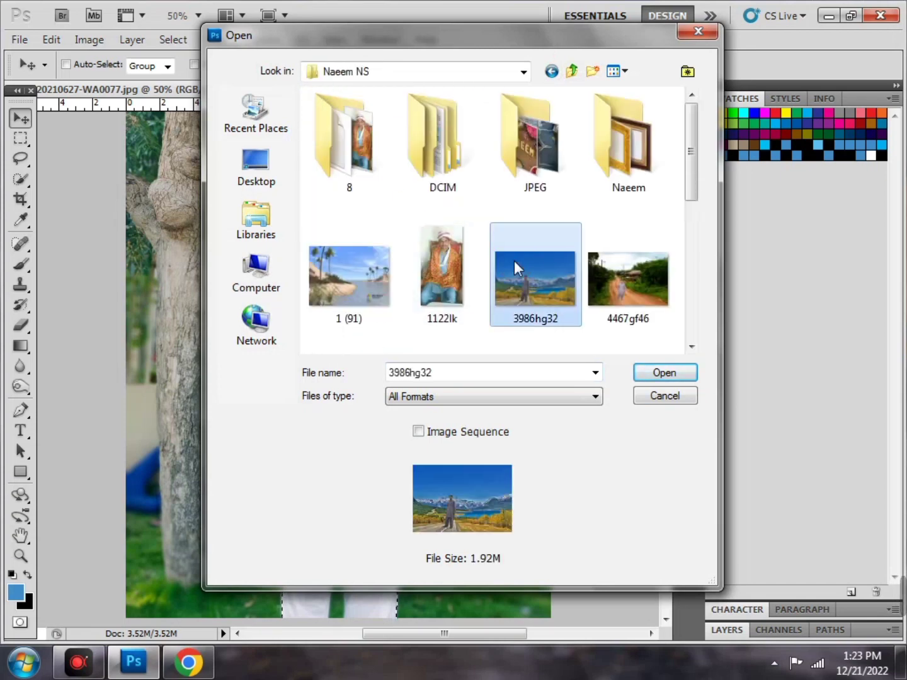
scroll(513, 259, "down", 3)
double_click(344, 226)
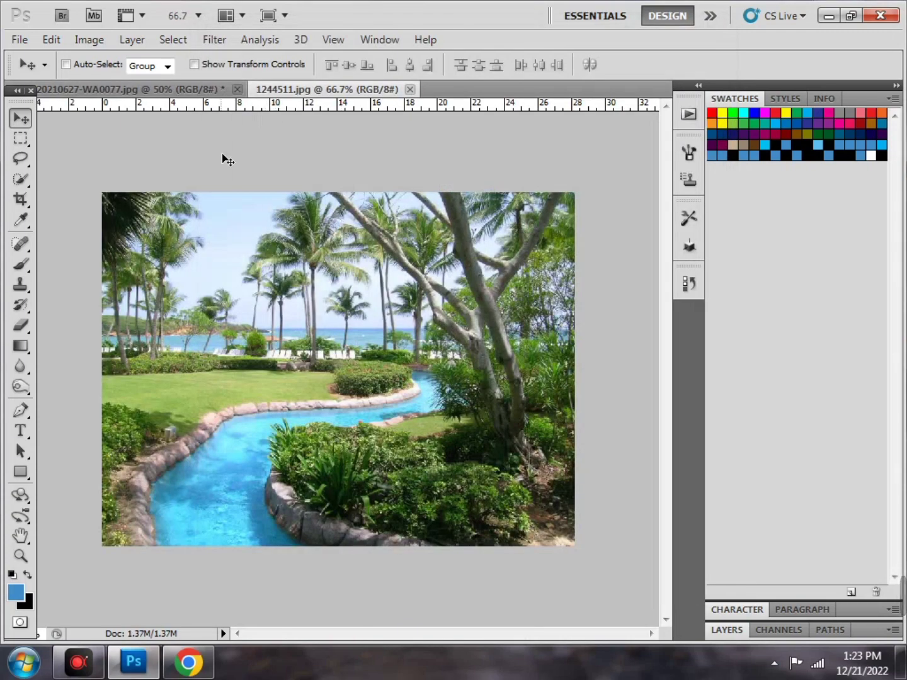
left_click(145, 92)
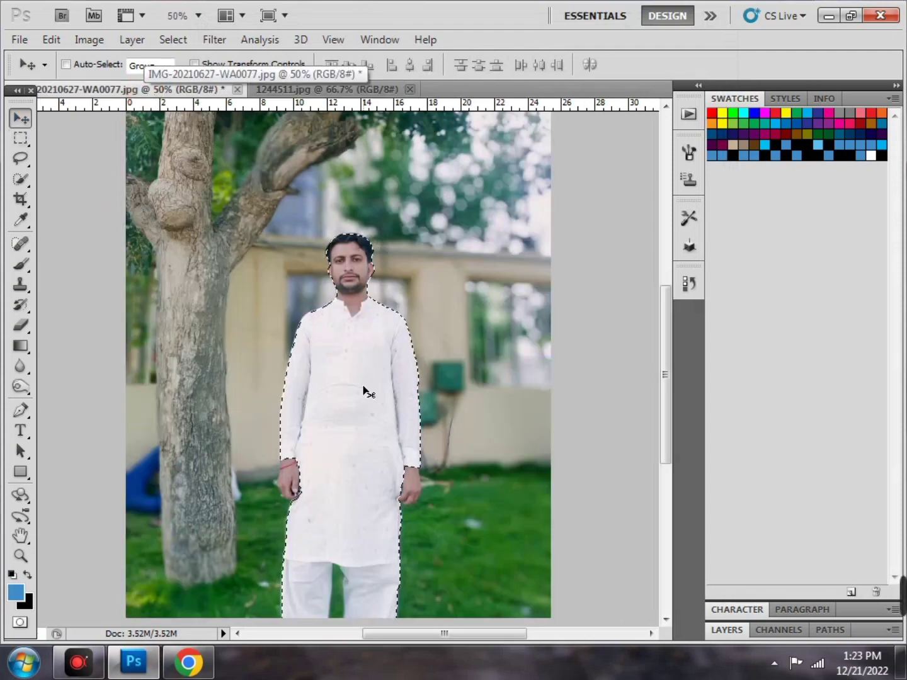
left_click_drag(366, 390, 378, 234)
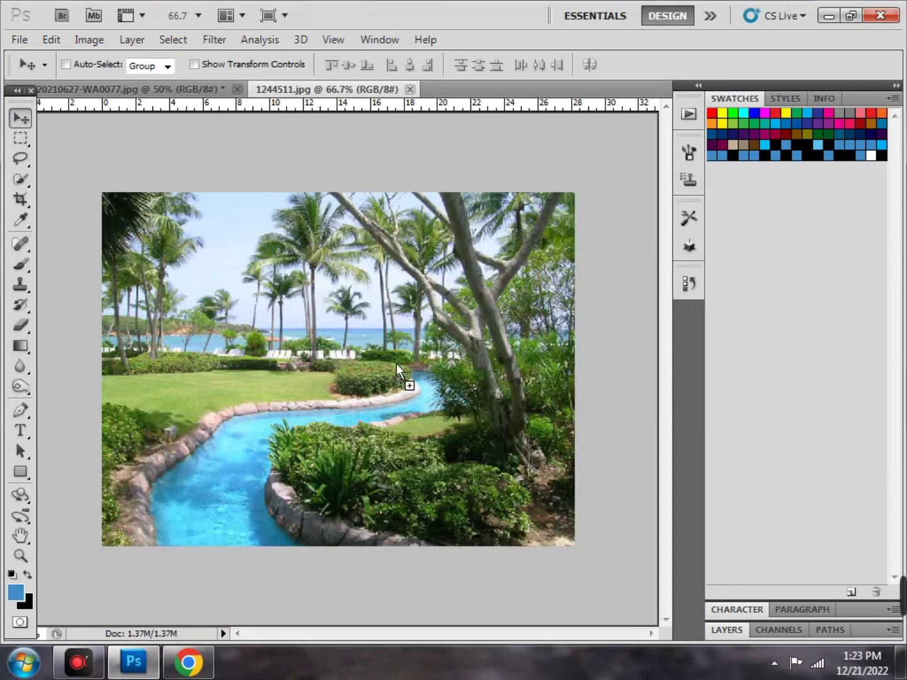
Drop the man onto the garden photo, lower him so his head shows, then delete him
left_click_drag(396, 364, 362, 320)
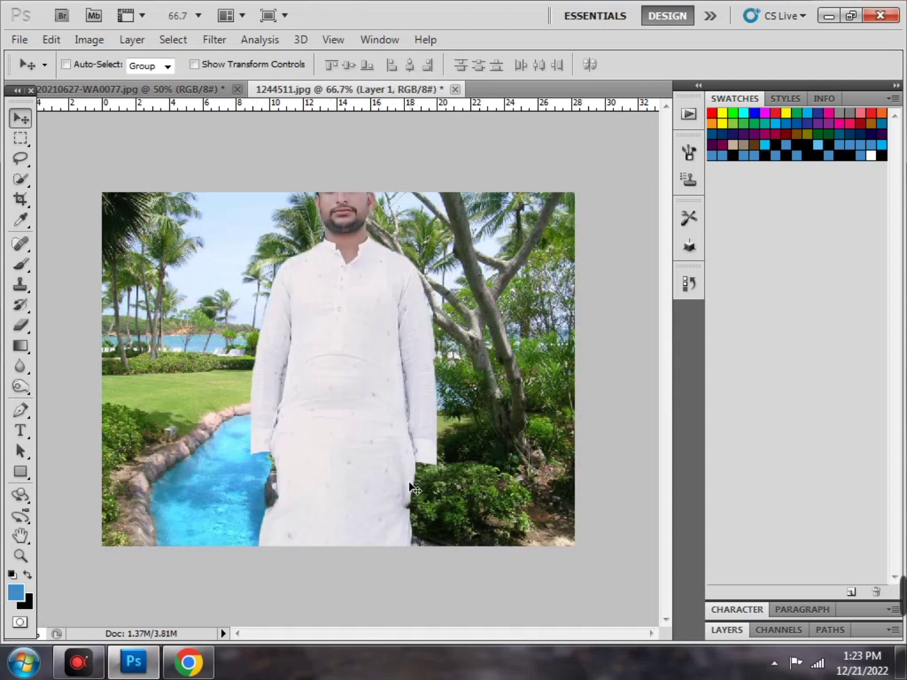
left_click_drag(355, 387, 359, 439)
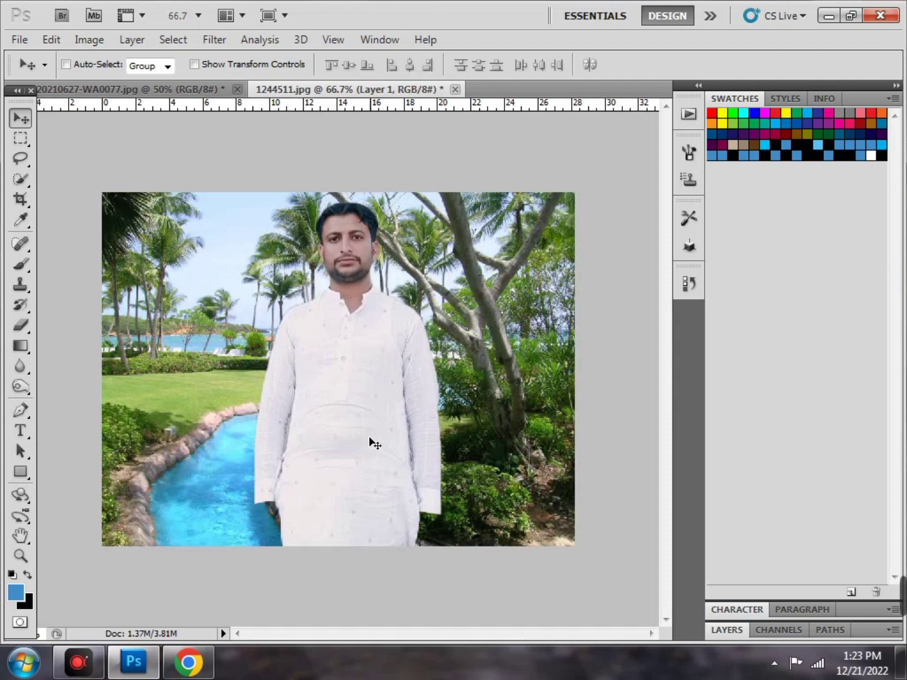
key("Delete")
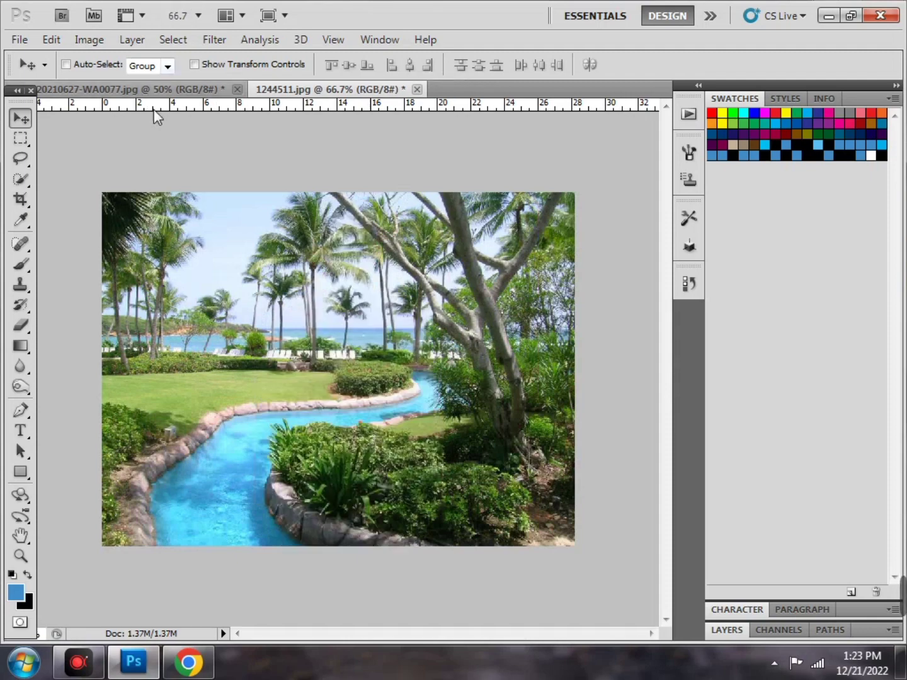
In the portrait, Alt-subtract the background gaps by the hands, then drag the man onto 1244511.jpg
left_click(168, 88)
scroll(285, 345, "down", 5)
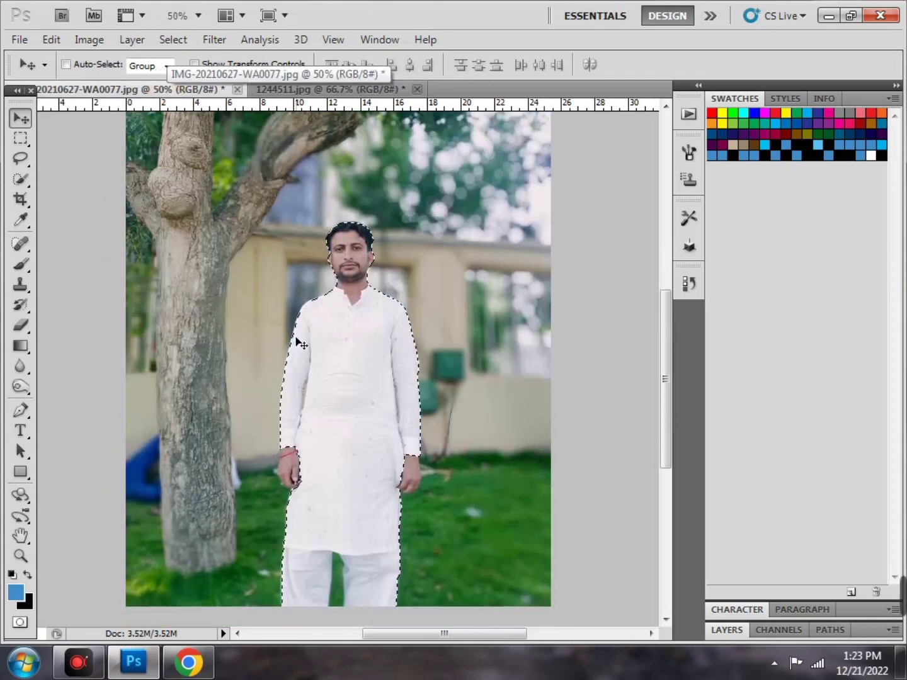
key("ctrl+plus")
key("ctrl+plus")
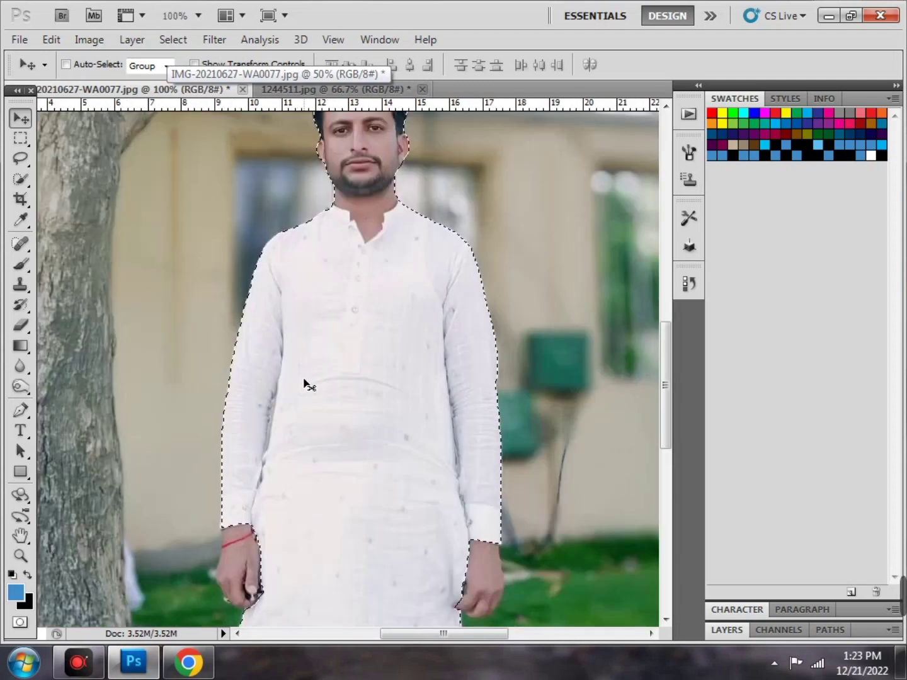
scroll(237, 343, "down", 3)
left_click(22, 183)
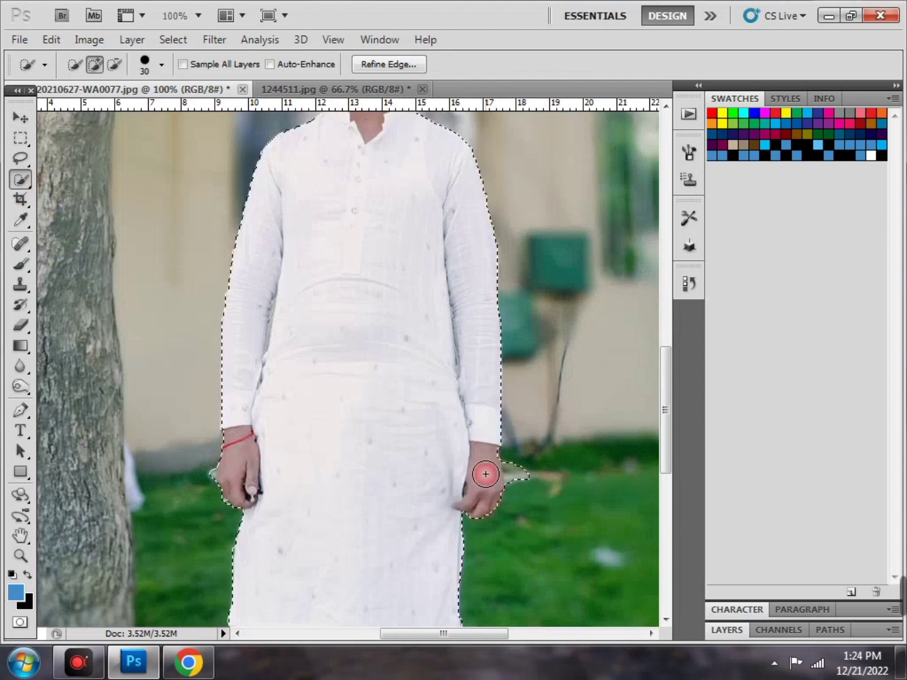
key("alt")
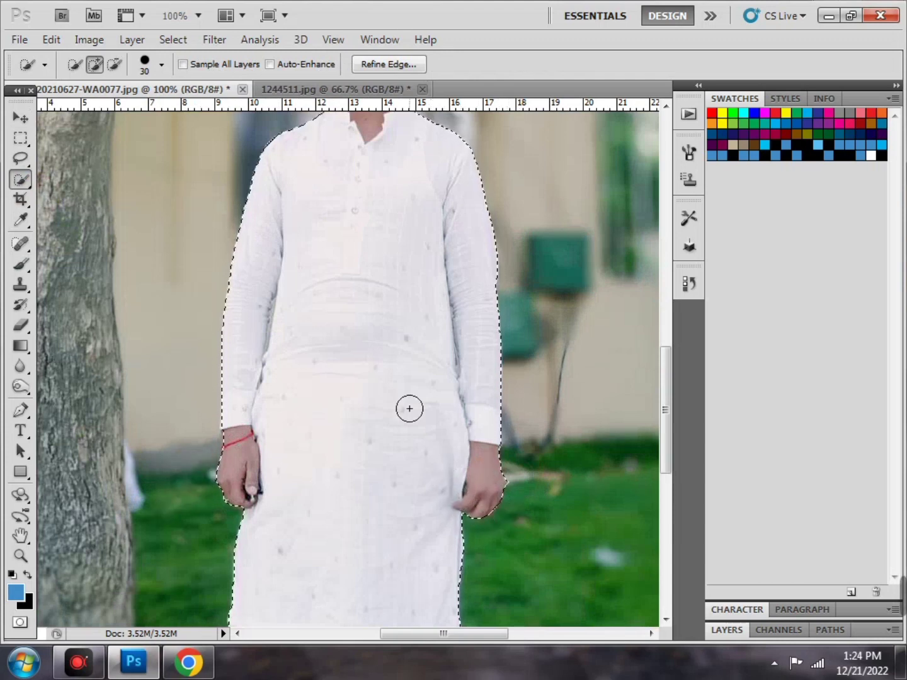
scroll(407, 409, "up", 5)
scroll(407, 413, "down", 3)
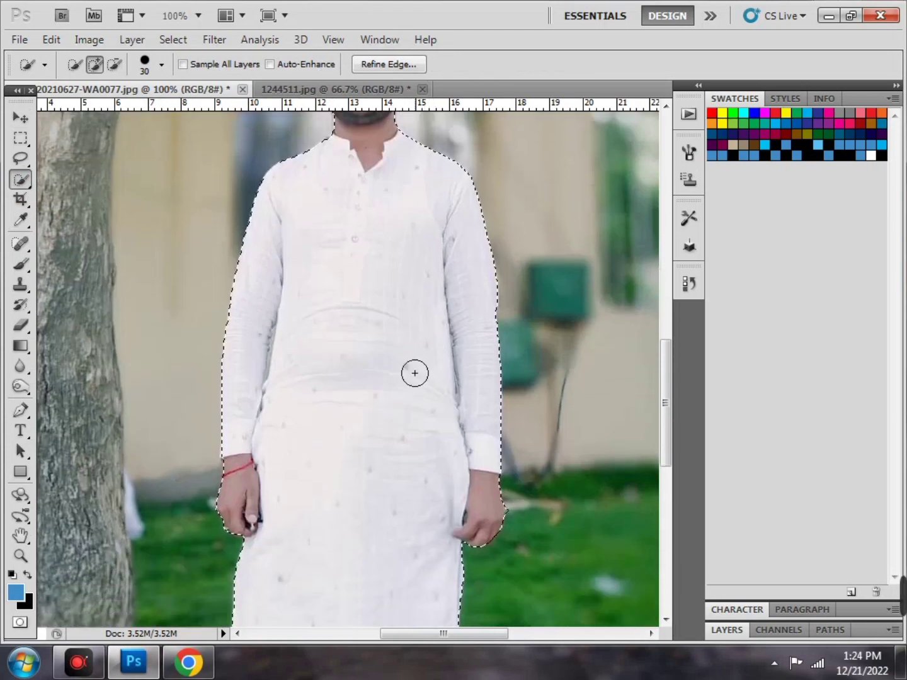
left_click(26, 116)
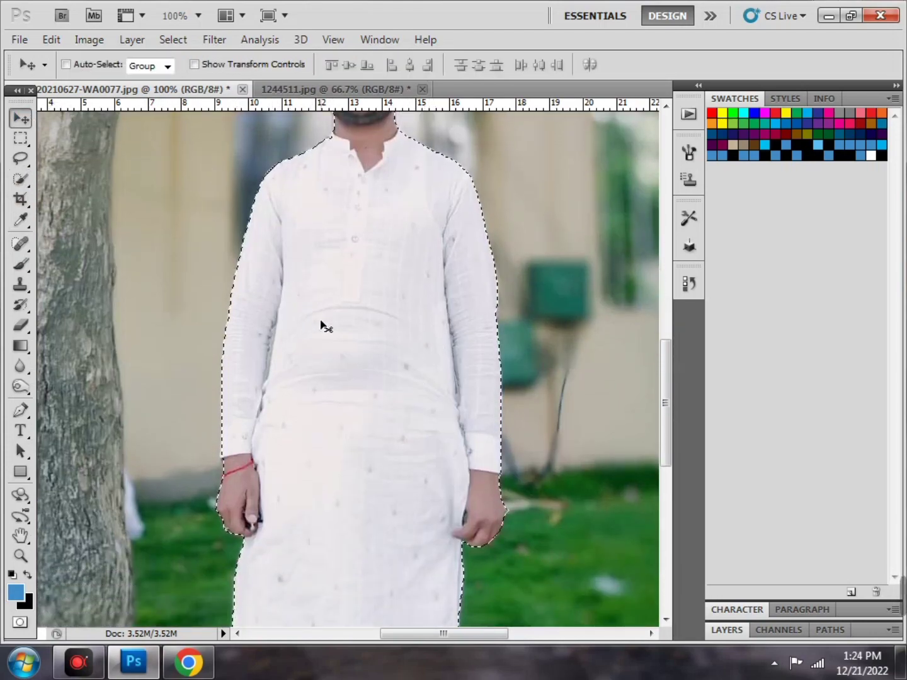
left_click_drag(321, 326, 385, 400)
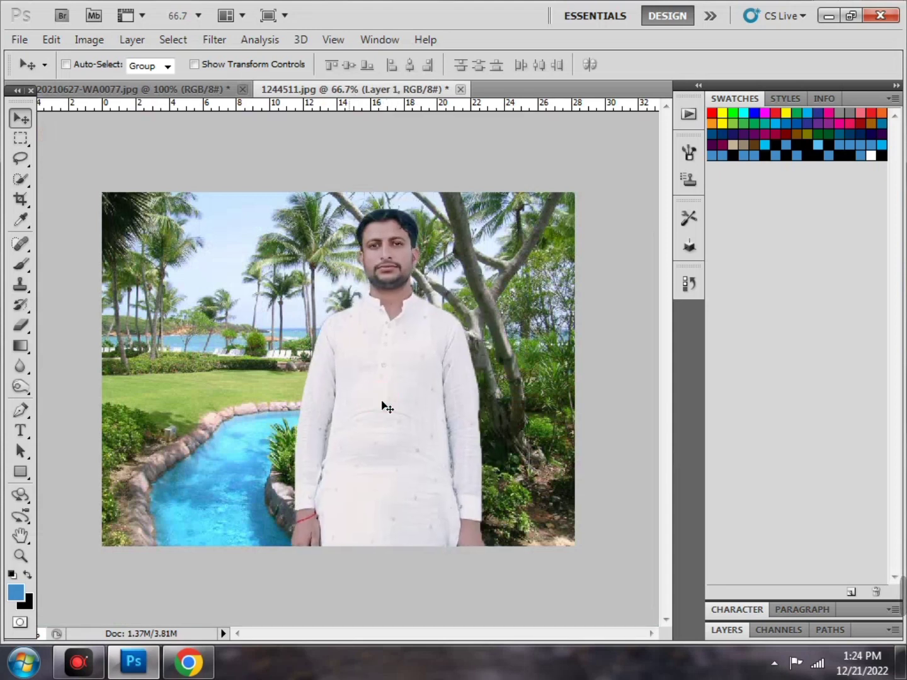
Scale Layer 1 down, stretch it taller, centre it in the garden, and commit the transform
left_click(232, 69)
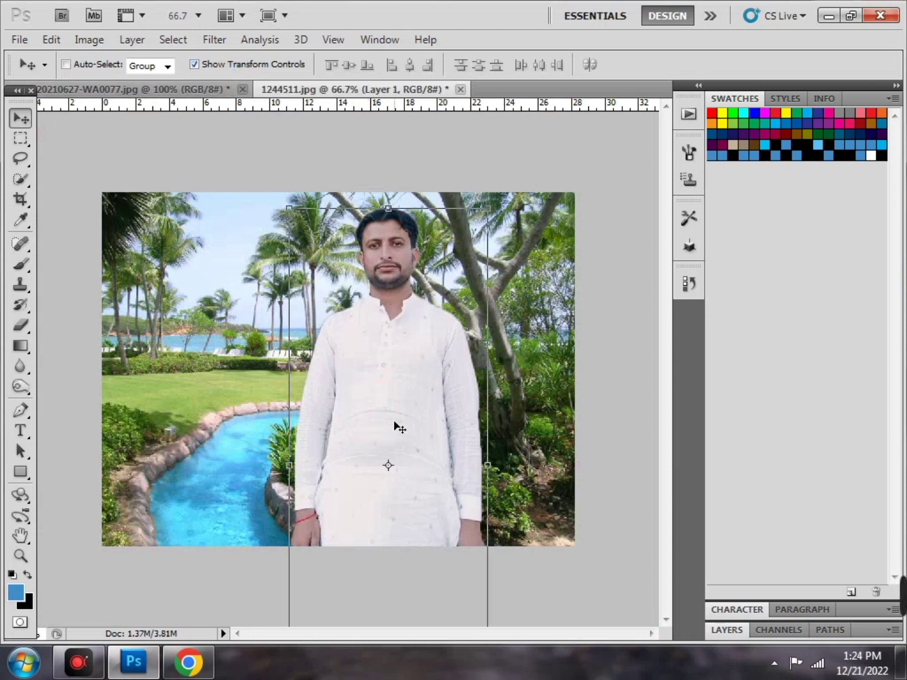
left_click_drag(438, 392, 429, 394)
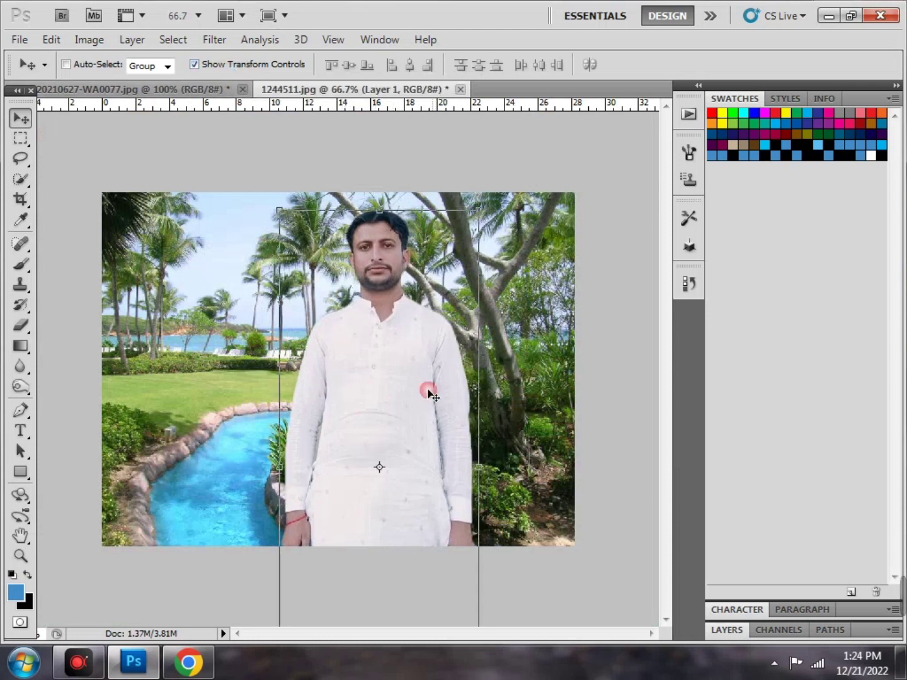
left_click_drag(481, 206, 540, 247)
left_click_drag(475, 384, 335, 257)
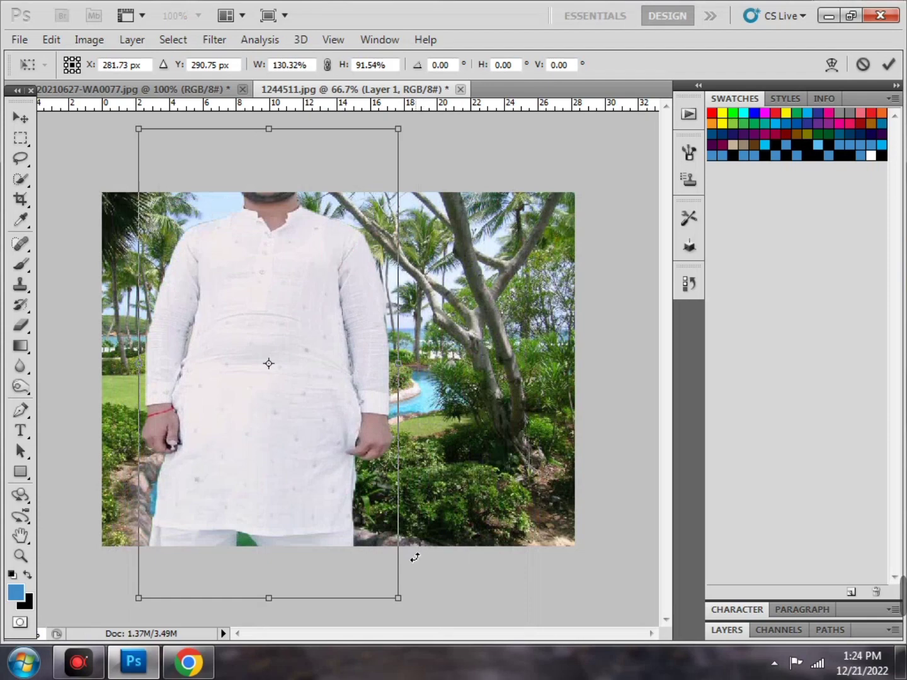
left_click_drag(399, 597, 337, 474)
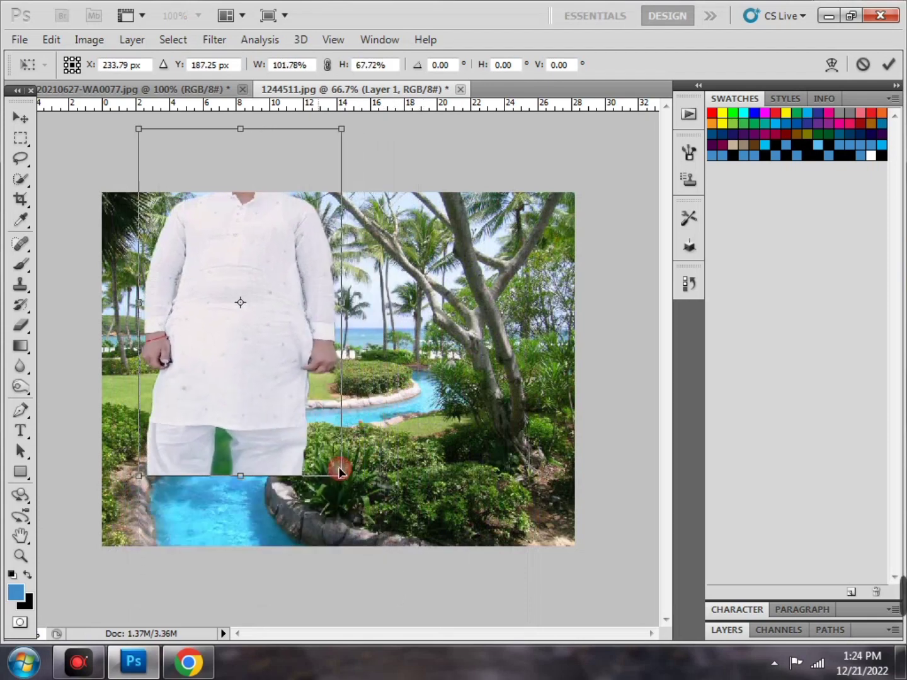
left_click_drag(272, 336, 412, 394)
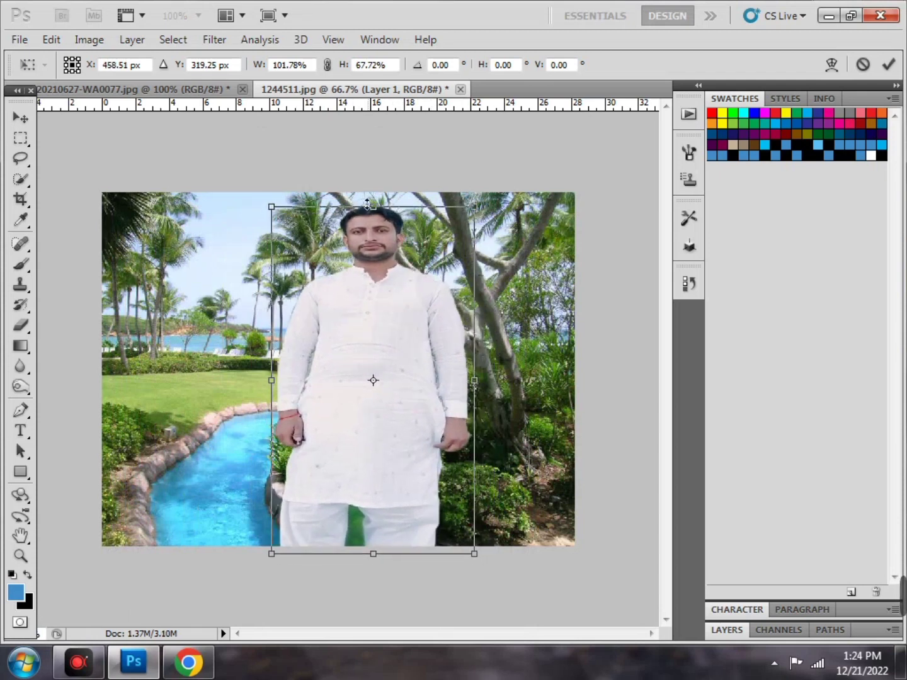
left_click_drag(367, 203, 367, 192)
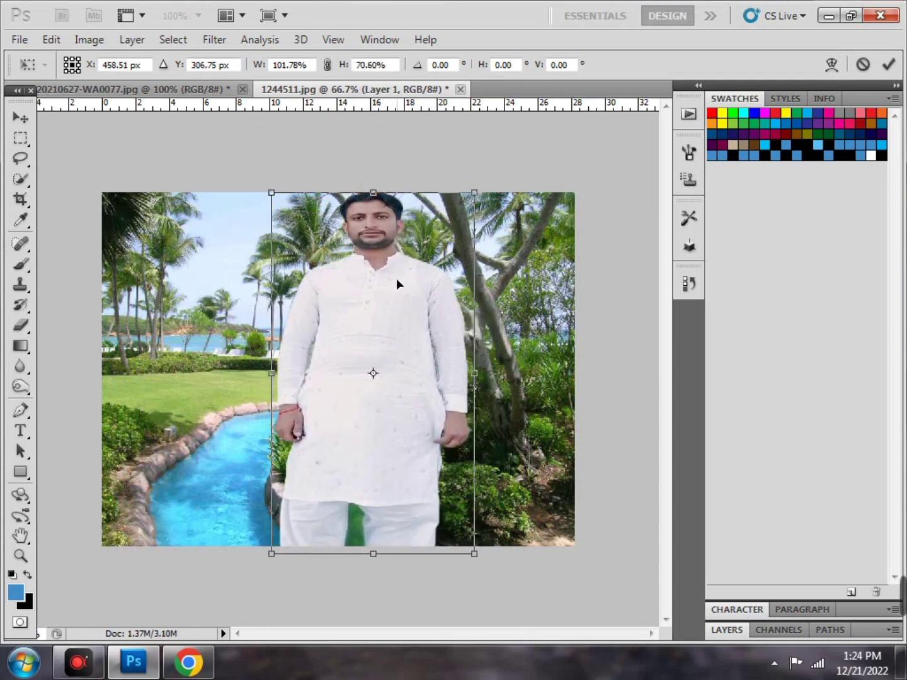
left_click_drag(396, 278, 423, 288)
double_click(422, 287)
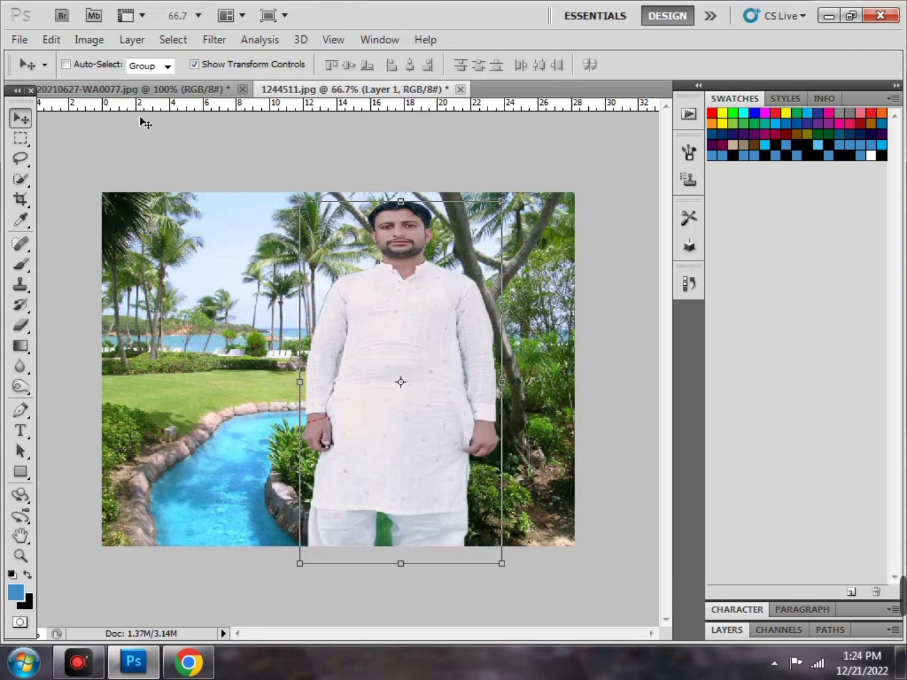
Turn off Show Transform Controls and nudge the man slightly to the right
left_click(195, 64)
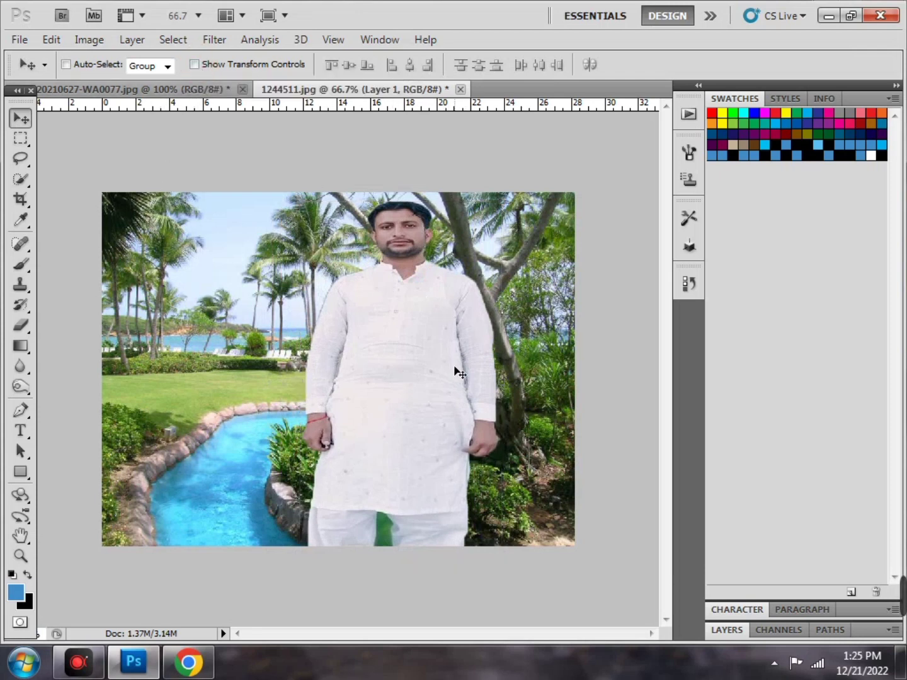
mouse_move(455, 367)
left_mouse_down()
mouse_move(472, 365)
mouse_move(457, 368)
left_mouse_up()
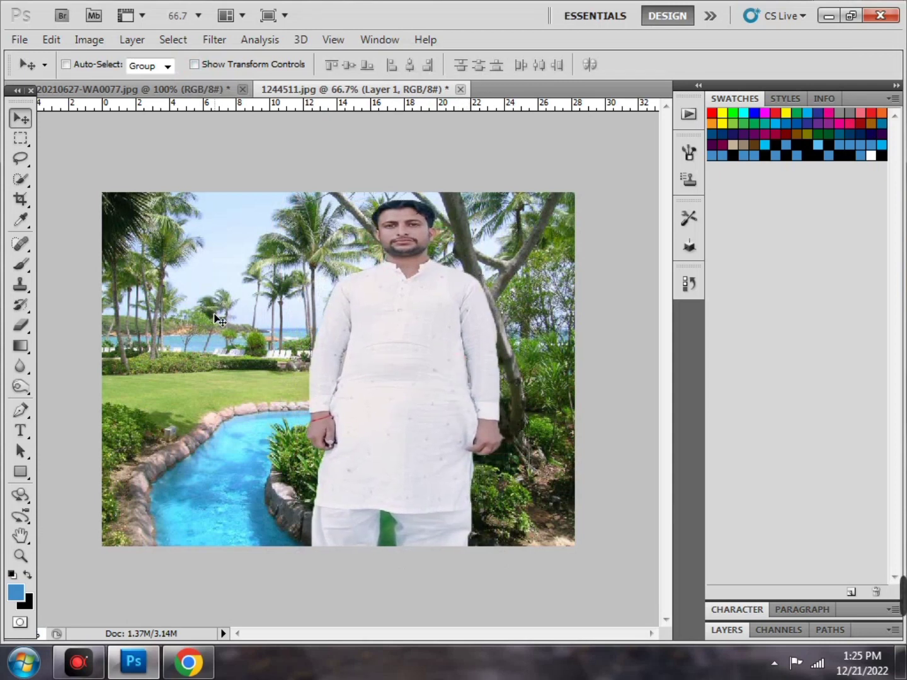
left_click(20, 179)
Crop with Width and Height cleared to a tall frame around the man, widened left and extended down
left_click(20, 199)
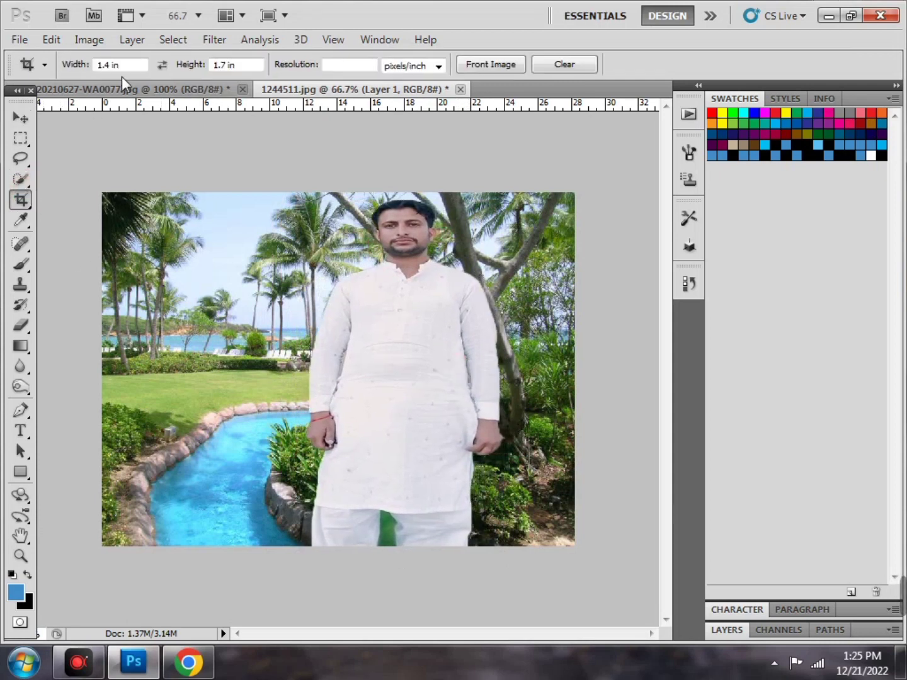
left_click(46, 61)
key("BackSpace")
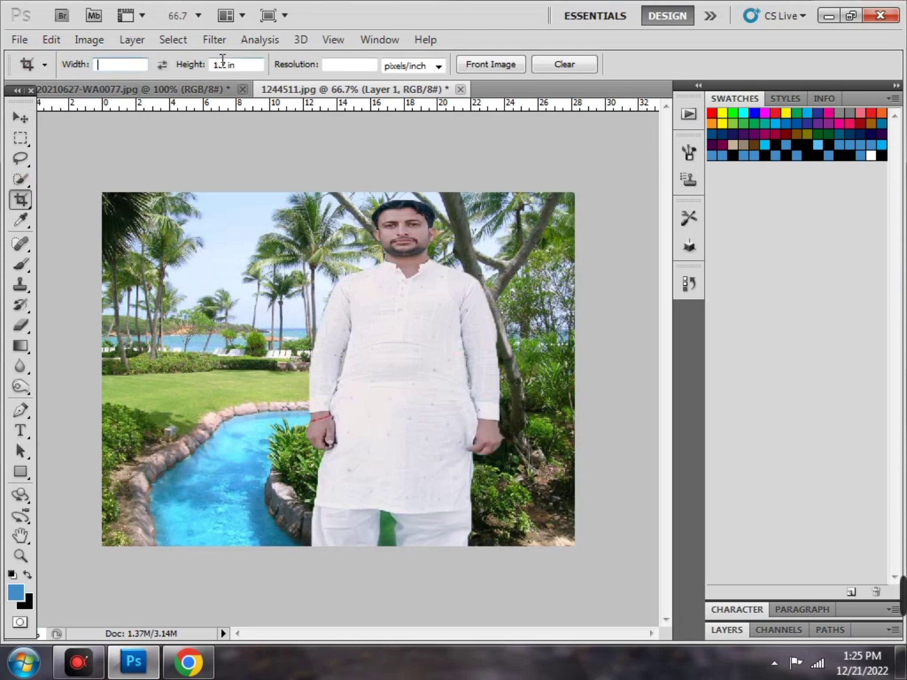
left_click_drag(244, 67, 202, 62)
key("BackSpace")
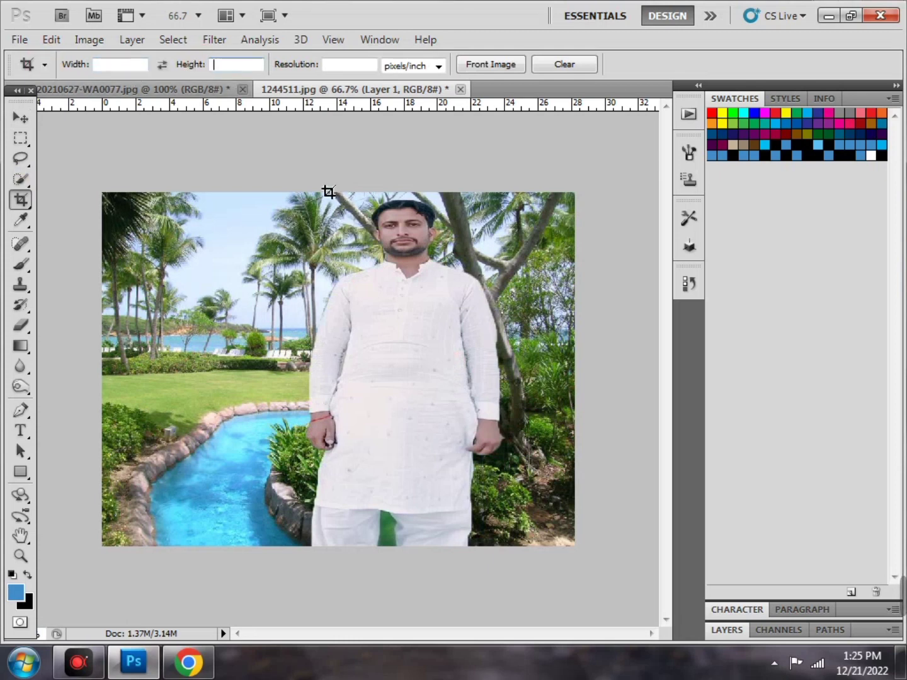
left_click_drag(320, 188, 552, 514)
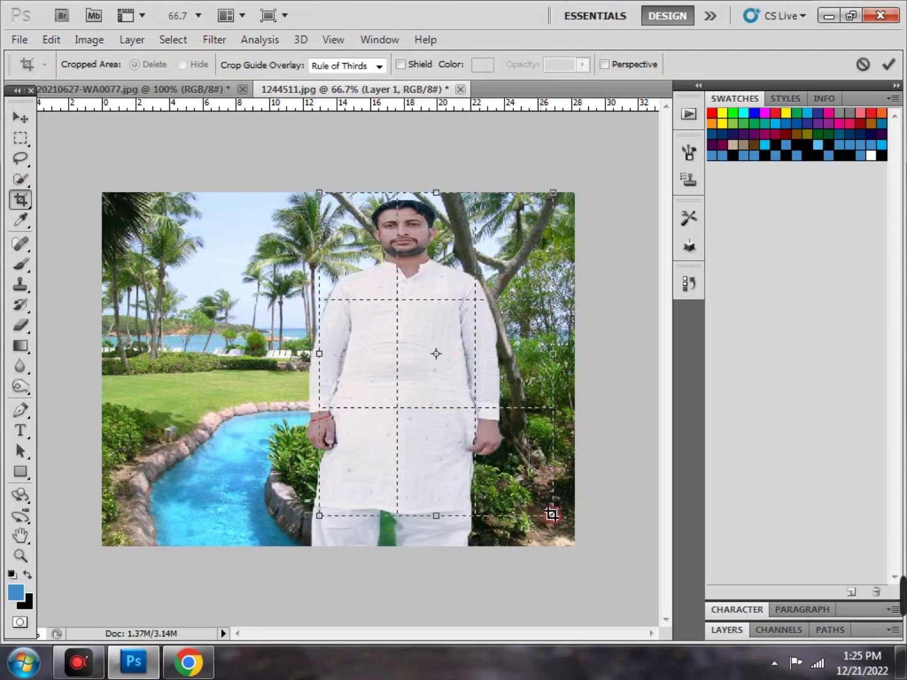
left_click_drag(322, 360, 241, 360)
left_click_drag(400, 515, 399, 545)
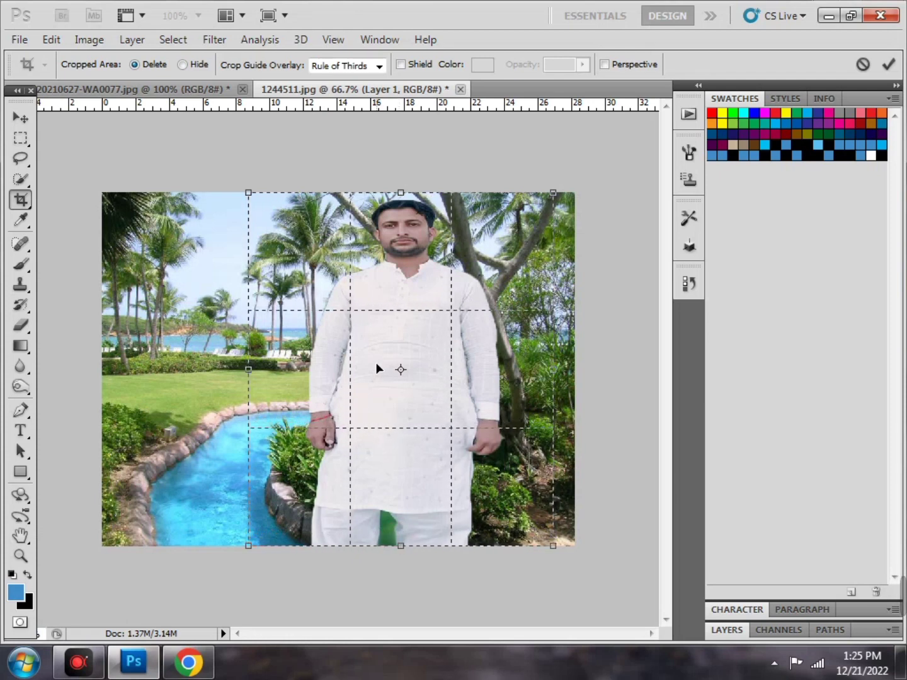
double_click(373, 362)
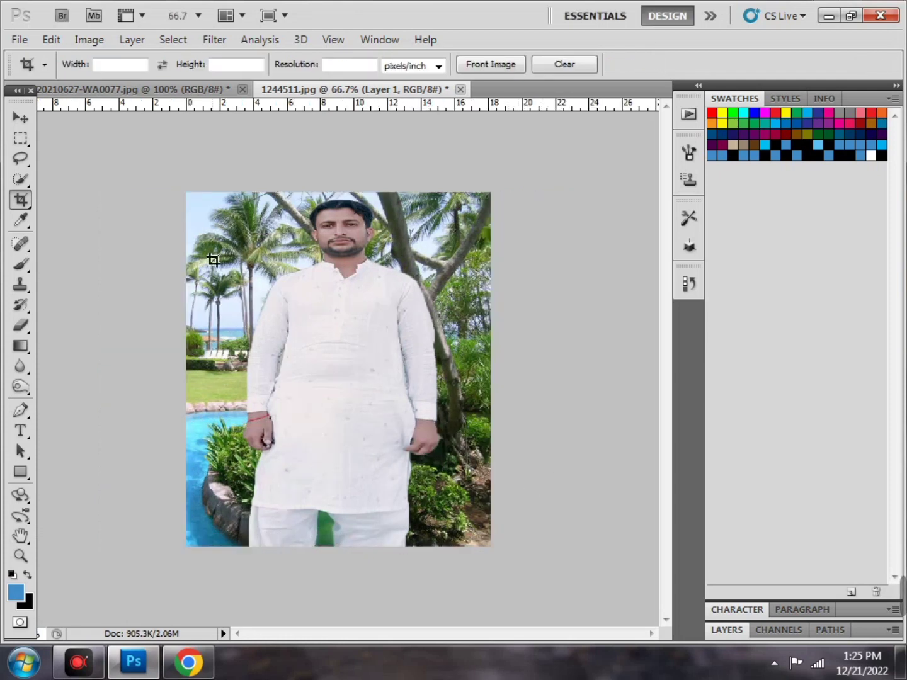
left_click(15, 118)
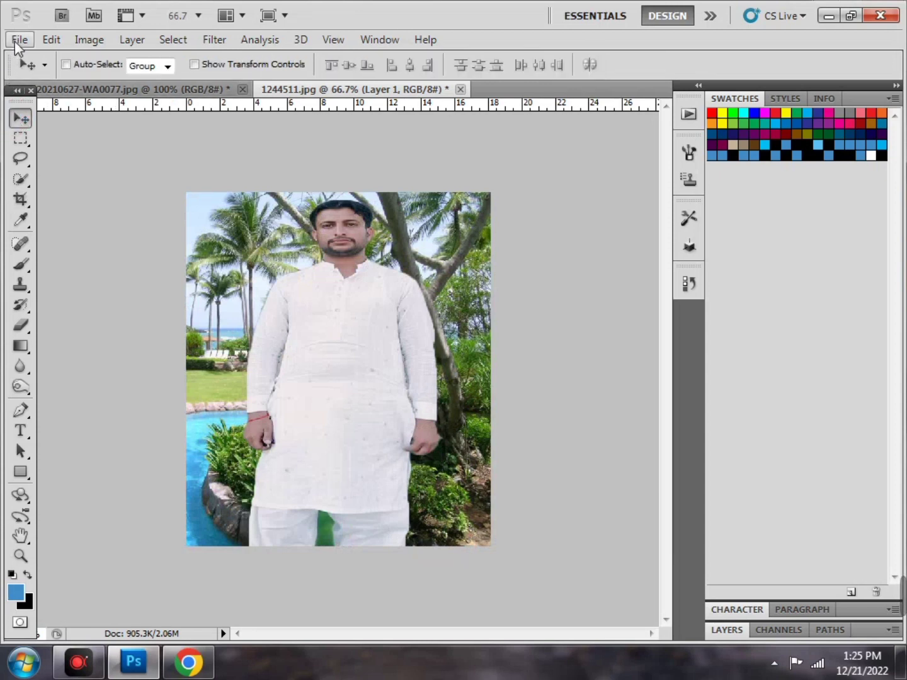
Select the entire cropped image with the Rectangular Marquee tool
left_click(19, 140)
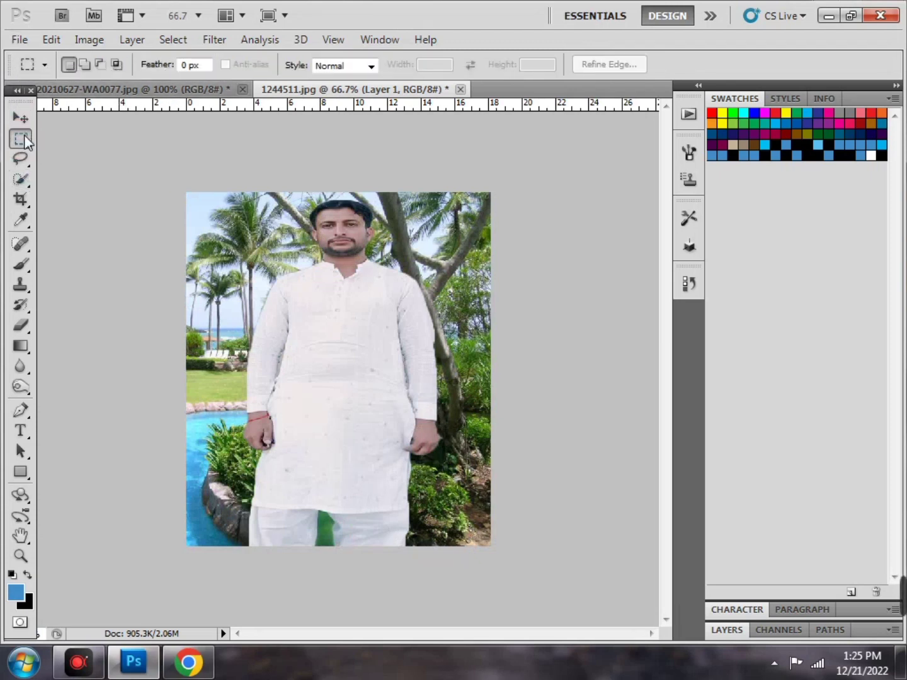
right_click(24, 140)
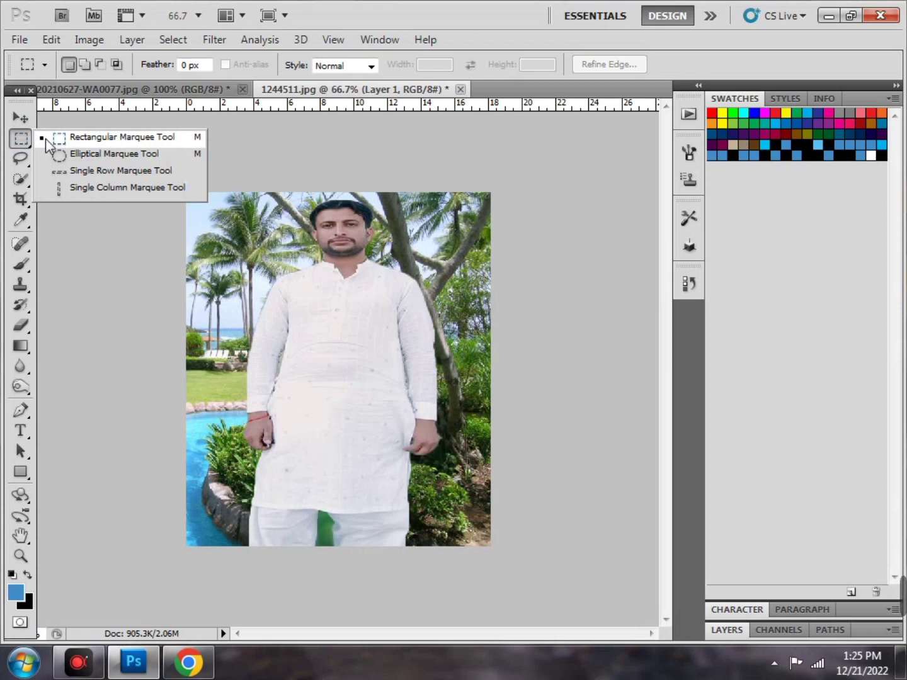
left_click(47, 139)
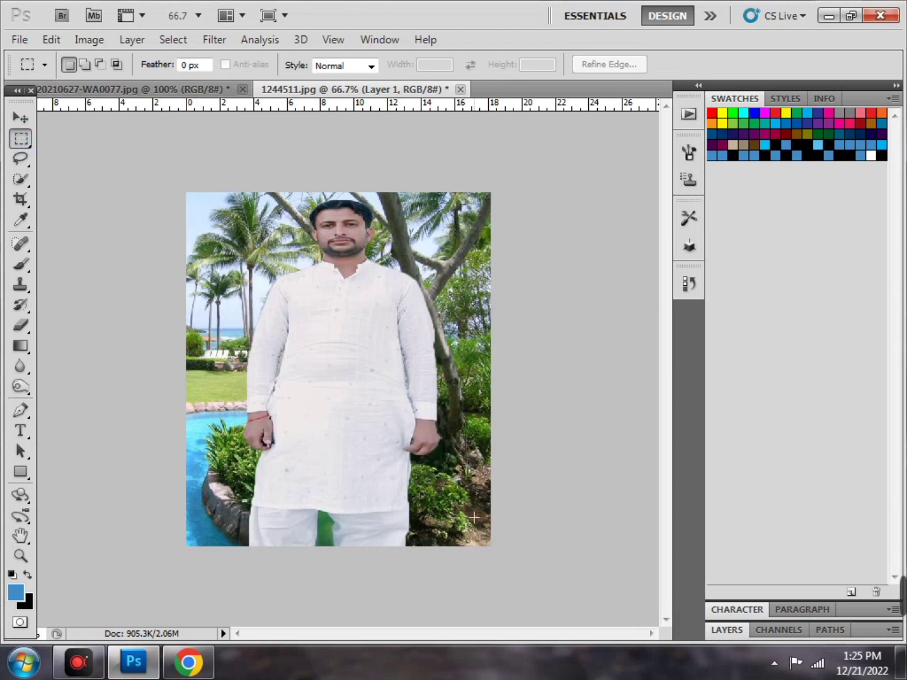
left_click_drag(331, 200, 697, 617)
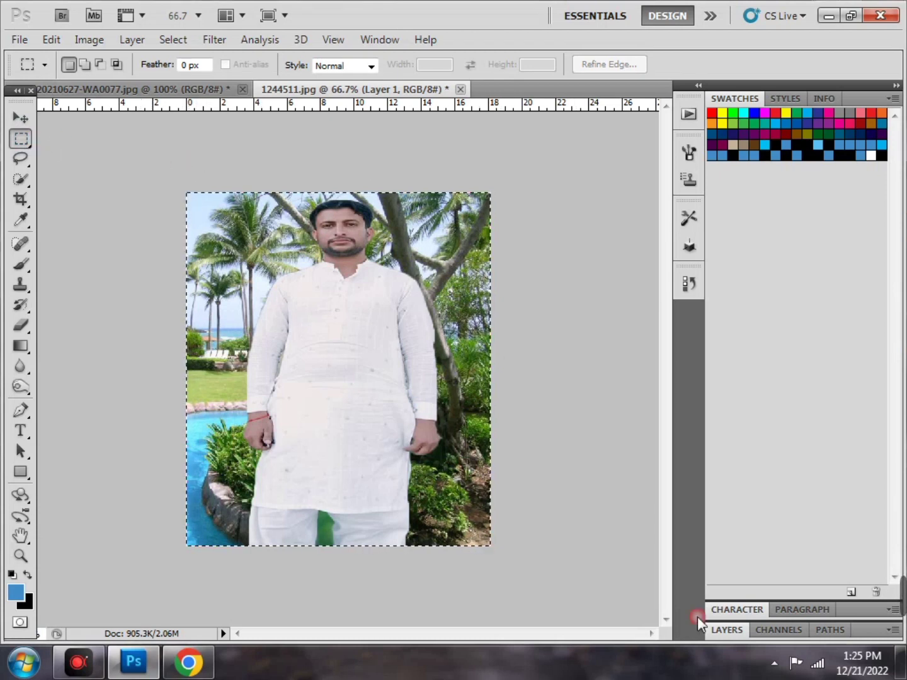
Apply Select > Modify > Border of 10 pixels, deselect, and call up Save As with Ctrl+Shift+S
left_click(173, 39)
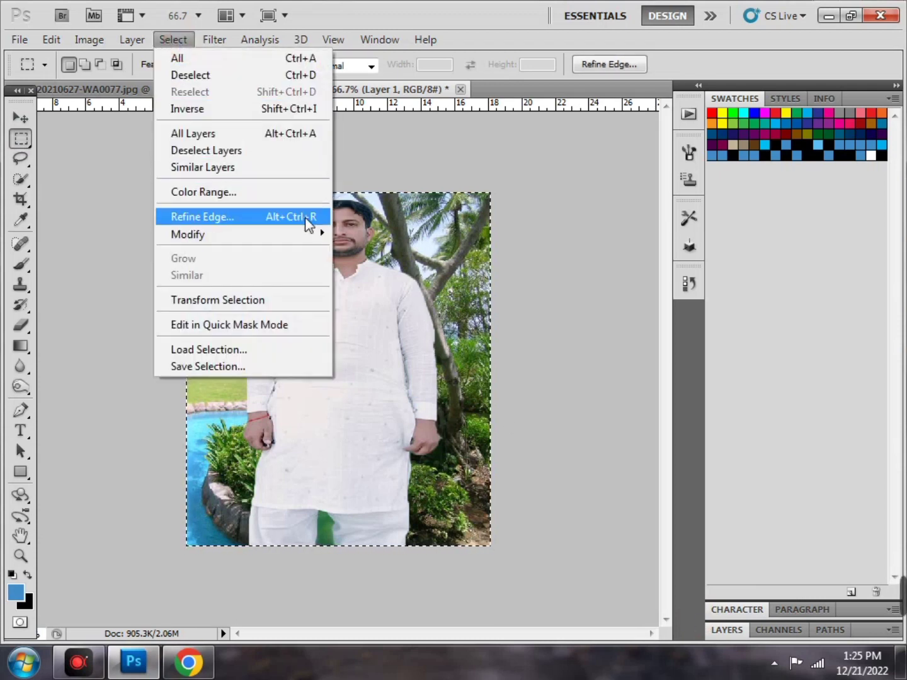
mouse_move(310, 234)
left_click(365, 234)
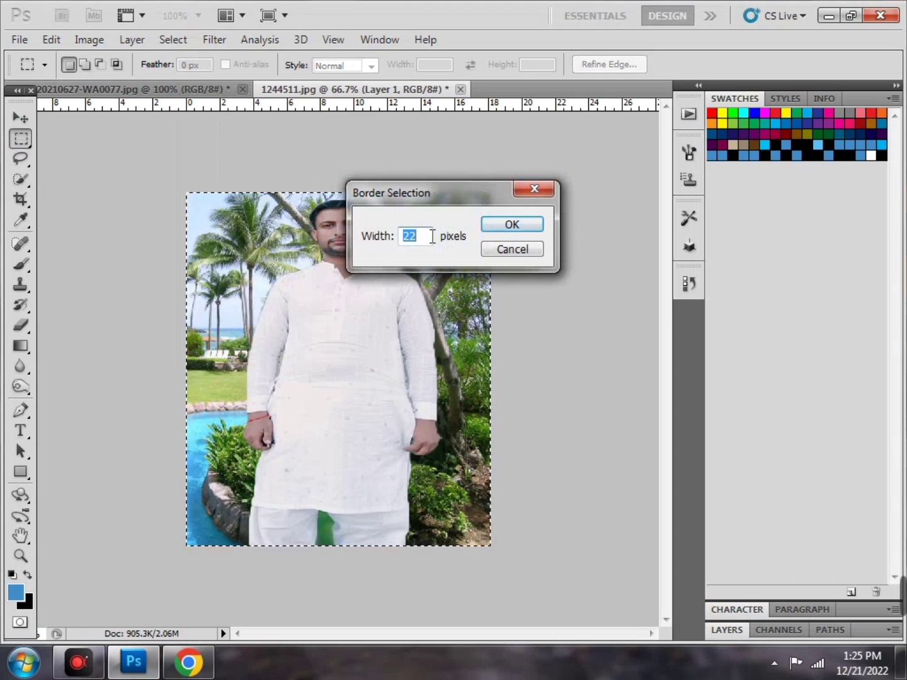
type("10")
left_click(489, 226)
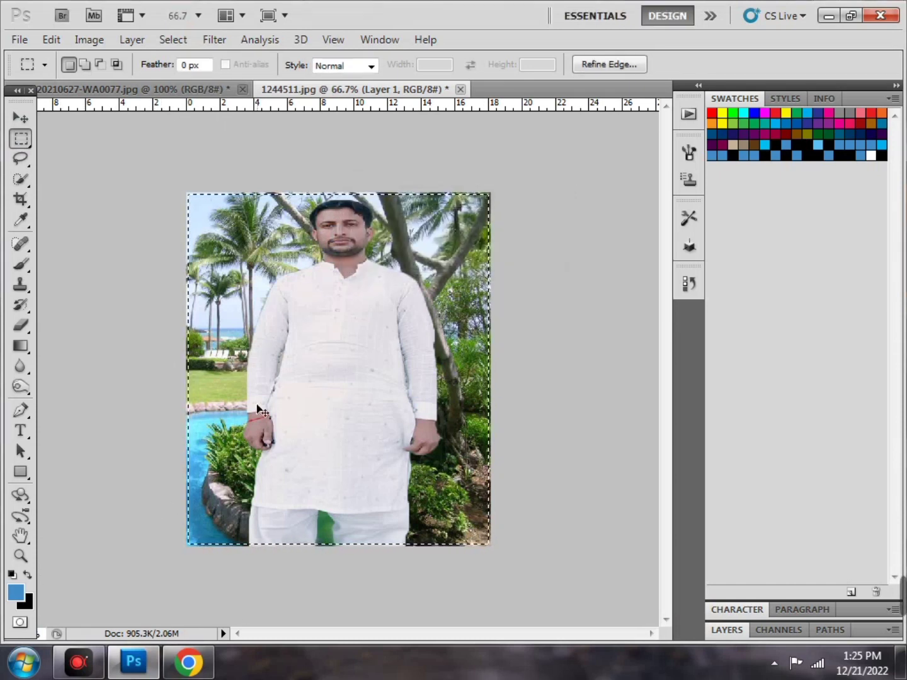
right_click(381, 245)
left_click(409, 259)
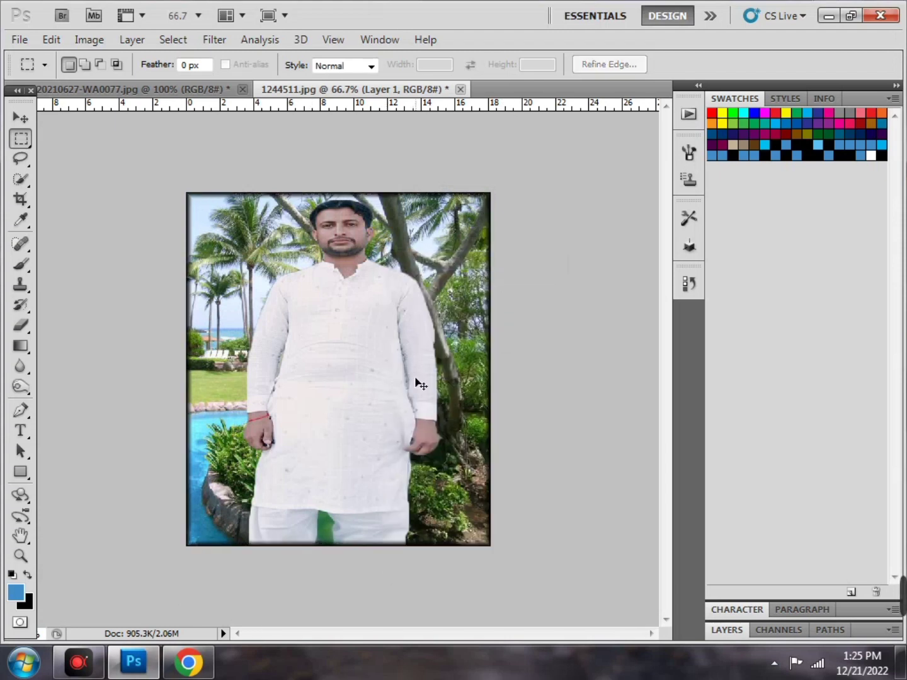
key("ctrl+shift+s")
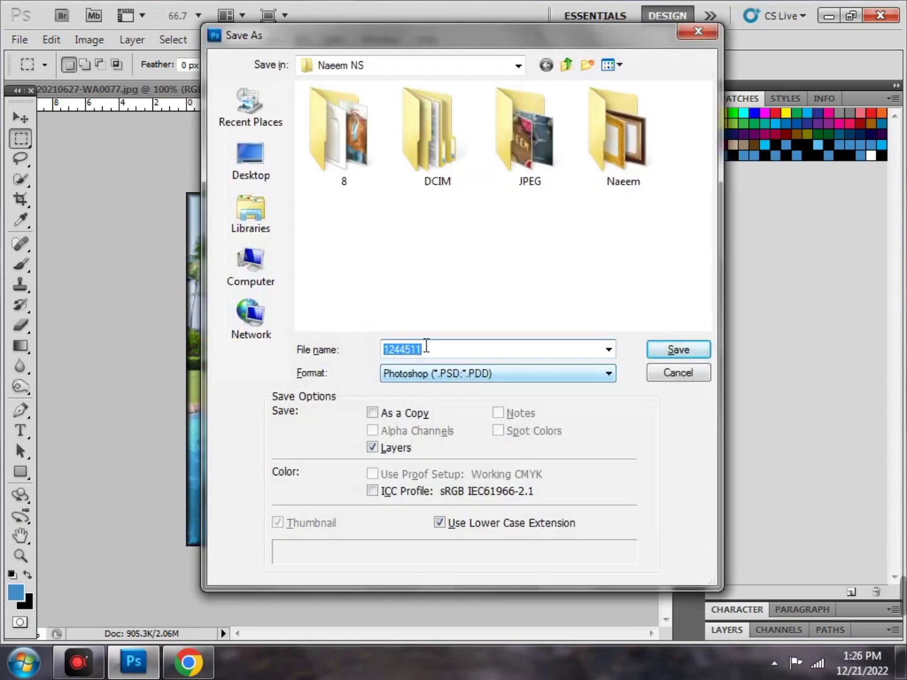
Save the picture to the Desktop as JPEG 12511.jpg at maximum quality 12, then minimize Photoshop
left_click(265, 161)
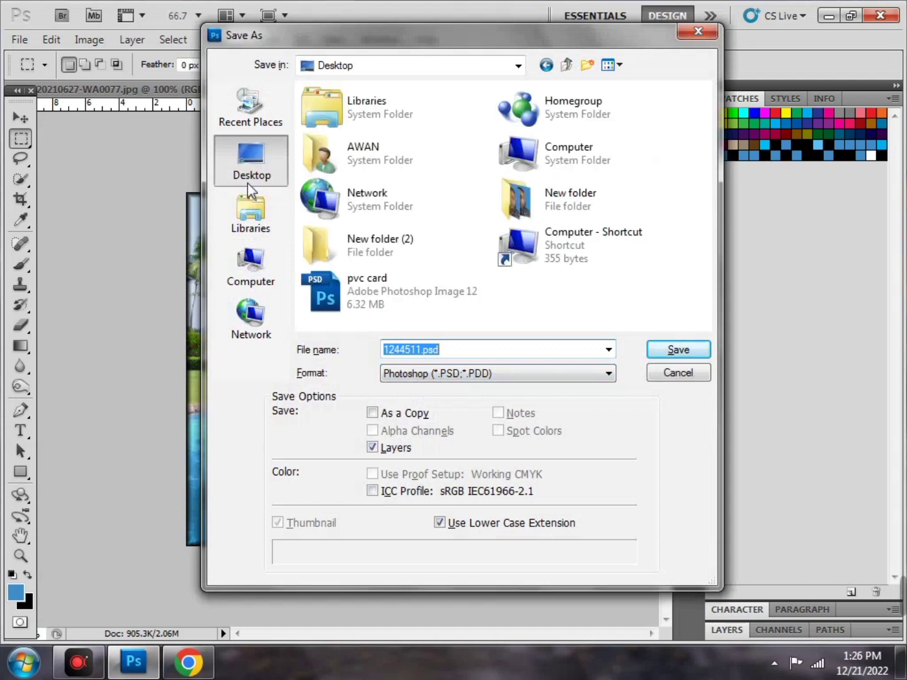
left_click(451, 378)
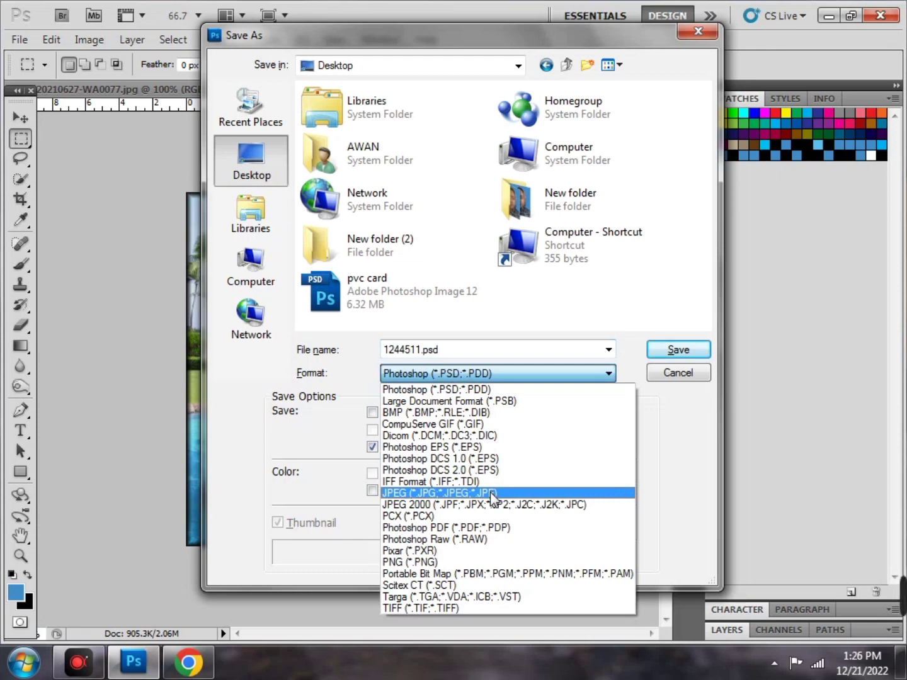
left_click(492, 495)
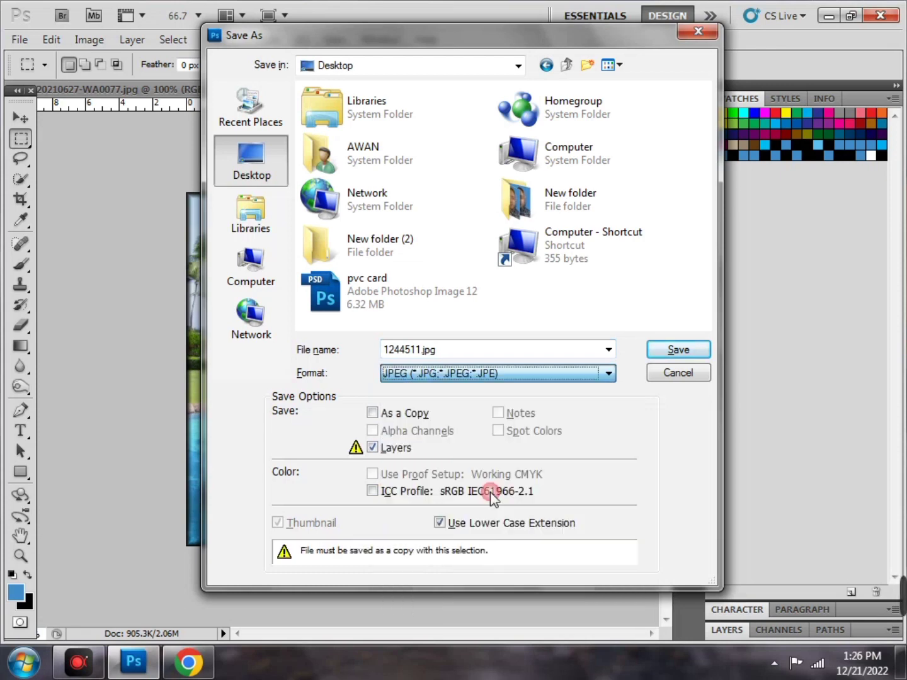
left_click(408, 350)
key("BackSpace")
key("BackSpace")
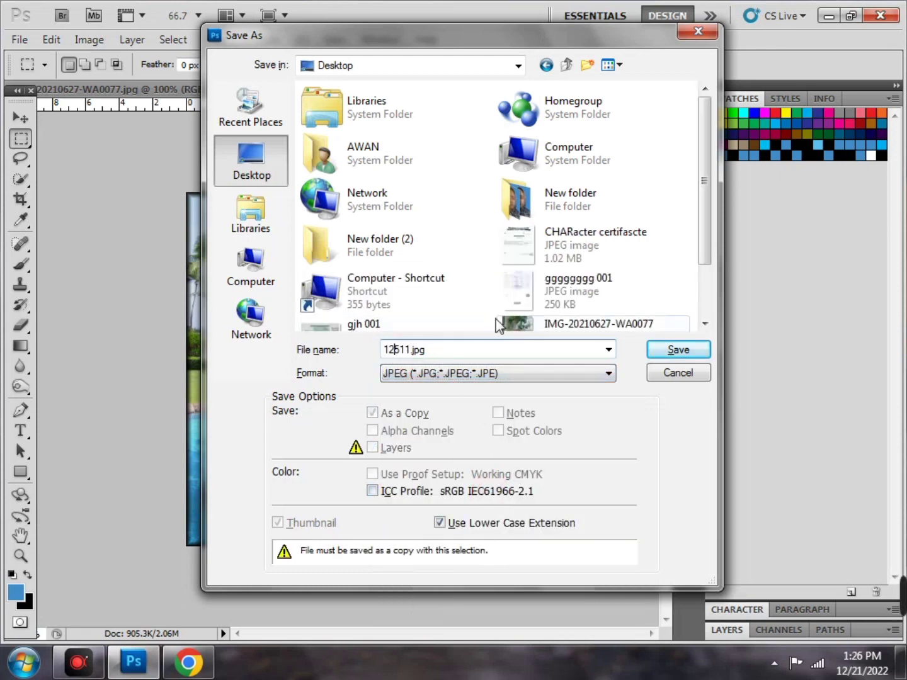
left_click(678, 351)
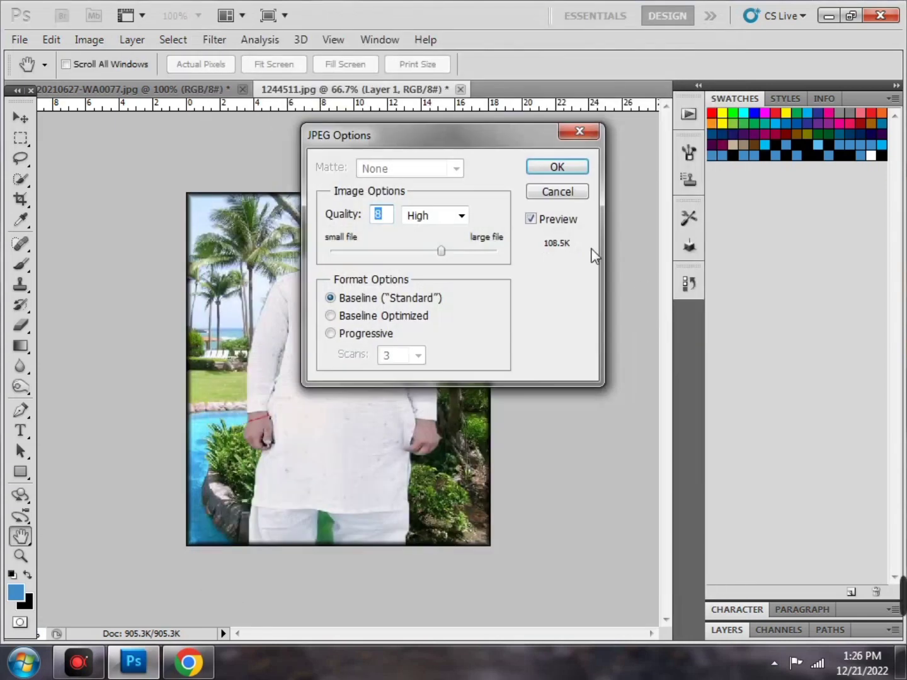
left_click_drag(484, 257, 529, 262)
left_click(575, 167)
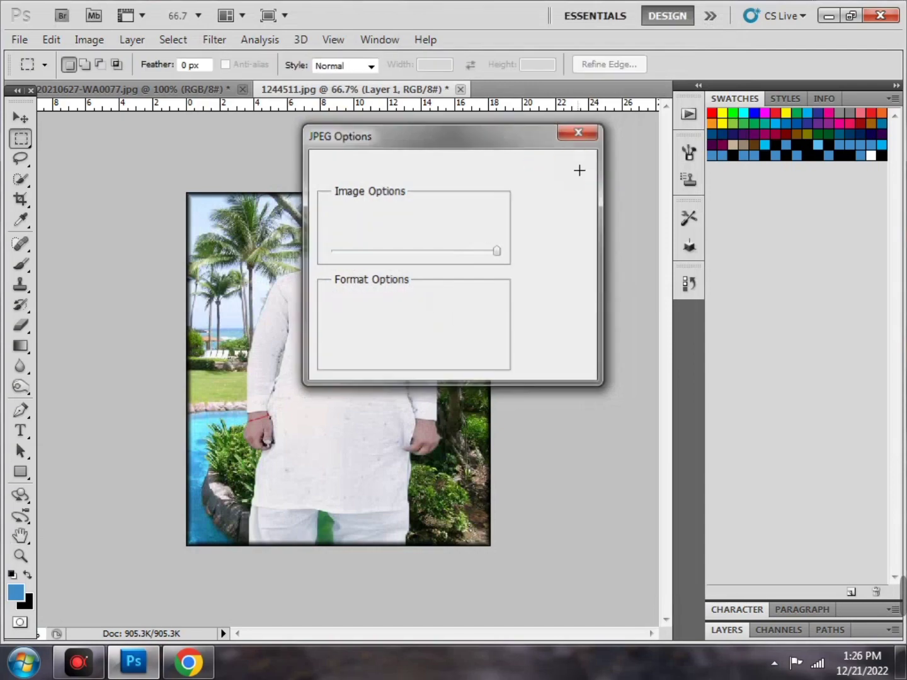
left_click(826, 17)
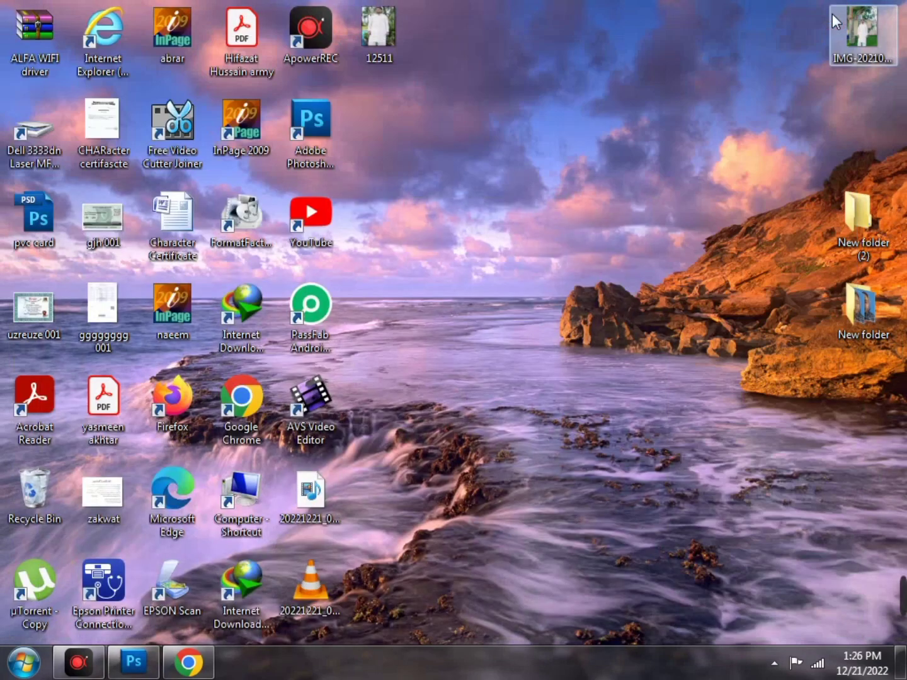
Preview the IMG and 12511 photos in Photo Viewer, then move the 12511 icon beside the IMG photo at the top-right
double_click(860, 34)
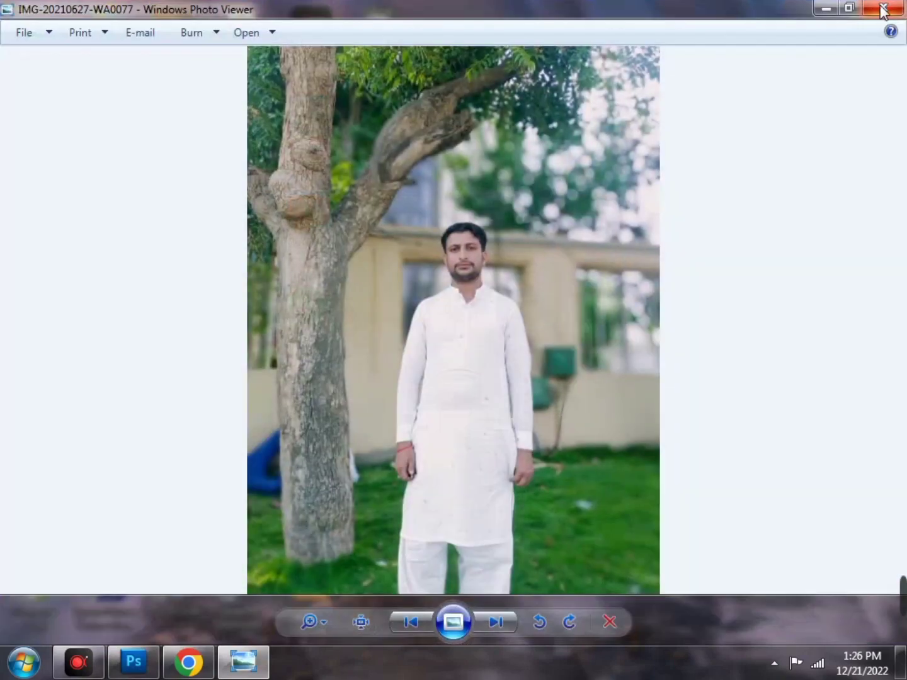
left_click(888, 9)
double_click(376, 34)
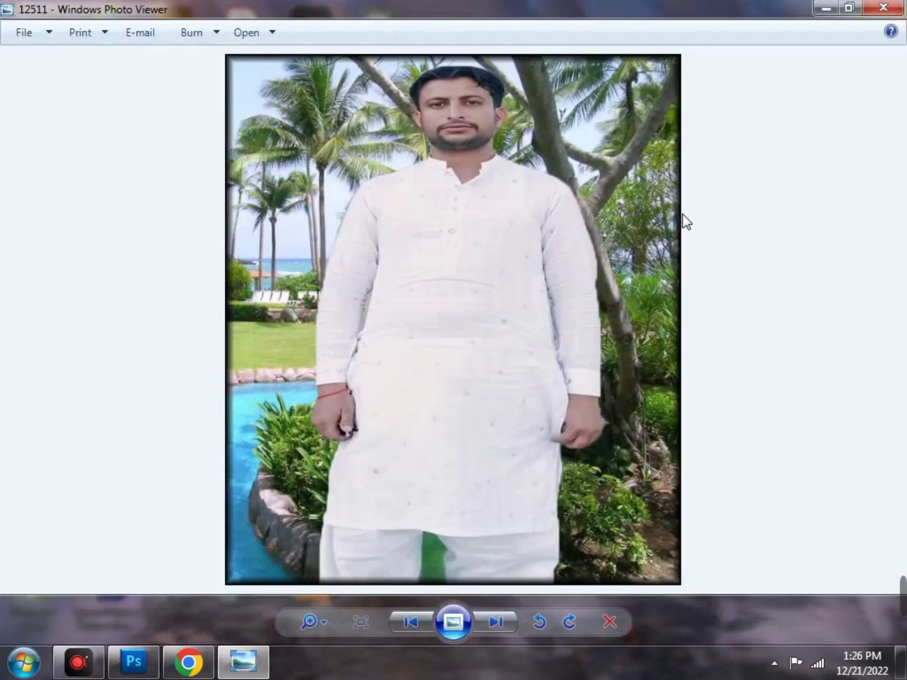
key("alt+F4")
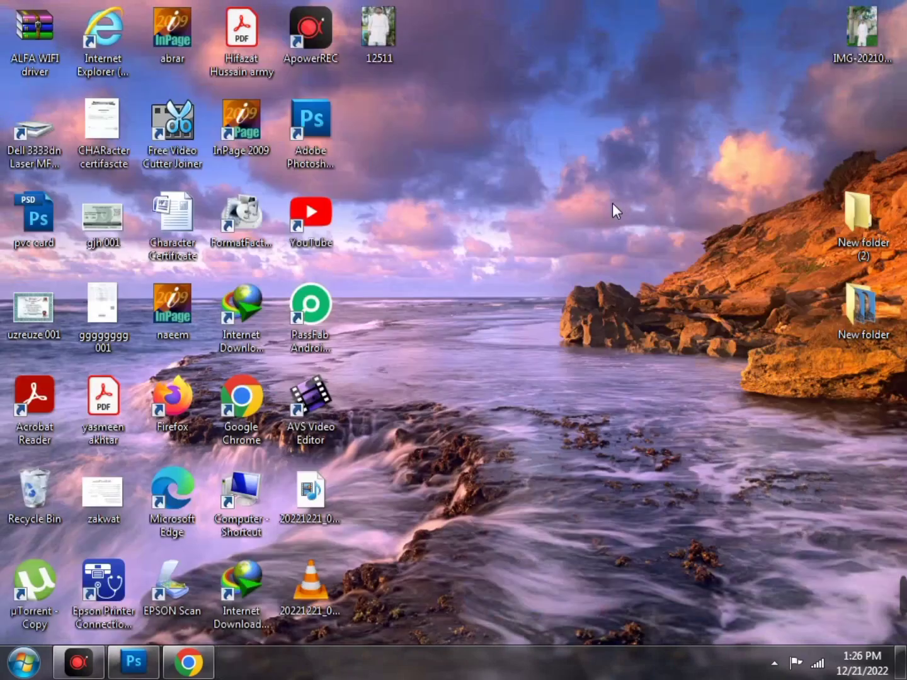
left_click_drag(416, 40, 764, 24)
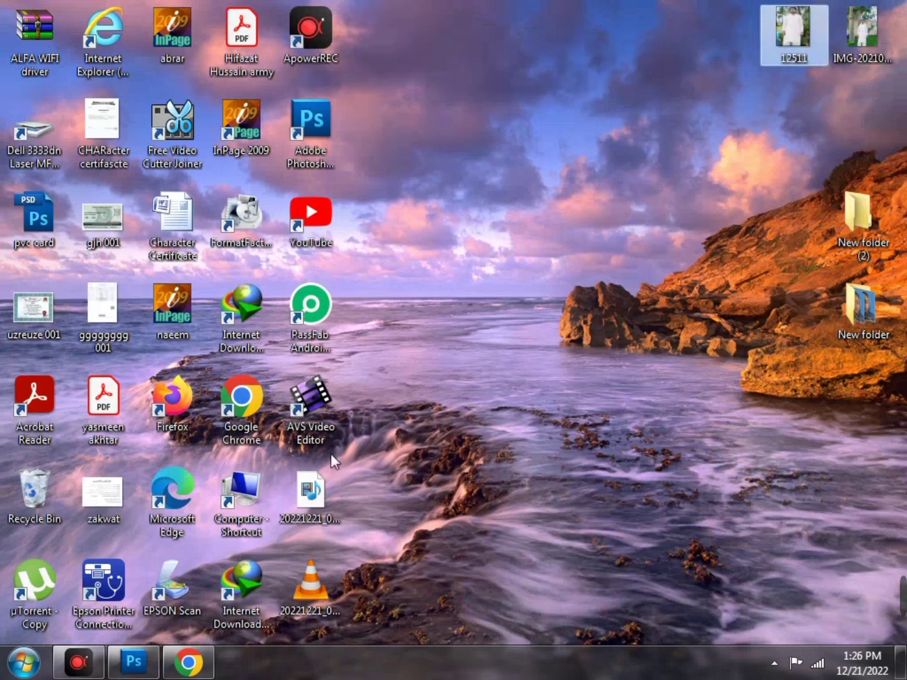
Restore Photoshop showing the palm-tree portrait, then bring up the screen recorder
left_click(133, 662)
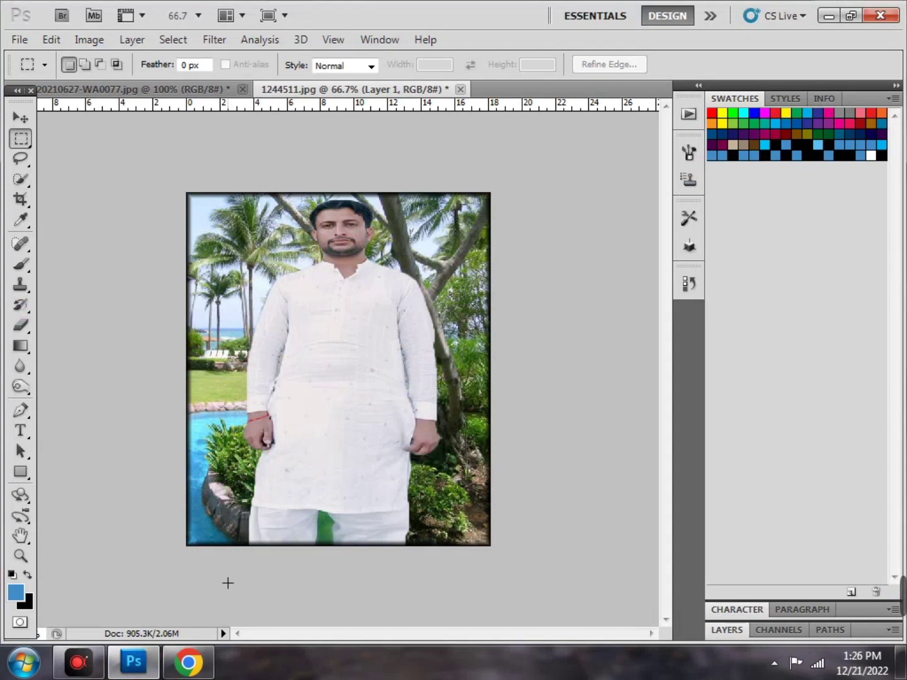
left_click(92, 671)
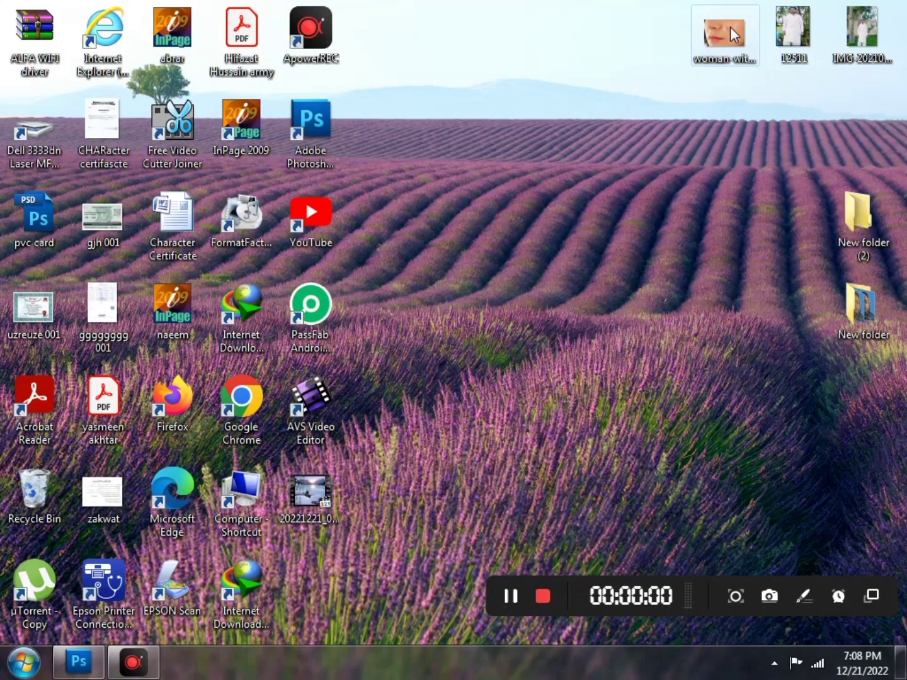
Drag the woman-with-pimples JPEG from the desktop into Photoshop to open it
left_click_drag(729, 27, 301, 411)
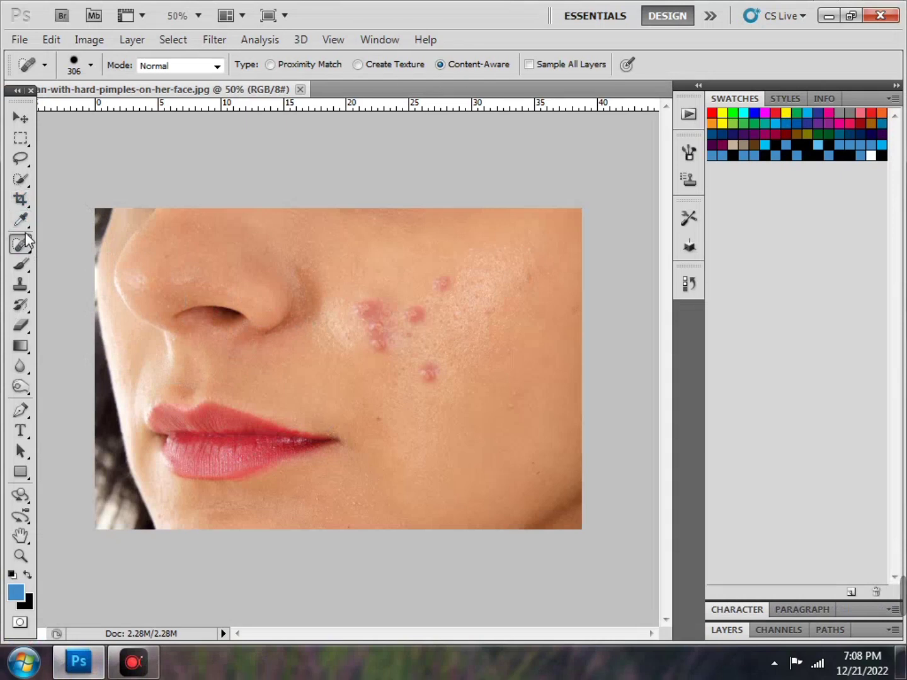
Select the Spot Healing Brush Tool from the healing tools flyout
right_click(23, 246)
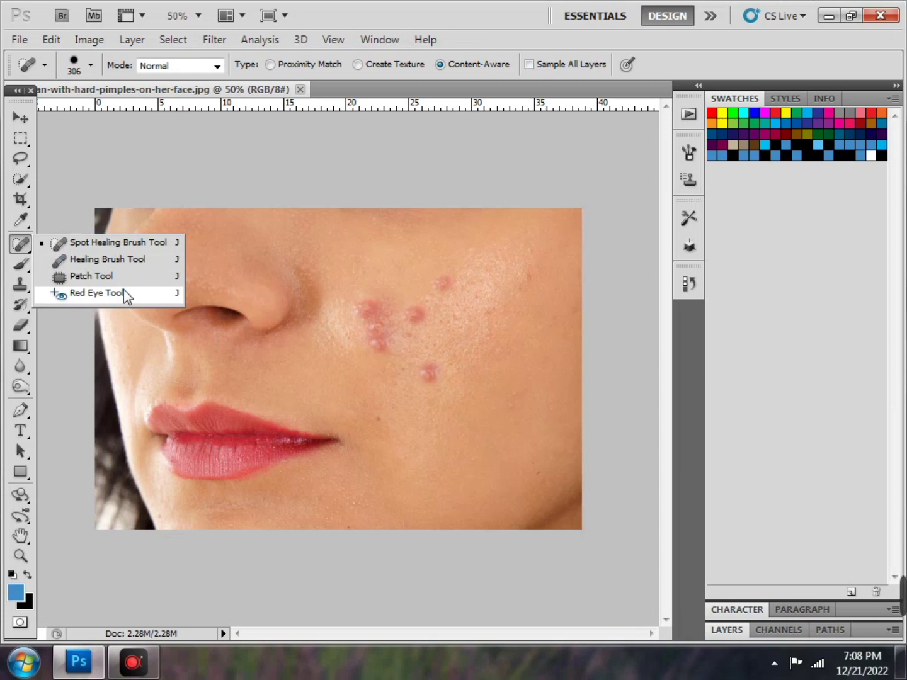
left_click(25, 245)
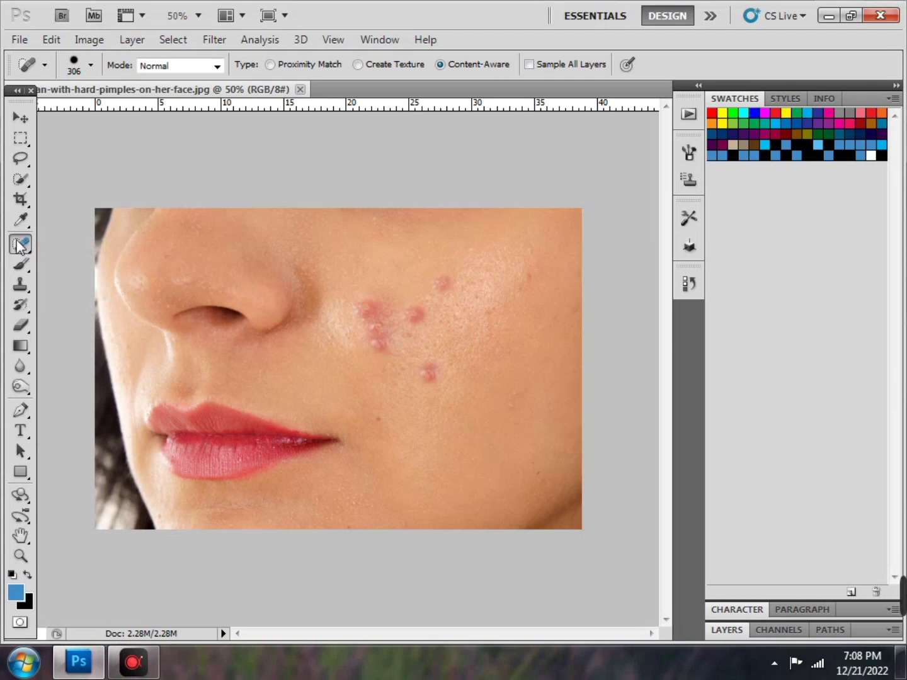
left_click(18, 244)
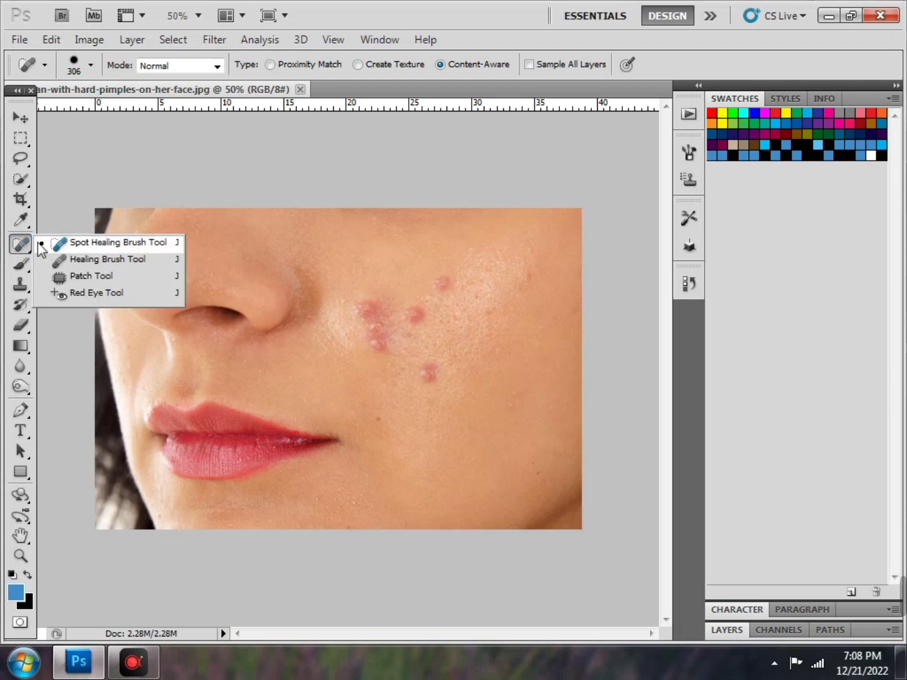
left_click(41, 248)
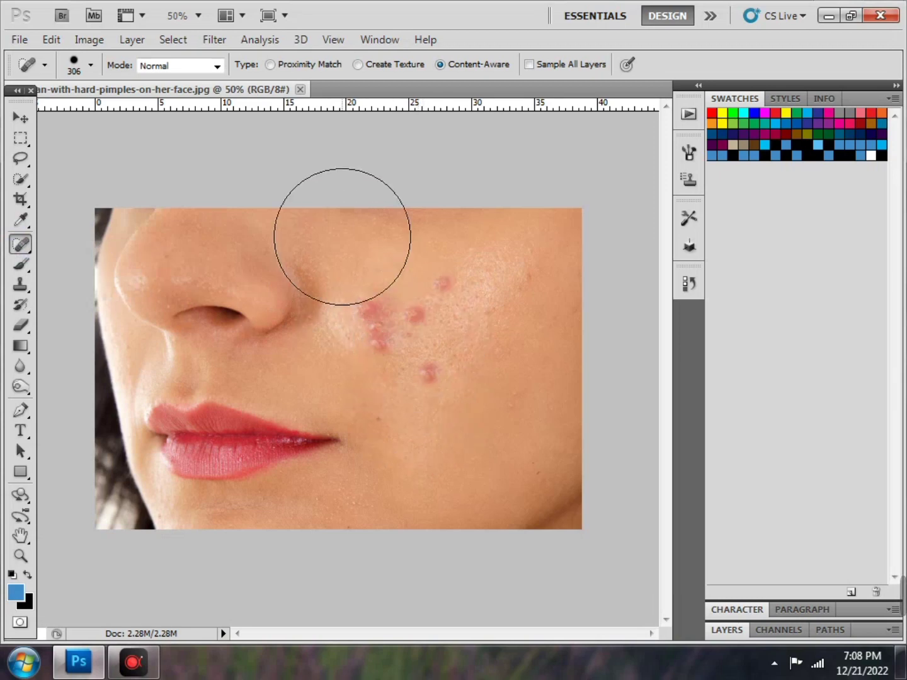
Reduce the spot healing brush size from 306 px to under 80 px in the brush picker
left_click(92, 65)
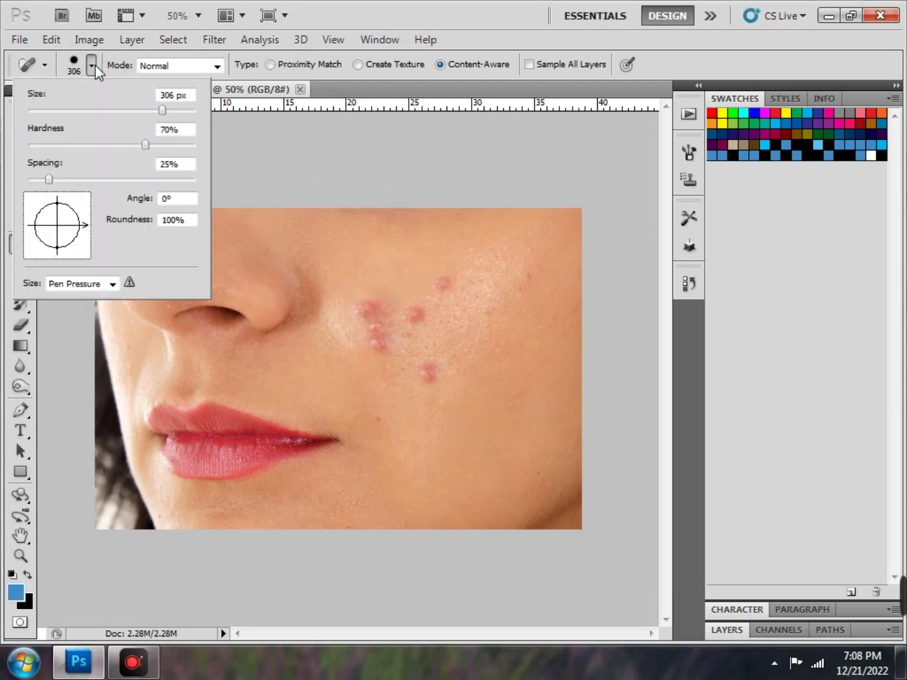
left_click(117, 109)
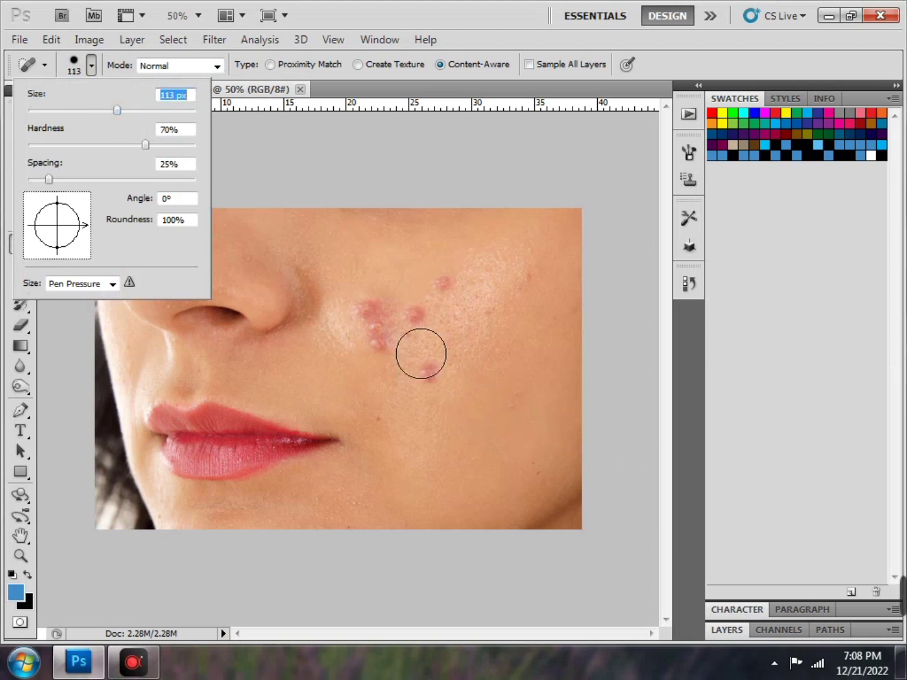
scroll(417, 315, "down", 1)
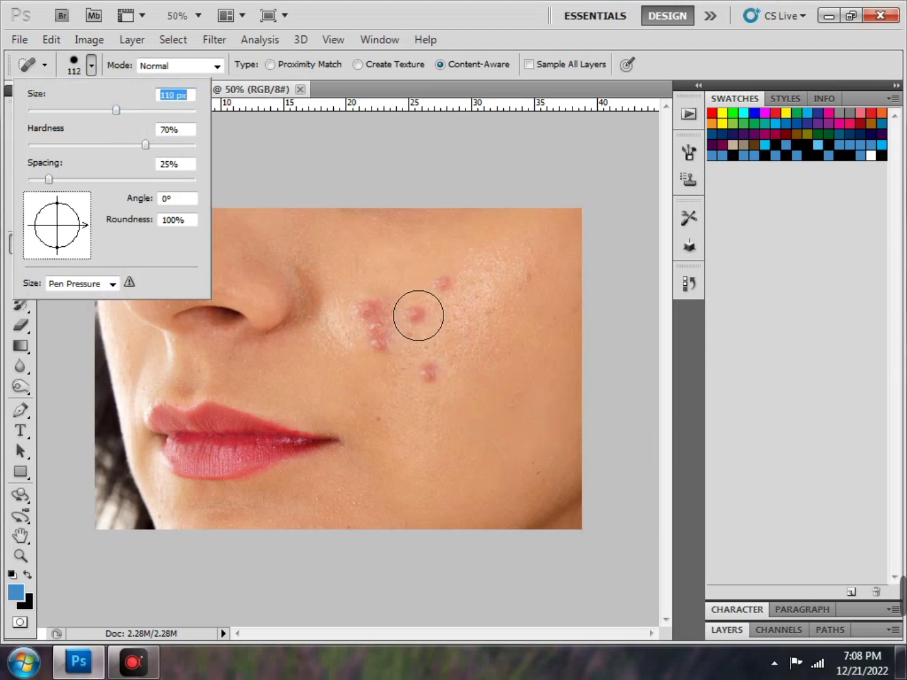
scroll(419, 315, "down", 3)
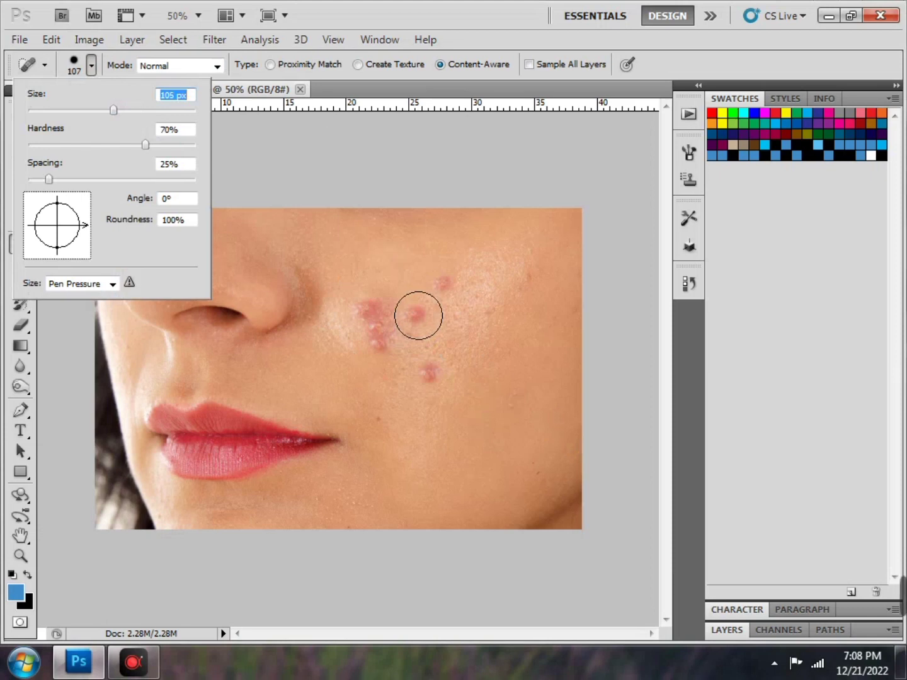
key("Down")
key("Down")
key("Down")
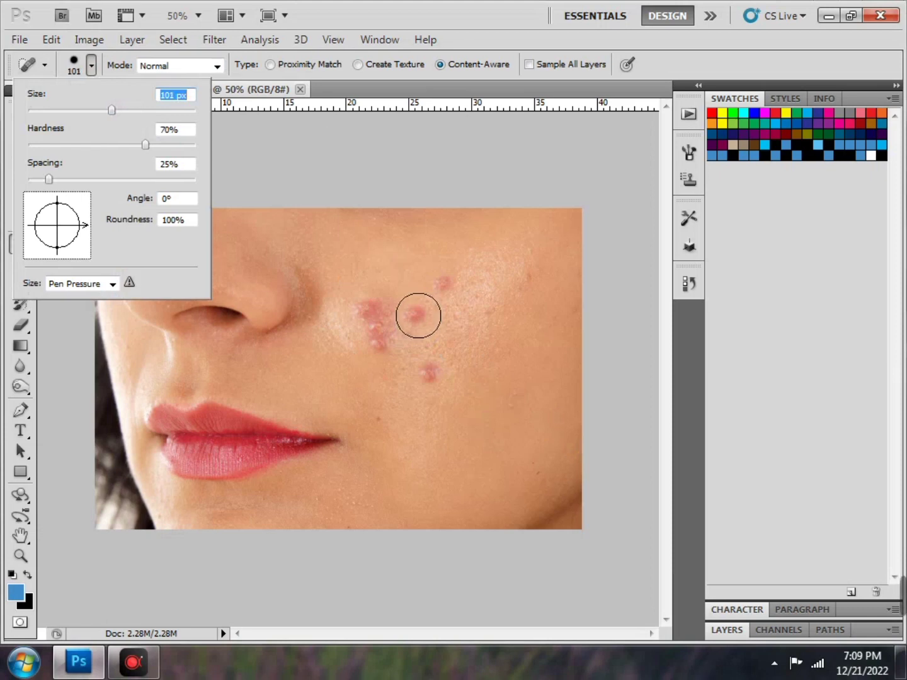
key("Down")
key("Down")
key("Down")
key("Down")
key("Down")
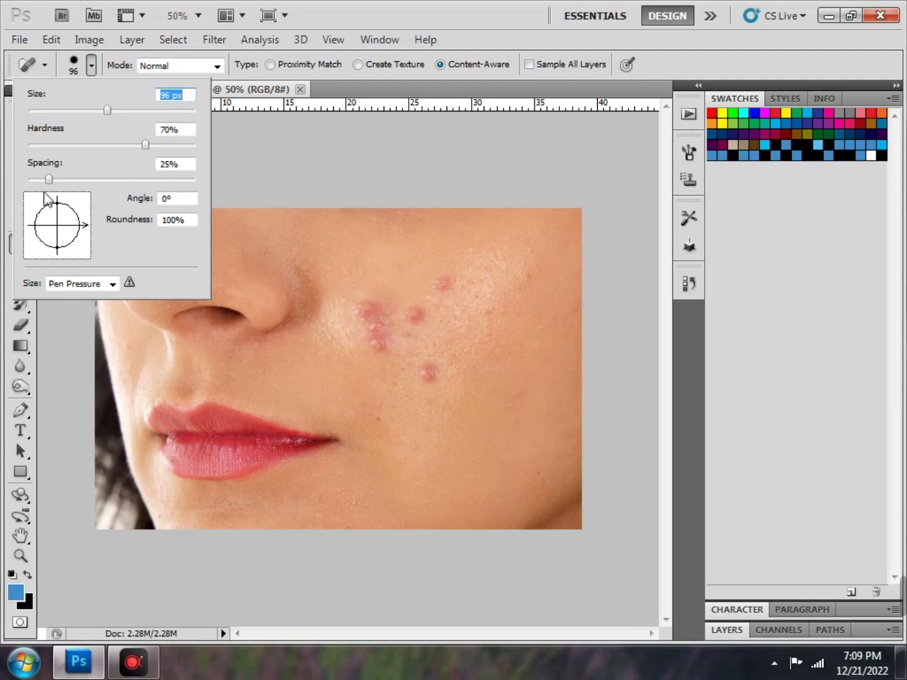
left_click_drag(107, 110, 84, 111)
left_click(92, 65)
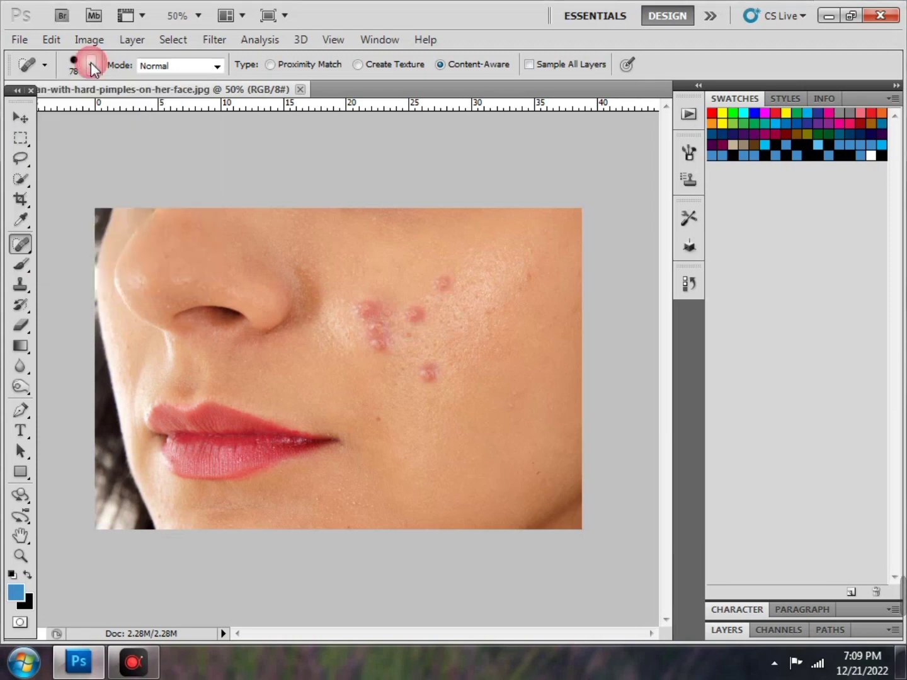
left_click(92, 67)
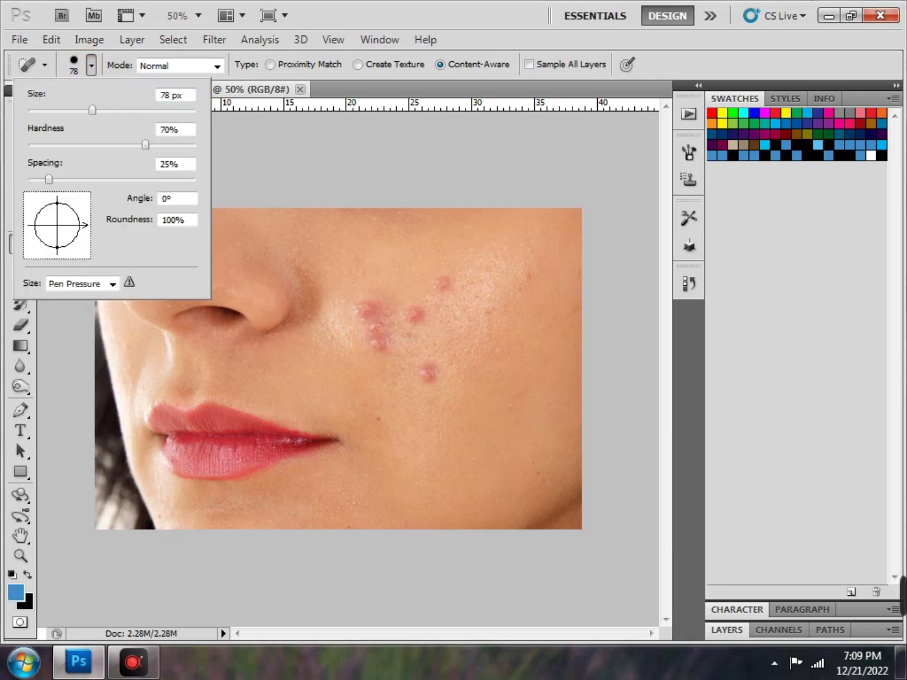
left_click(144, 665)
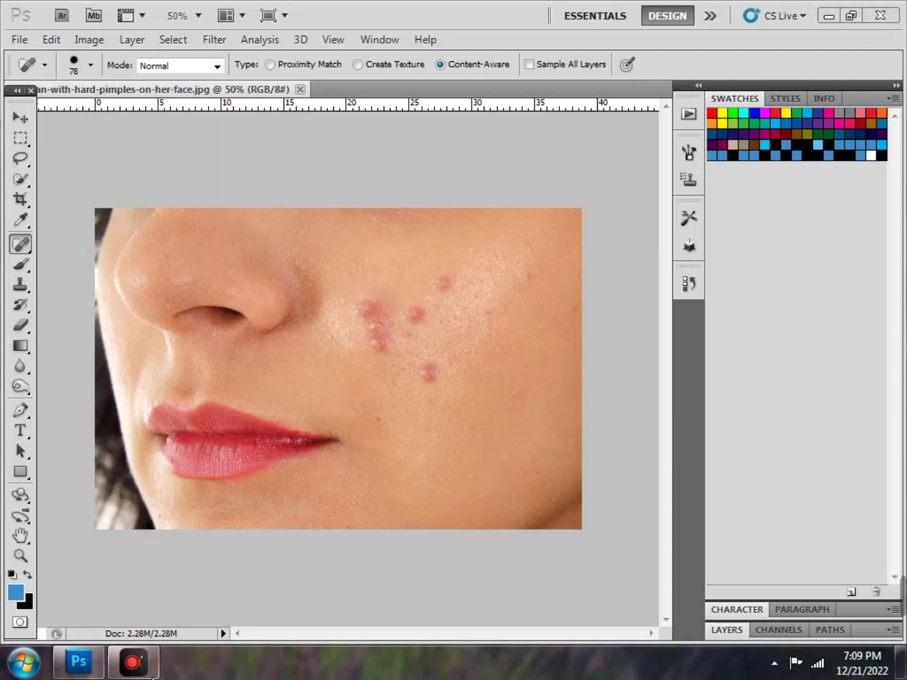
left_click(118, 669)
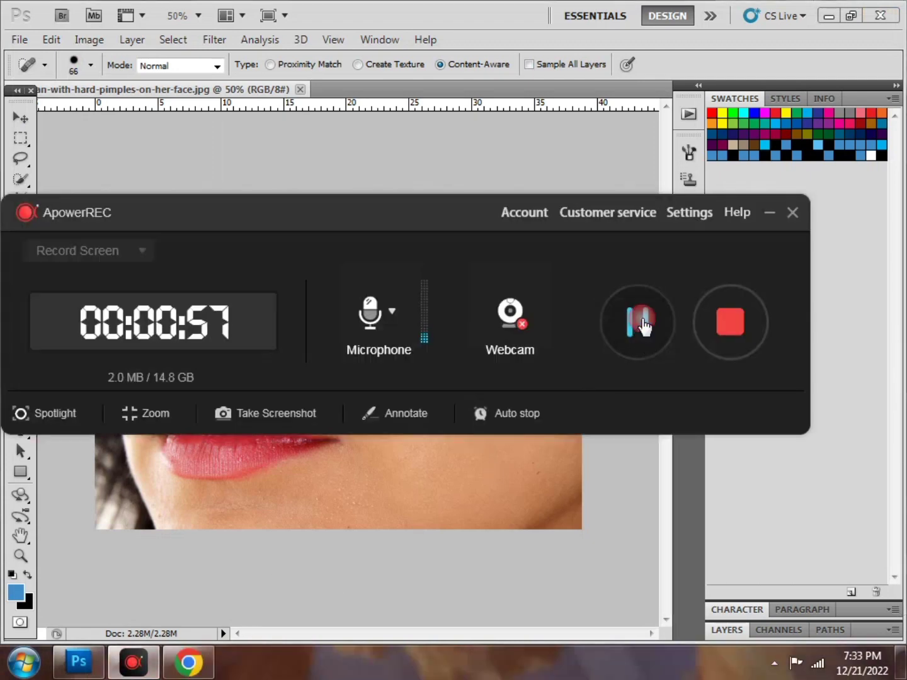
Spot-heal the scattered pimples and the red cluster on the cheek beside the nose
left_click(774, 214)
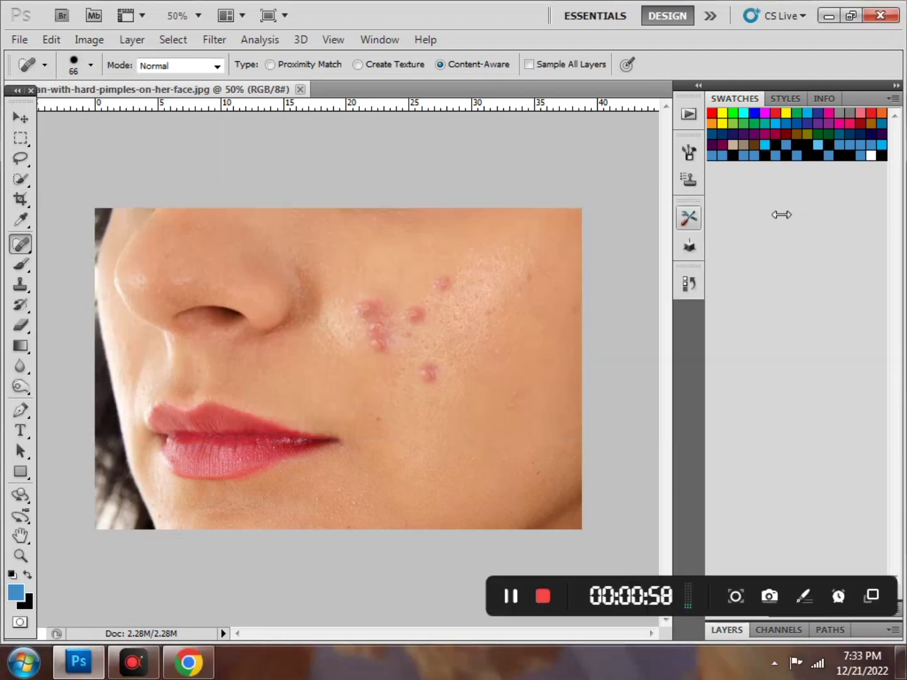
left_click(445, 286)
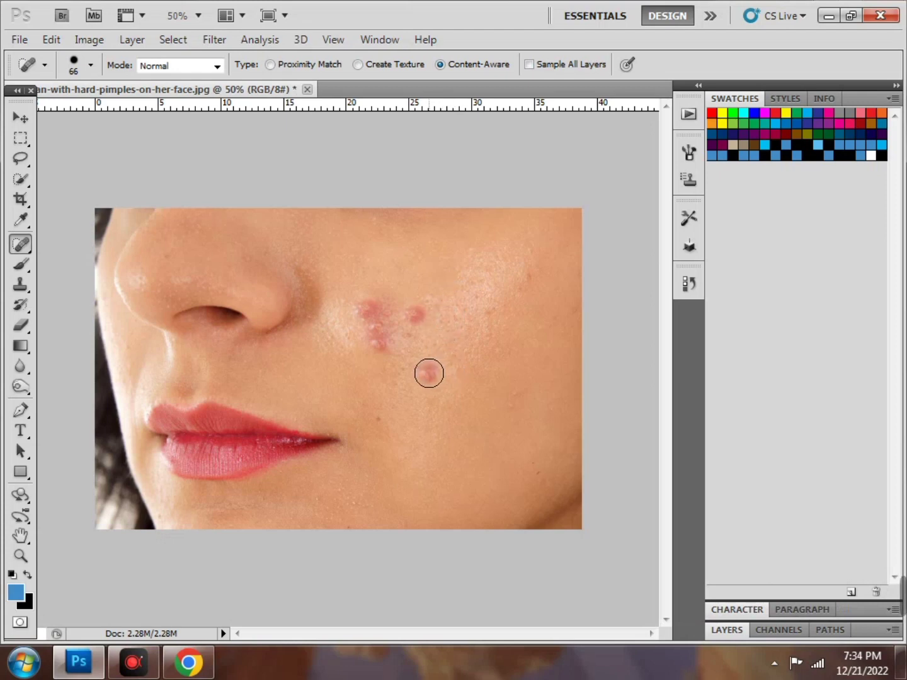
left_click(428, 374)
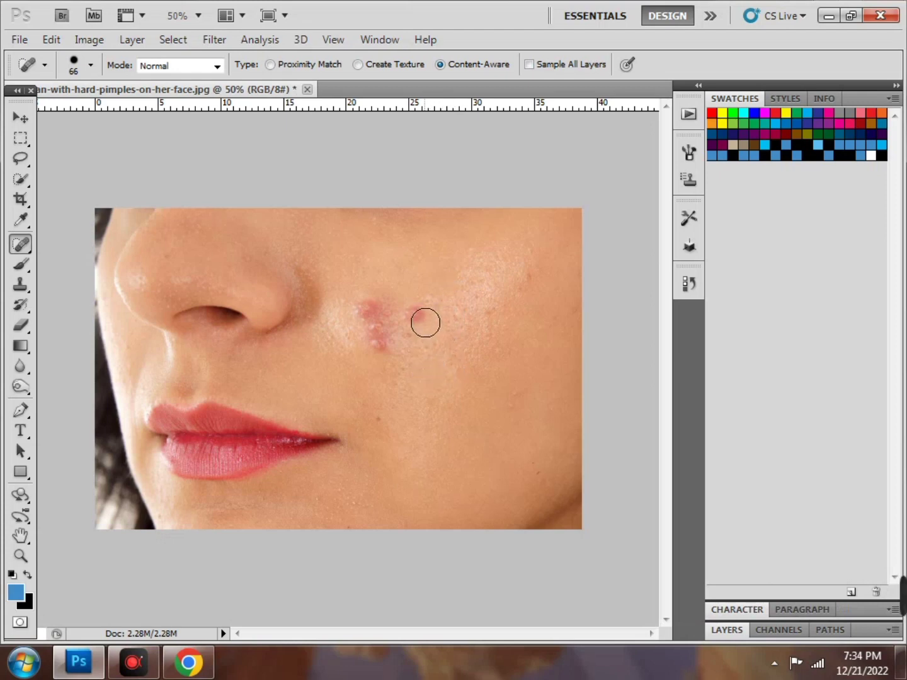
left_click(418, 315)
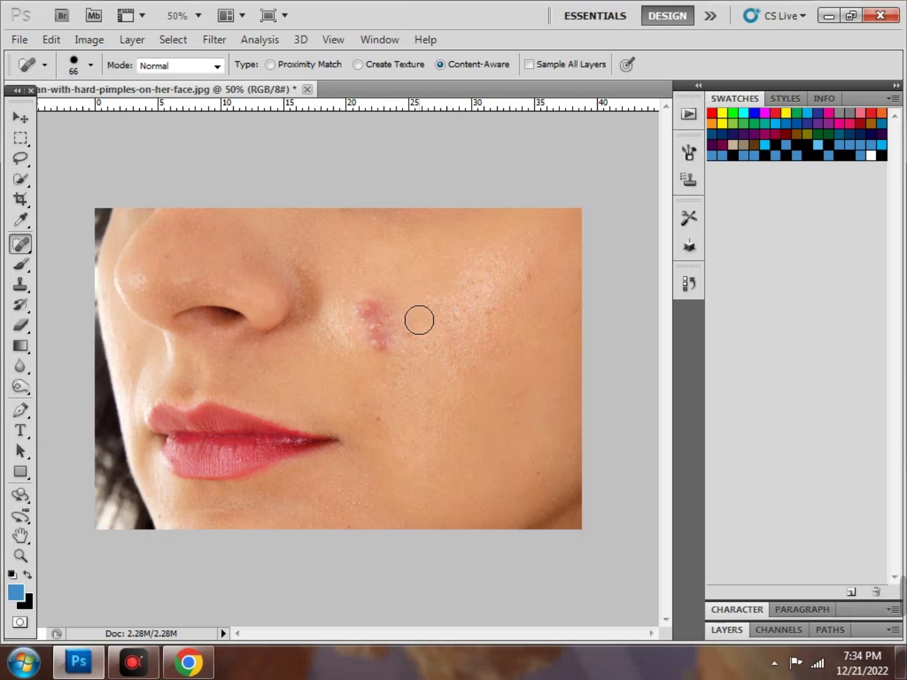
left_click(377, 349)
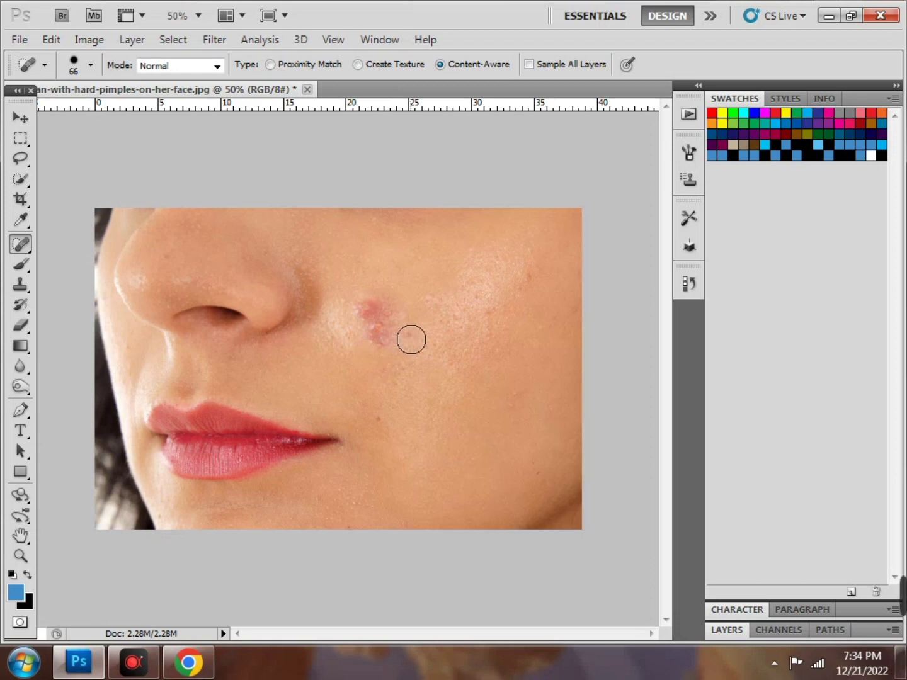
left_click(375, 332)
left_click(375, 332)
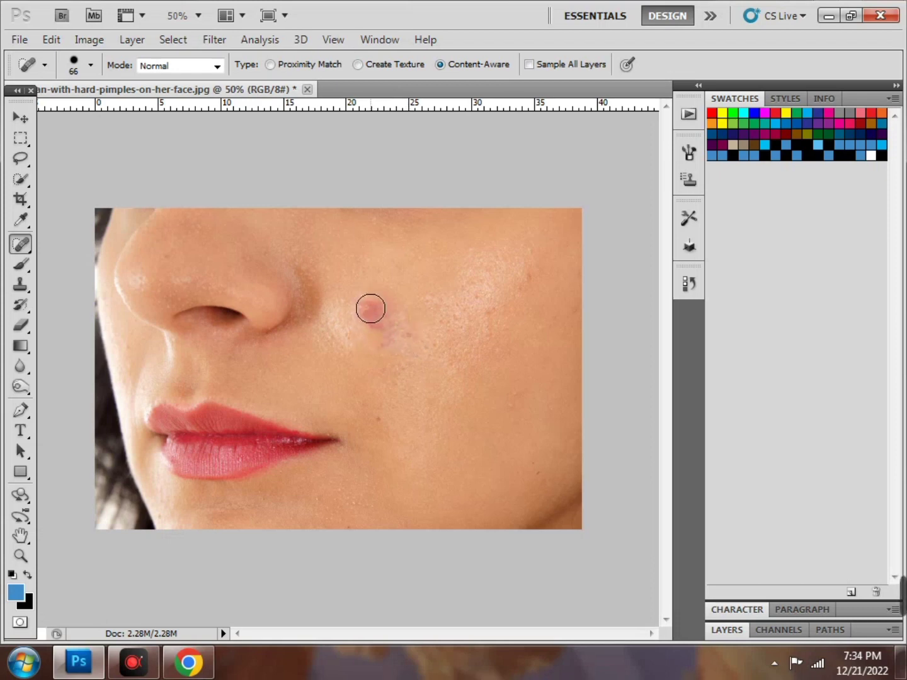
left_click(365, 309)
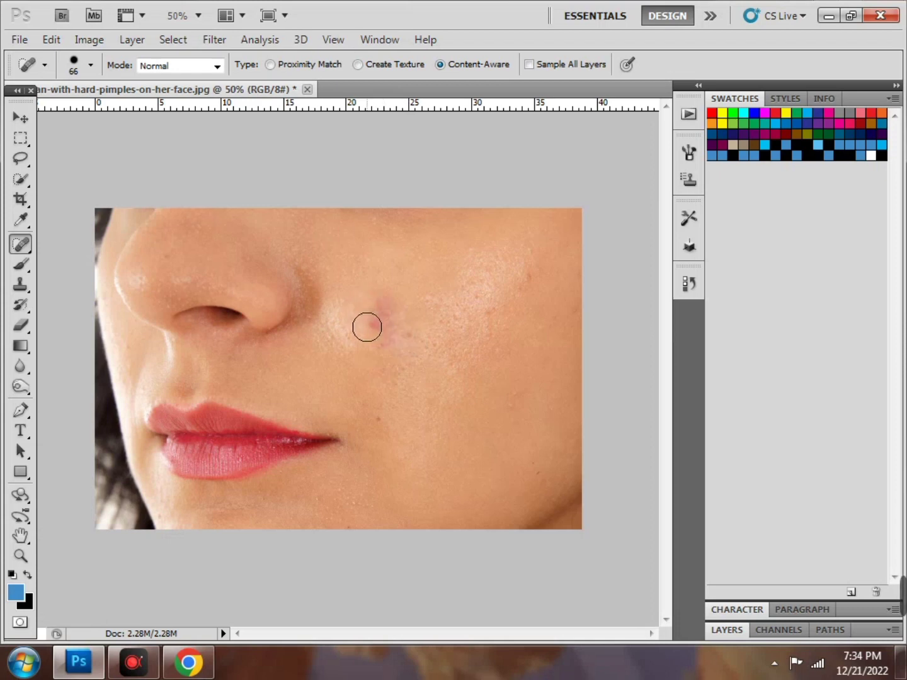
left_click(377, 328)
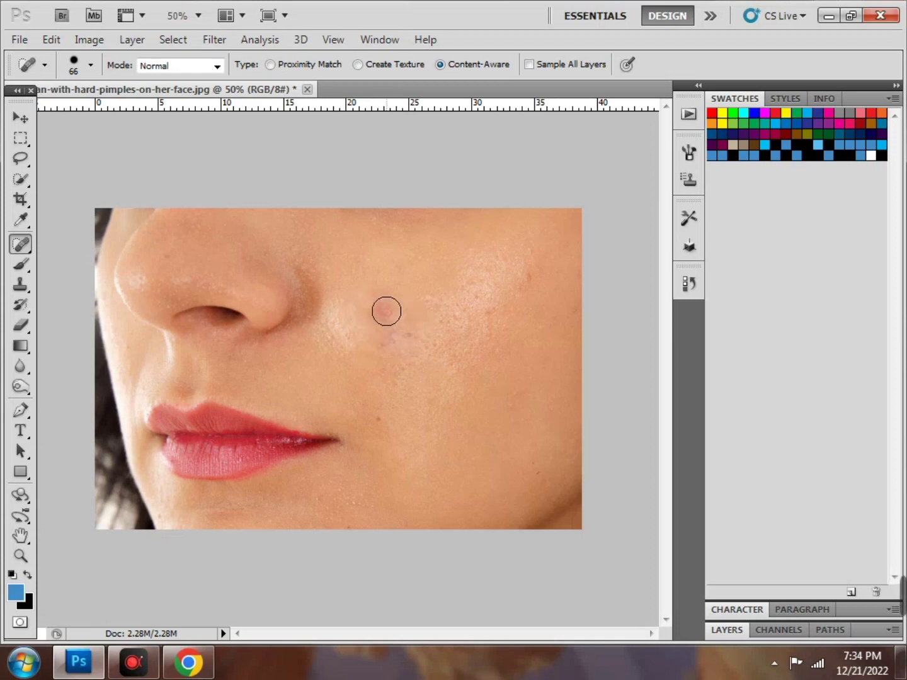
left_click(386, 311)
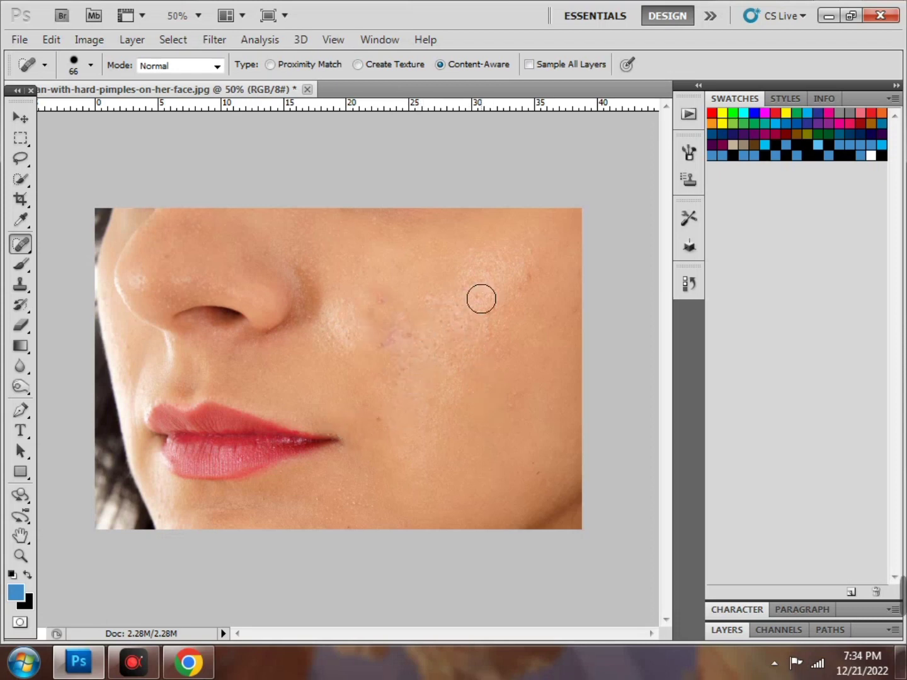
Reselect the Spot Healing Brush and heal the remaining spots on the upper and lower cheek
left_click(28, 242)
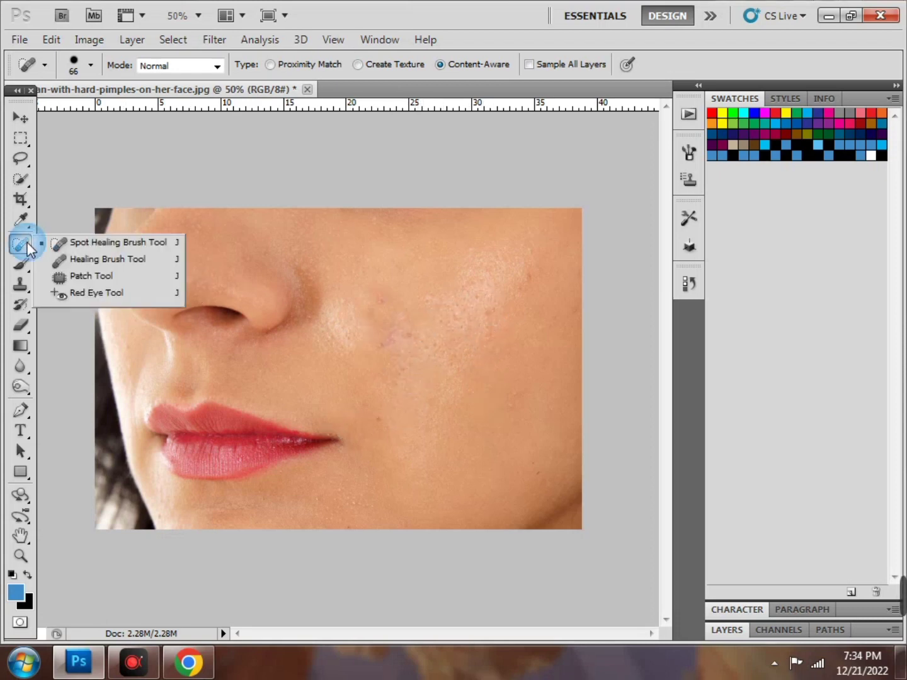
left_click(67, 245)
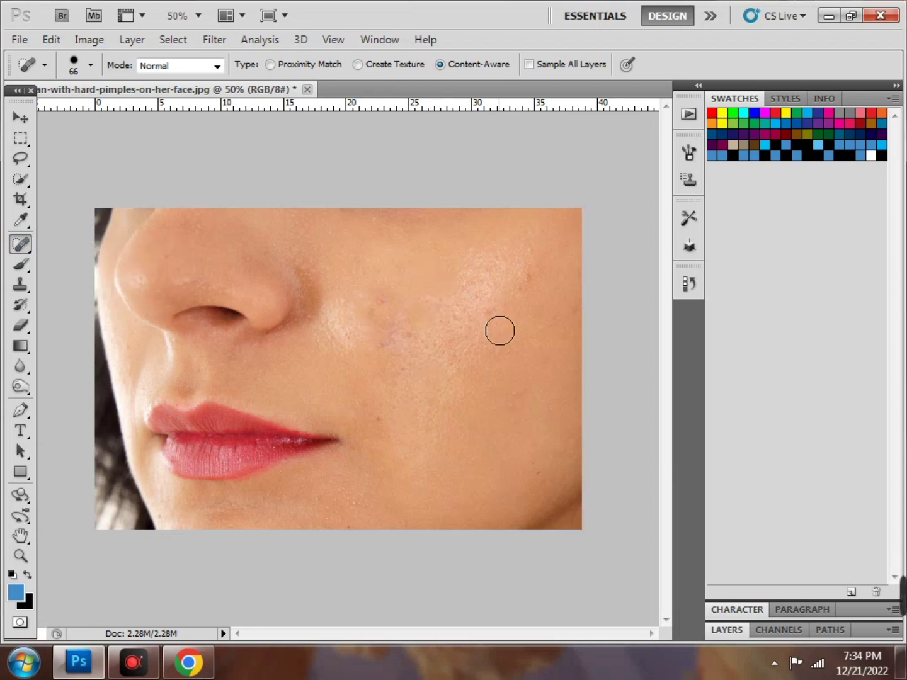
left_click(390, 328)
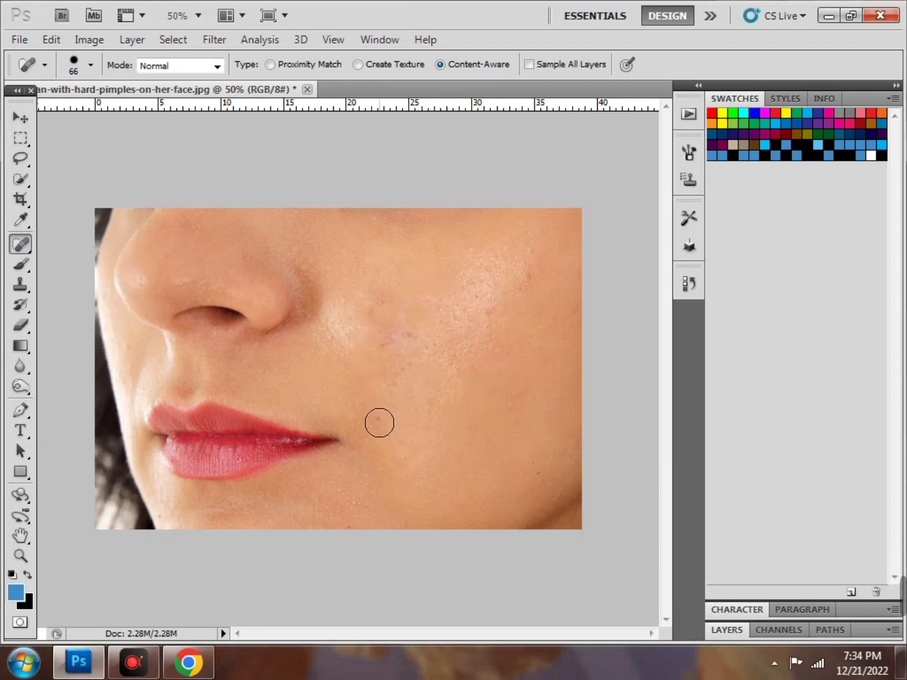
left_click(379, 422)
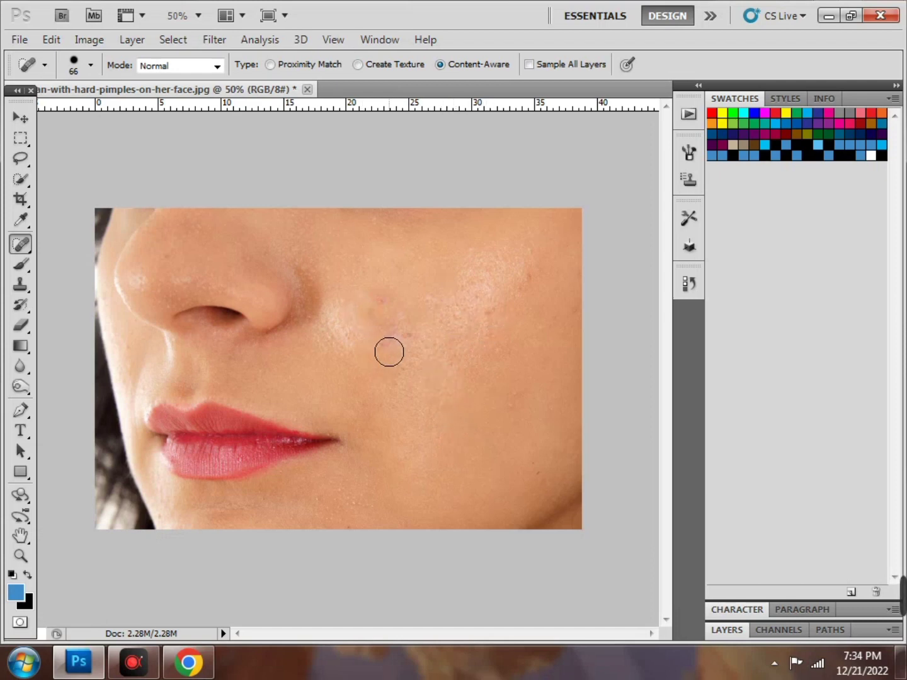
left_click(388, 332)
left_click(90, 40)
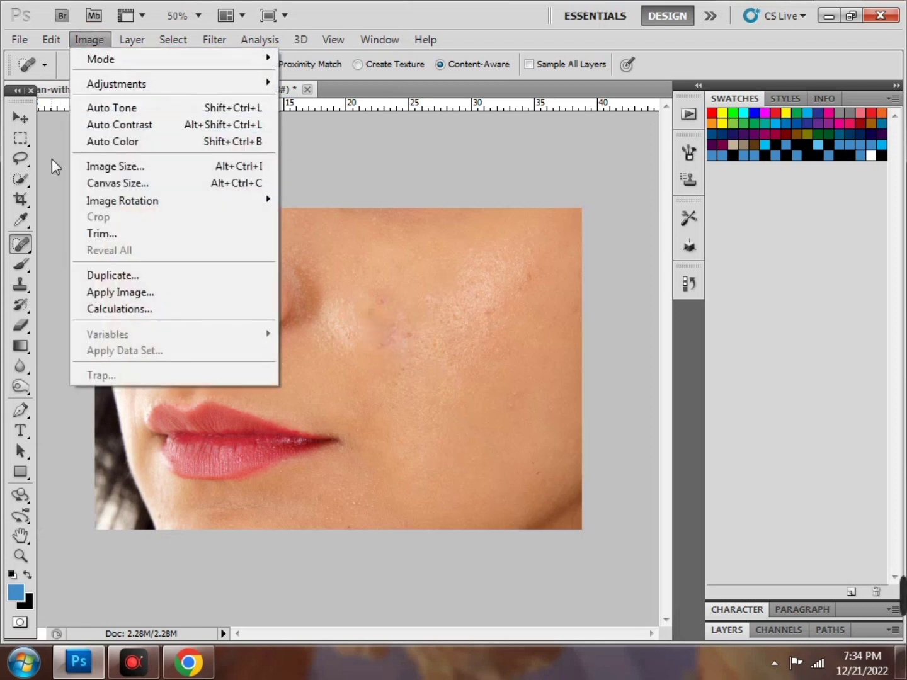
Apply a Curves adjustment lifting the midpoint to input 123, output 140 to brighten the photo
mouse_move(145, 89)
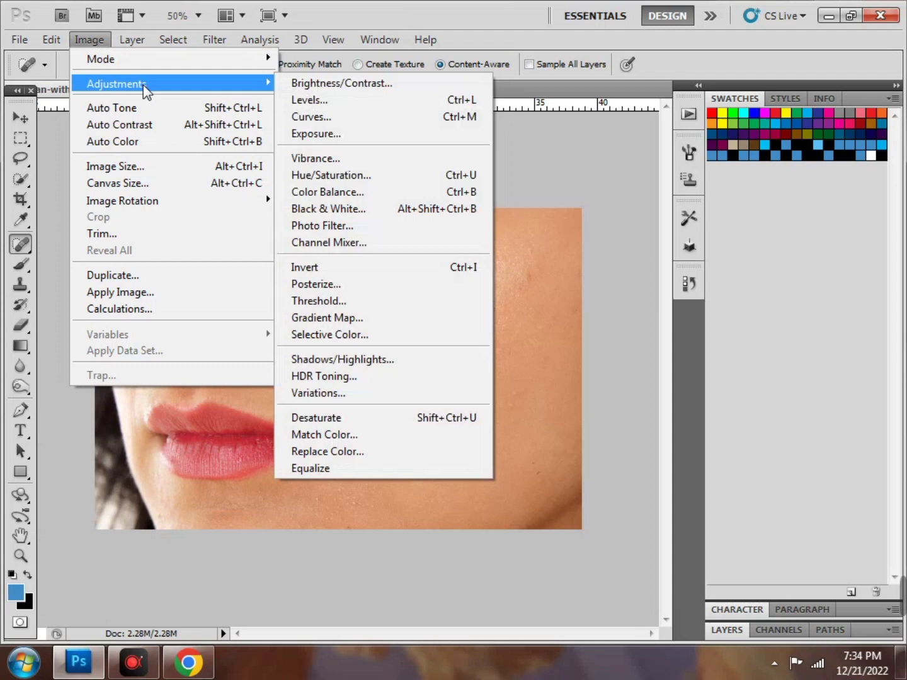
left_click(375, 116)
left_click_drag(619, 378, 617, 358)
left_click(134, 661)
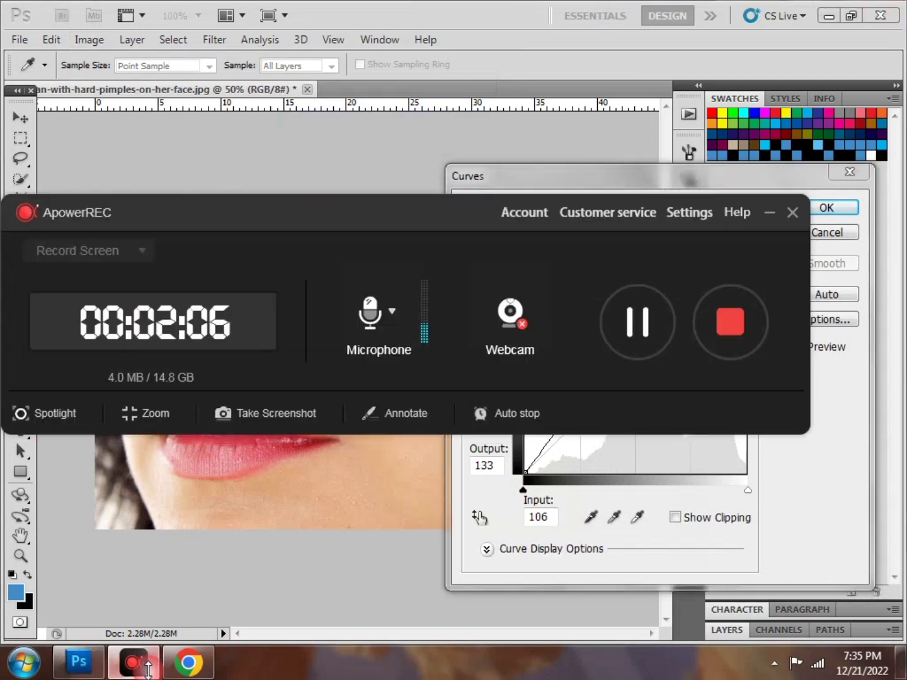
left_click(770, 212)
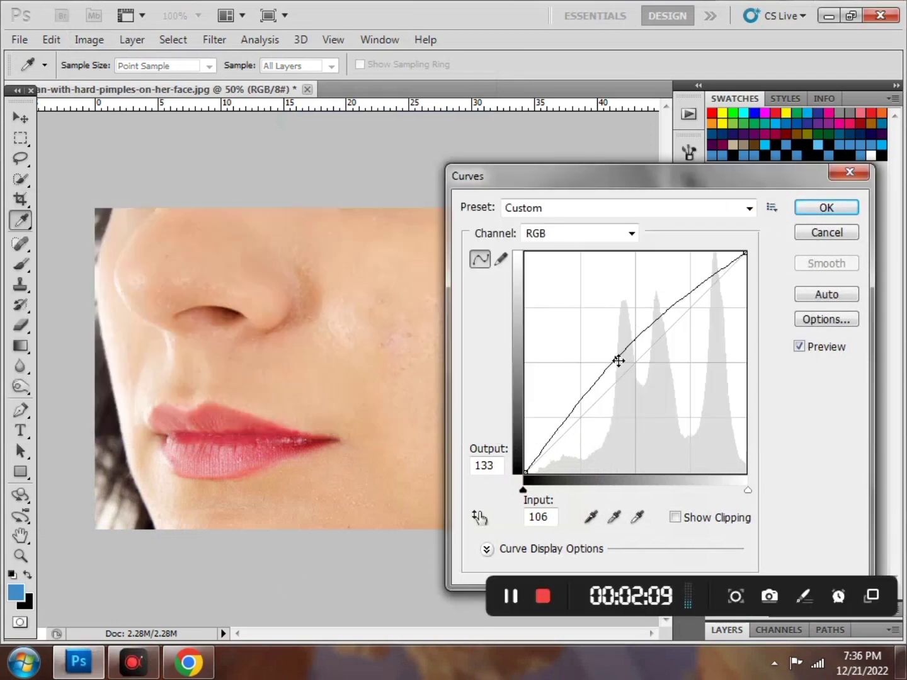
mouse_move(618, 360)
left_mouse_down()
mouse_move(646, 380)
mouse_move(631, 352)
left_mouse_up()
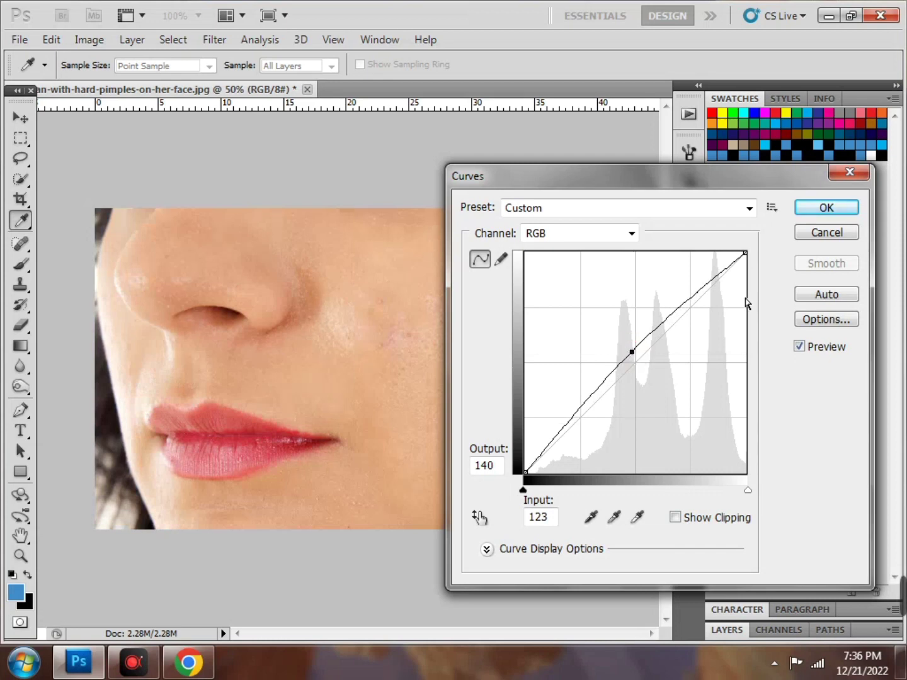
left_click(835, 204)
key("j")
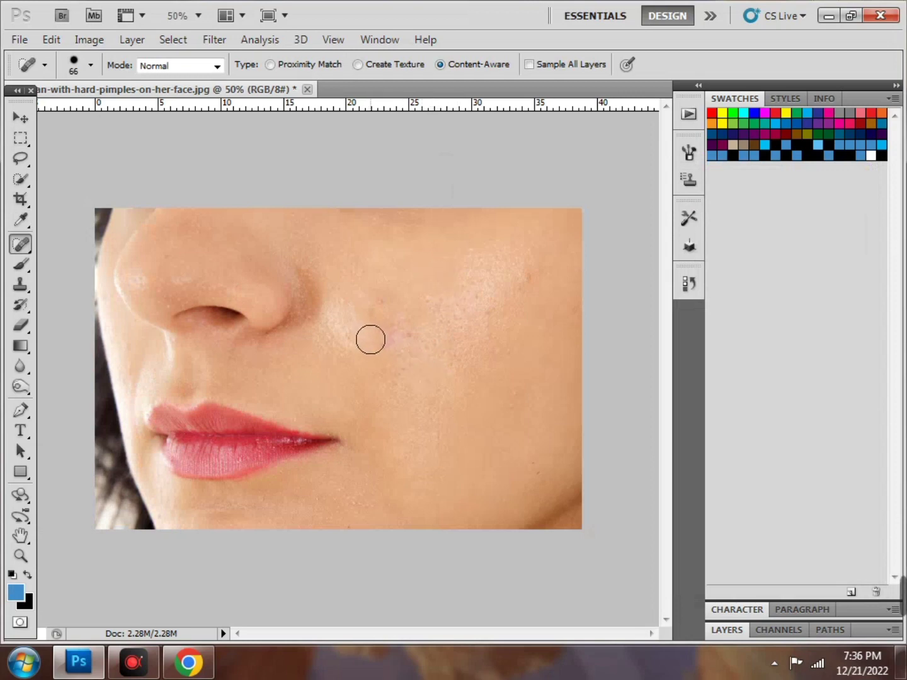
mouse_move(139, 672)
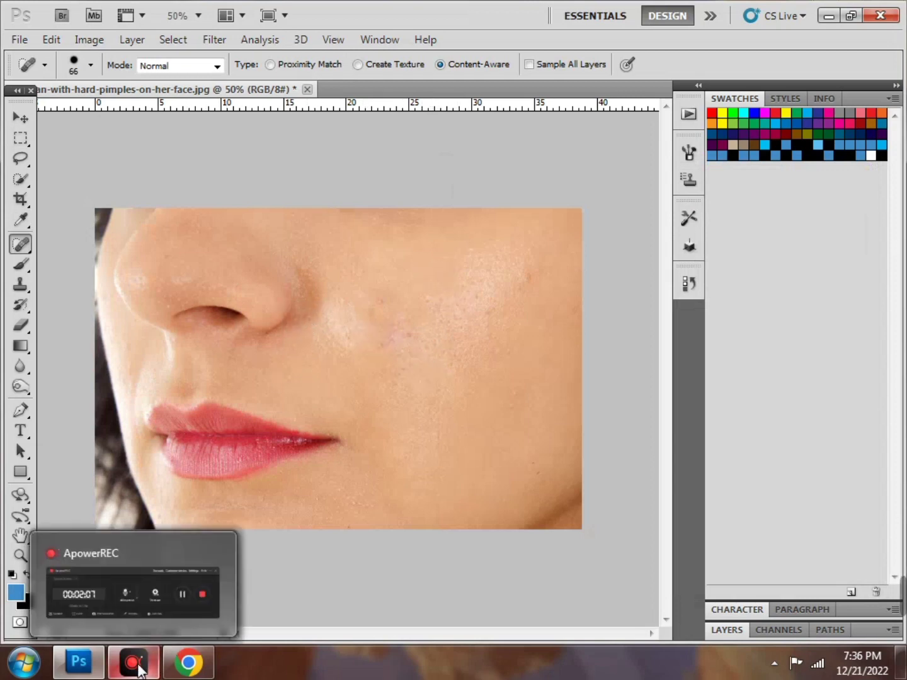
left_click(140, 671)
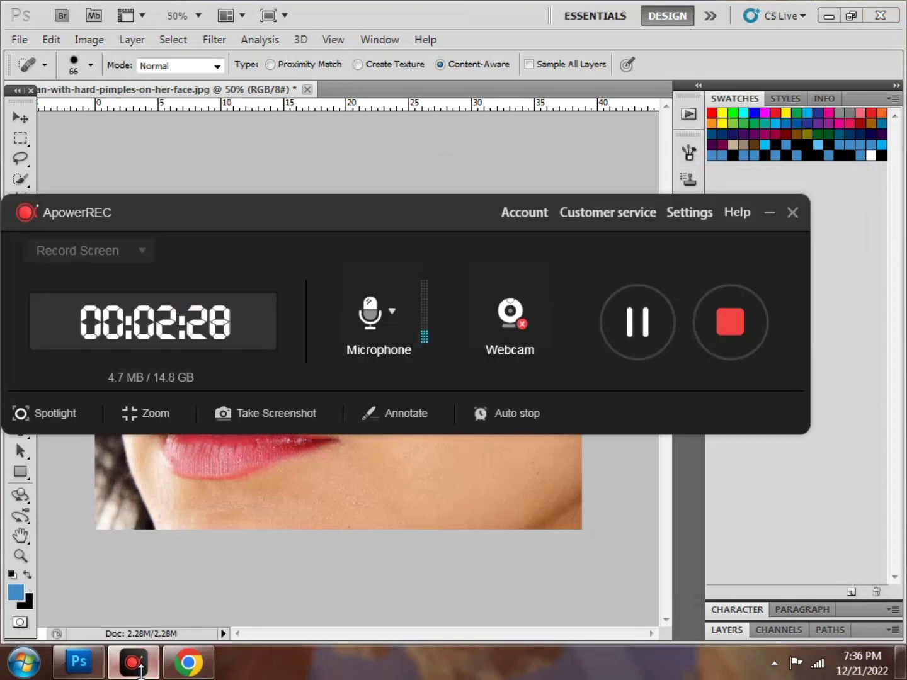
left_click(636, 328)
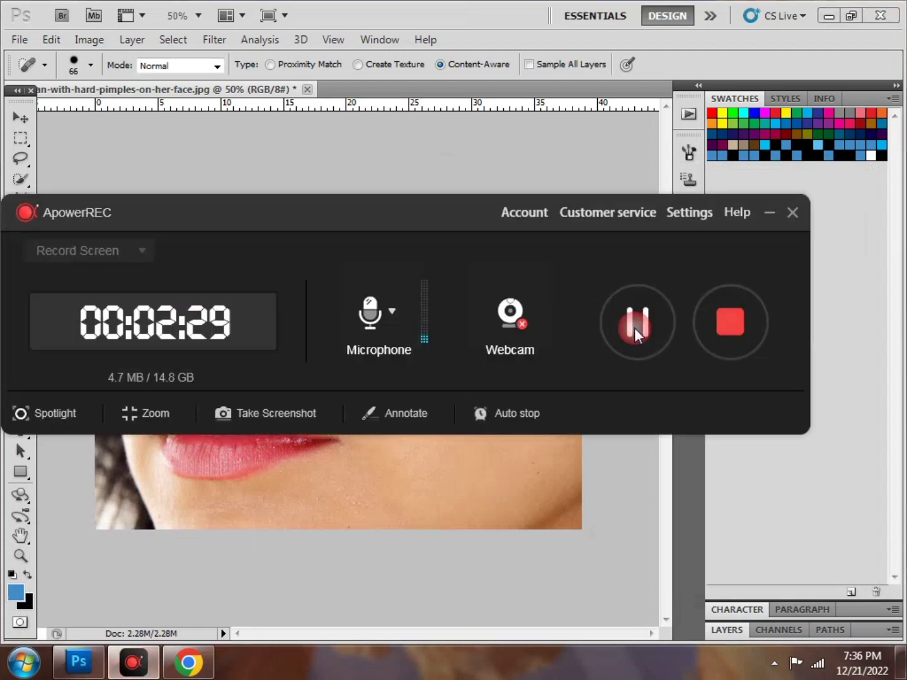
left_click(770, 213)
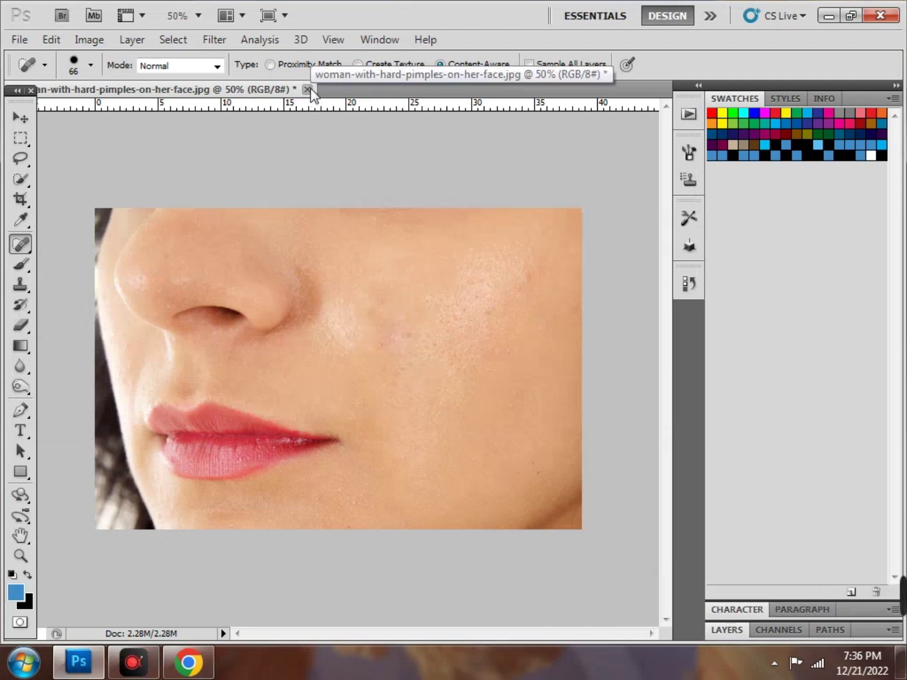
Save the photo to the Desktop as JPEG 'woman-with-hardes-on-her-face', then minimize Photoshop
left_click(21, 43)
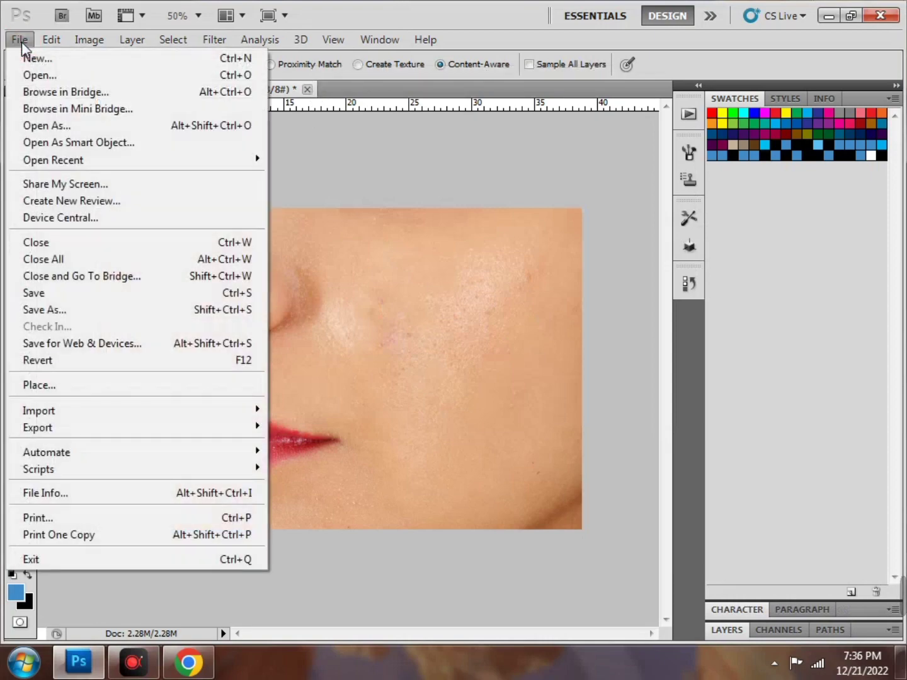
left_click(98, 310)
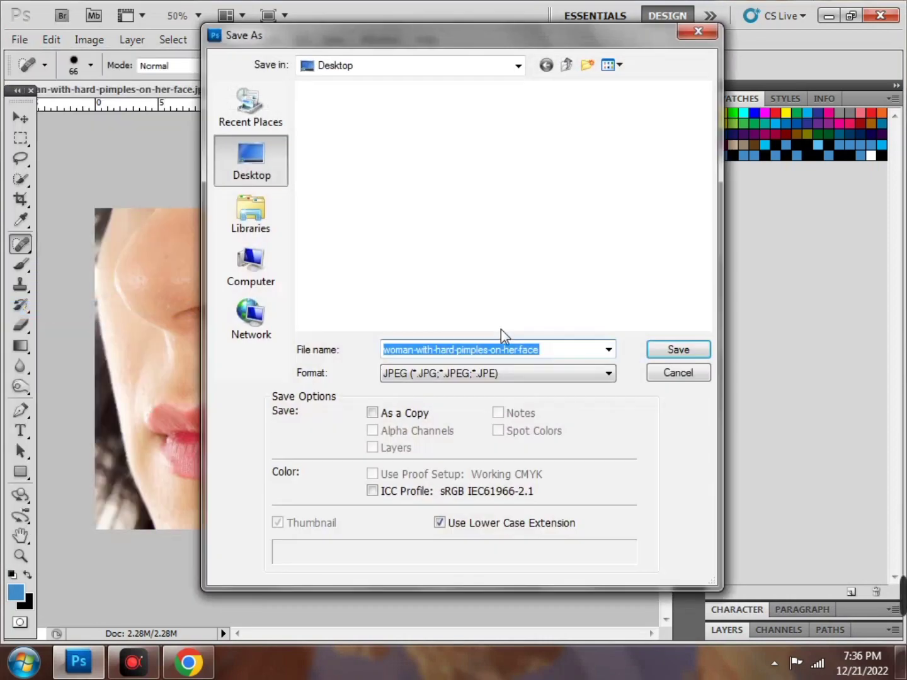
left_click(485, 354)
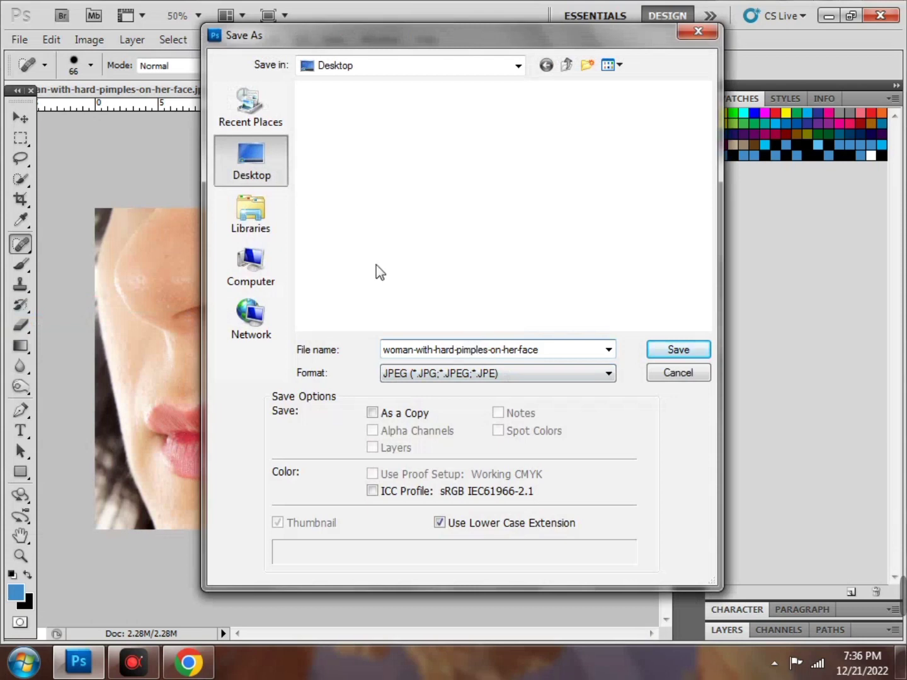
key("BackSpace")
key("BackSpace")
key("BackSpace")
key("BackSpace")
key("BackSpace")
key("BackSpace")
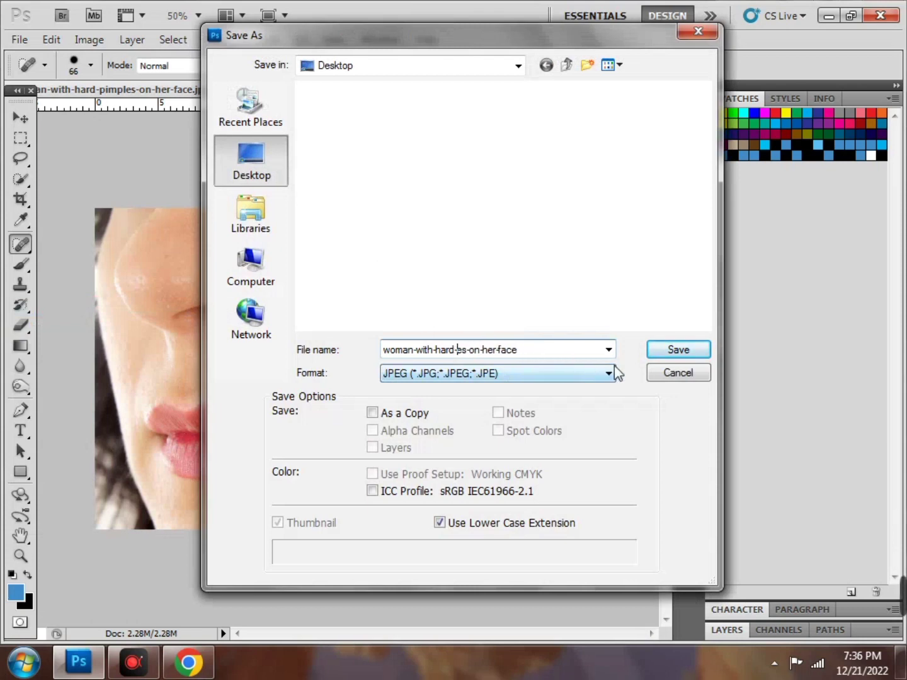
left_click(679, 349)
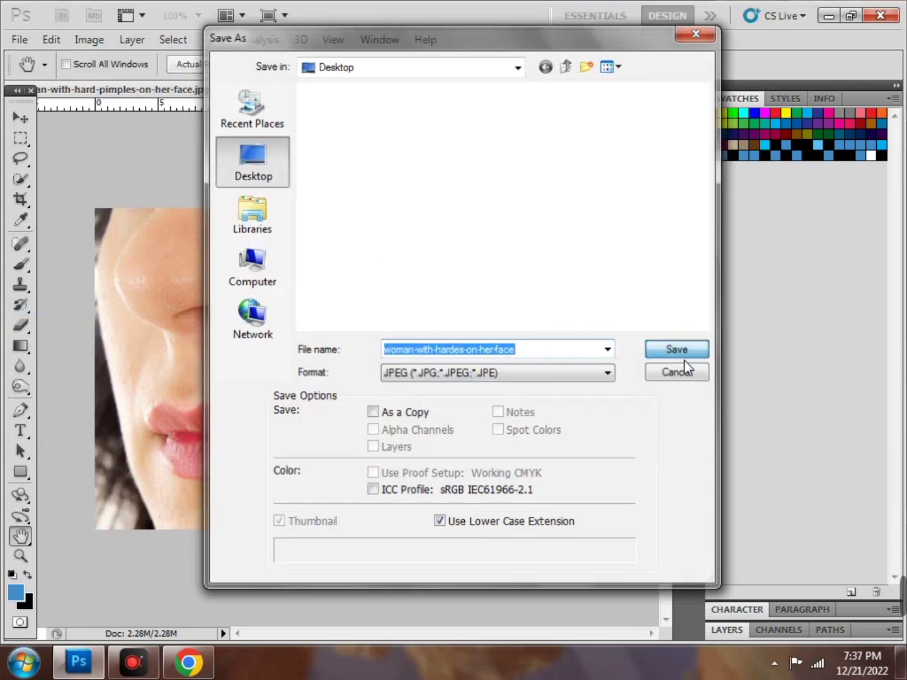
left_click(584, 166)
key("j")
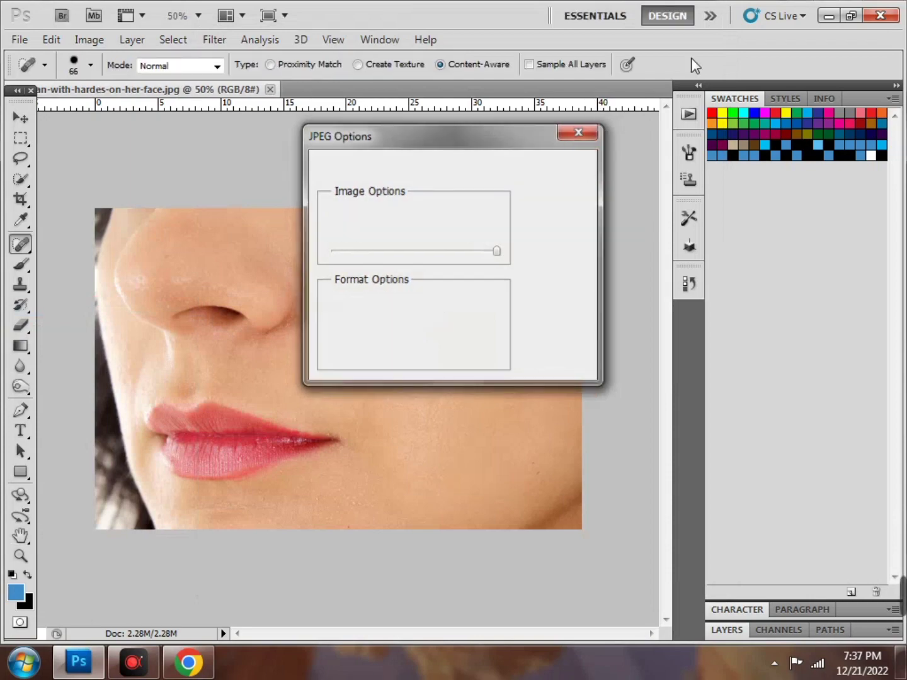
left_click(829, 15)
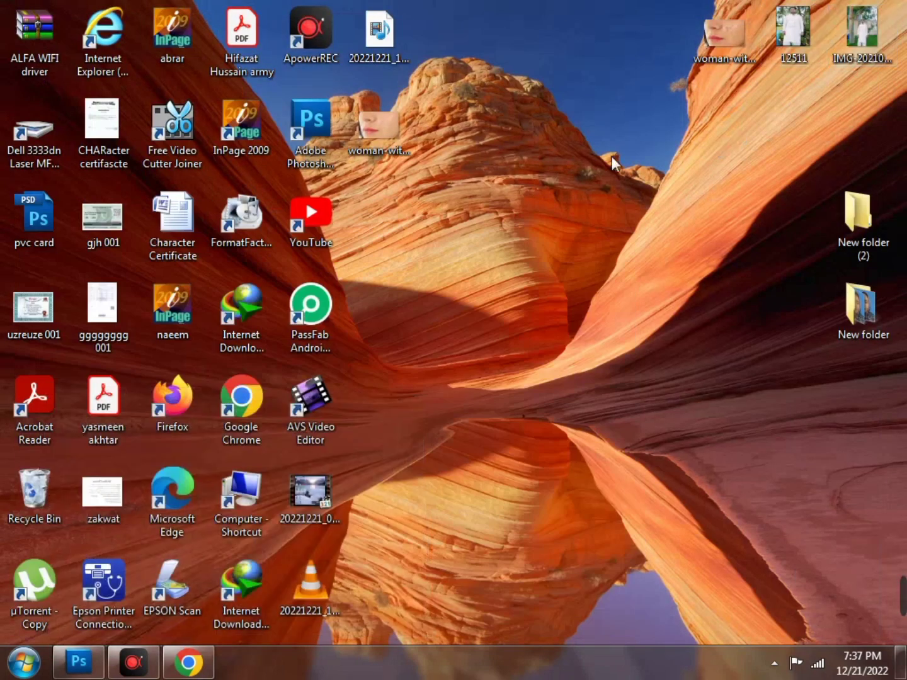
Place the original and retouched cheek photos side by side and view the original in Photo Viewer
left_click_drag(393, 126, 515, 120)
left_click_drag(721, 34, 685, 122)
double_click(664, 148)
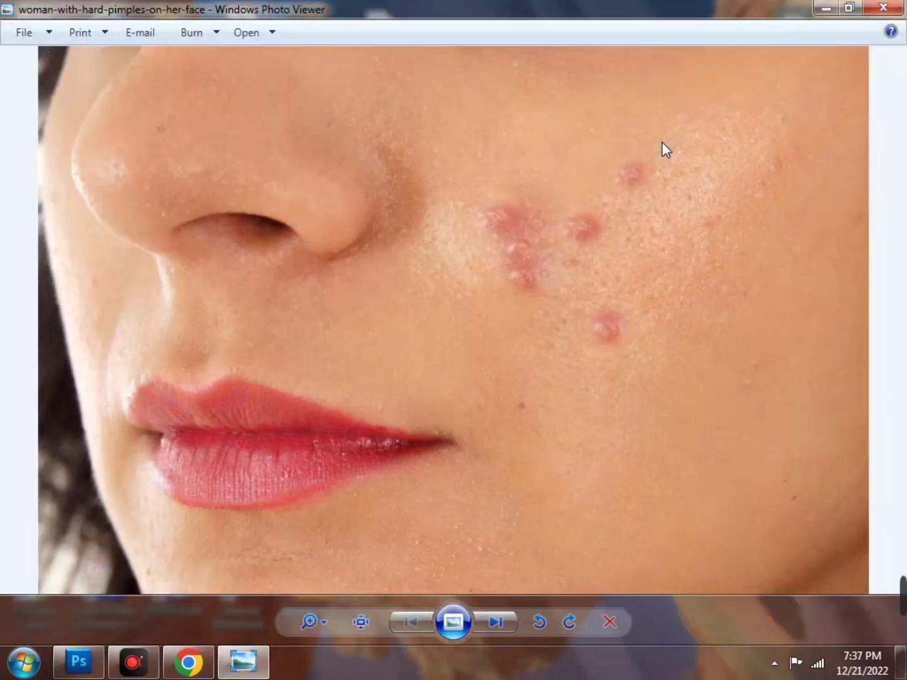
left_click(878, 8)
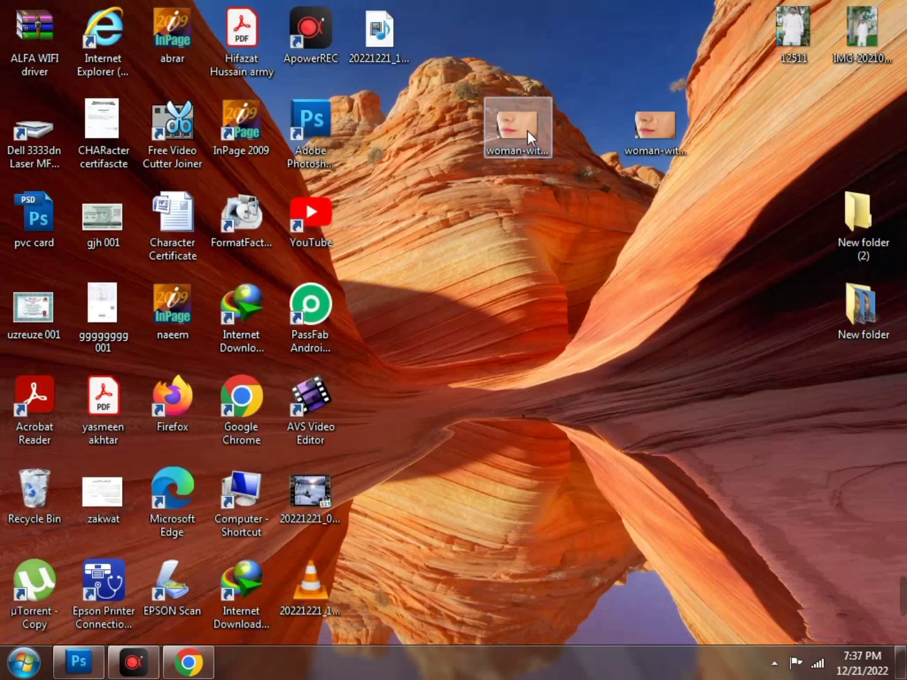
View the retouched copy, then the original again to compare, closing the viewer each time
double_click(527, 133)
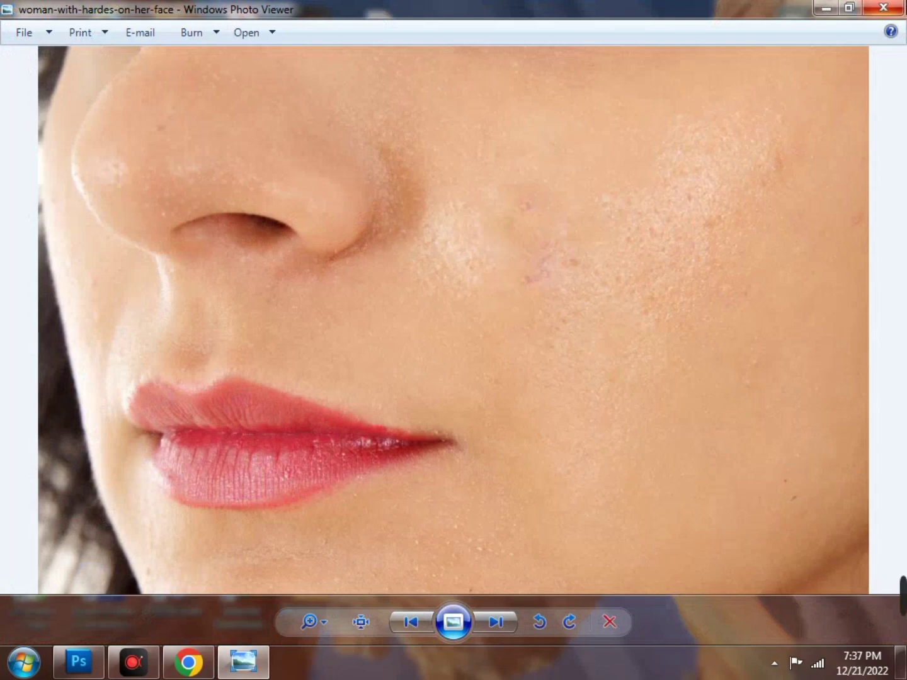
left_click(881, 8)
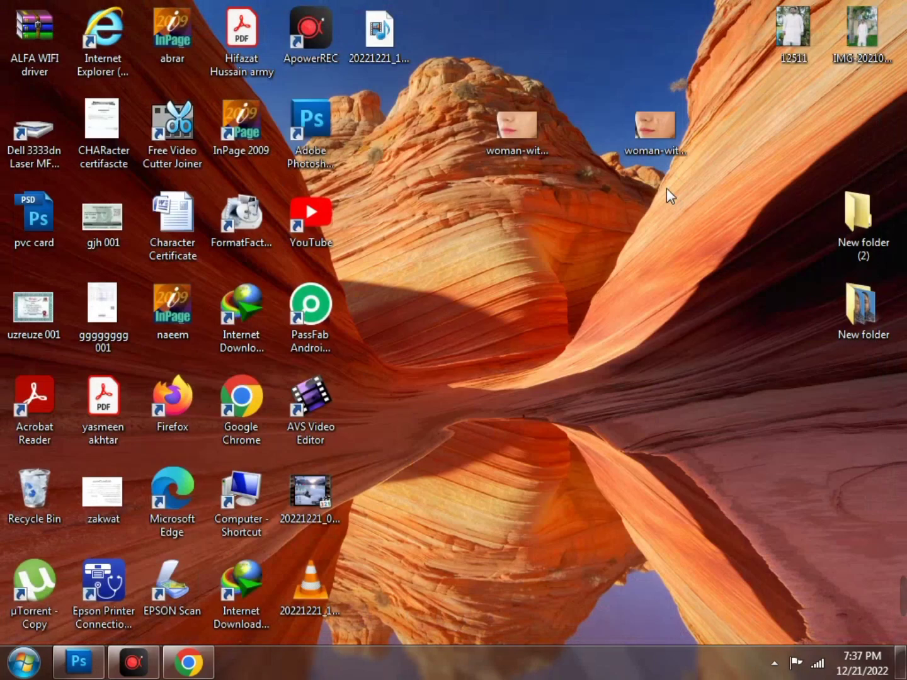
double_click(658, 141)
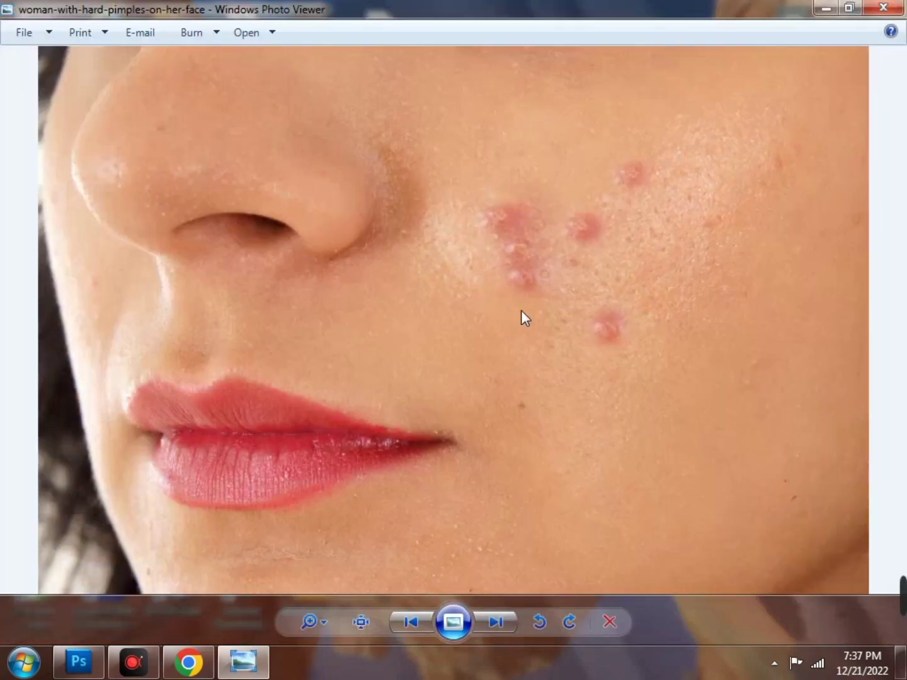
left_click(881, 8)
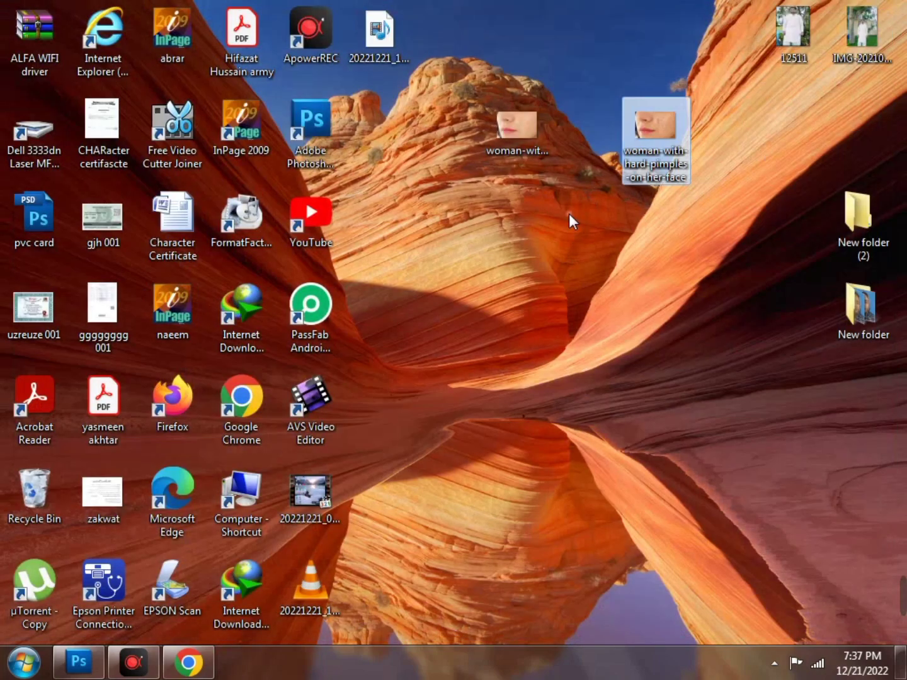
left_click(560, 258)
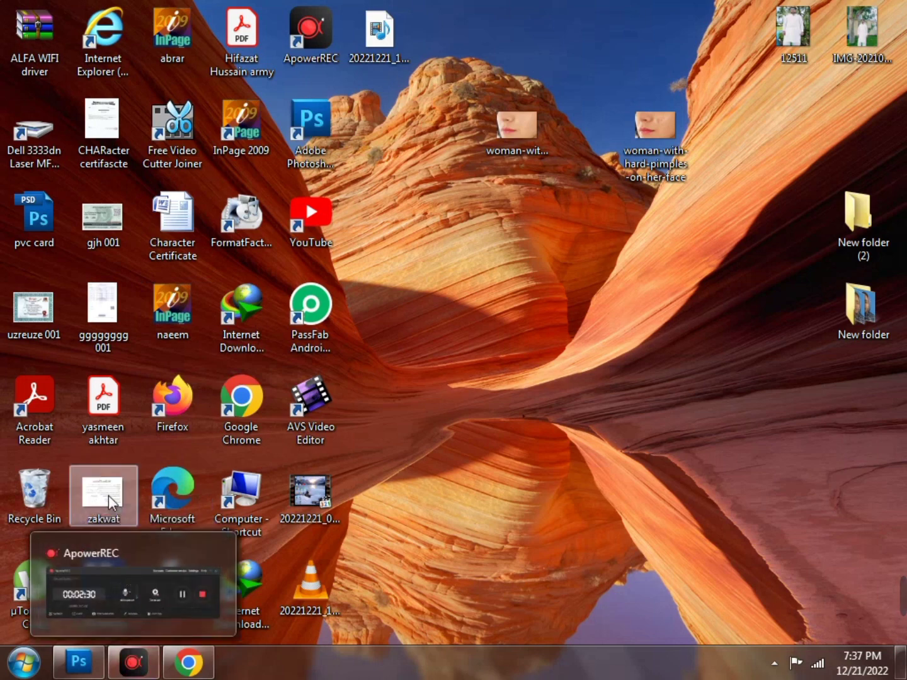
Open the zakwat.jpg certificate scan in Photoshop as a second document
left_click_drag(108, 495, 166, 636)
left_click_drag(343, 466, 721, 78)
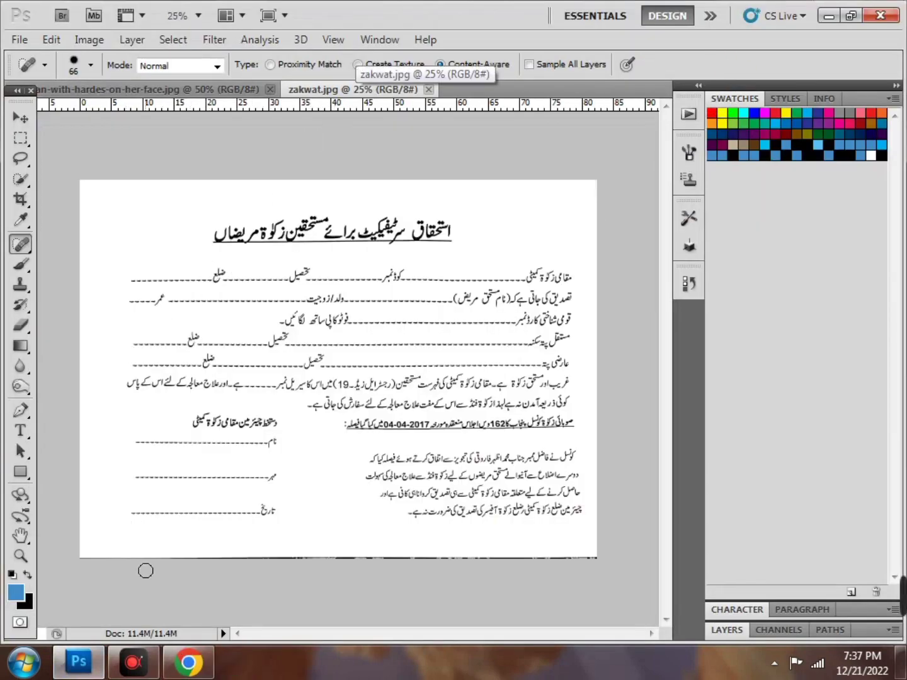
left_click(134, 660)
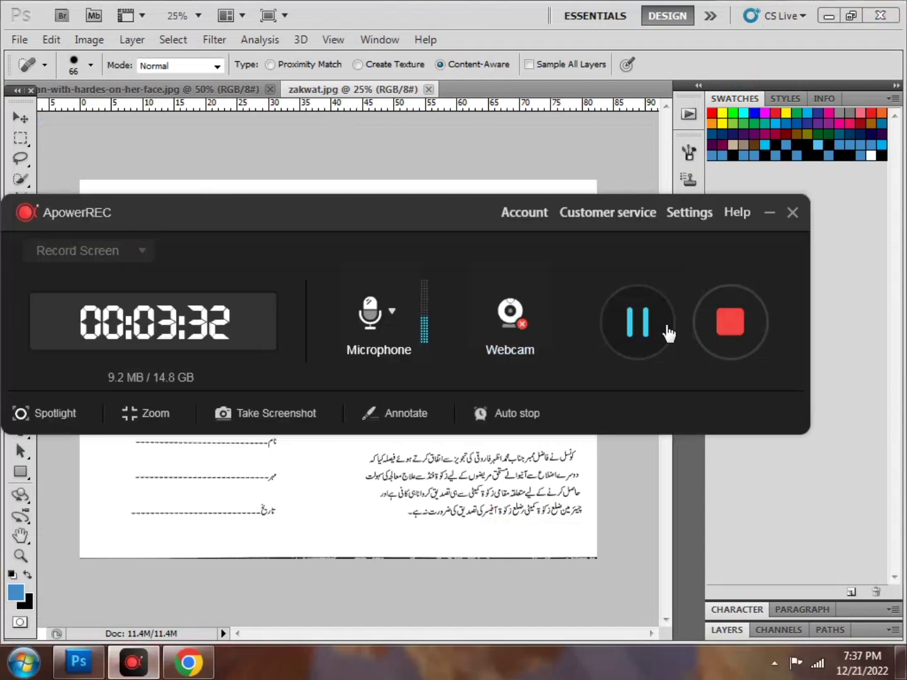
left_click(631, 329)
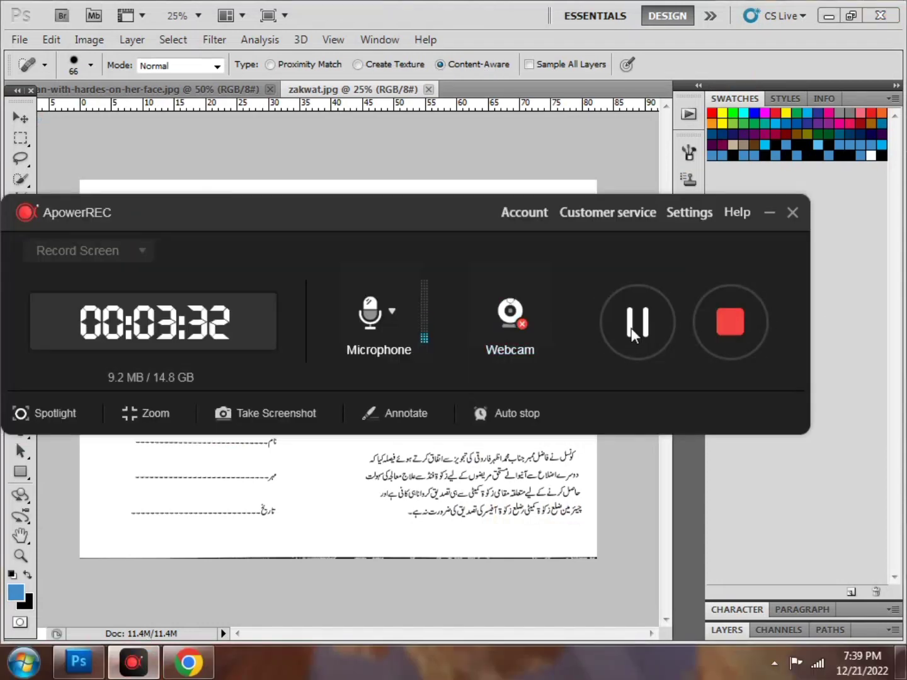
left_click(768, 213)
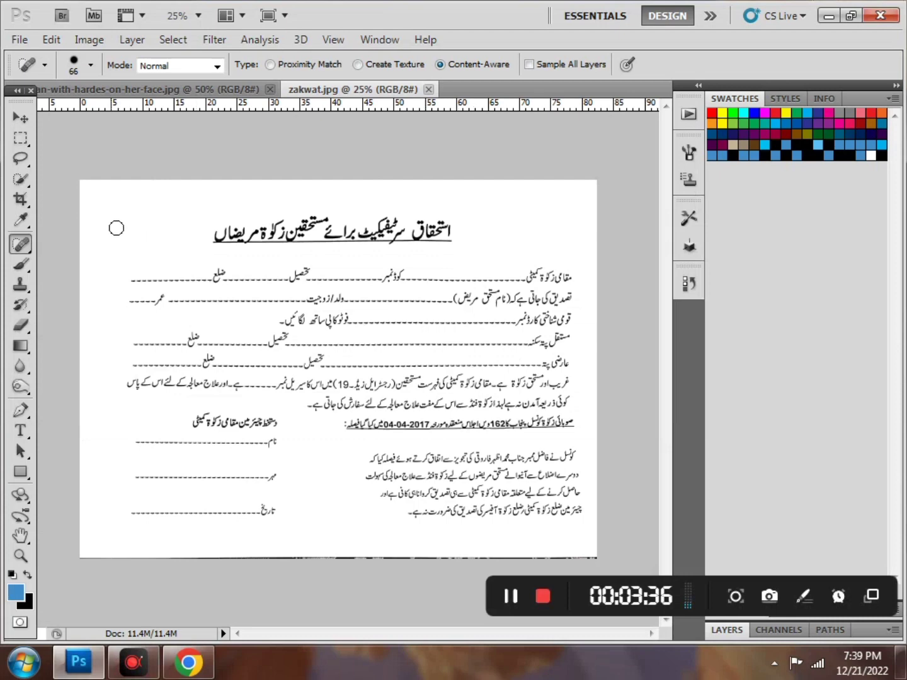
Switch from the Healing Brush to the Patch Tool in the healing tools flyout
right_click(20, 244)
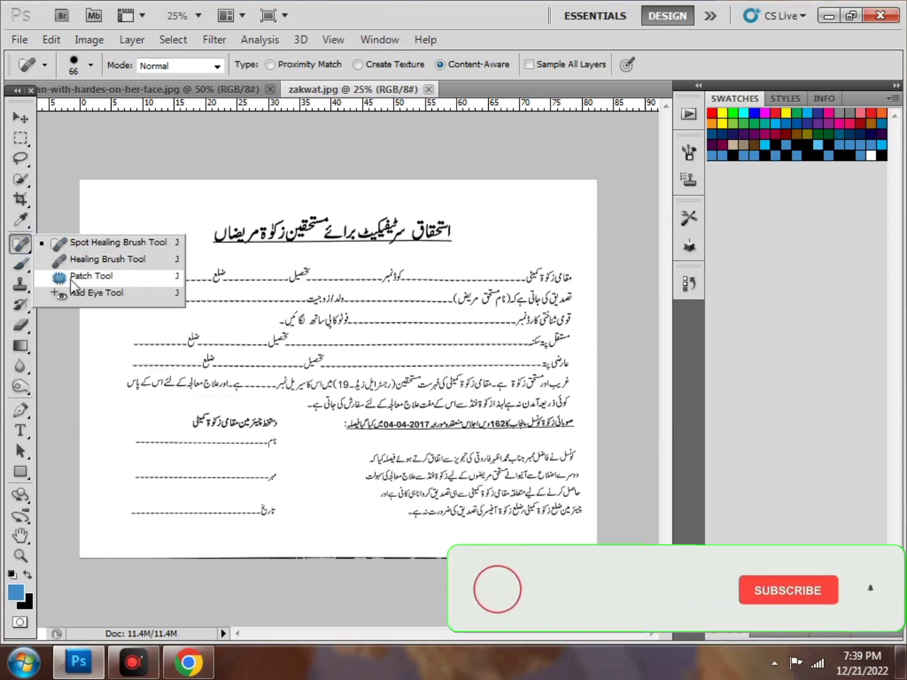
left_click(128, 262)
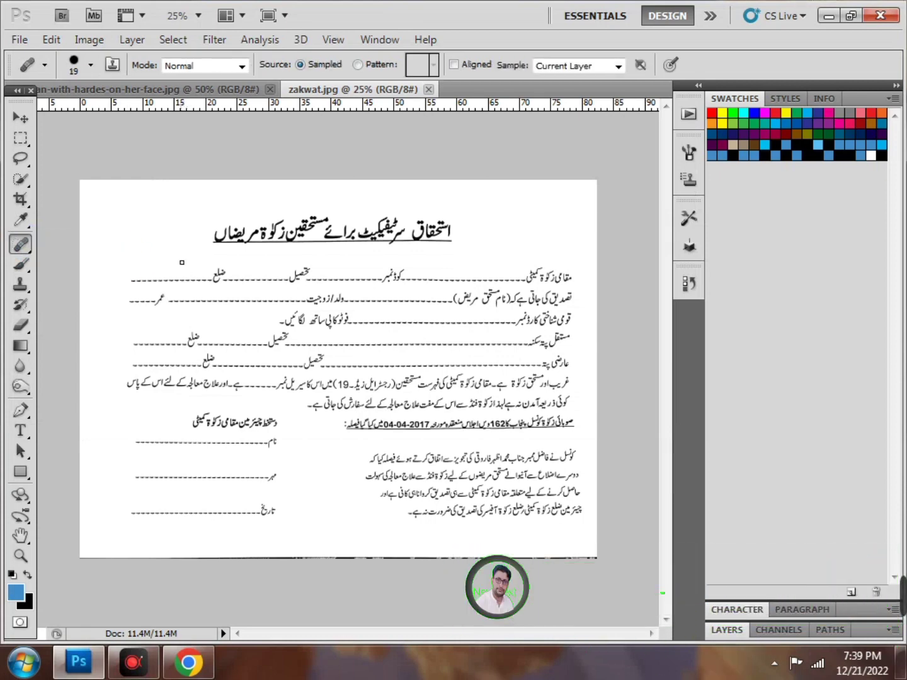
right_click(22, 246)
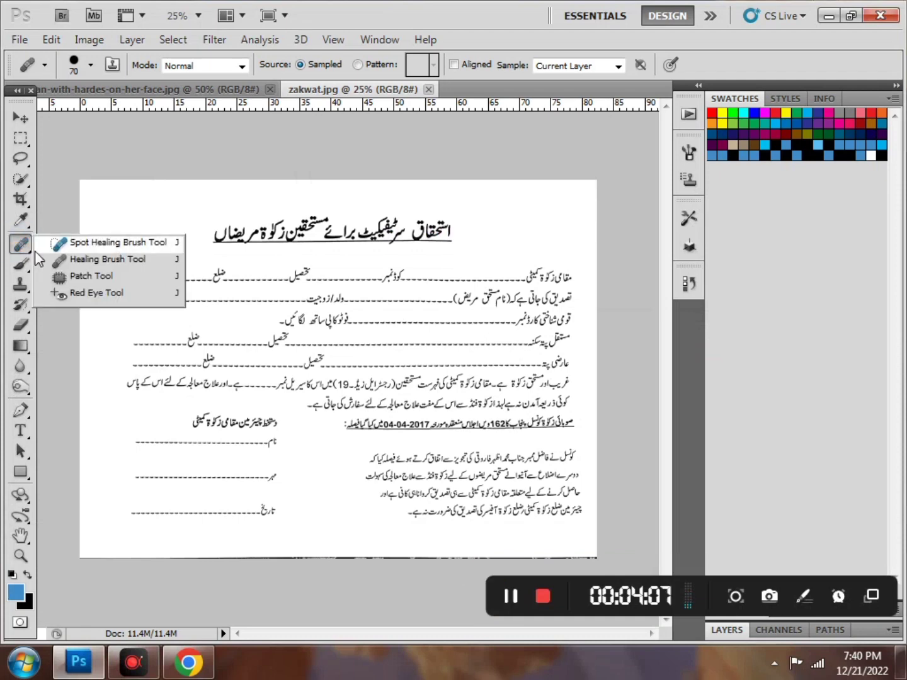
left_click(124, 278)
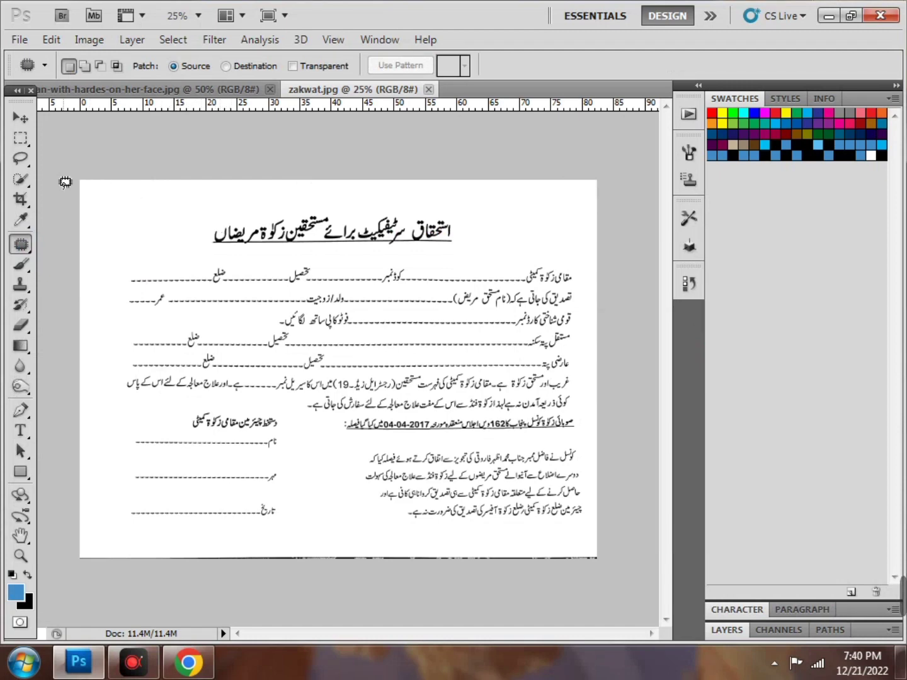
Select the ضلع label with its dashes and patch it over with blank paper from above
left_click(20, 138)
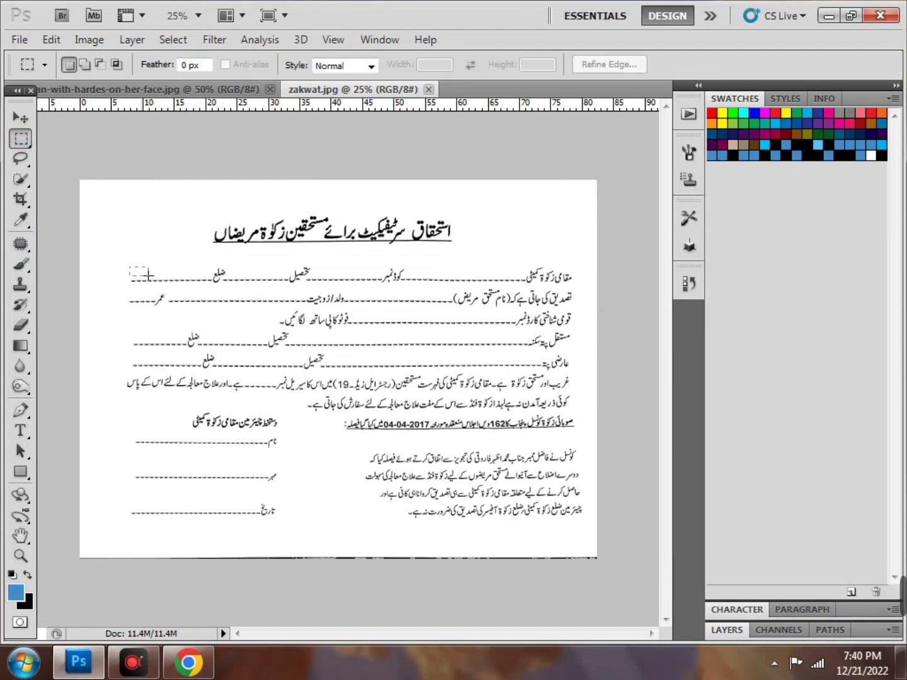
mouse_move(240, 282)
left_mouse_down()
mouse_move(237, 305)
mouse_move(229, 291)
left_mouse_up()
left_click(208, 283)
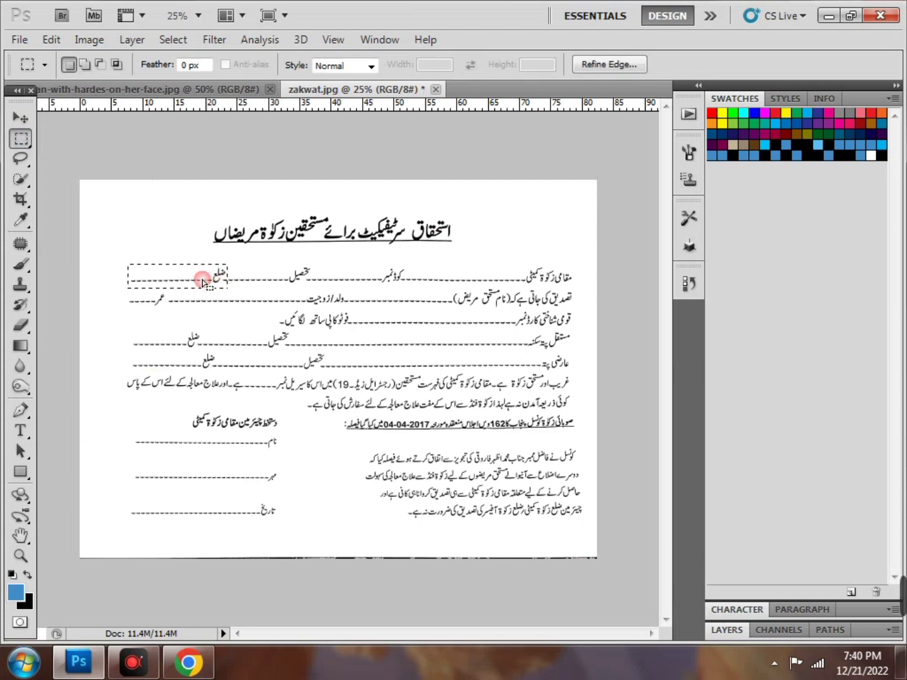
left_click(20, 243)
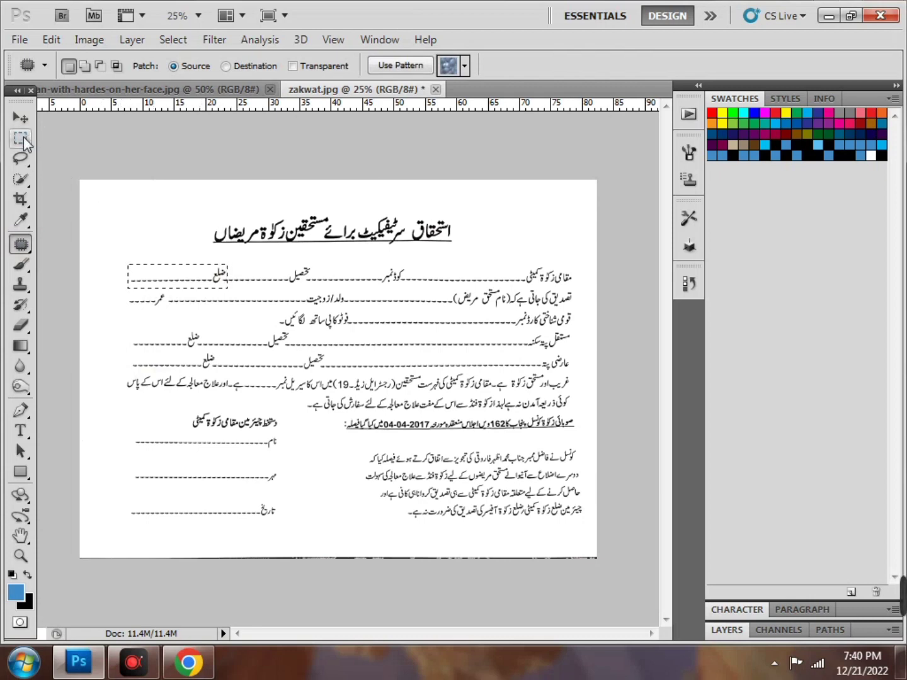
key("ctrl+plus")
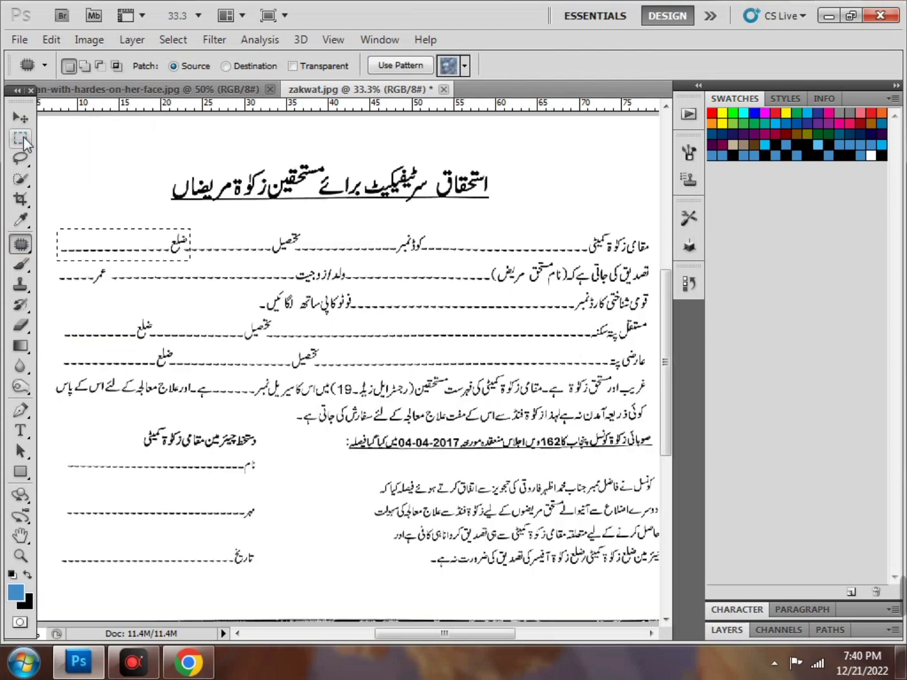
left_click_drag(417, 638, 386, 632)
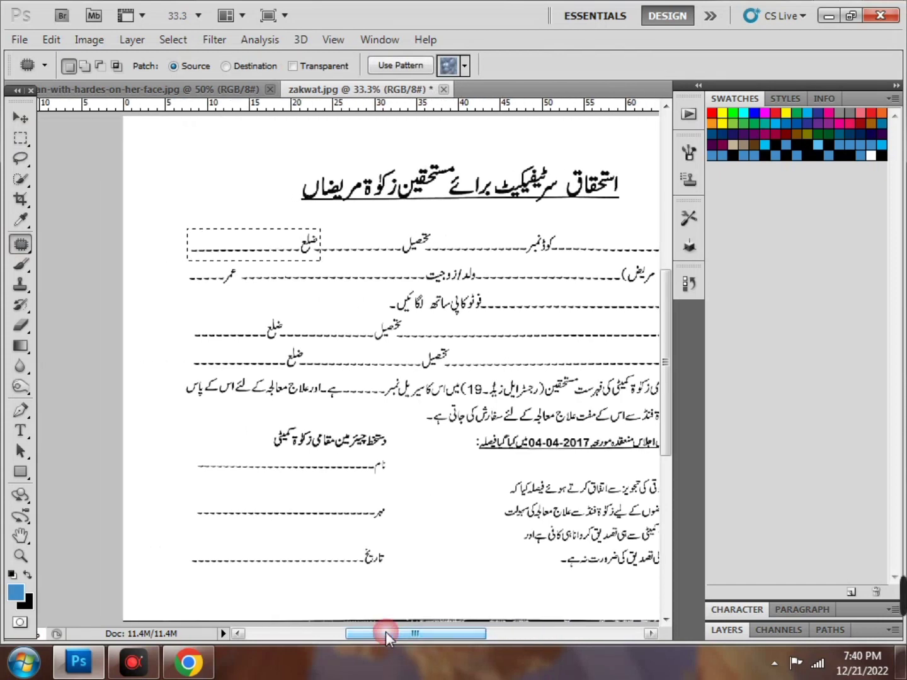
key("ctrl+plus")
scroll(217, 305, "up", 3)
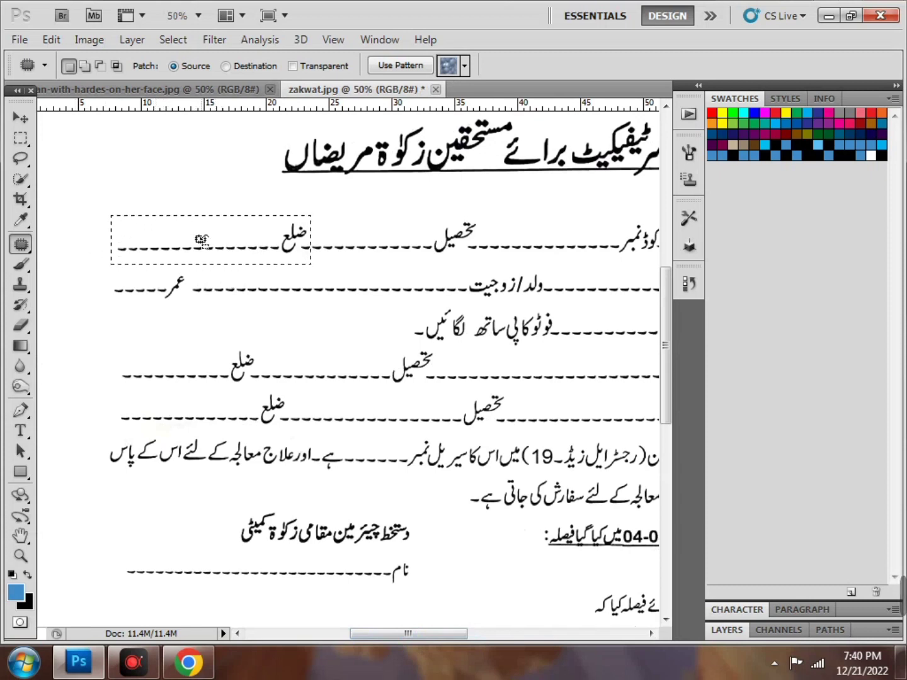
left_click_drag(202, 241, 169, 196)
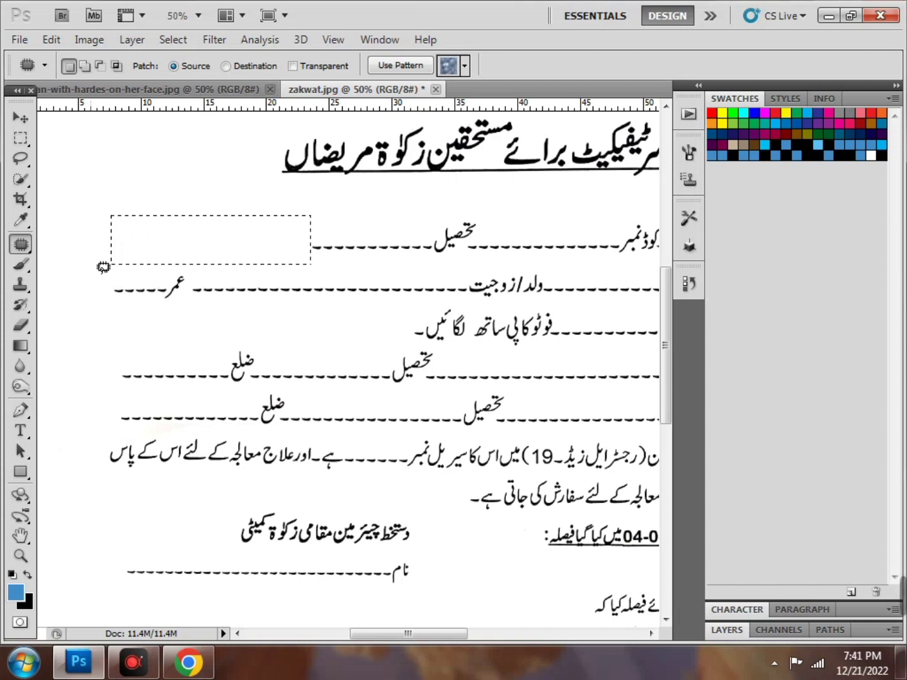
Select the عمر label and its dashes, patch it with blank paper, then deselect
left_click(20, 139)
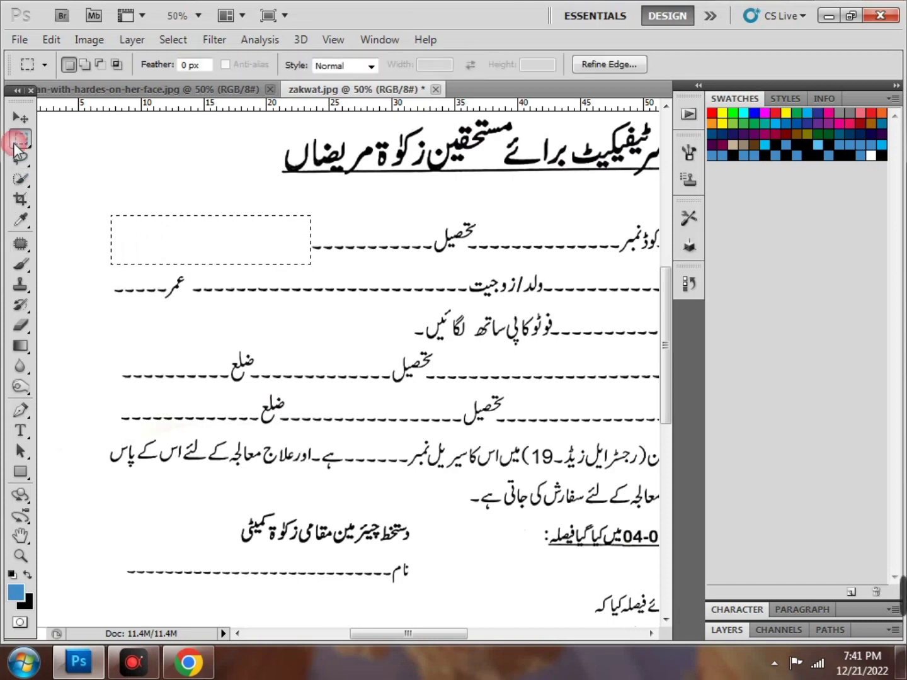
right_click(145, 235)
left_click(182, 244)
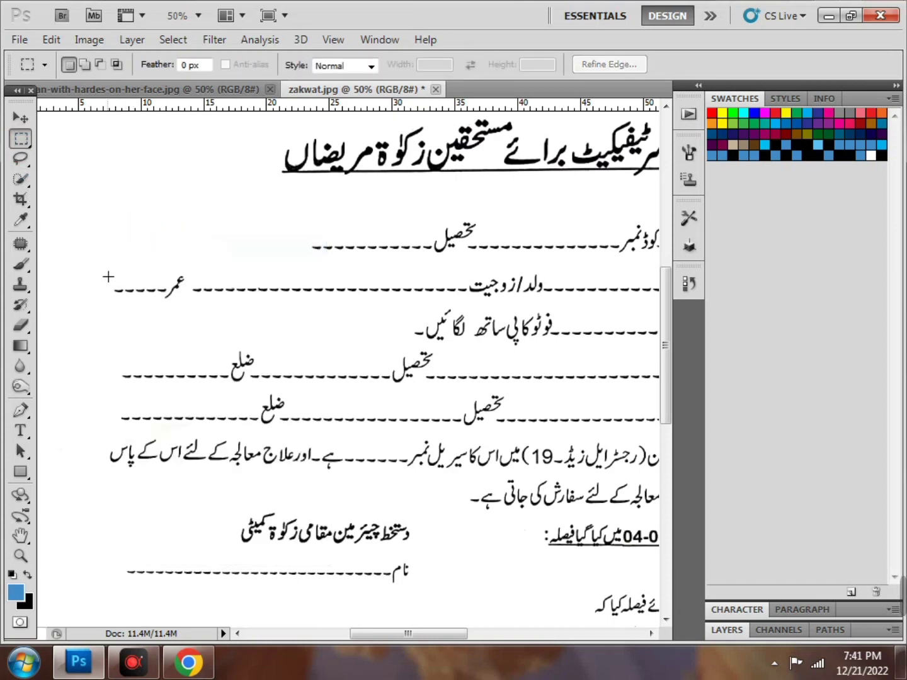
left_click_drag(182, 285, 191, 302)
left_click(20, 244)
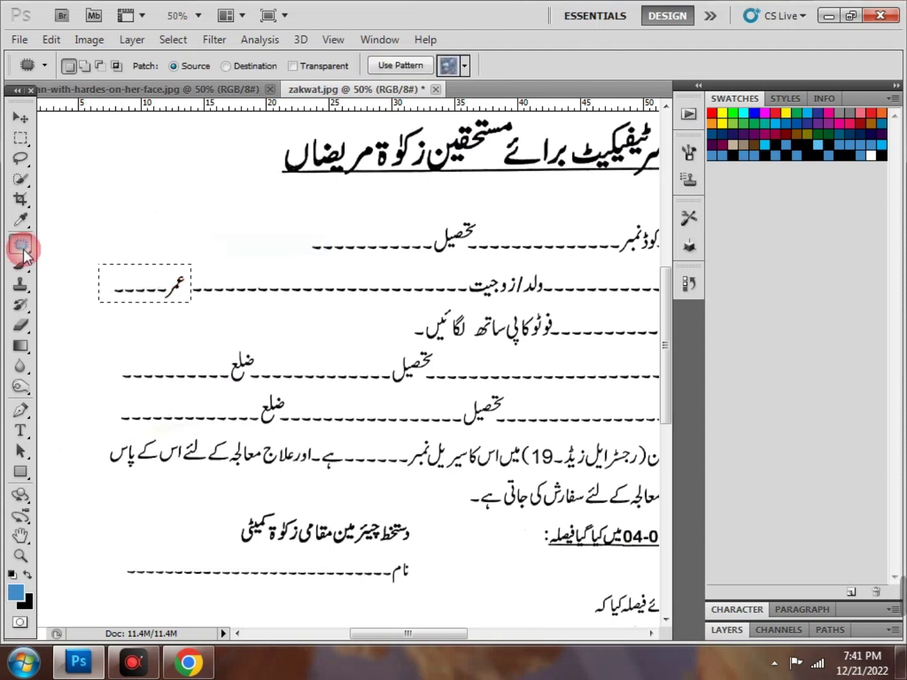
right_click(23, 249)
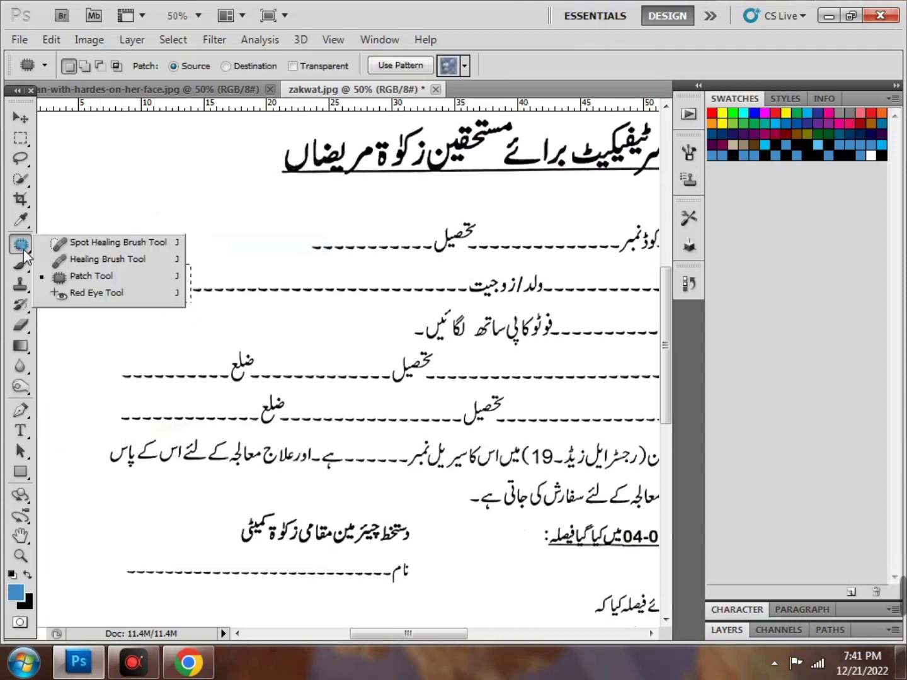
left_click(73, 281)
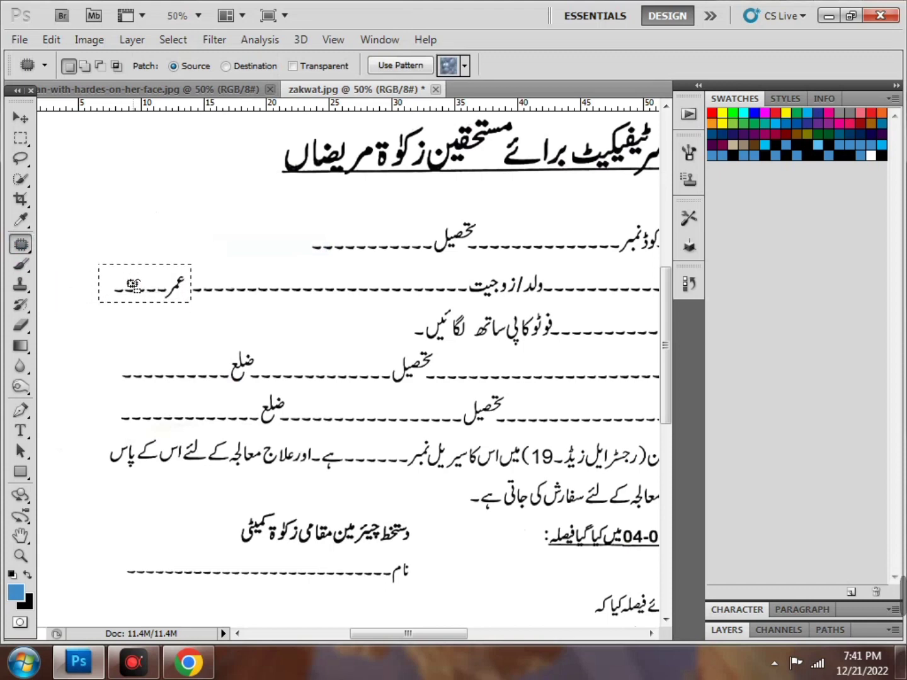
left_click_drag(133, 289, 131, 236)
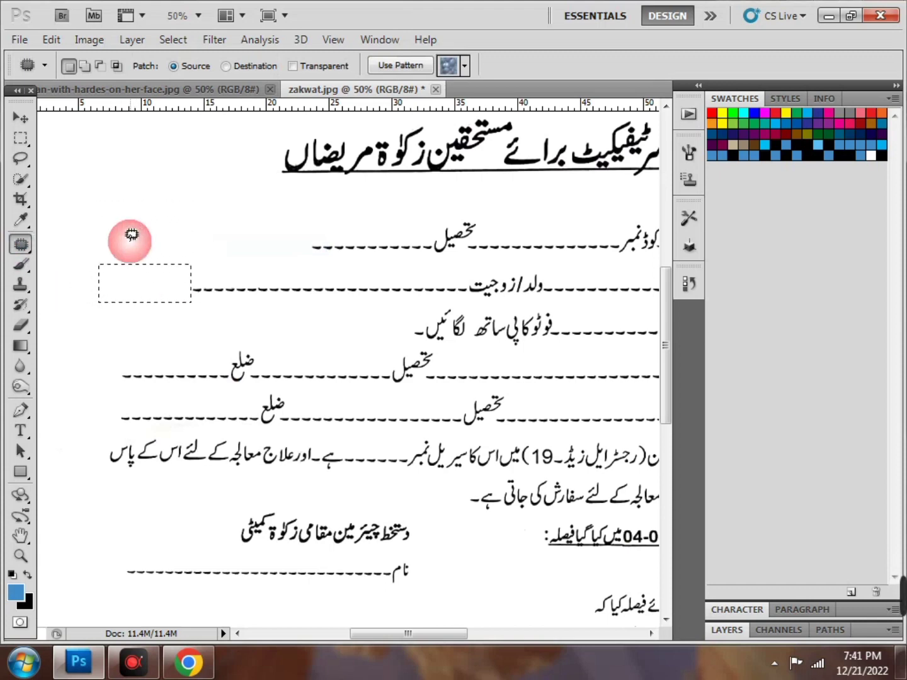
left_click(141, 328)
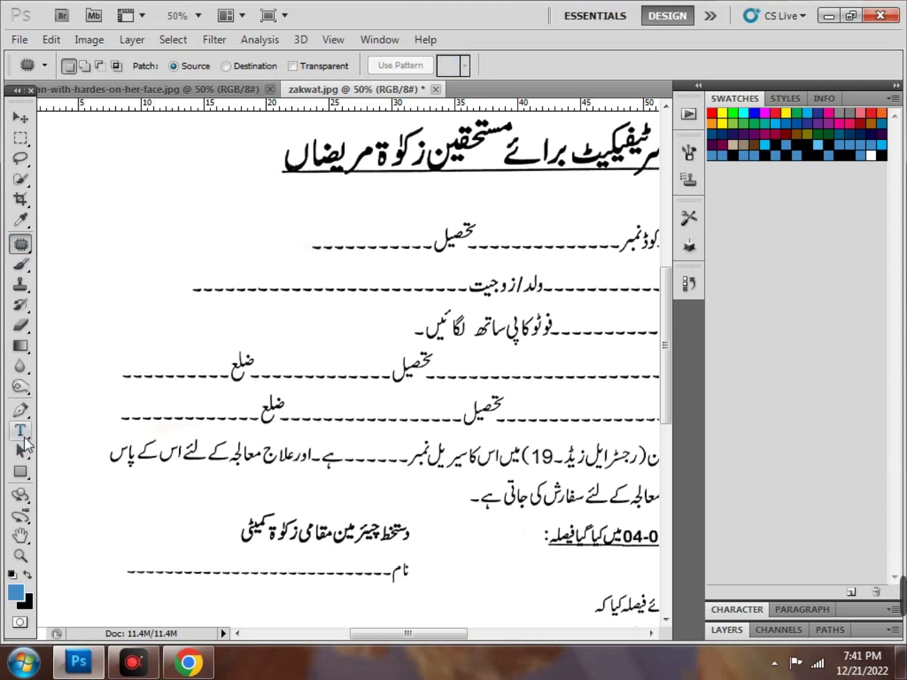
left_click(25, 436)
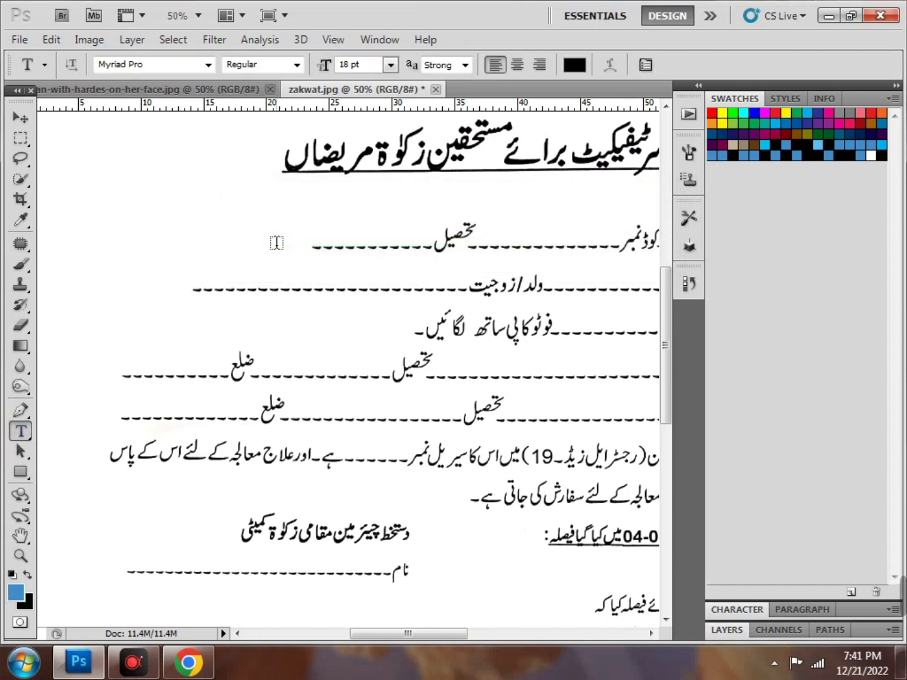
left_click(152, 290)
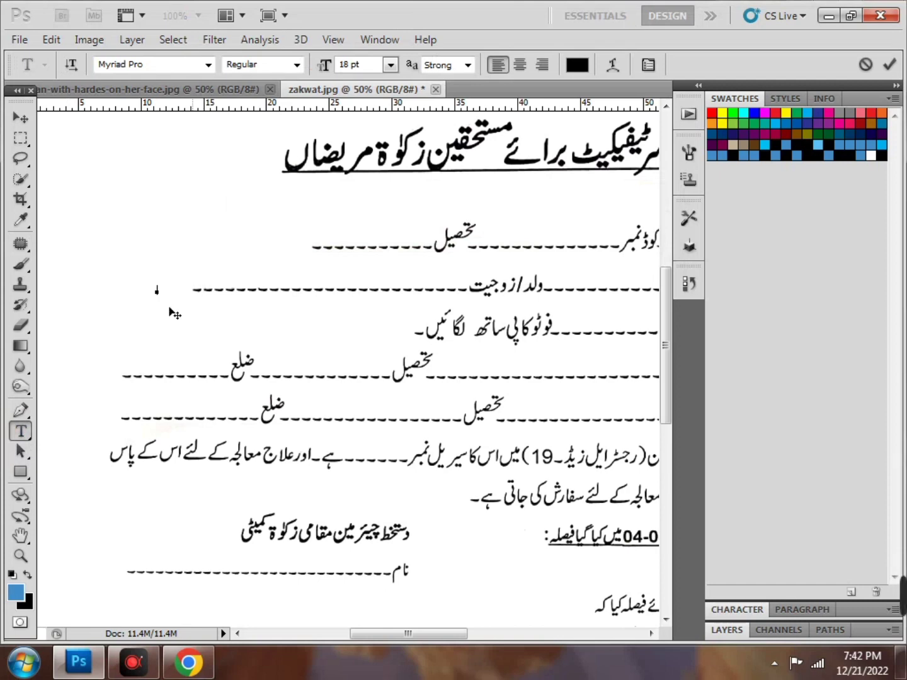
left_click(158, 293)
type("hfddf")
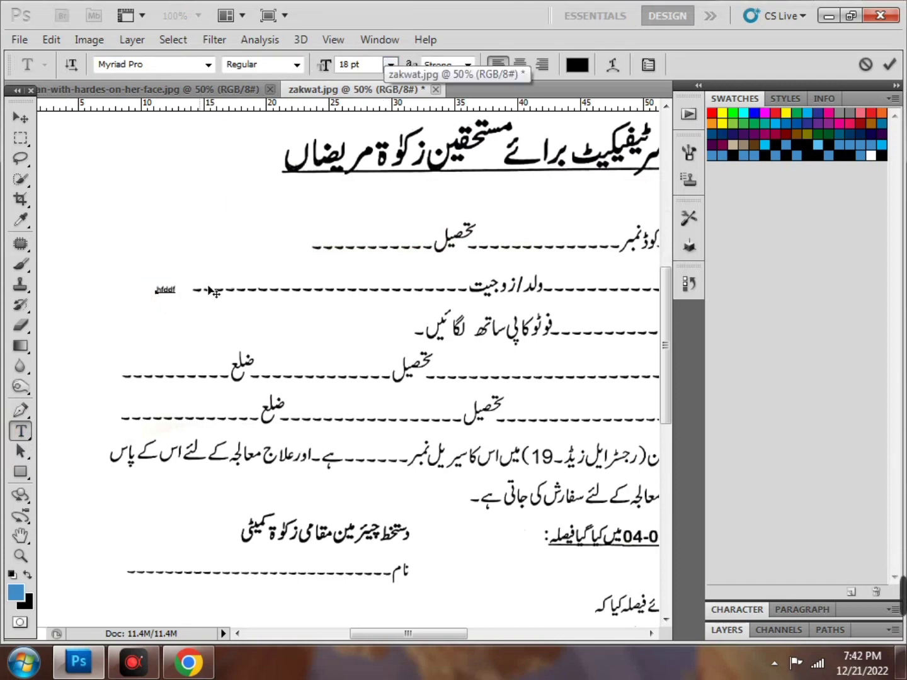
left_click_drag(178, 286, 141, 287)
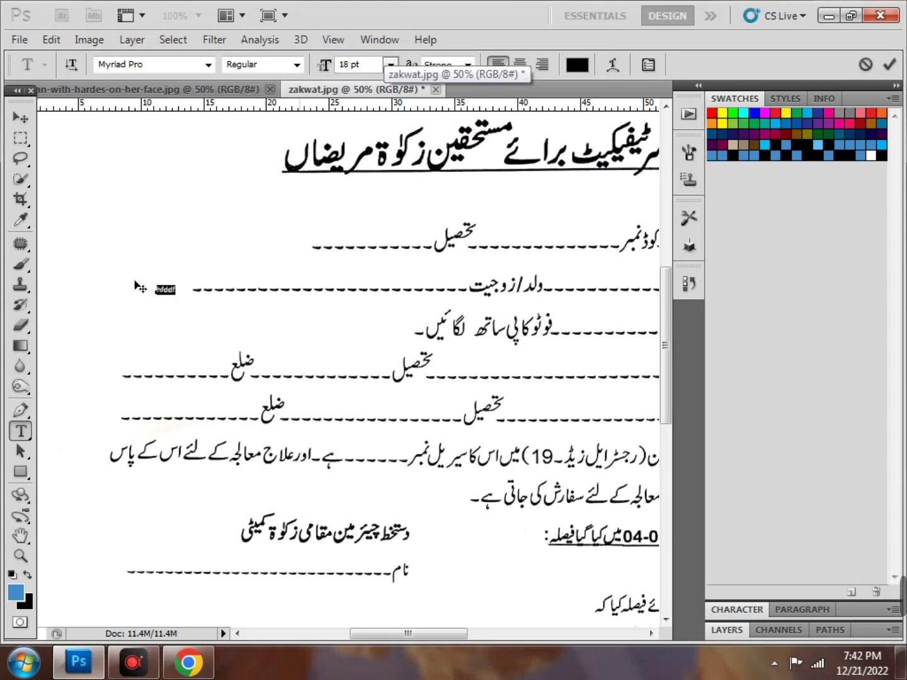
left_click(391, 66)
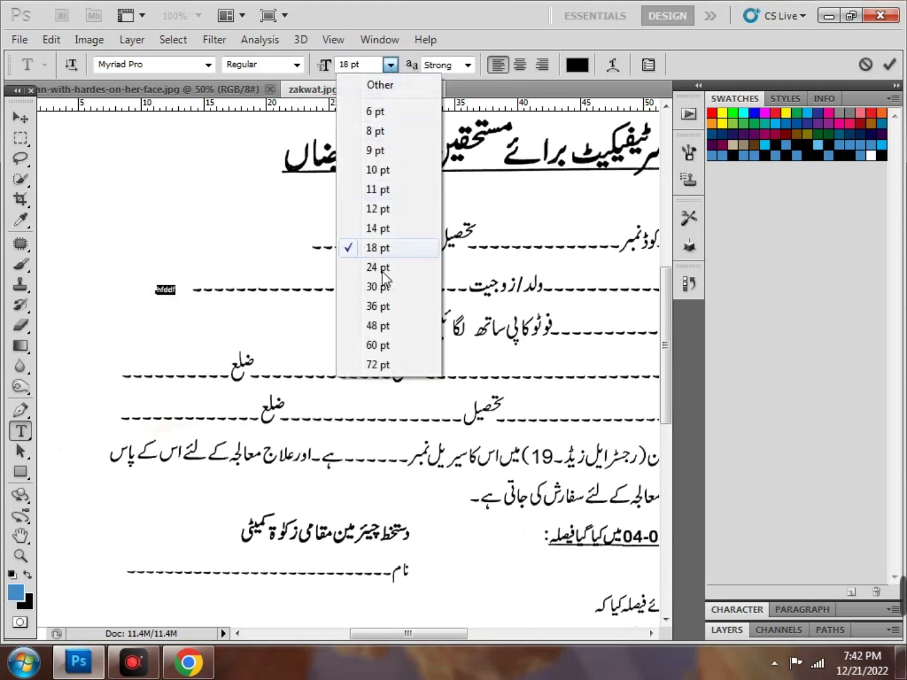
left_click(132, 661)
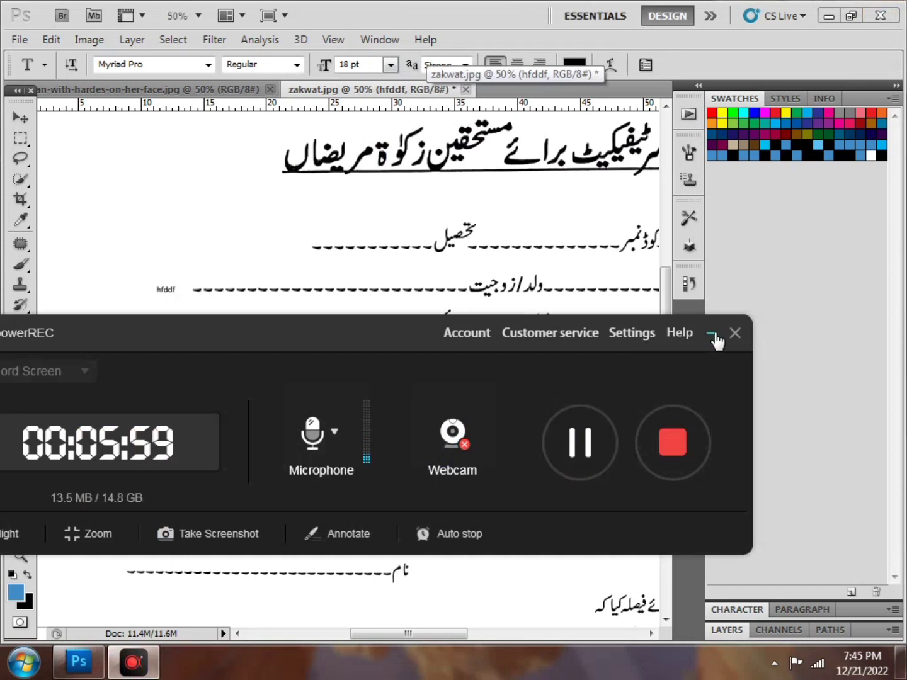
left_click(711, 333)
scroll(214, 384, "down", 1)
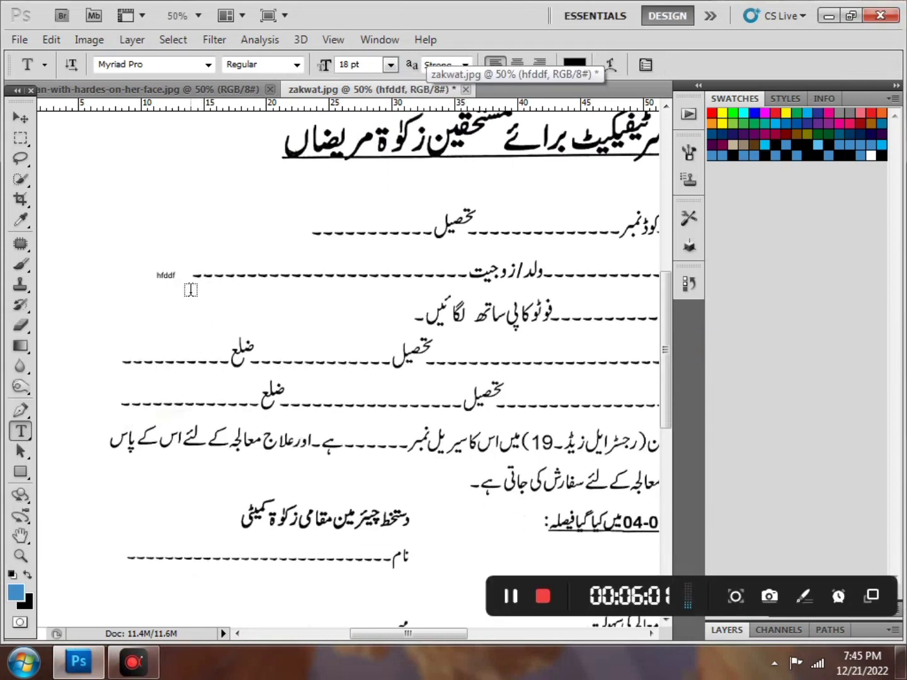
scroll(181, 277, "down", 2)
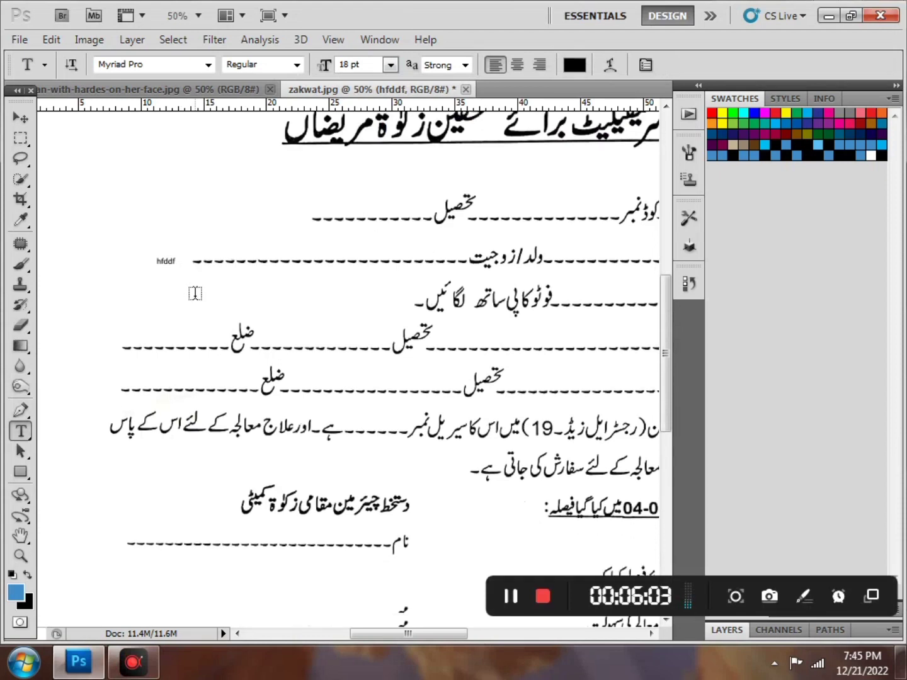
scroll(192, 277, "up", 2)
scroll(191, 258, "down", 1)
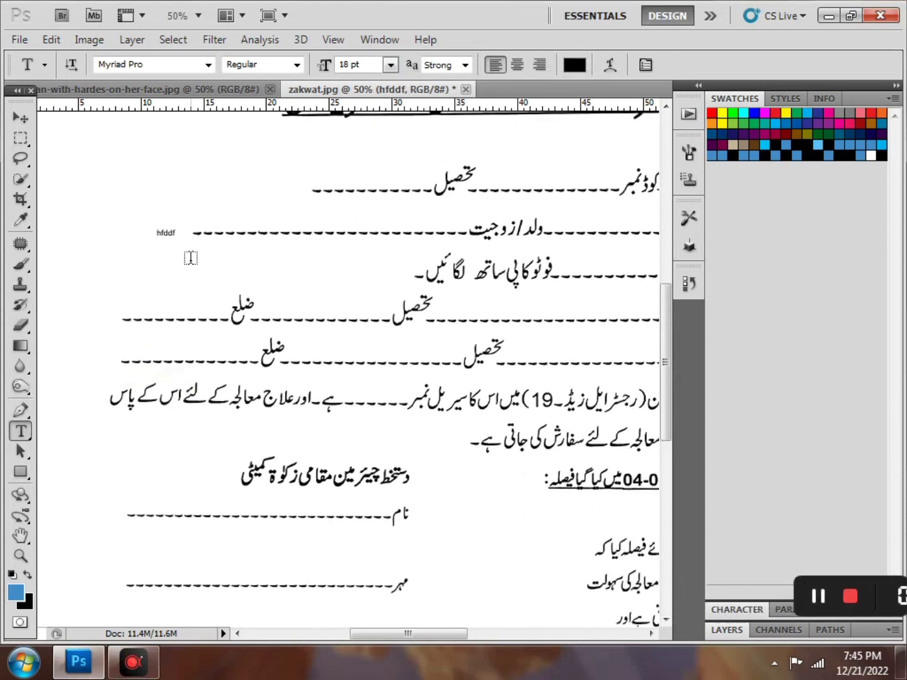
scroll(190, 258, "up", 5)
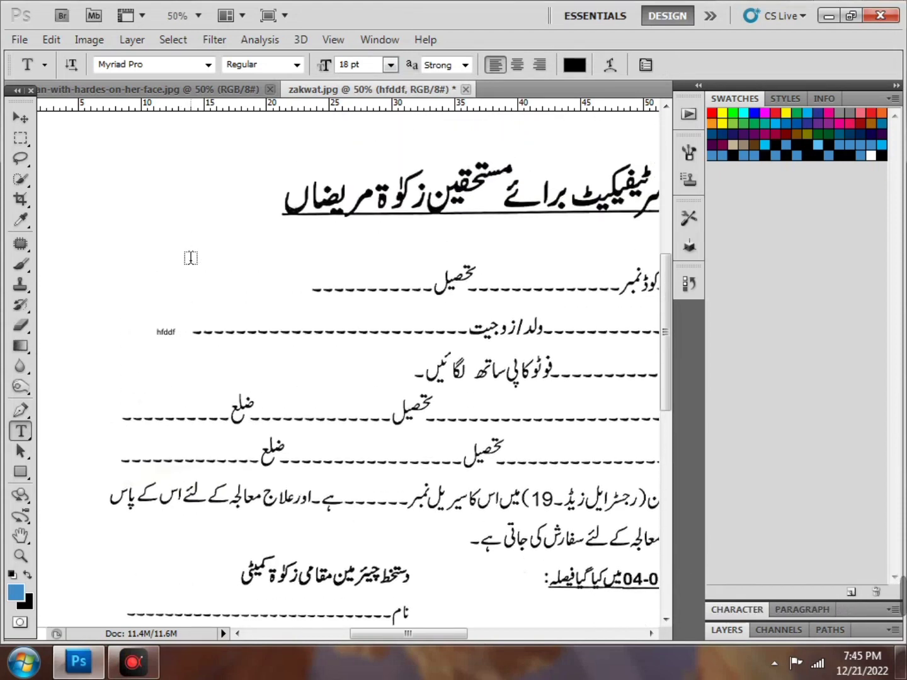
scroll(190, 257, "down", 10)
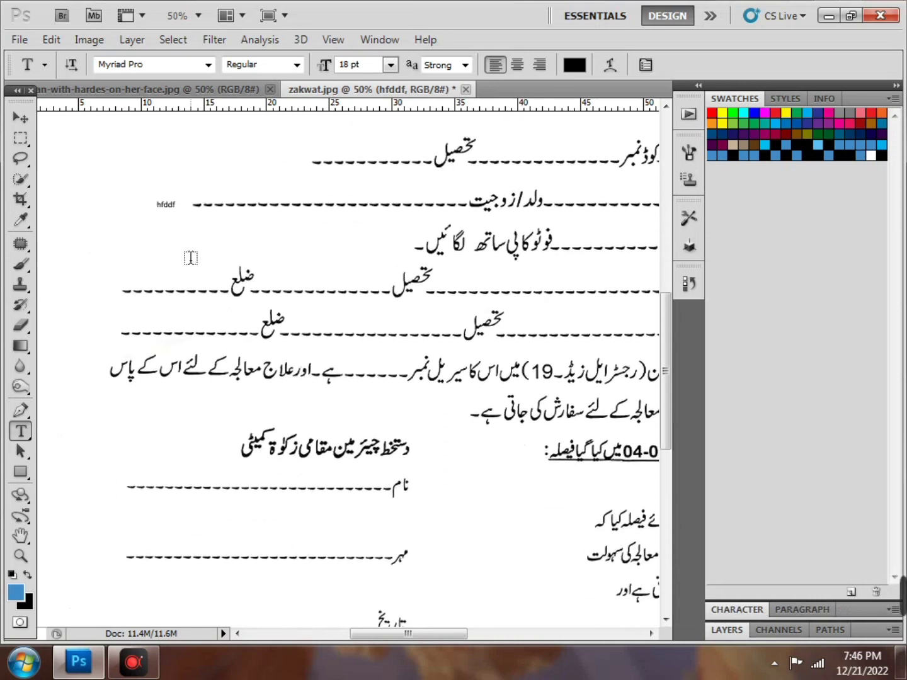
scroll(190, 258, "down", 2)
scroll(190, 258, "up", 8)
Close zakwat.jpg without saving, then switch to the Burn tool (Midtones, 50% exposure)
left_click(467, 89)
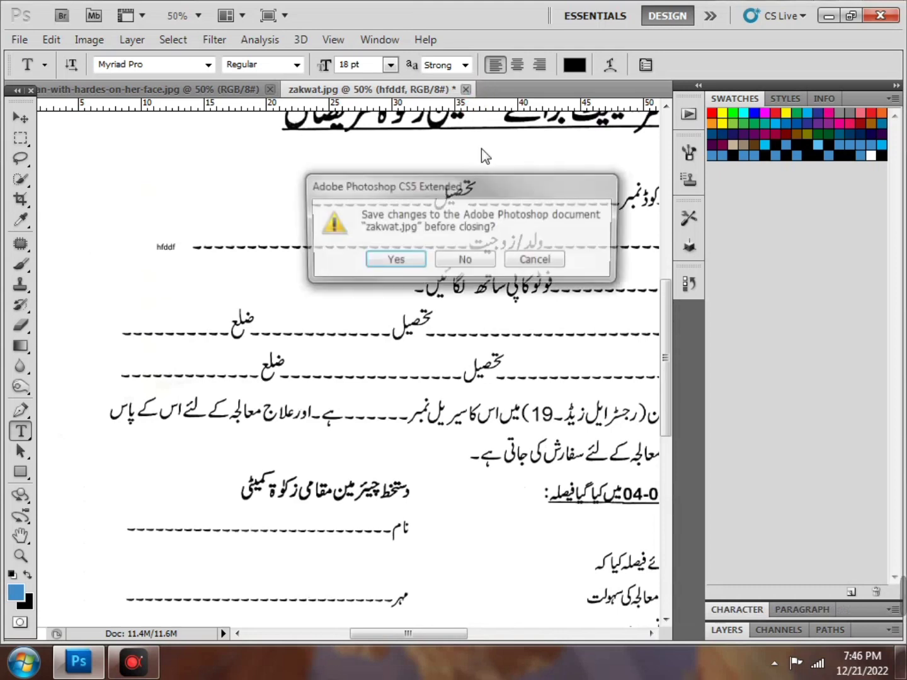
left_click(467, 261)
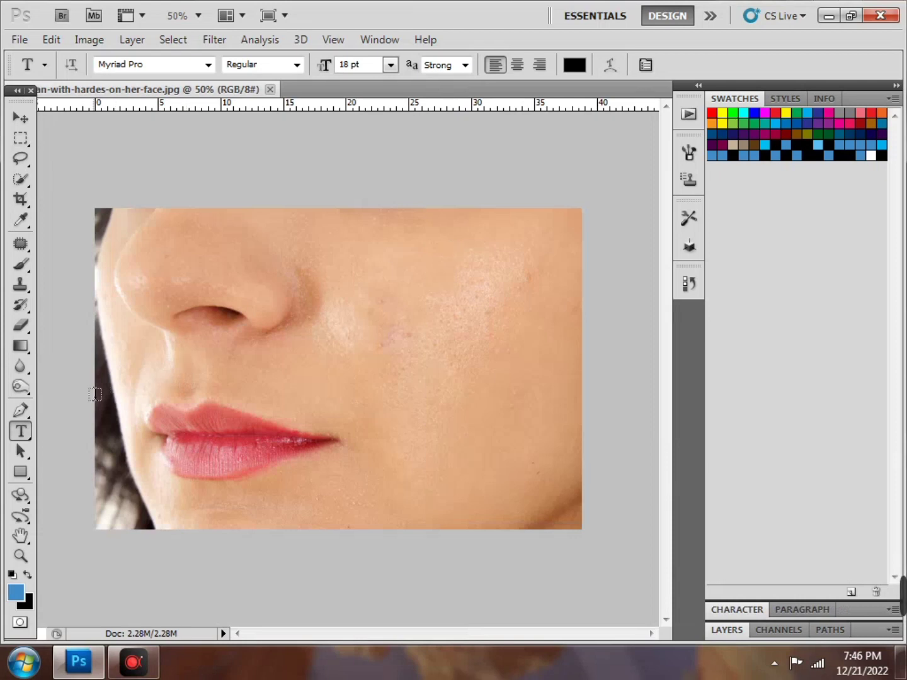
left_click(25, 391)
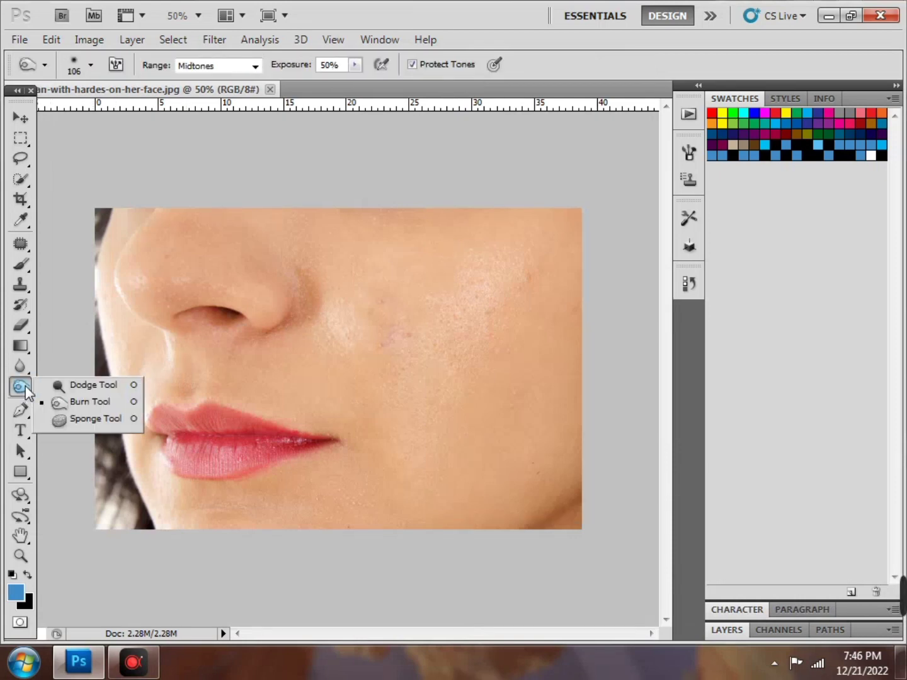
left_click(133, 660)
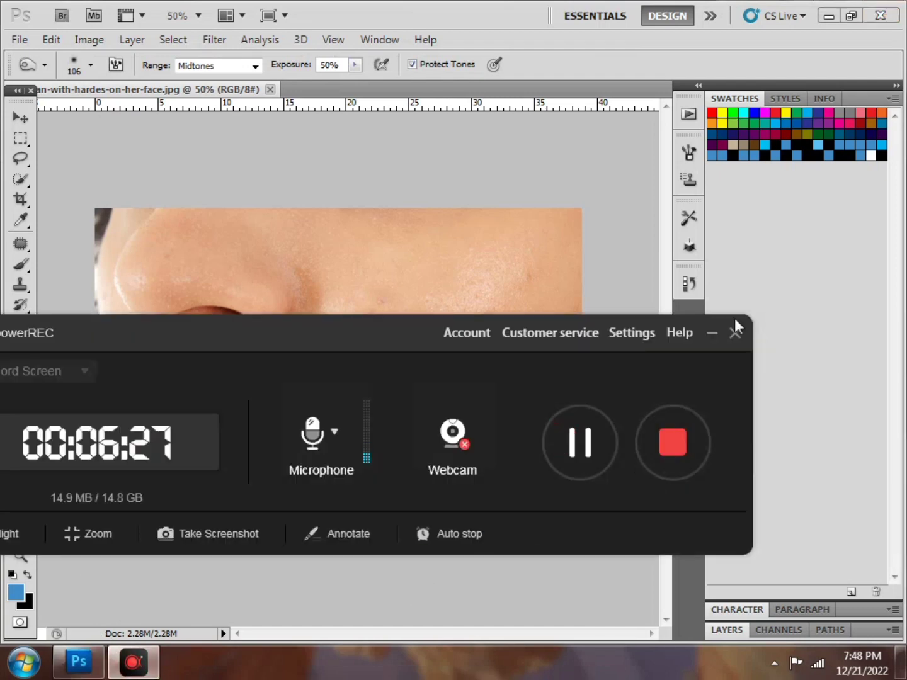
left_click(712, 335)
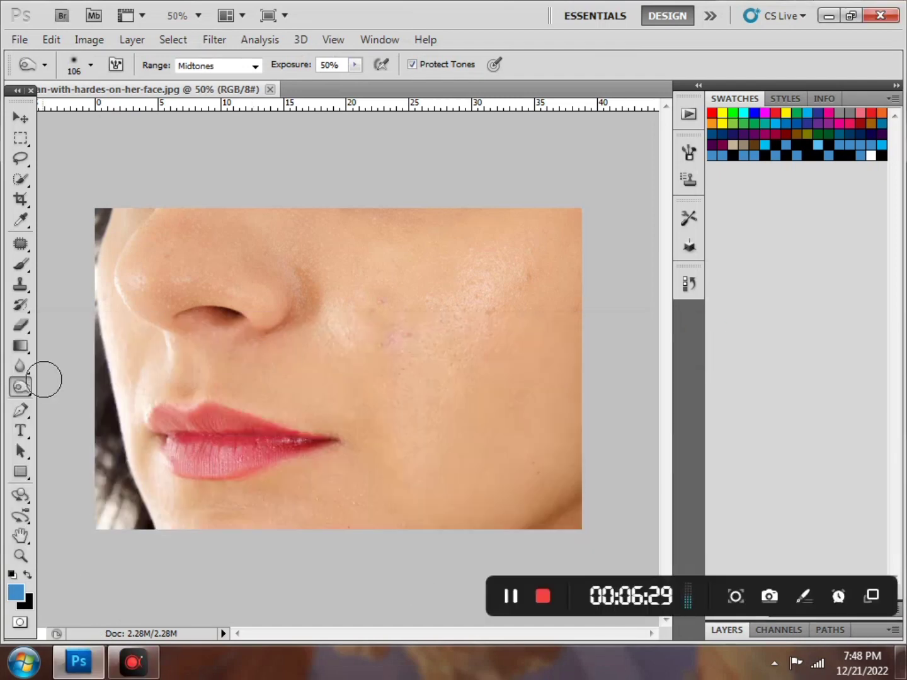
left_click(29, 393)
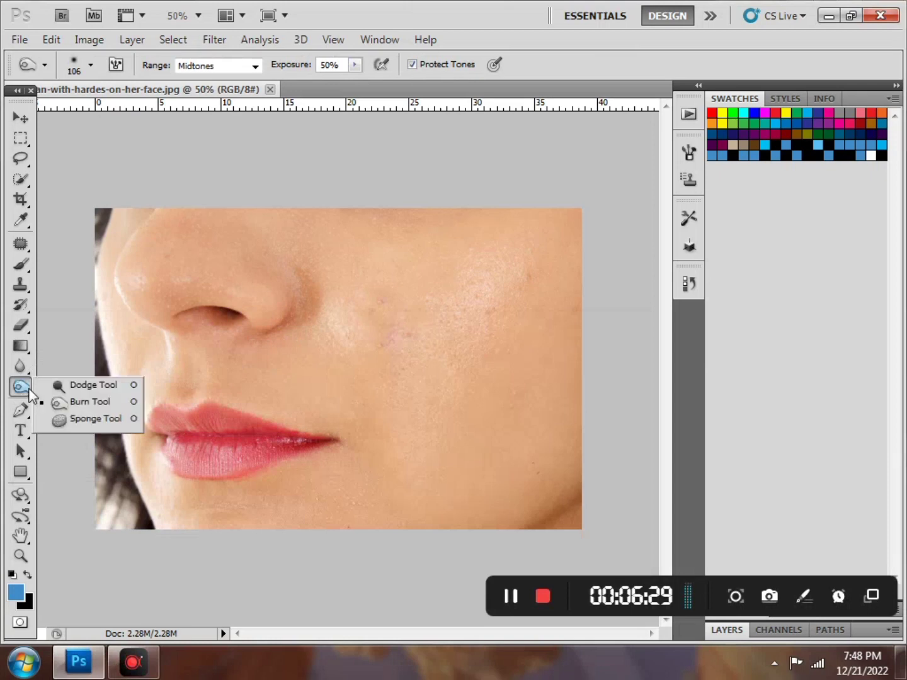
left_click(107, 406)
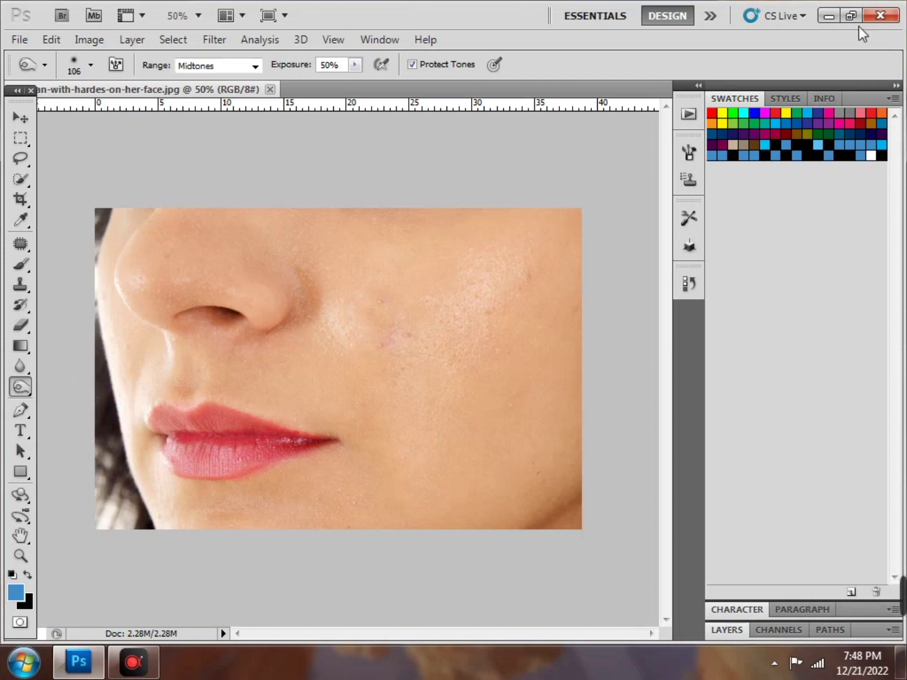
Drag images.jpg from the desktop into Photoshop and zoom the portrait to 200%
left_click(838, 9)
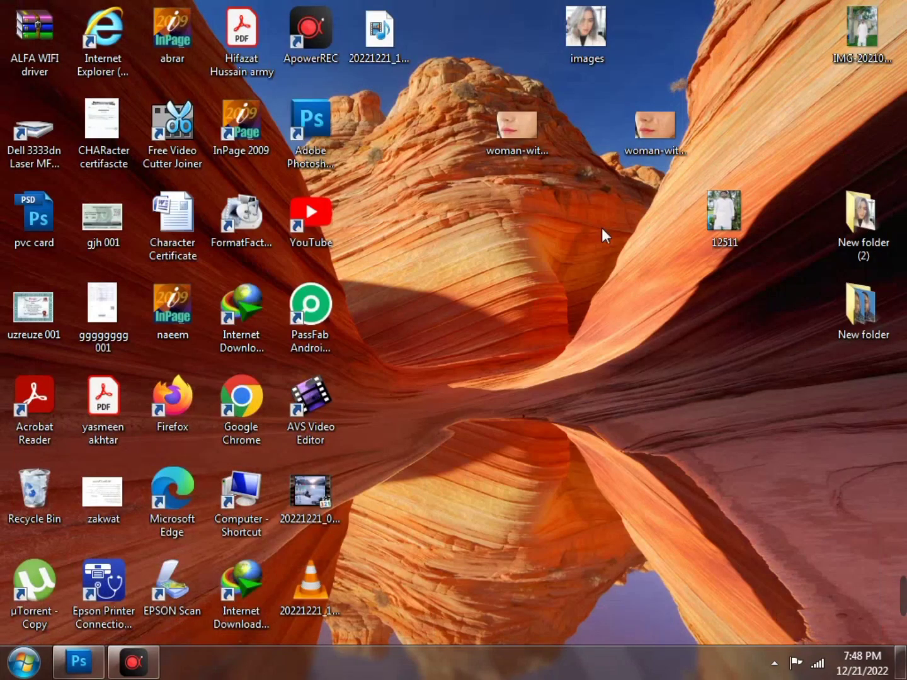
left_click_drag(588, 23, 659, 280)
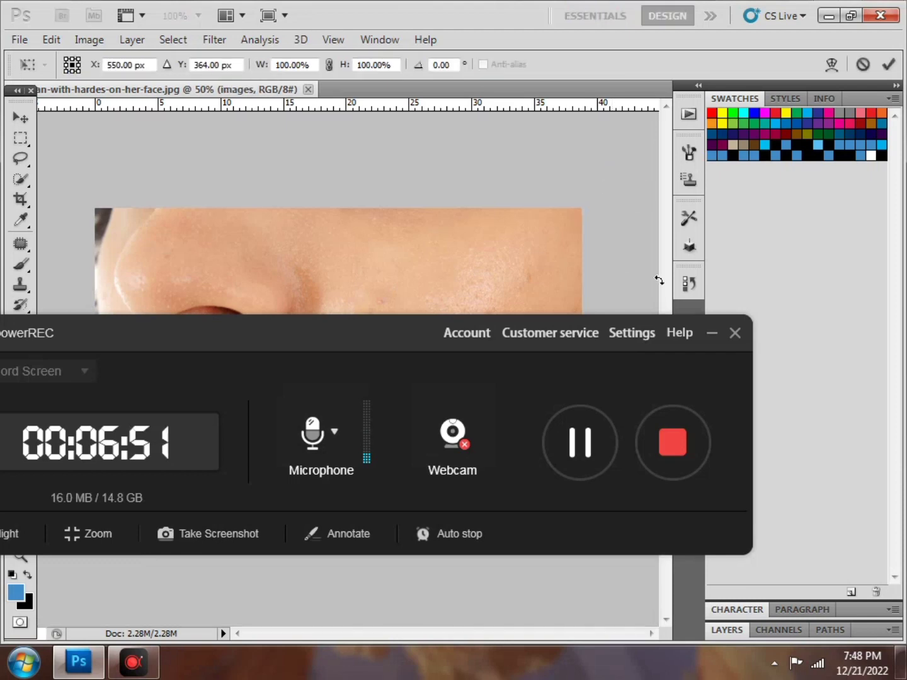
left_click(711, 335)
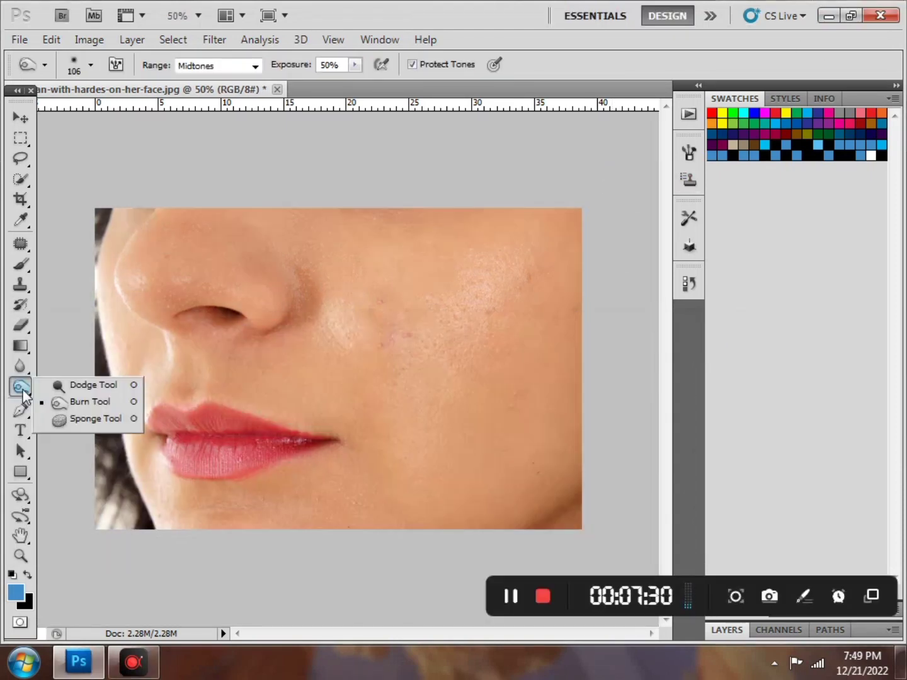
left_click(106, 401)
left_click(836, 16)
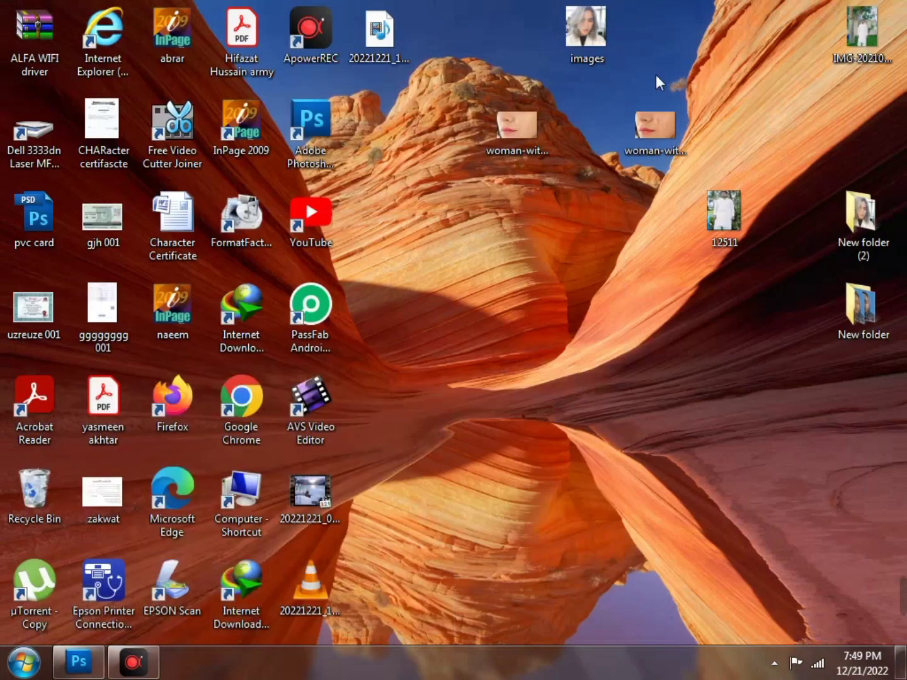
left_click_drag(586, 29, 653, 59)
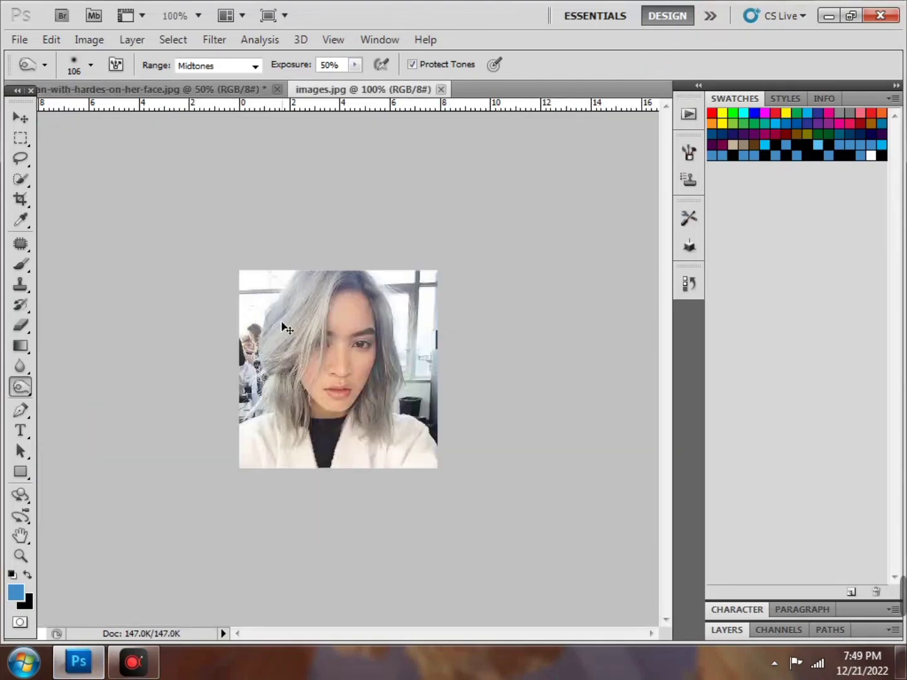
key("ctrl+plus")
left_click_drag(20, 387, 88, 401)
Select the Burn tool and set its brush size to 61 px
left_click(138, 469)
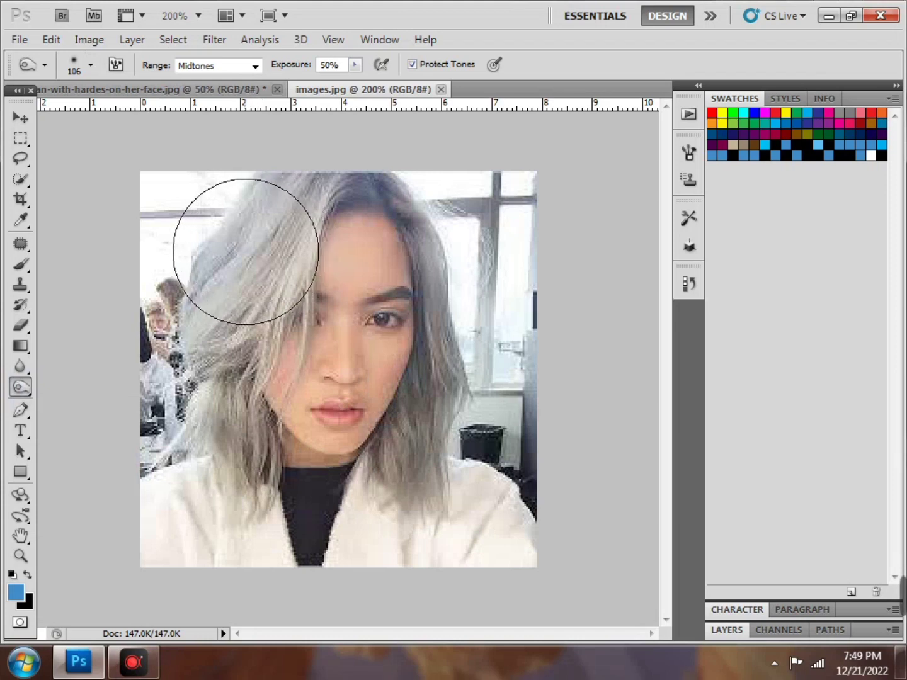
left_click(91, 65)
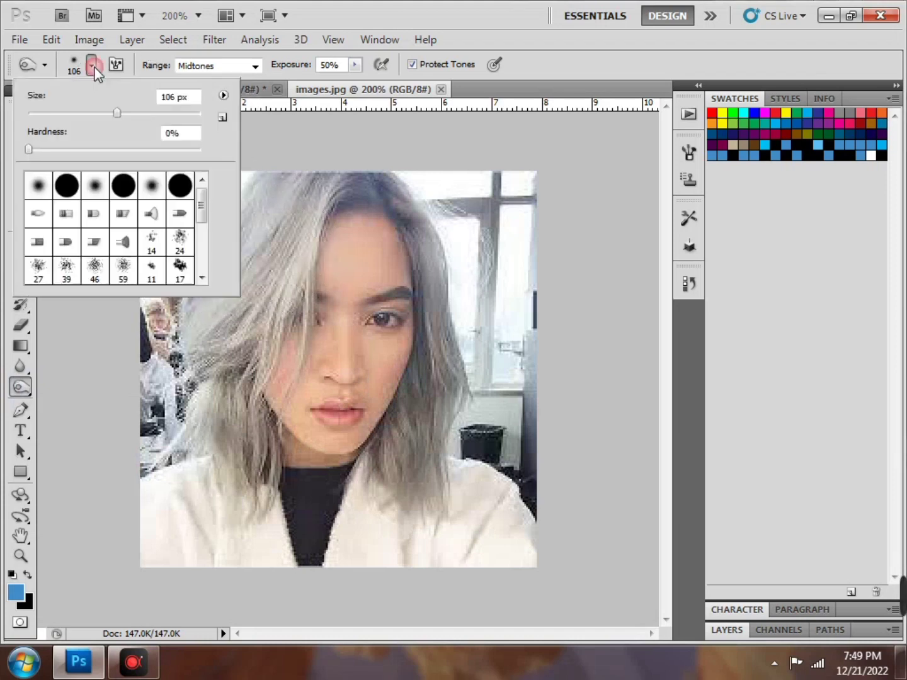
left_click(94, 113)
left_click_drag(81, 113, 80, 114)
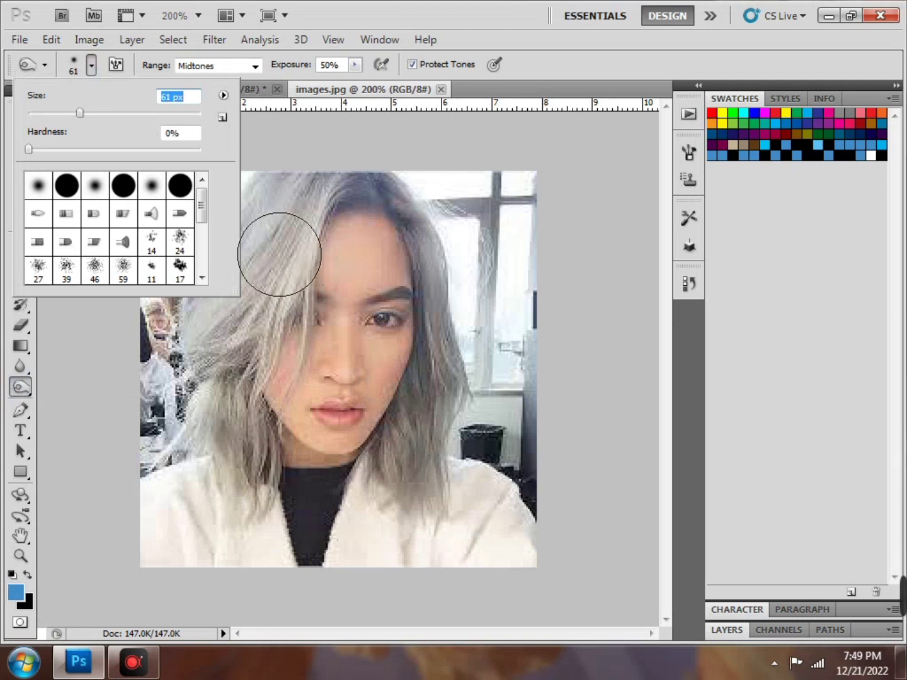
Paint burn strokes over the top, left and right hair to darken it
mouse_move(283, 246)
left_mouse_down()
mouse_move(236, 309)
mouse_move(246, 248)
mouse_move(275, 230)
mouse_move(278, 212)
mouse_move(222, 326)
mouse_move(261, 290)
mouse_move(255, 337)
mouse_move(236, 376)
mouse_move(214, 281)
mouse_move(197, 344)
left_mouse_up()
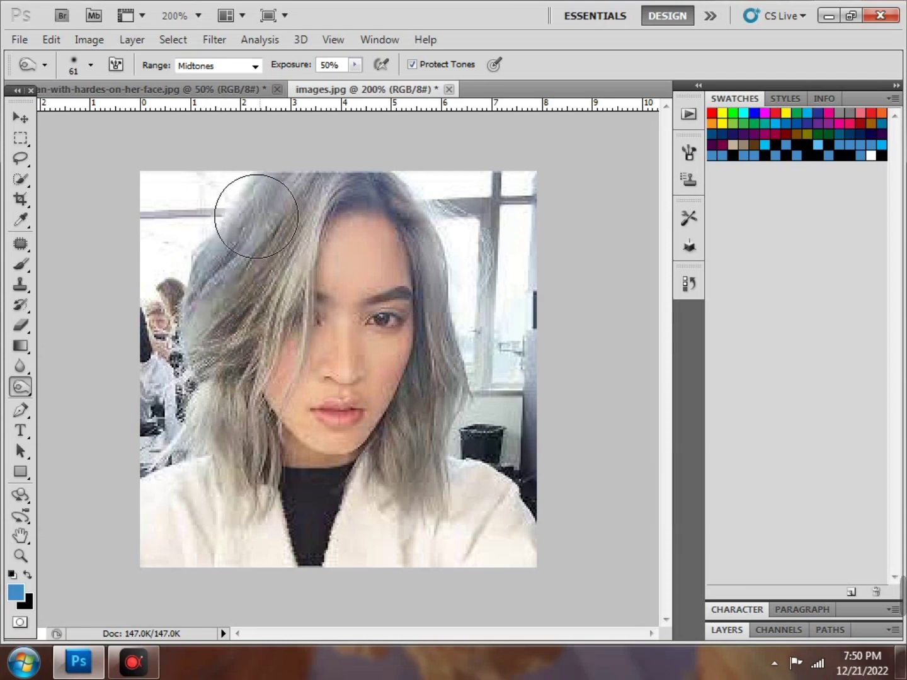
mouse_move(256, 214)
left_mouse_down()
mouse_move(212, 281)
mouse_move(263, 315)
mouse_move(234, 438)
mouse_move(221, 392)
mouse_move(229, 479)
mouse_move(194, 414)
mouse_move(173, 435)
left_mouse_up()
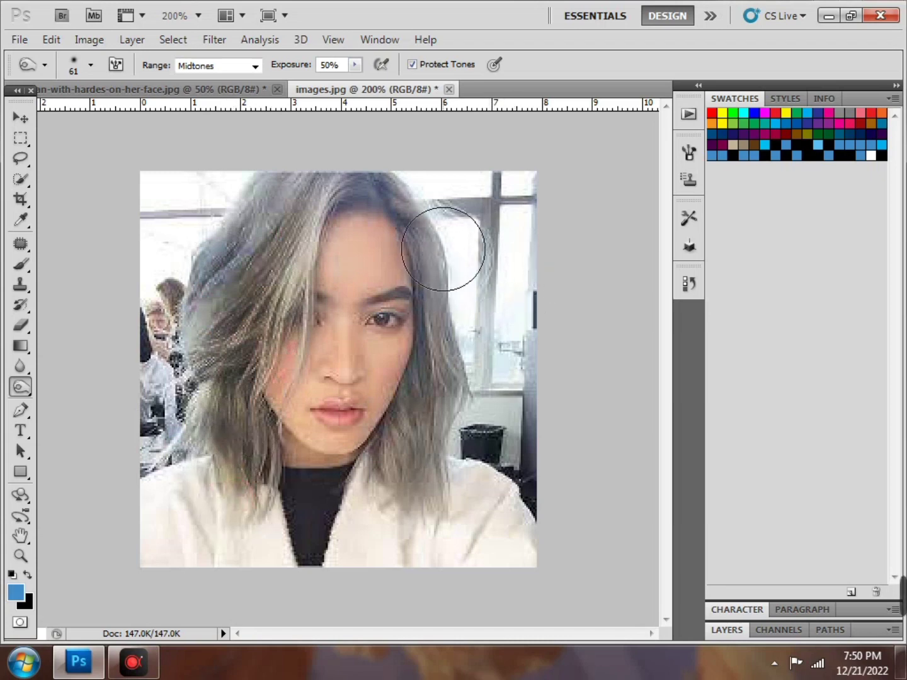
mouse_move(443, 249)
left_mouse_down()
mouse_move(453, 371)
mouse_move(416, 435)
mouse_move(422, 480)
left_mouse_up()
mouse_move(300, 218)
left_mouse_down()
mouse_move(279, 294)
mouse_move(263, 311)
mouse_move(213, 310)
mouse_move(224, 373)
left_mouse_up()
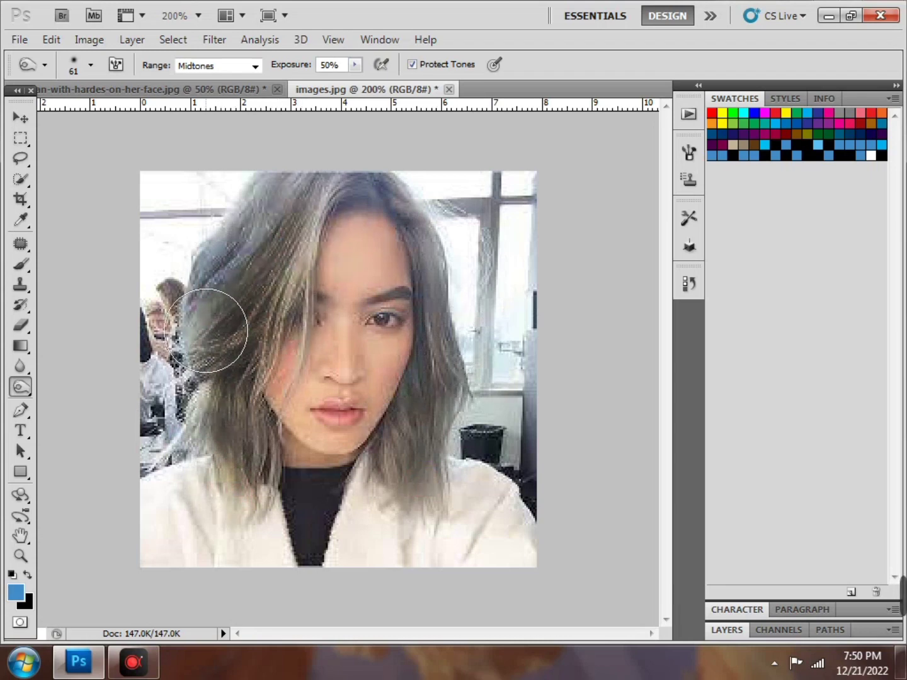
left_click_drag(206, 331, 213, 375)
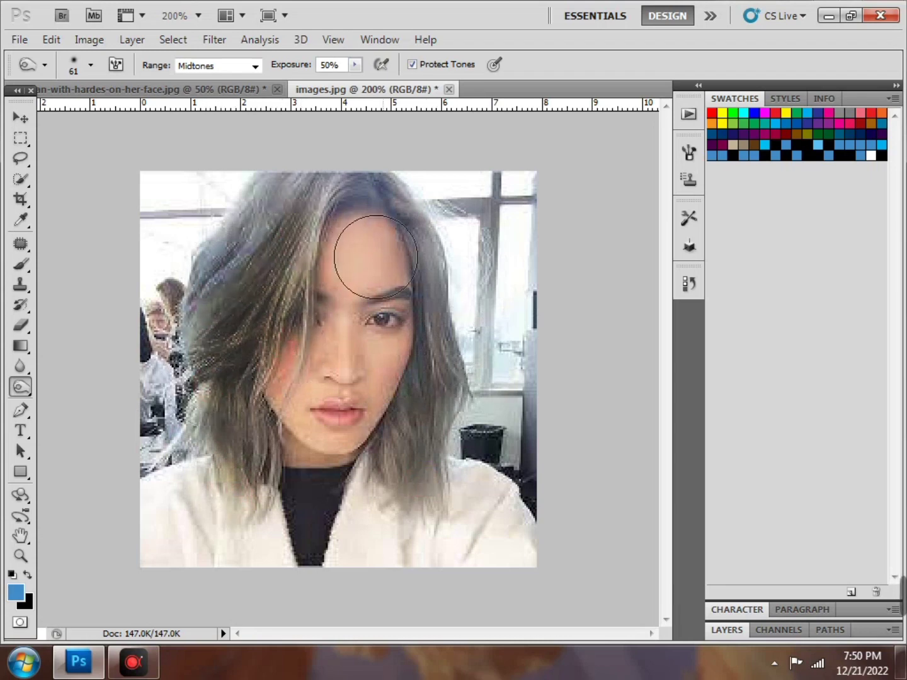
mouse_move(296, 207)
left_mouse_down()
mouse_move(241, 220)
mouse_move(238, 230)
mouse_move(241, 219)
mouse_move(213, 262)
mouse_move(217, 222)
mouse_move(229, 366)
mouse_move(218, 419)
mouse_move(241, 477)
mouse_move(238, 520)
mouse_move(188, 402)
left_mouse_up()
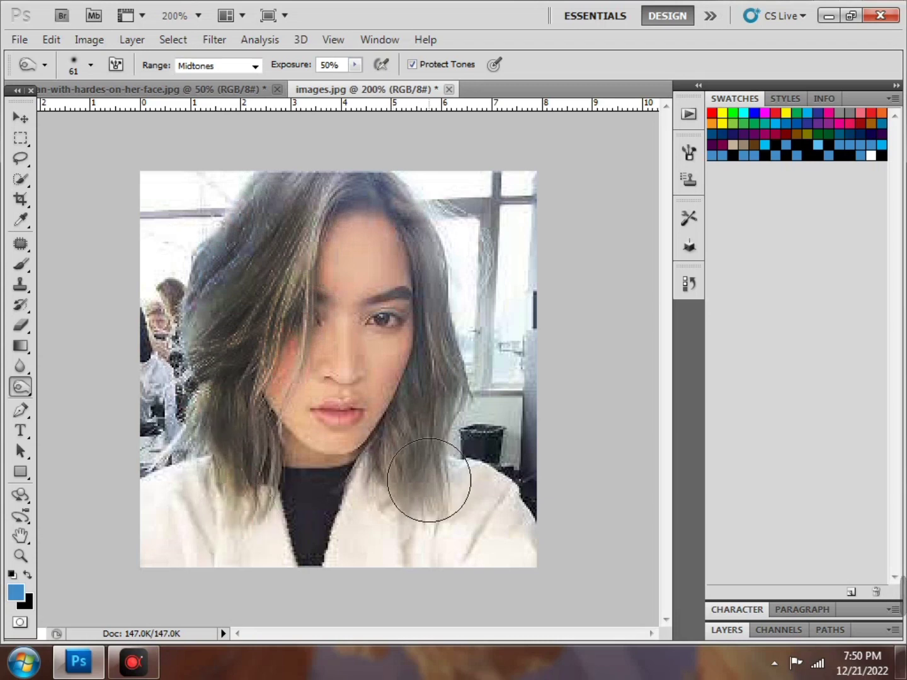
left_click_drag(429, 479, 436, 485)
left_click_drag(445, 219, 471, 254)
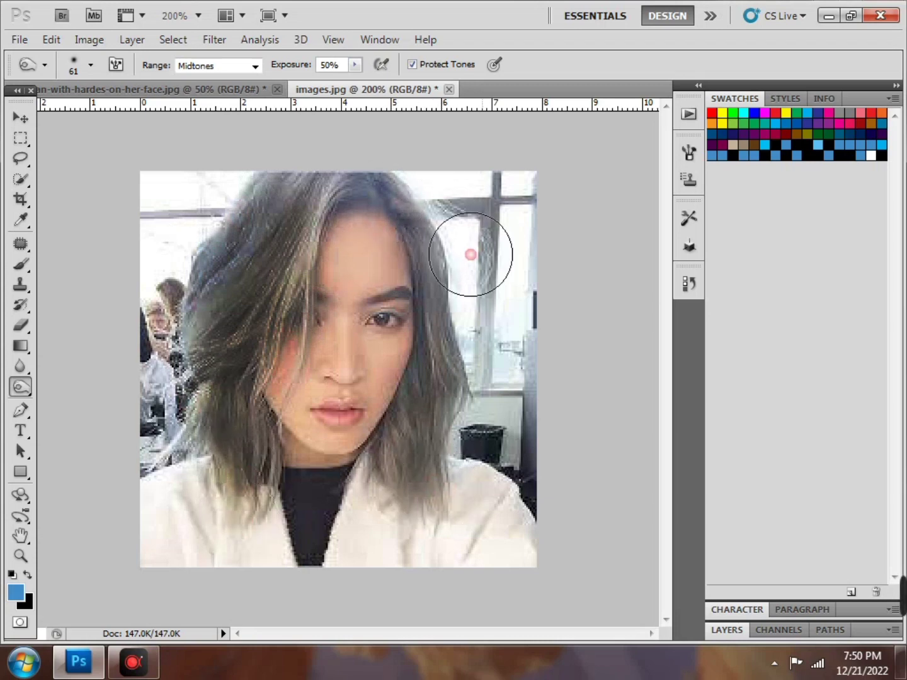
left_click_drag(224, 241, 222, 261)
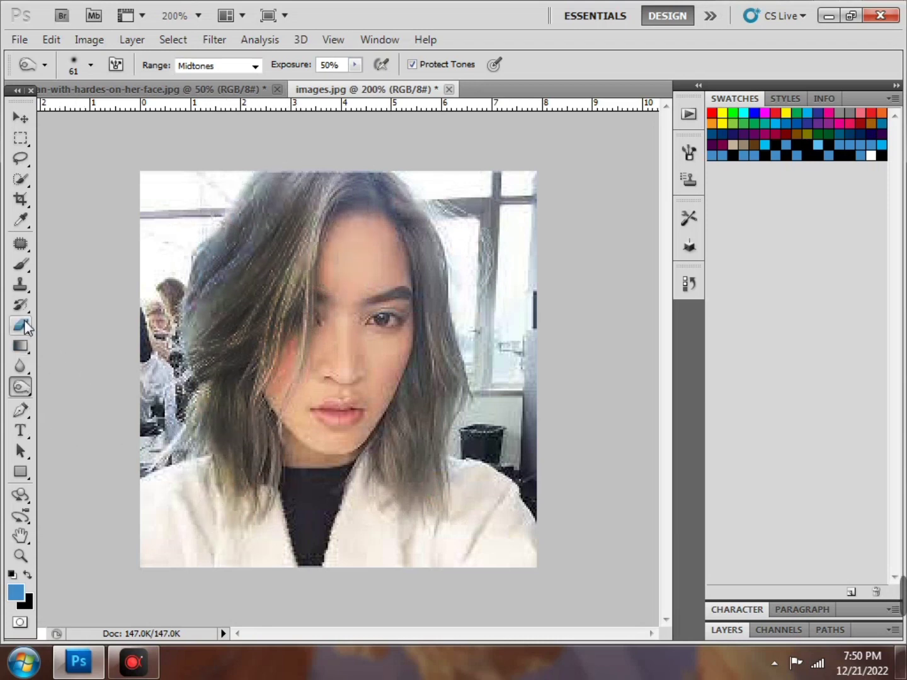
left_click(20, 246)
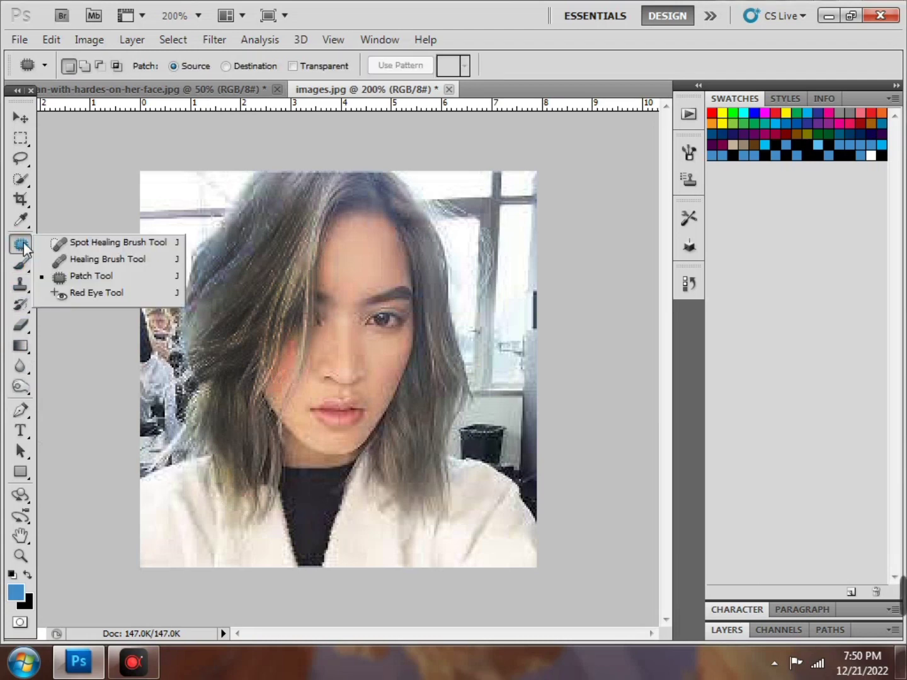
left_click(21, 430)
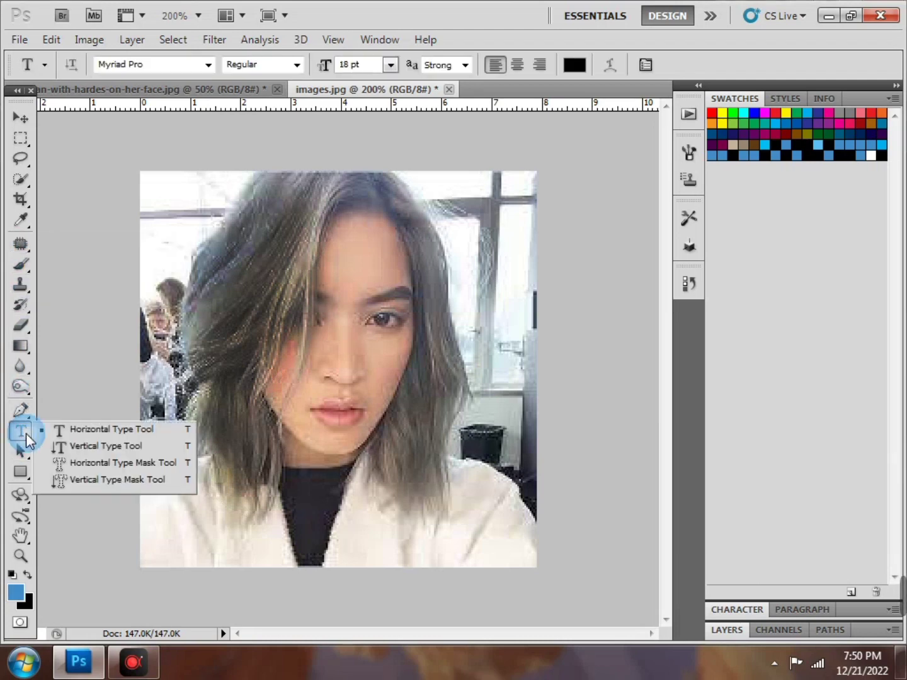
left_click(21, 387)
left_click(83, 382)
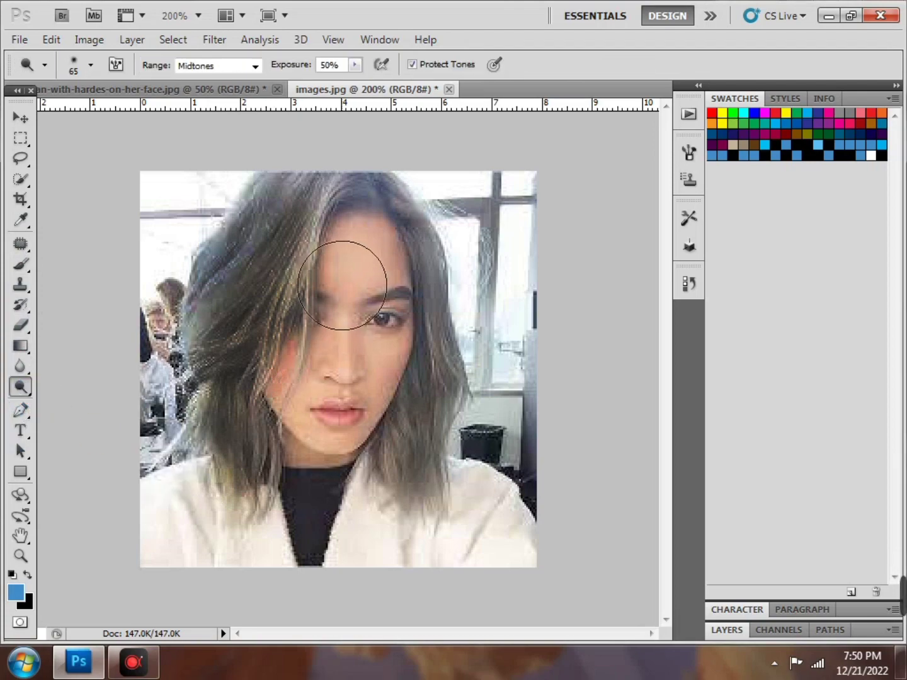
key("ctrl+plus")
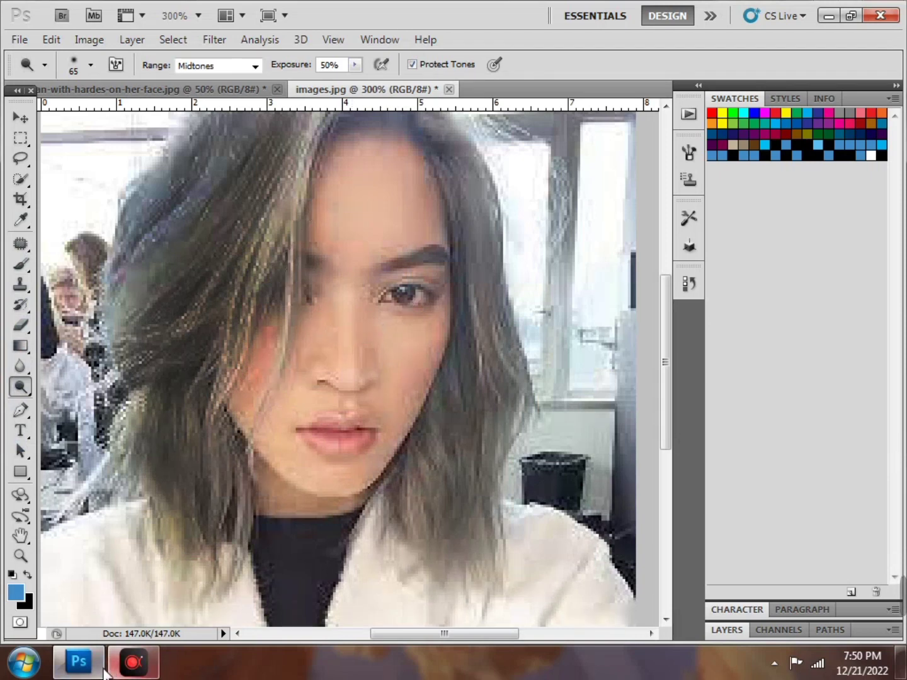
left_click(133, 660)
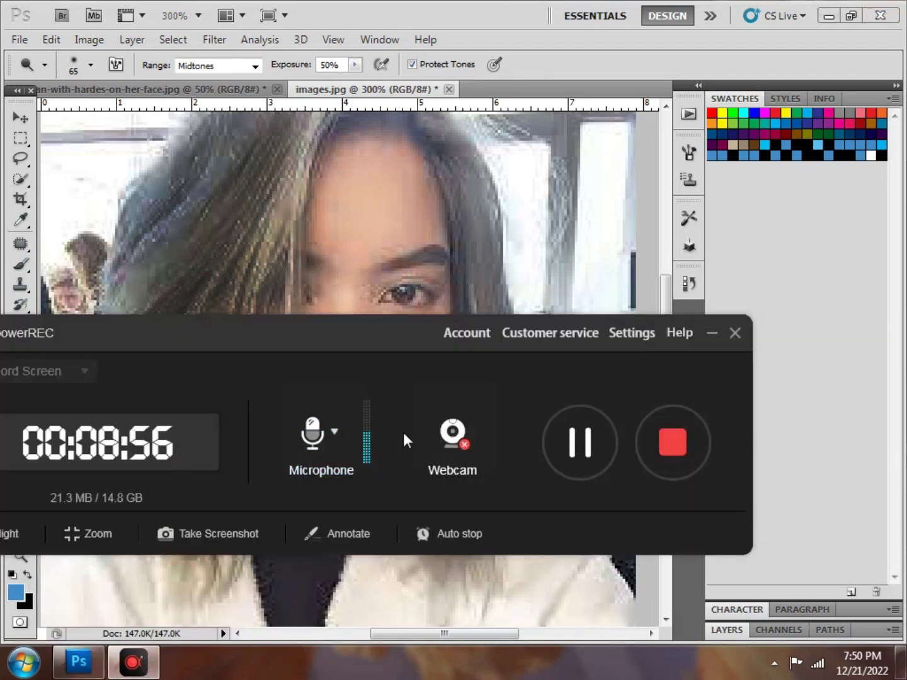
left_click(581, 465)
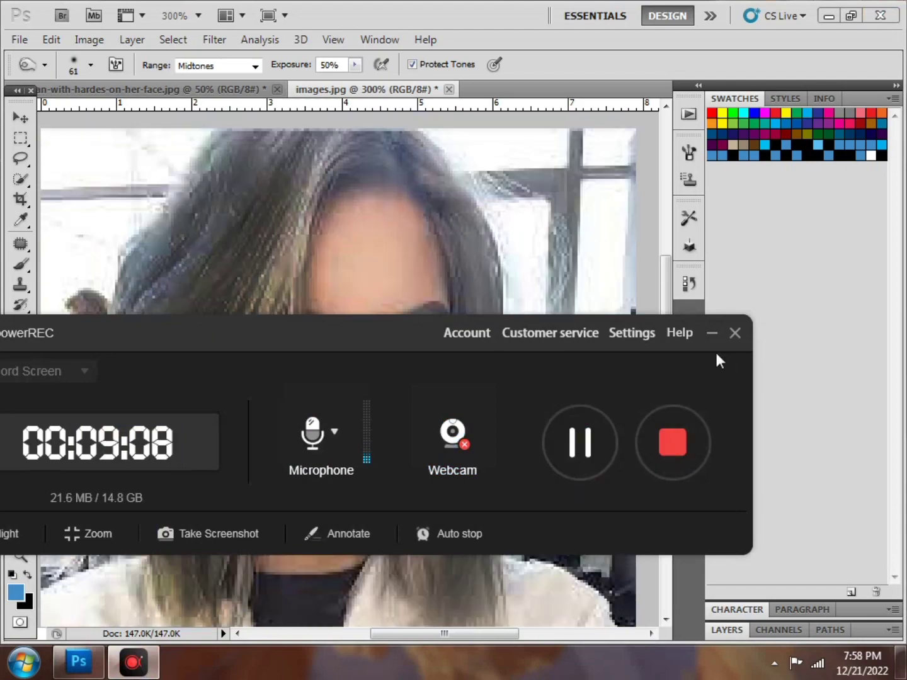
left_click(716, 341)
scroll(355, 353, "up", 4)
scroll(354, 352, "down", 6)
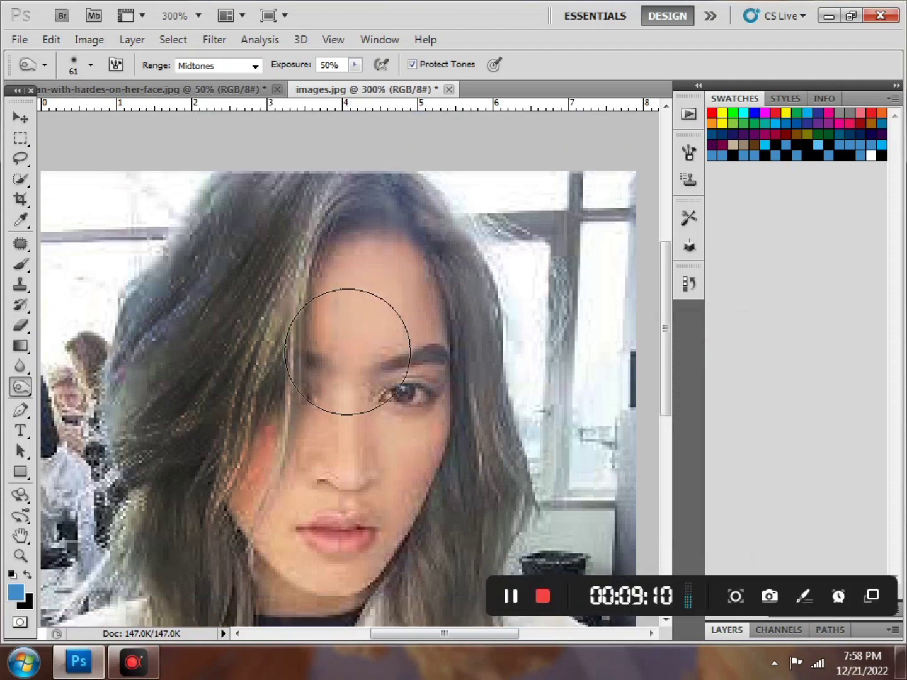
scroll(225, 266, "down", 1)
Save the portrait to the Desktop as imagesjtfuh.jpg at JPEG quality 12
left_click(20, 39)
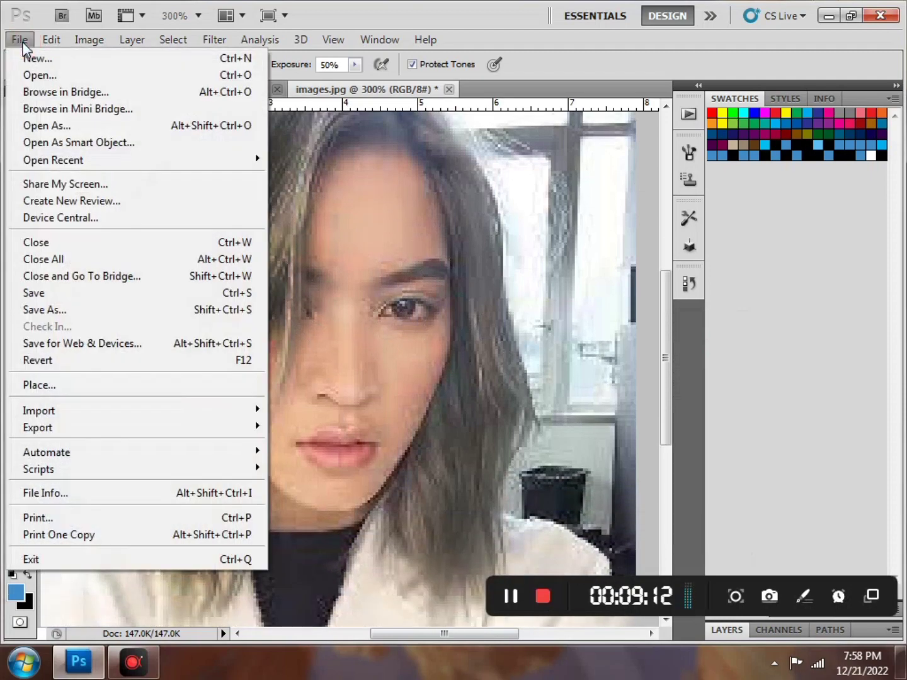
left_click(88, 315)
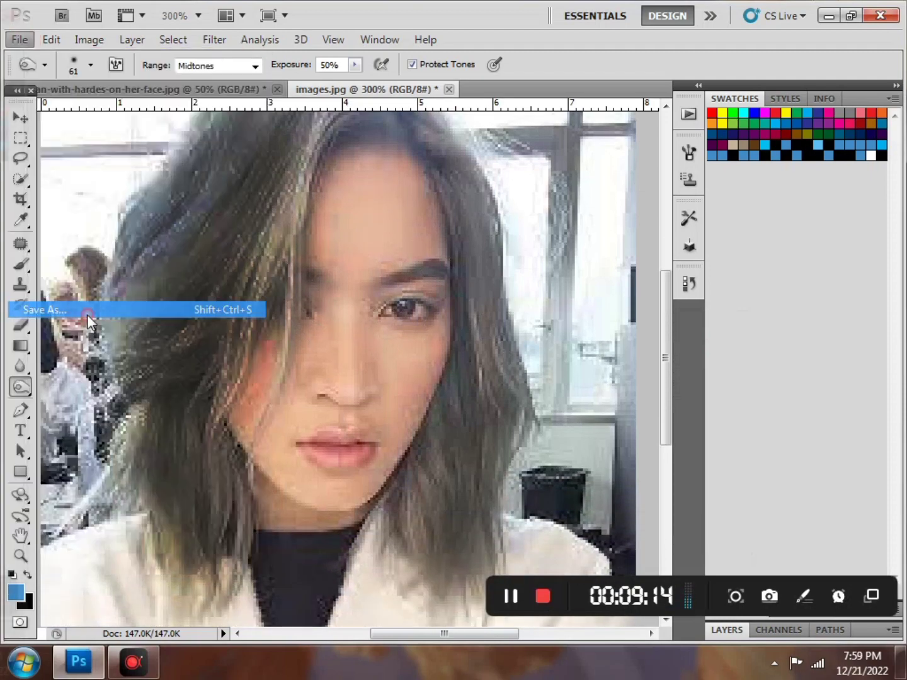
left_click(420, 349)
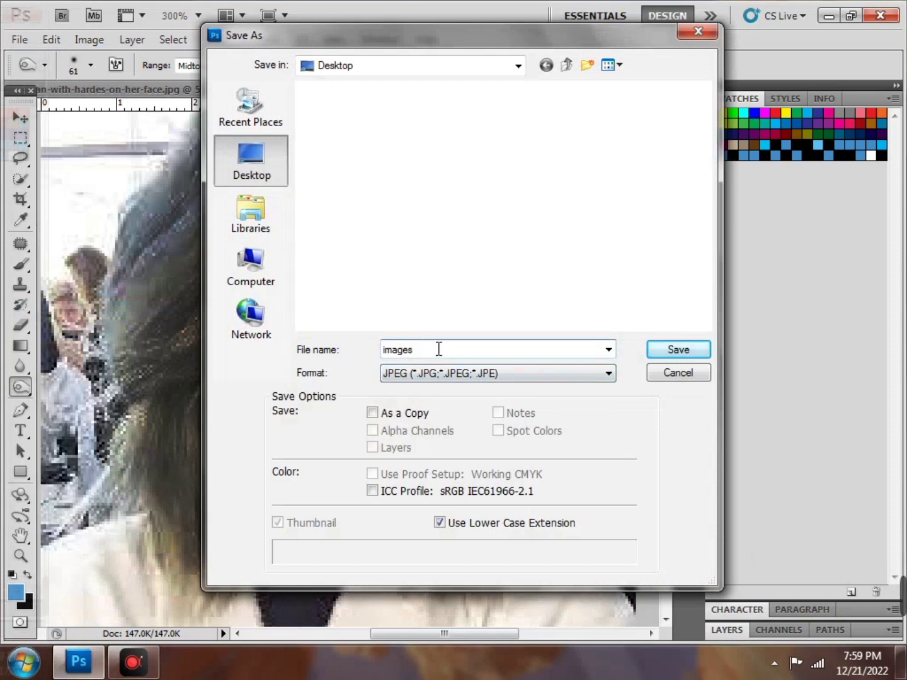
type("jtfuh")
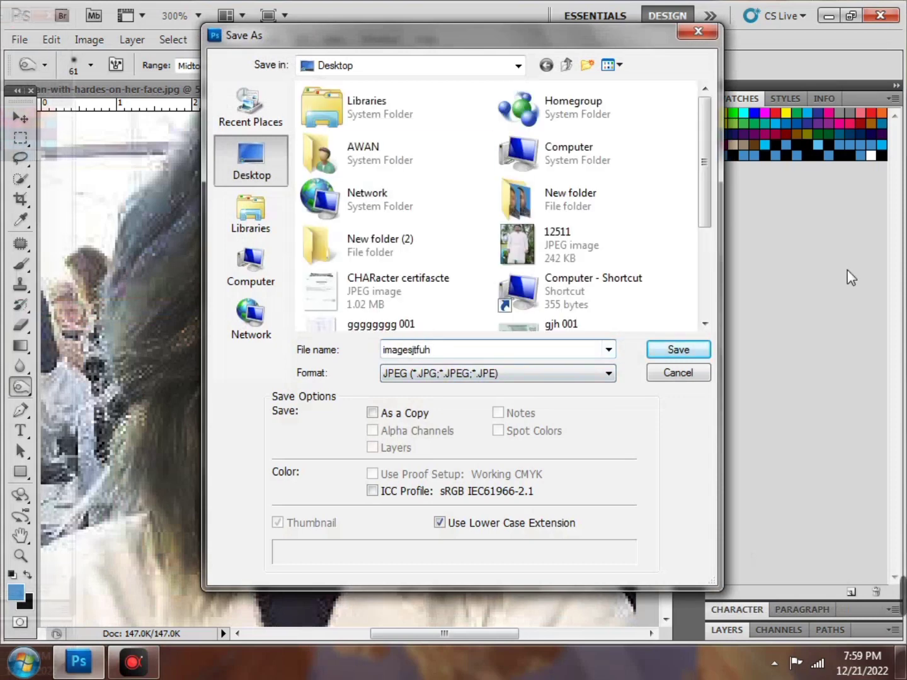
left_click(690, 354)
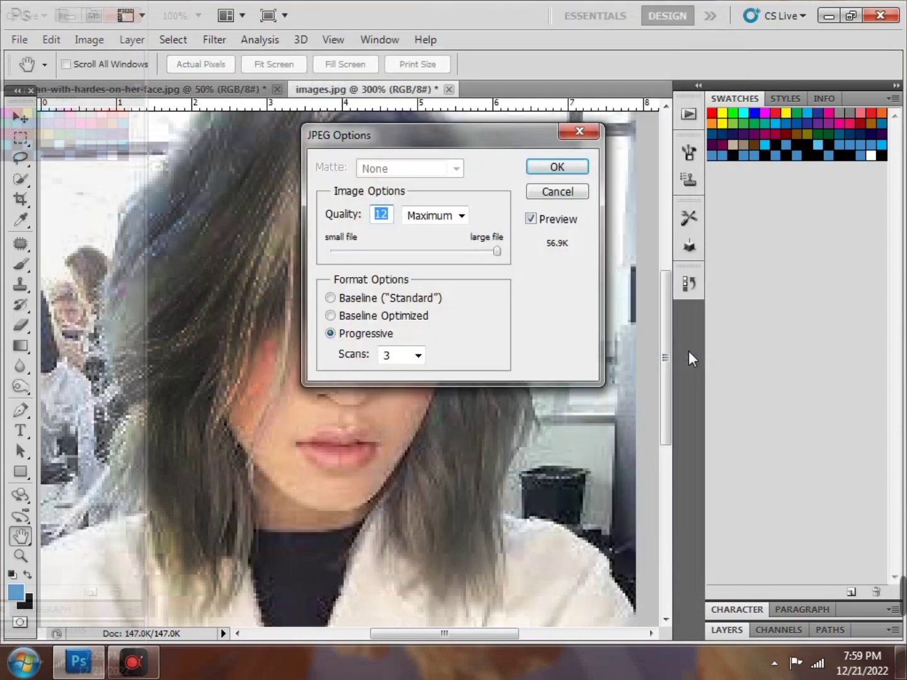
left_click(562, 168)
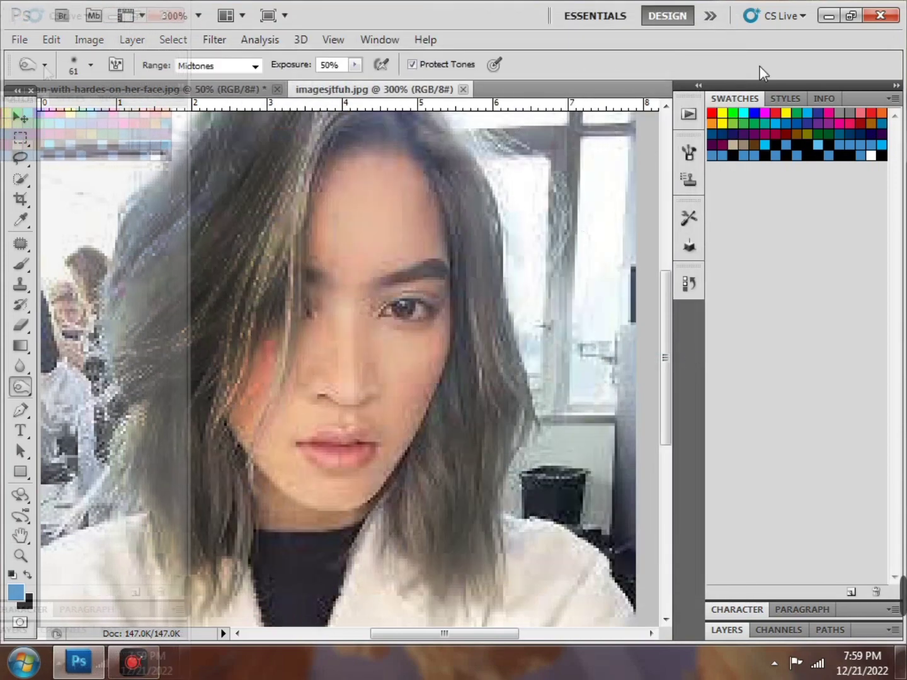
left_click(825, 15)
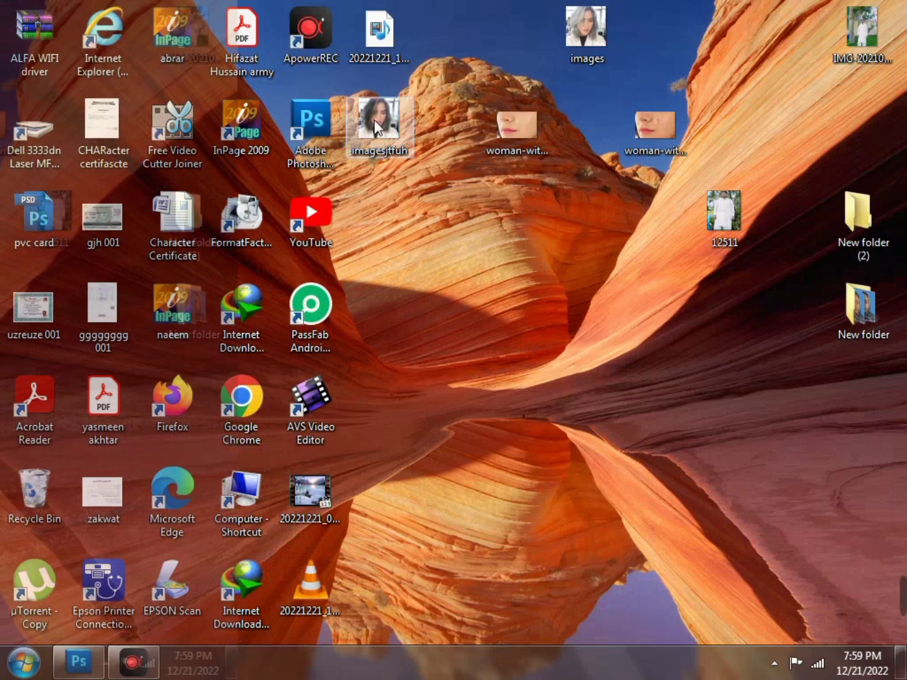
Open imagesjtfuh in Photo Viewer, flip between it and the original images photo, then close
left_click_drag(374, 120, 682, 32)
double_click(647, 43)
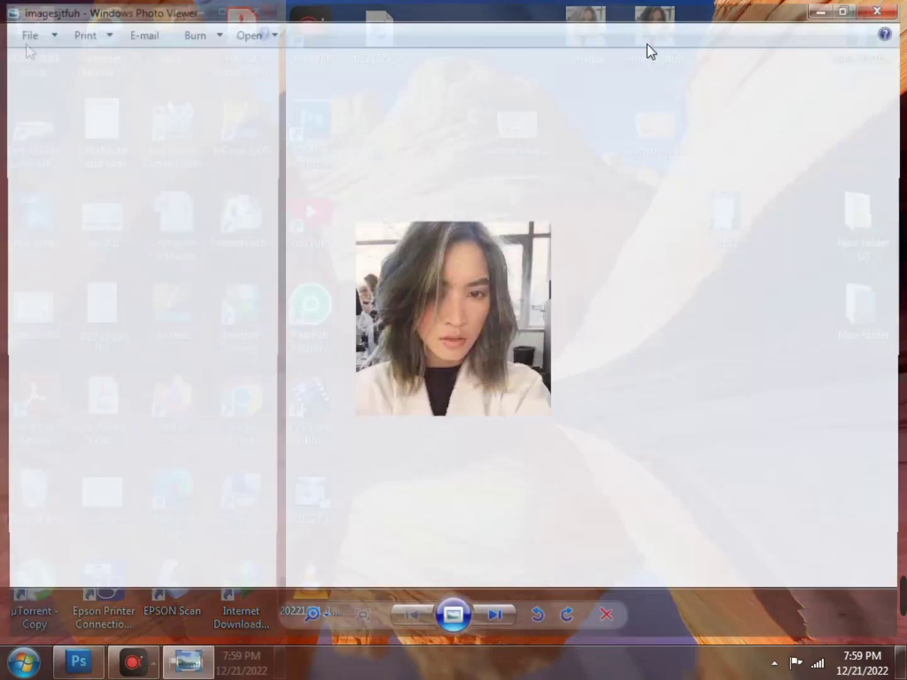
left_click(420, 621)
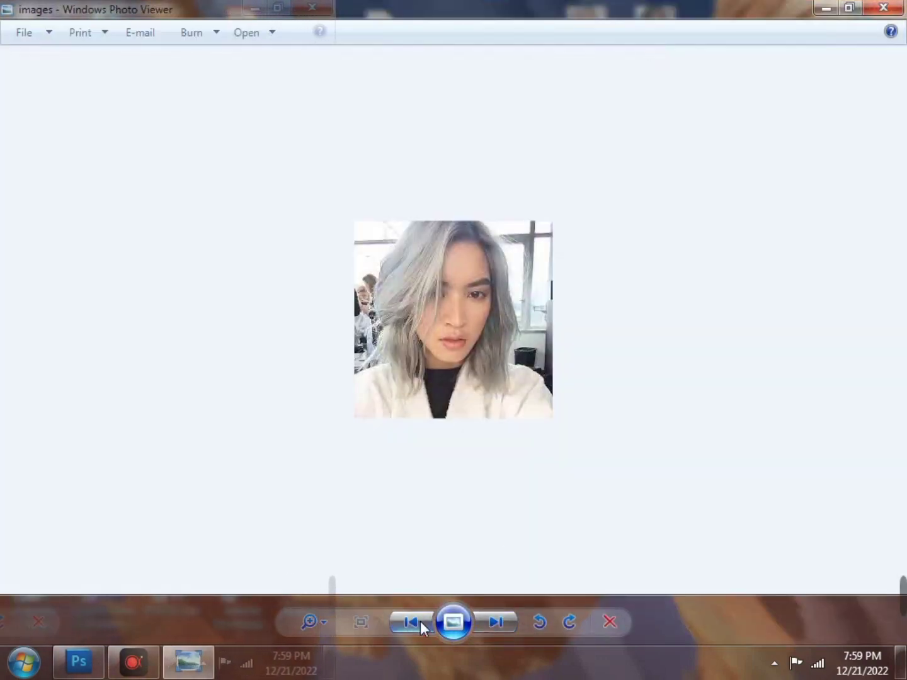
scroll(470, 269, "up", 2)
scroll(469, 277, "down", 2)
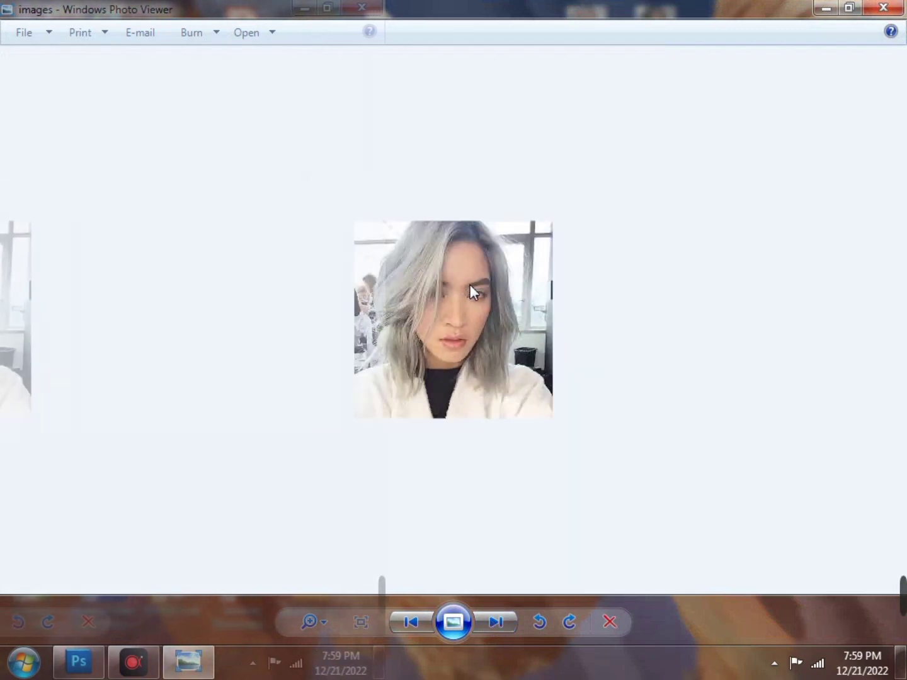
left_click(504, 623)
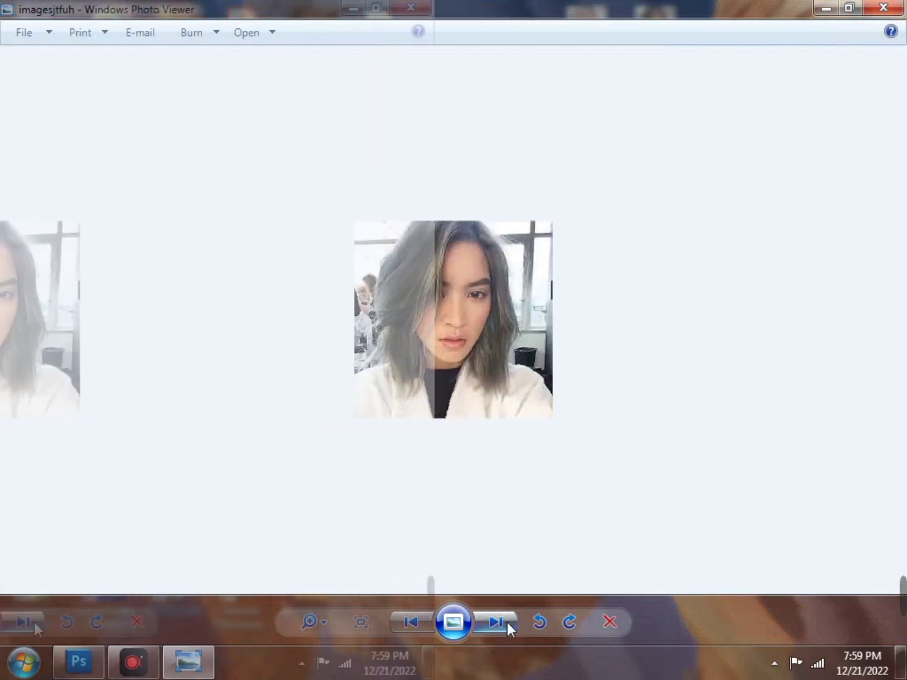
left_click(421, 623)
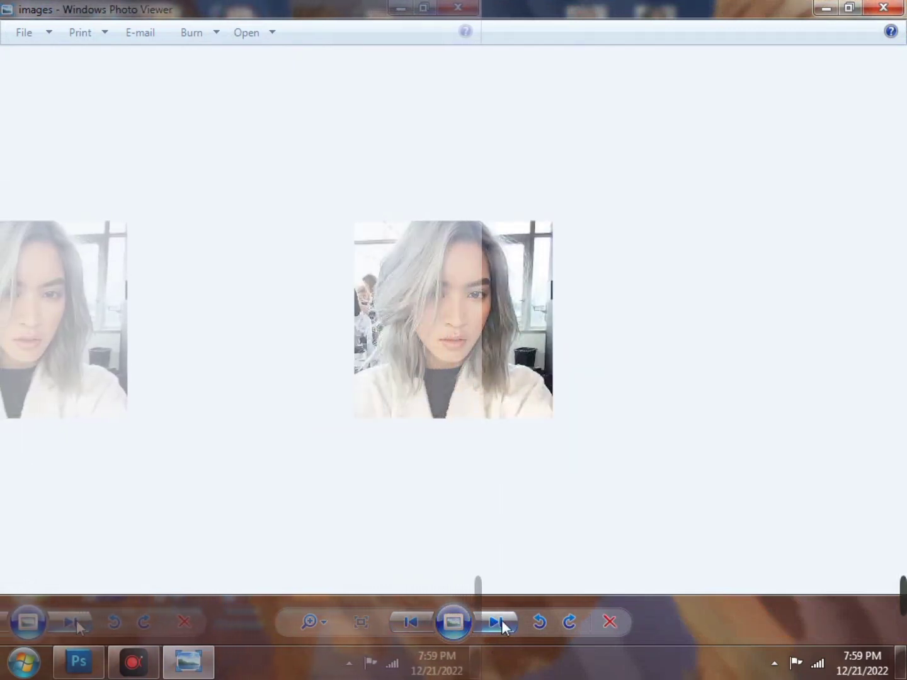
left_click(887, 8)
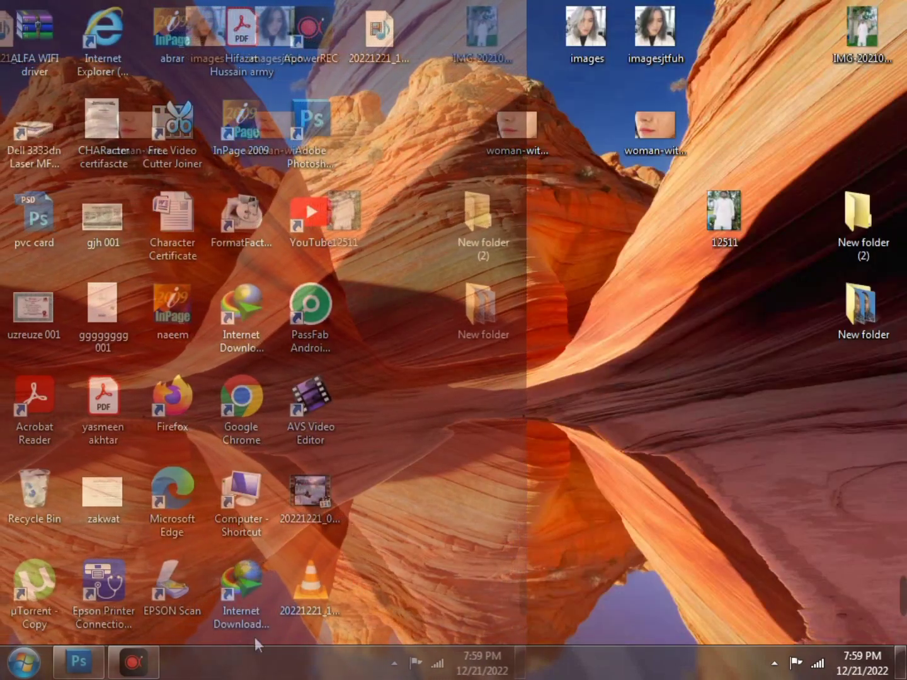
Return to Photoshop's cheek photo and browse the healing and dodge/burn tool flyouts
mouse_move(130, 669)
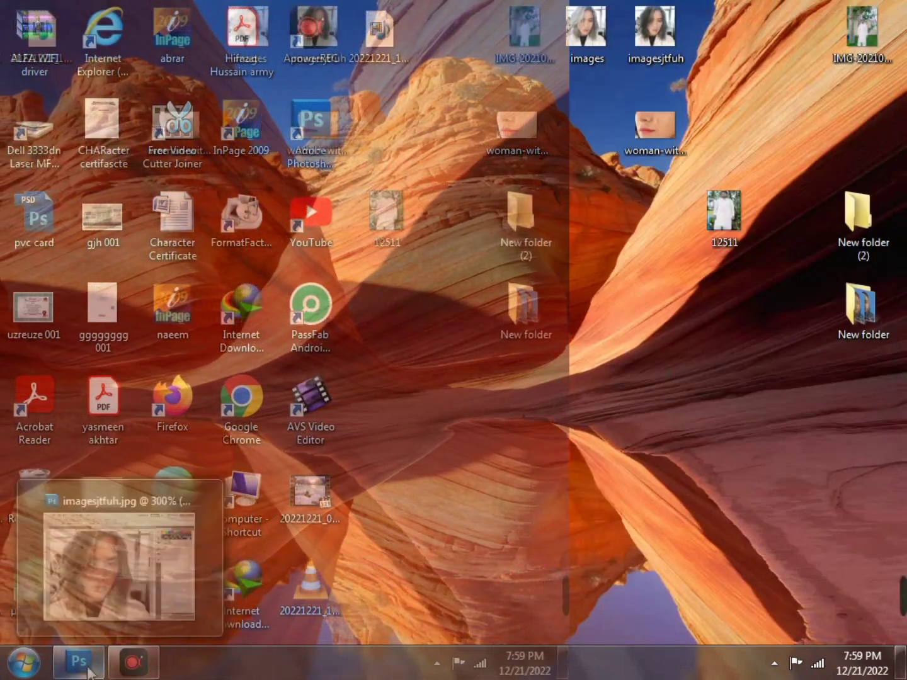
left_click(78, 661)
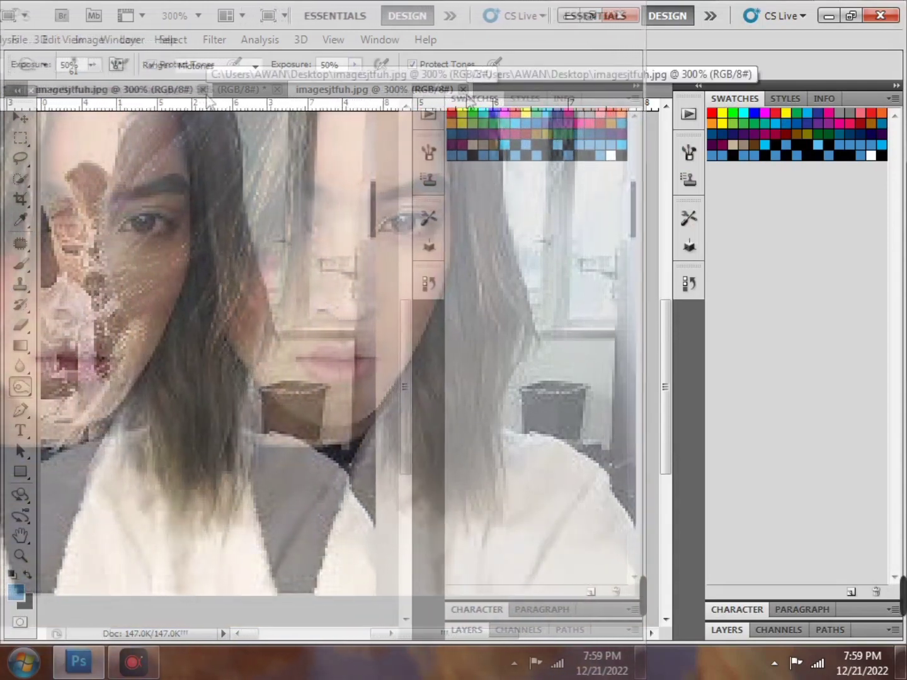
left_click(469, 89)
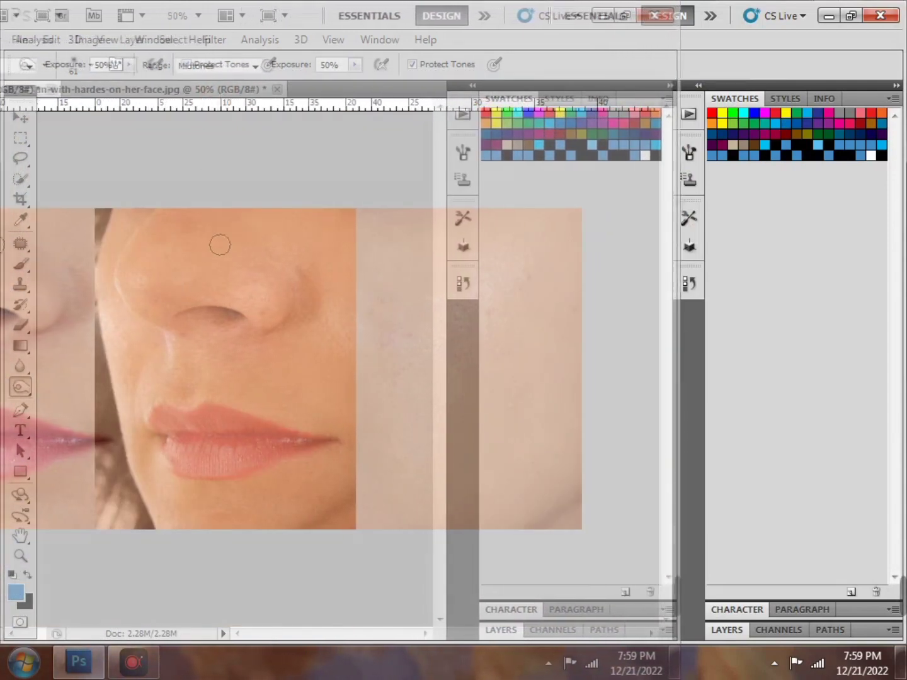
left_click(20, 243)
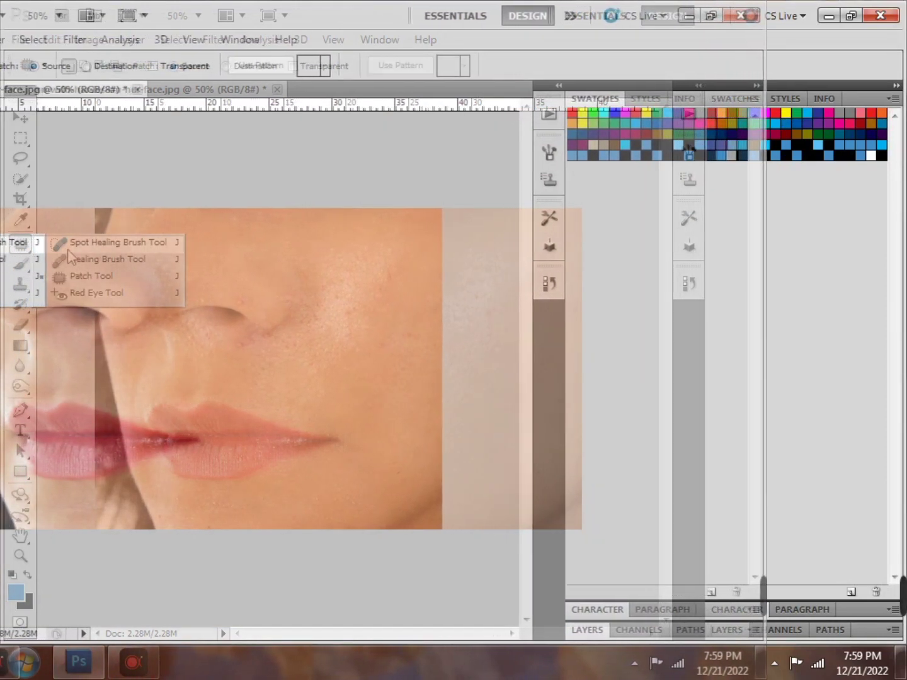
left_click(59, 380)
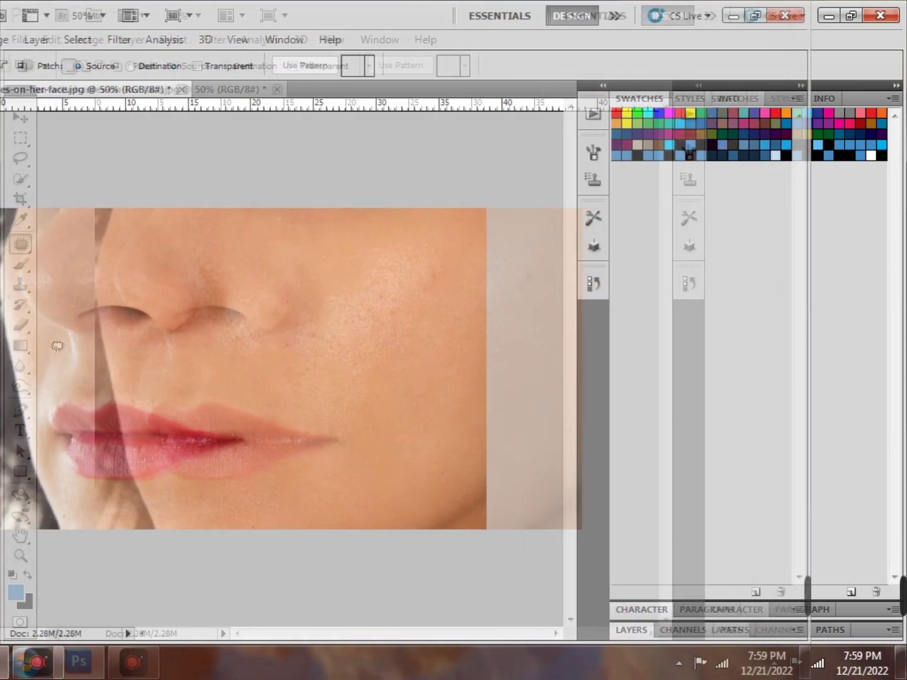
left_click(20, 386)
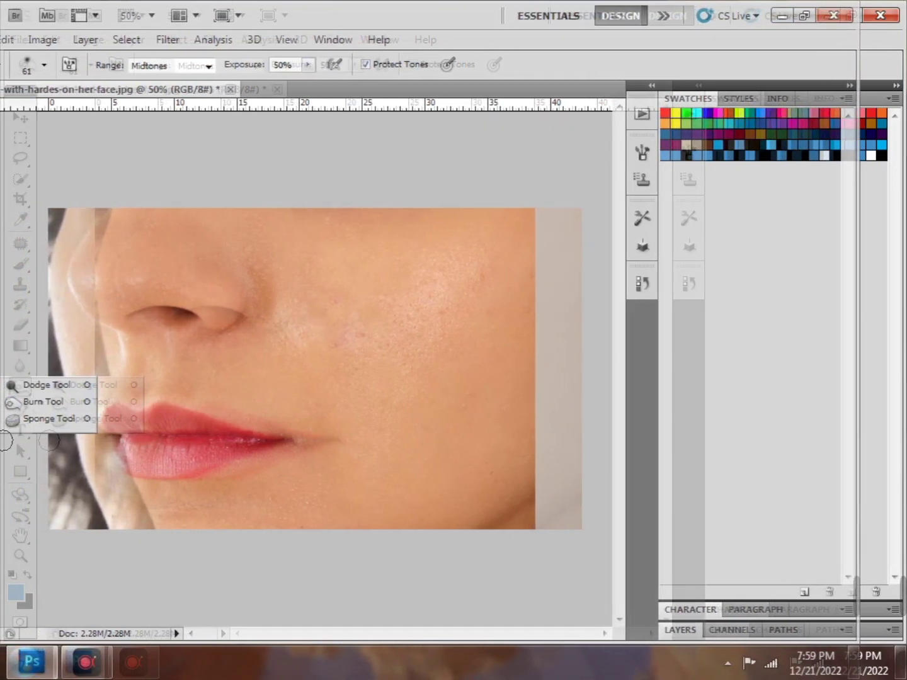
left_click(13, 419)
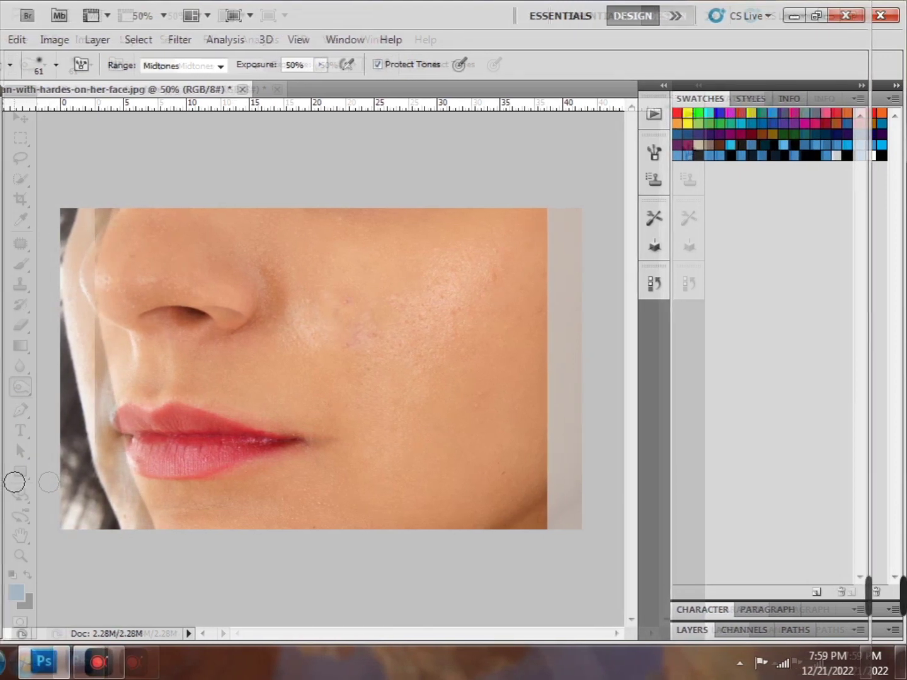
Zoom the cheek photo between 100% and 33.3%, ending at 50%
left_click(2, 560)
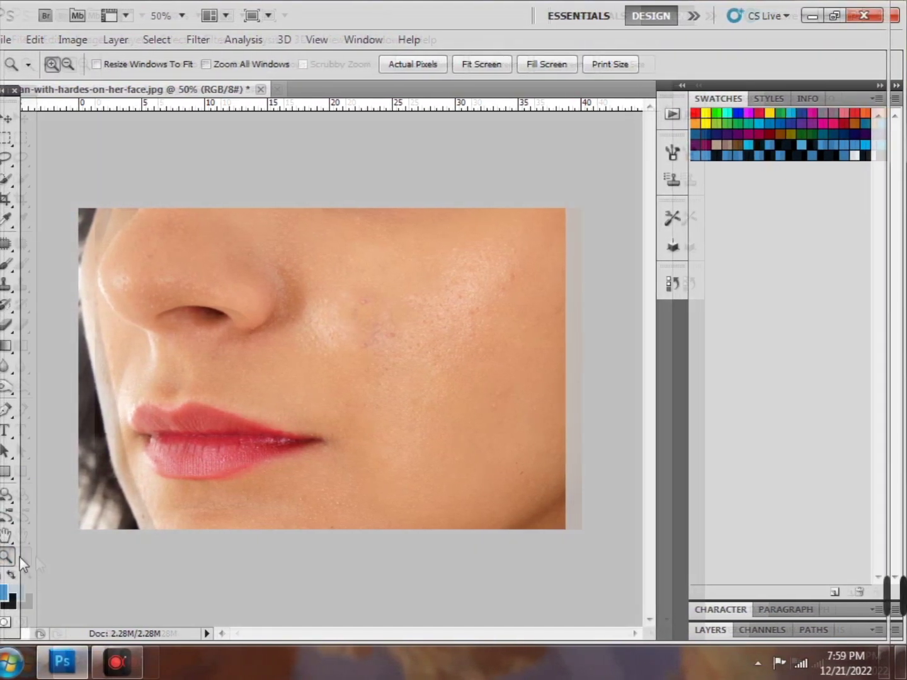
key("ctrl+plus")
key("ctrl+plus")
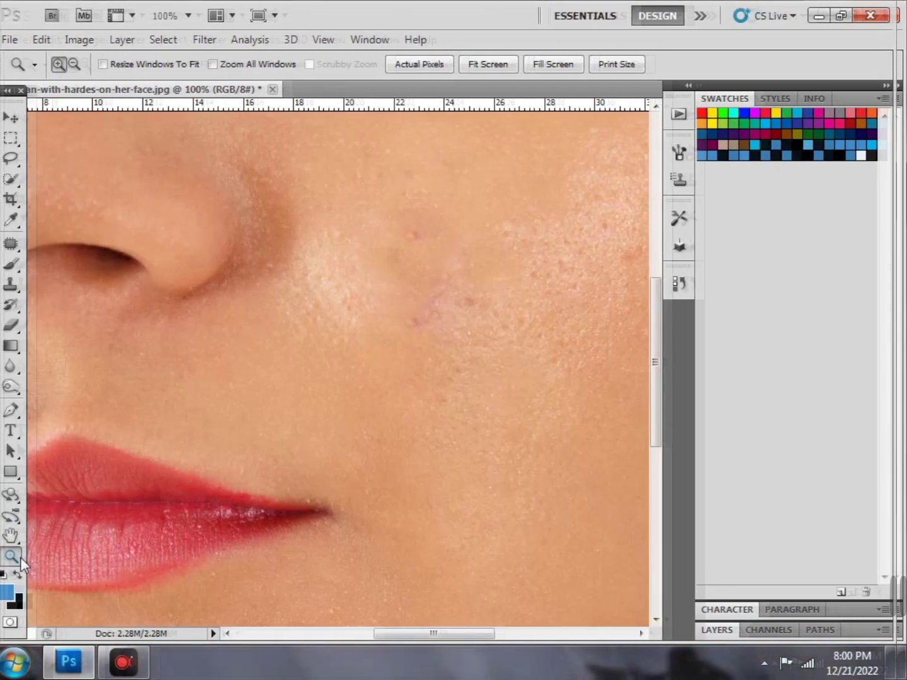
key("ctrl+minus")
key("ctrl+minus")
key("ctrl+minus")
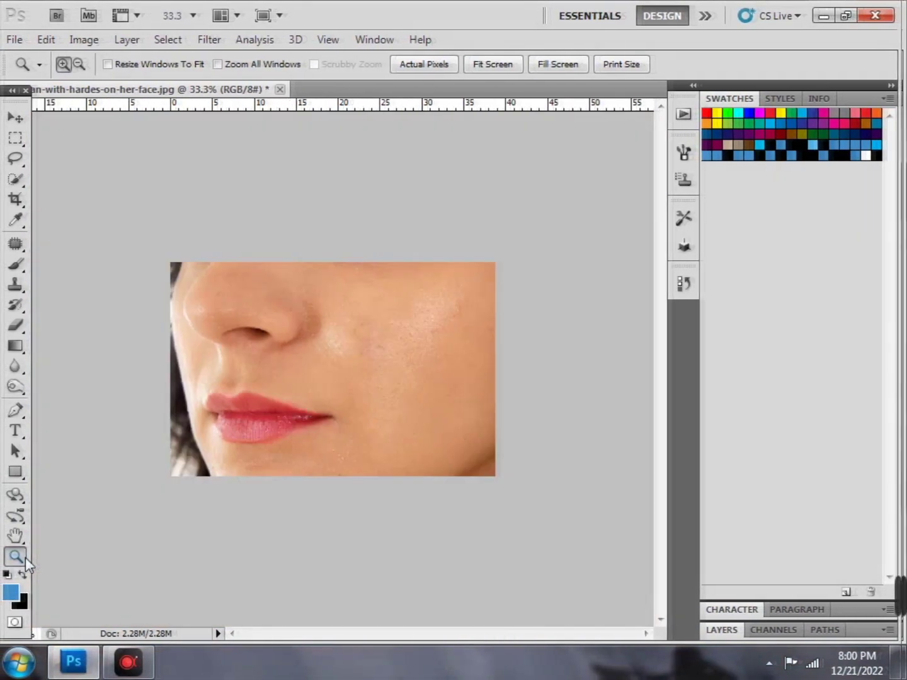
key("ctrl+minus")
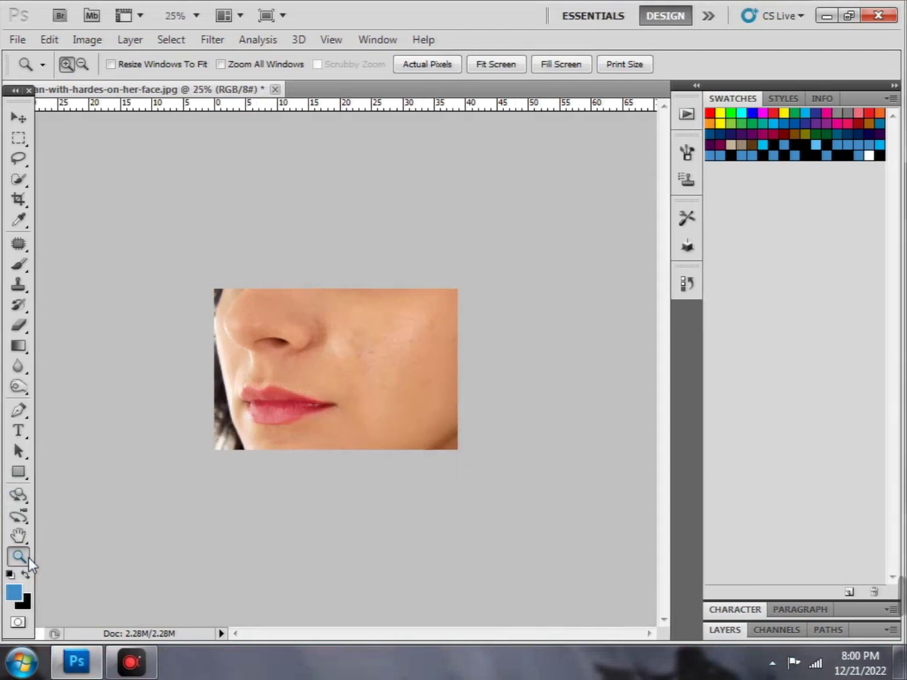
key("ctrl+plus")
key("ctrl+plus")
key("ctrl+plus")
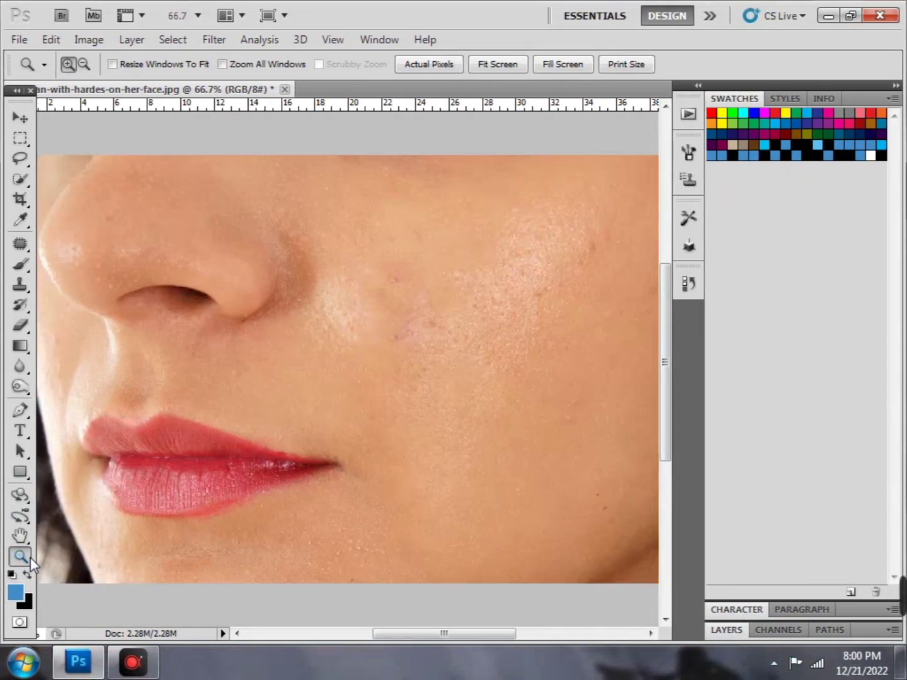
key("ctrl+minus")
key("ctrl+minus")
key("ctrl+plus")
key("ctrl+plus")
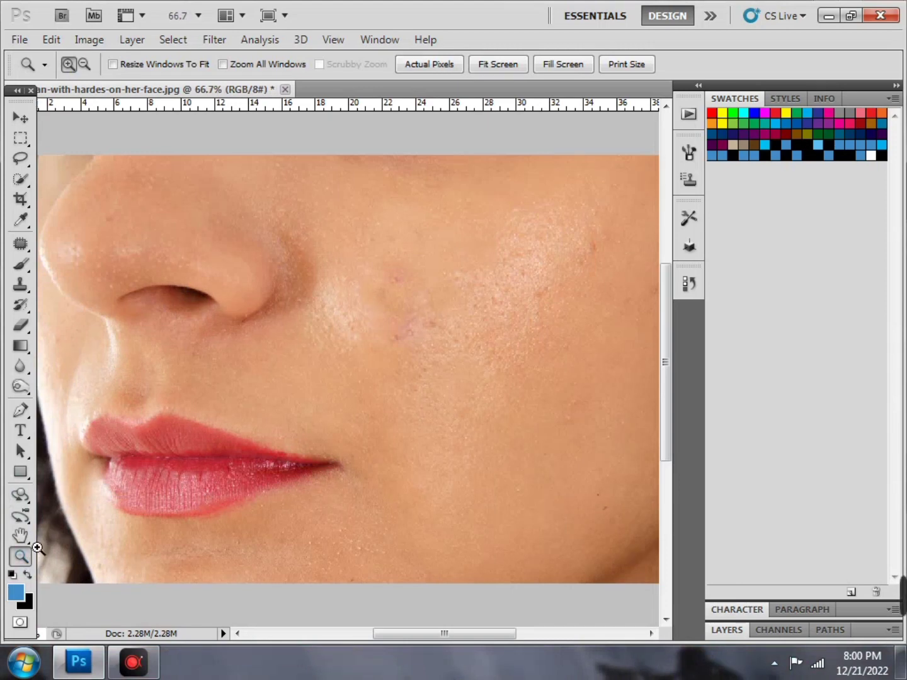
key("ctrl+minus")
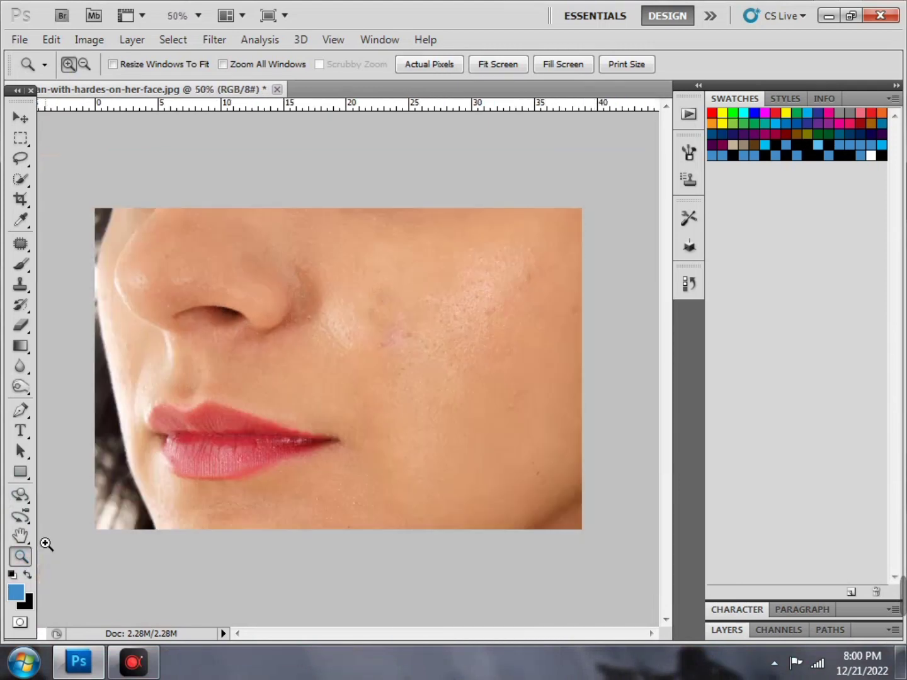
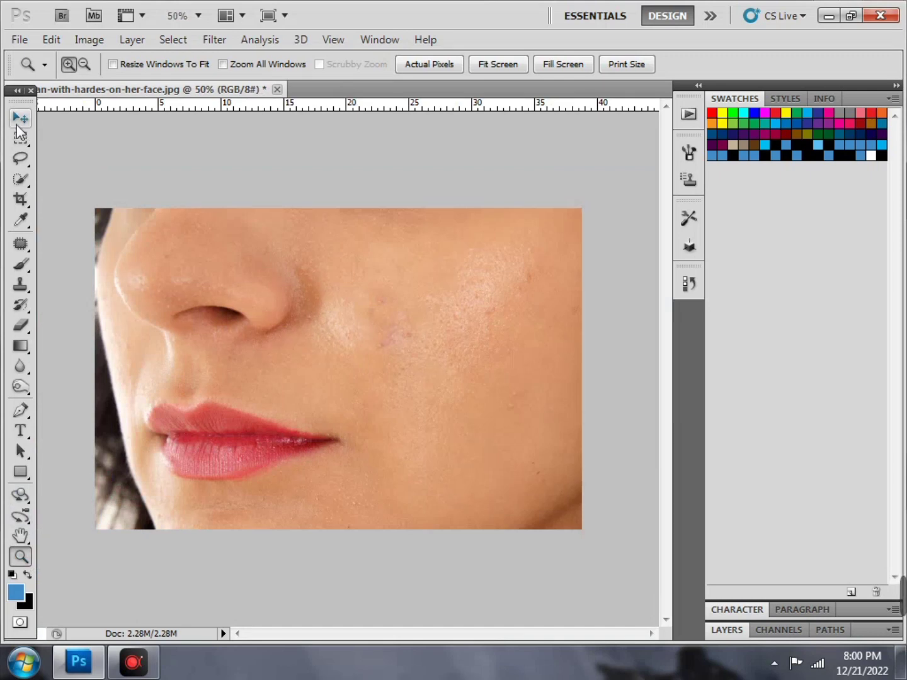
Drag the CHARacter certifascte scan from the desktop into Photoshop as a second document
left_click(21, 131)
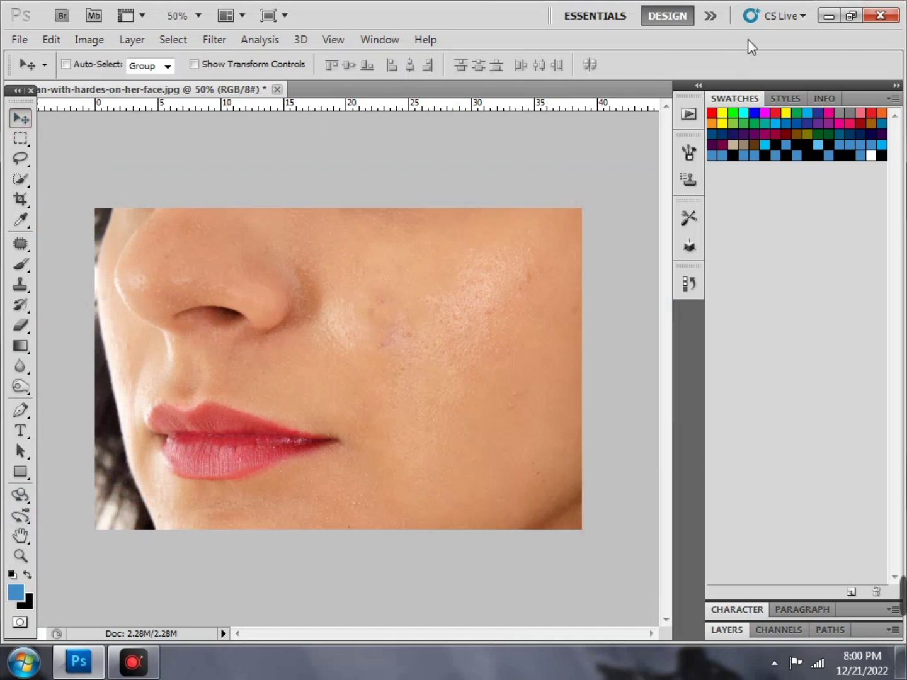
left_click(827, 16)
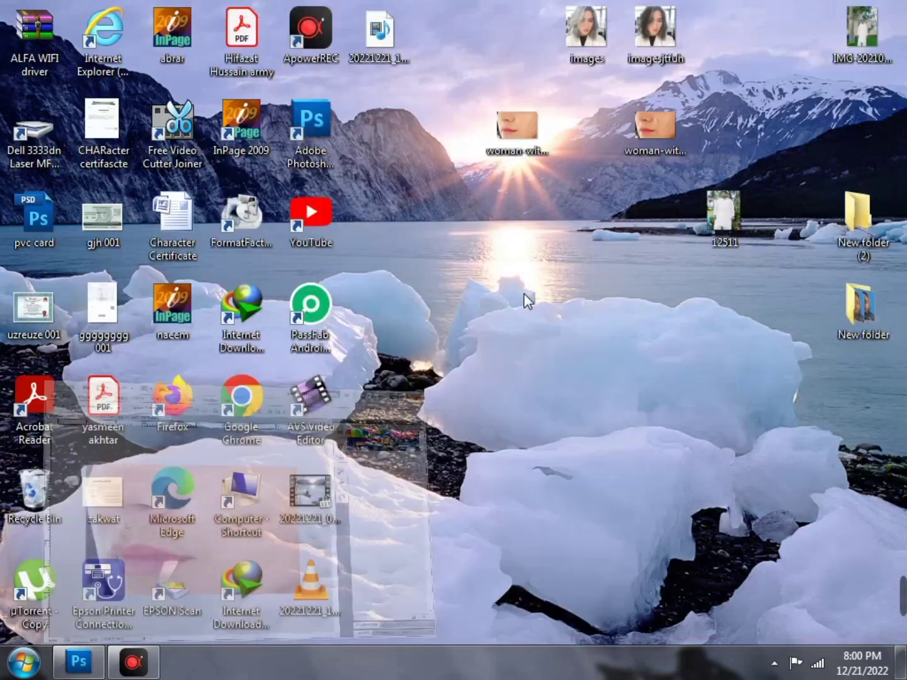
left_click(565, 239)
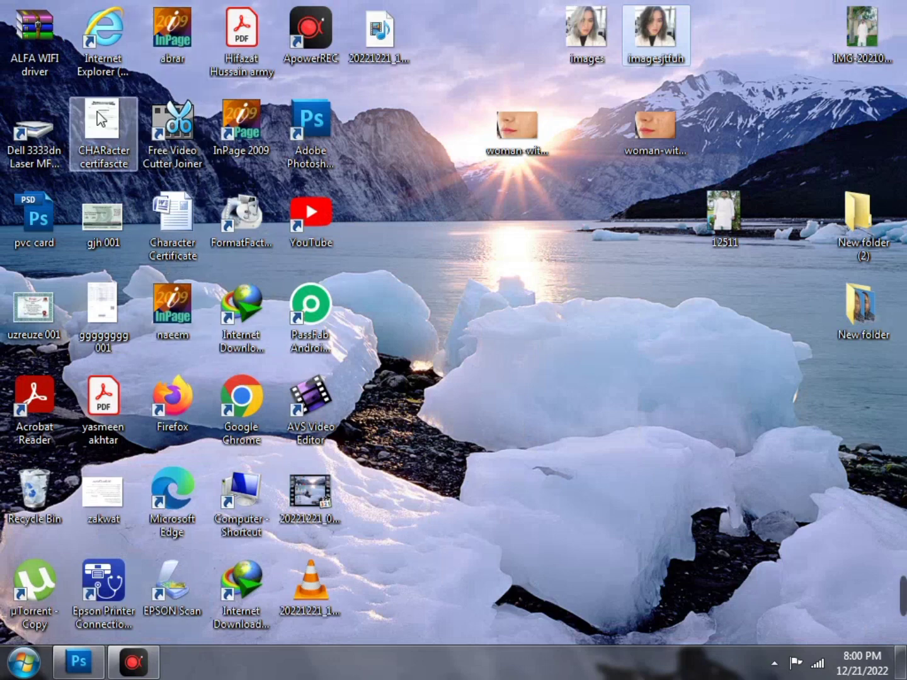
left_click_drag(102, 126, 728, 50)
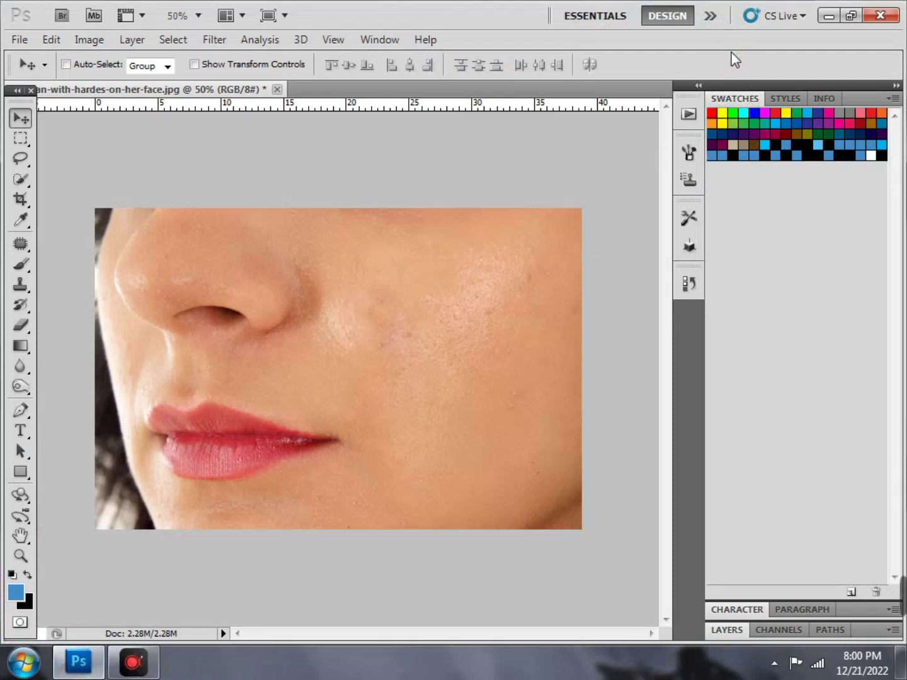
left_click(835, 17)
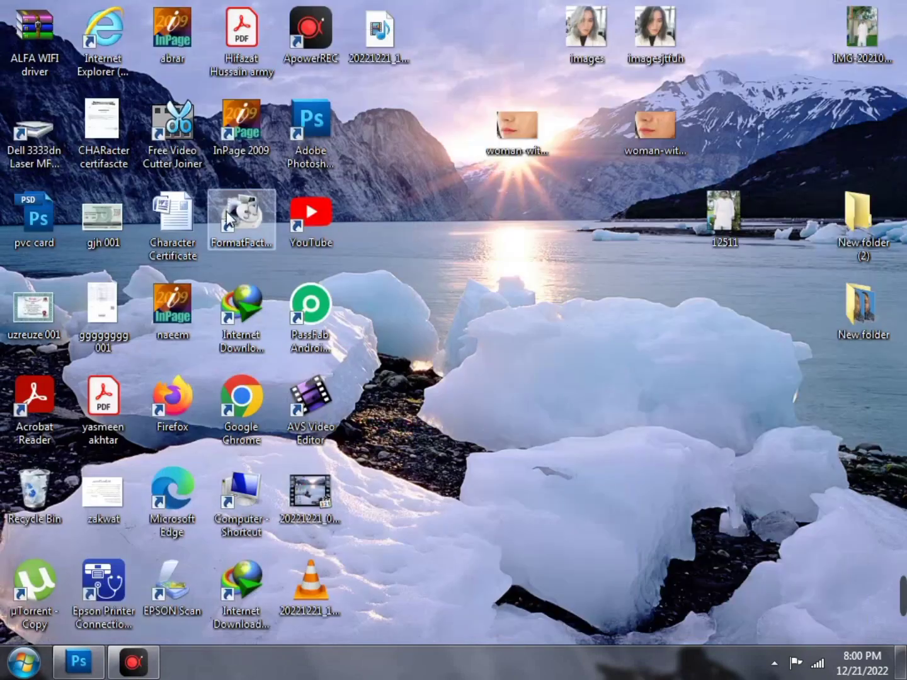
left_click_drag(102, 122, 764, 45)
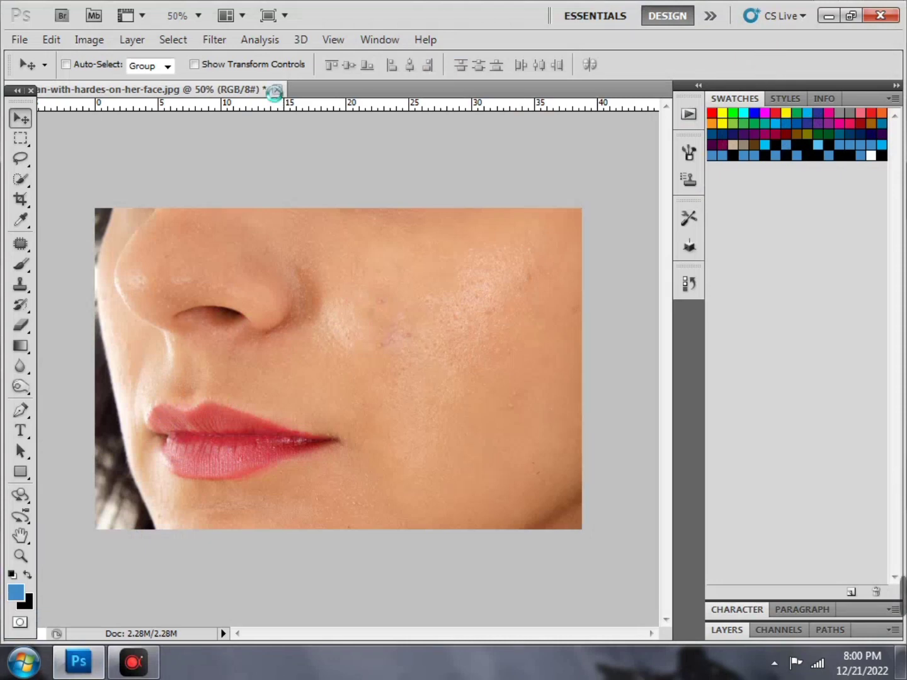
left_click_drag(274, 93, 274, 93)
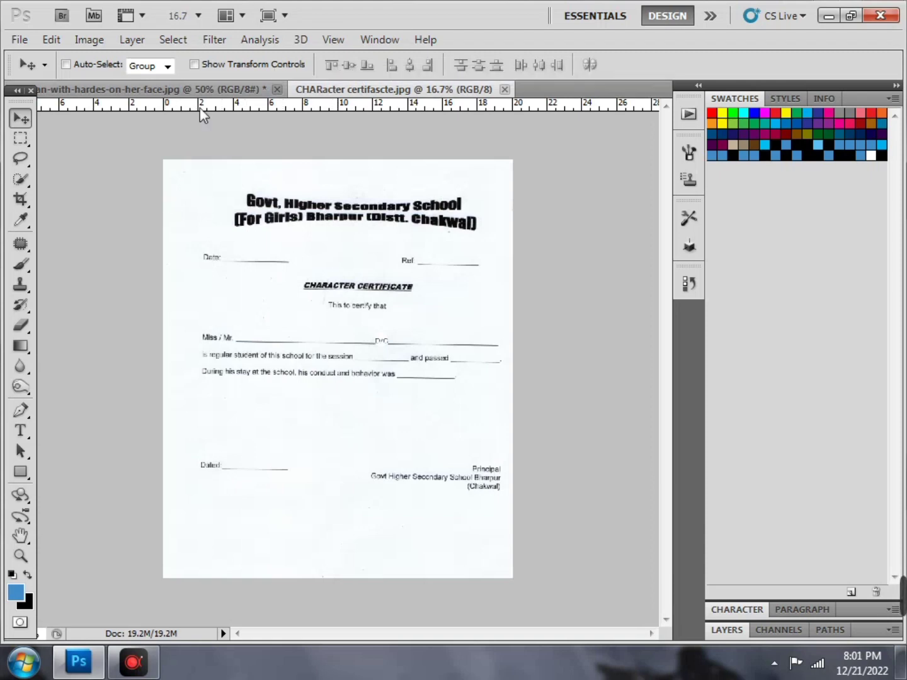
left_click(212, 90)
Close the face photo without saving and save the certificate in Photoshop PDF format
left_click(277, 89)
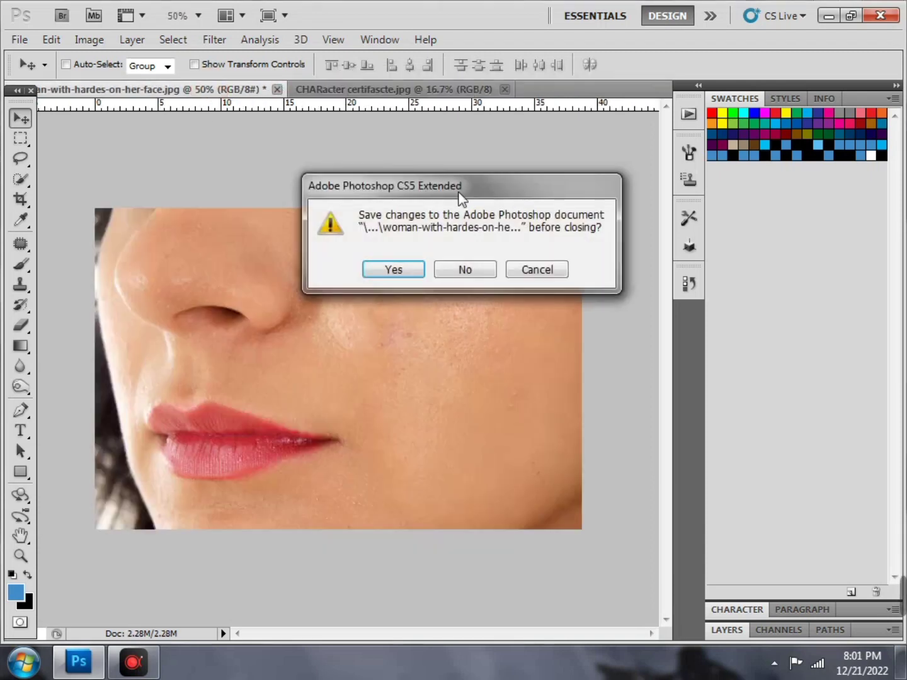
left_click(460, 271)
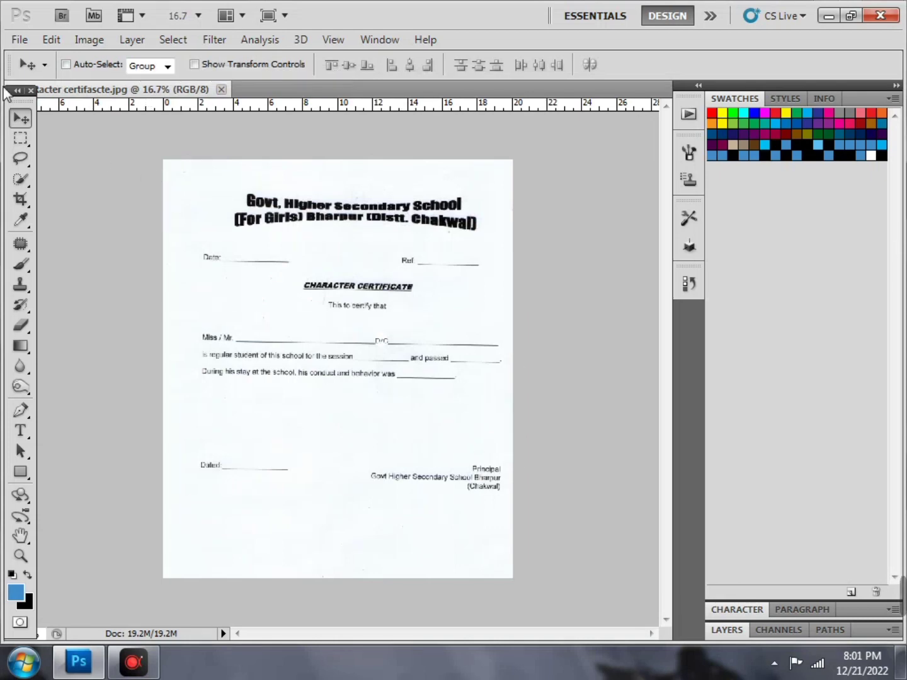
left_click(20, 40)
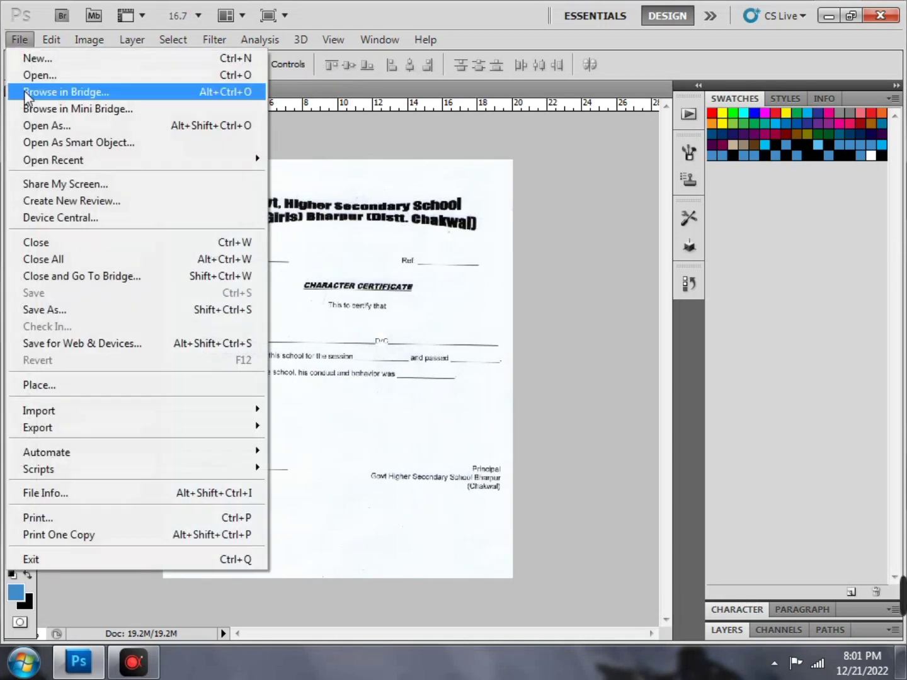
left_click(97, 304)
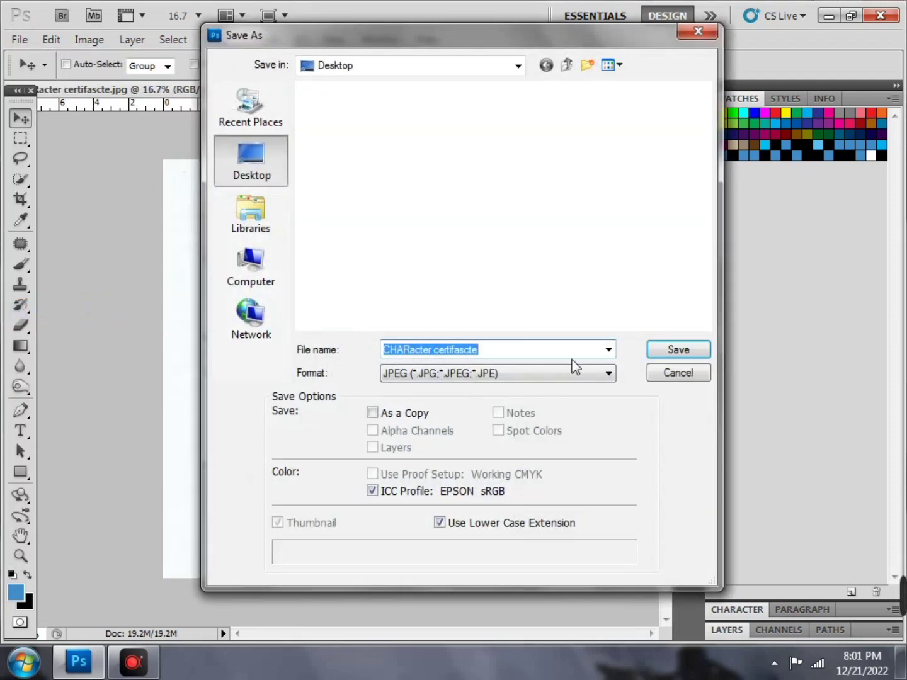
left_click(549, 373)
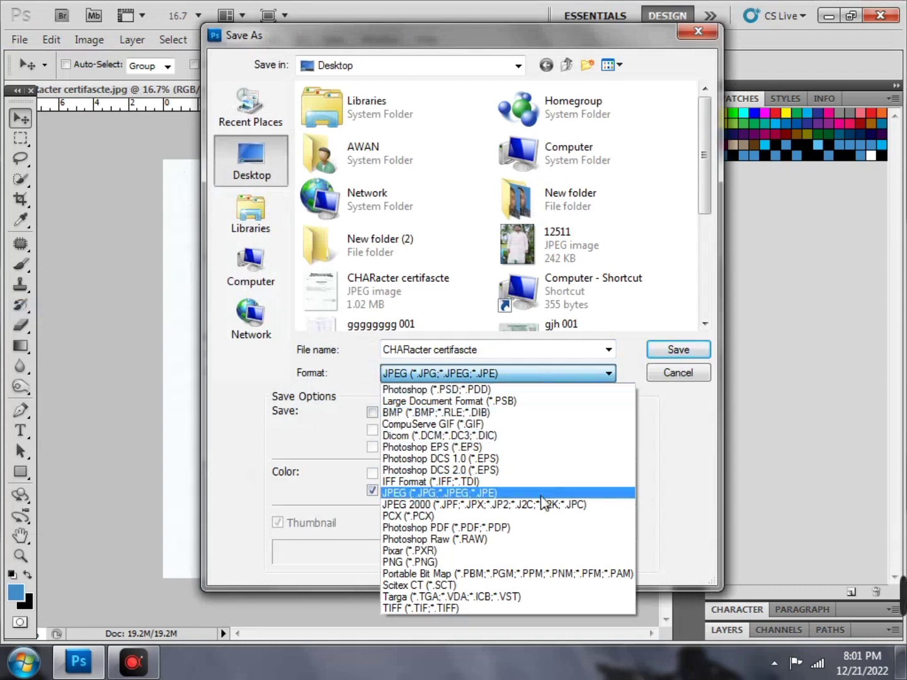
left_click(535, 531)
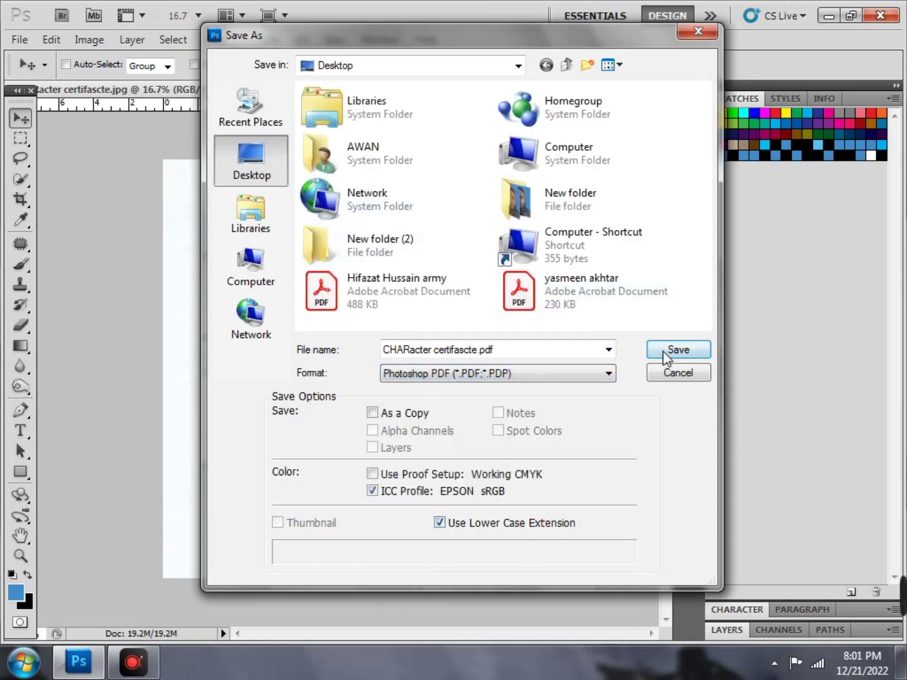
Trim the file name to CHARactertifascte.pdf and save it to the Desktop
left_click(444, 348)
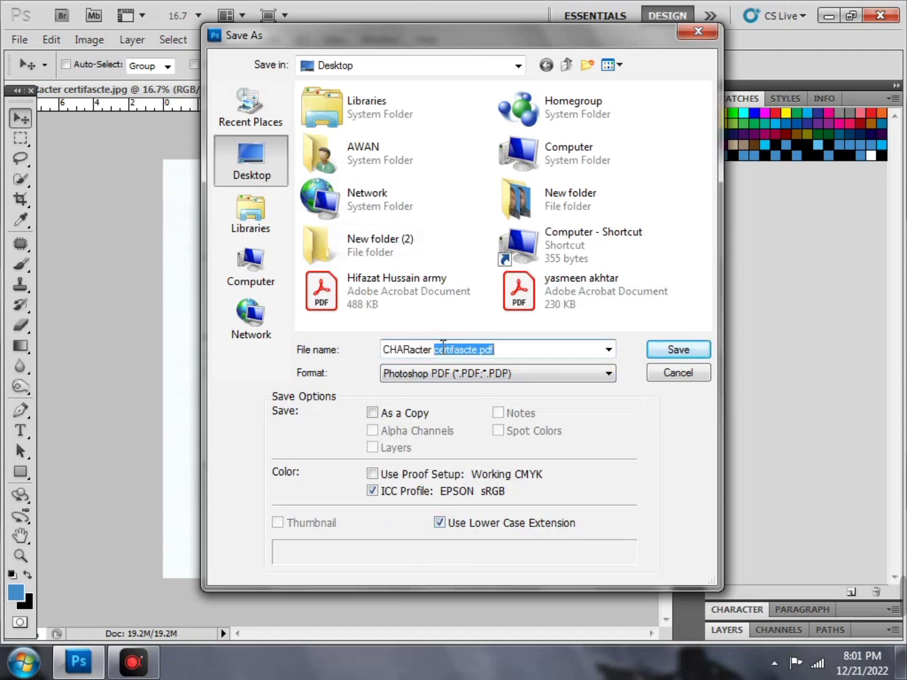
left_click(435, 354)
key("BackSpace")
key("BackSpace")
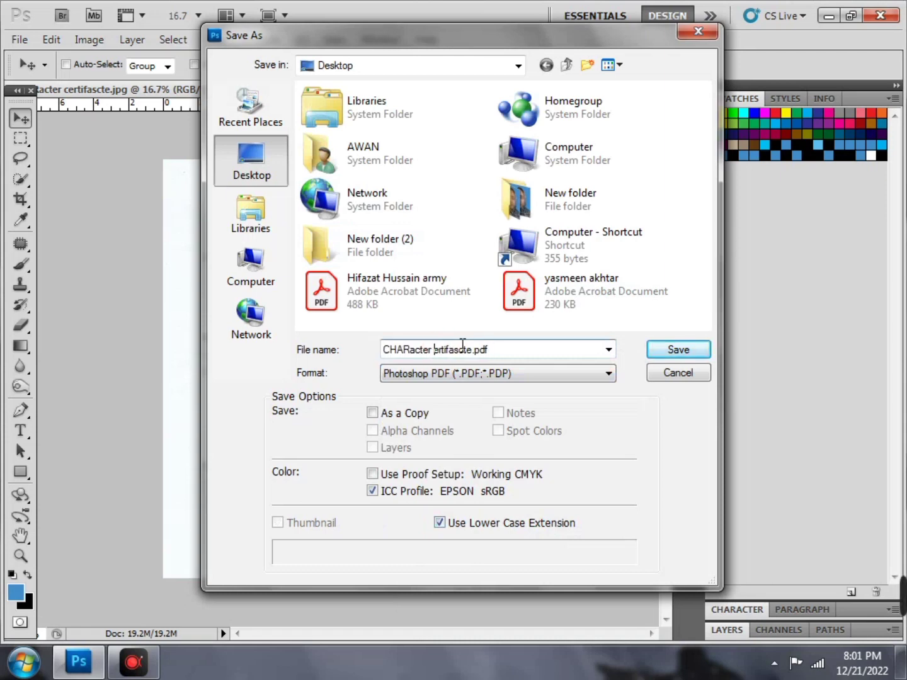
key("Delete")
key("Delete")
left_click(676, 353)
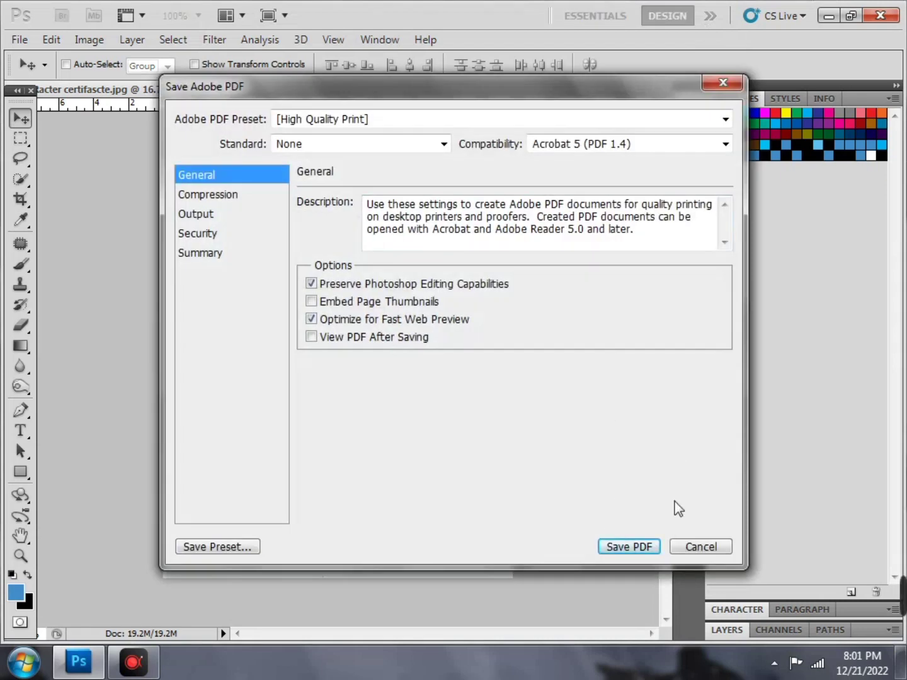
Keep the [High Quality Print] preset and write the certificate PDF
left_click(724, 125)
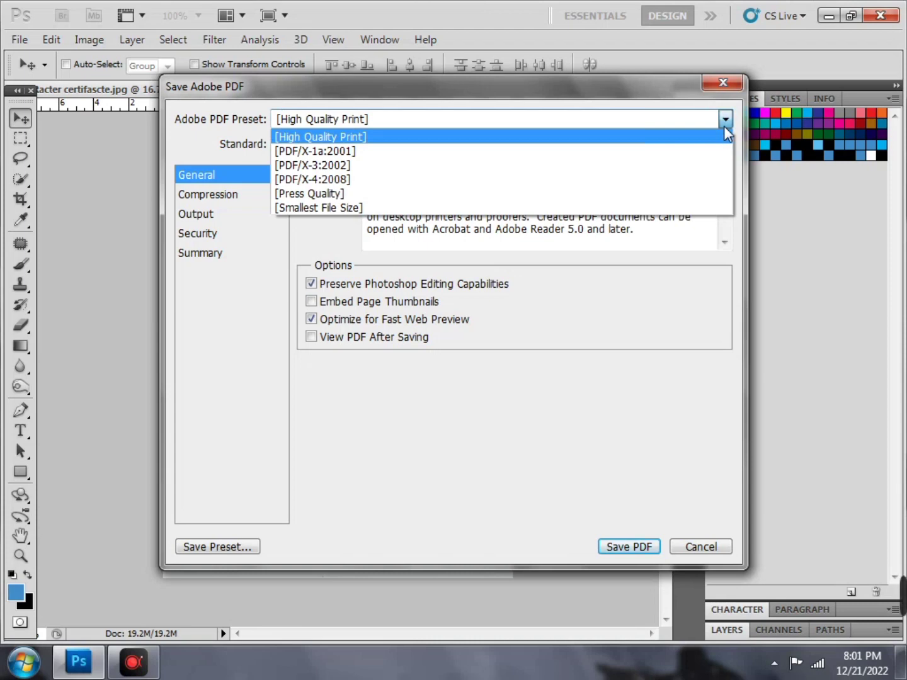
left_click(723, 126)
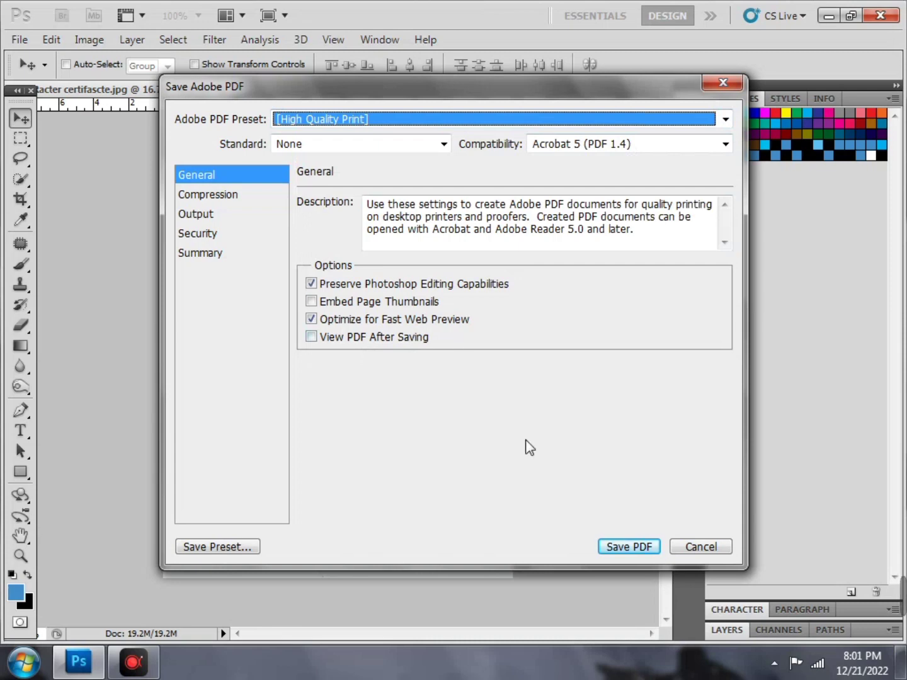
left_click(609, 545)
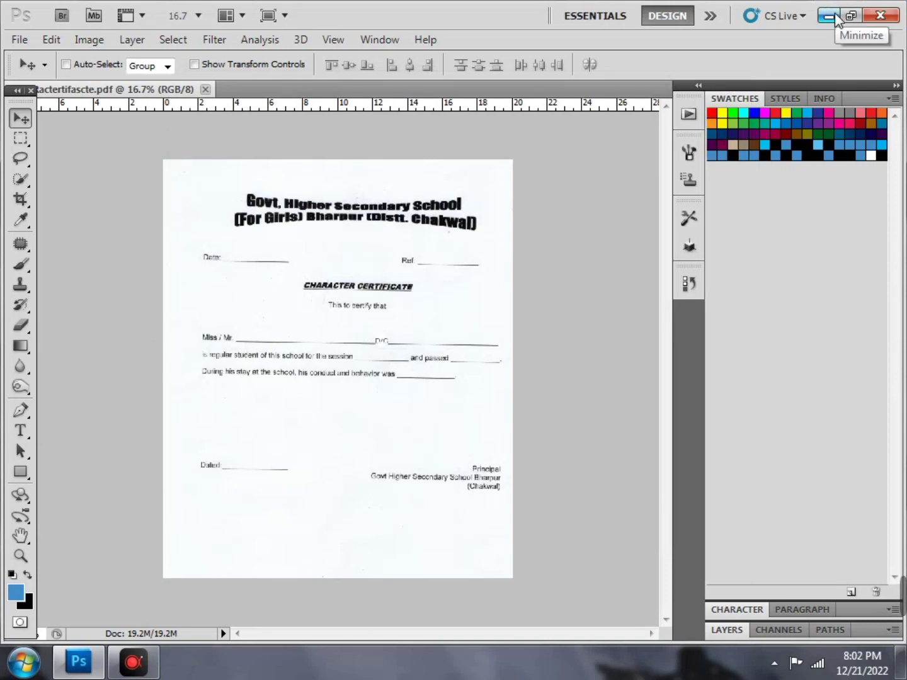
Open CHARactertifascte.pdf from the desktop in Acrobat Reader and scroll through it
left_click(836, 15)
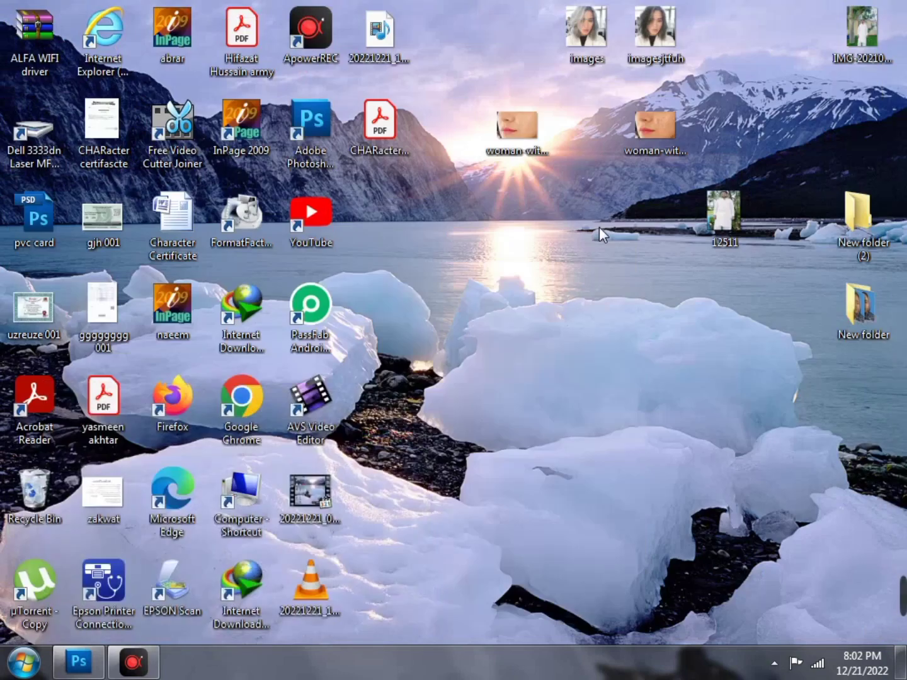
left_click(391, 150)
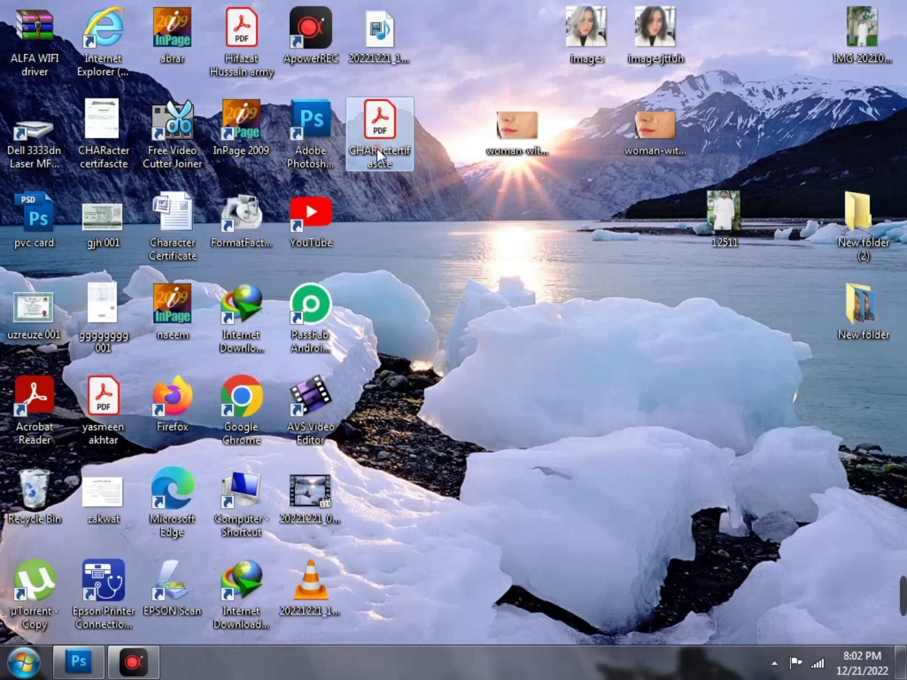
double_click(377, 148)
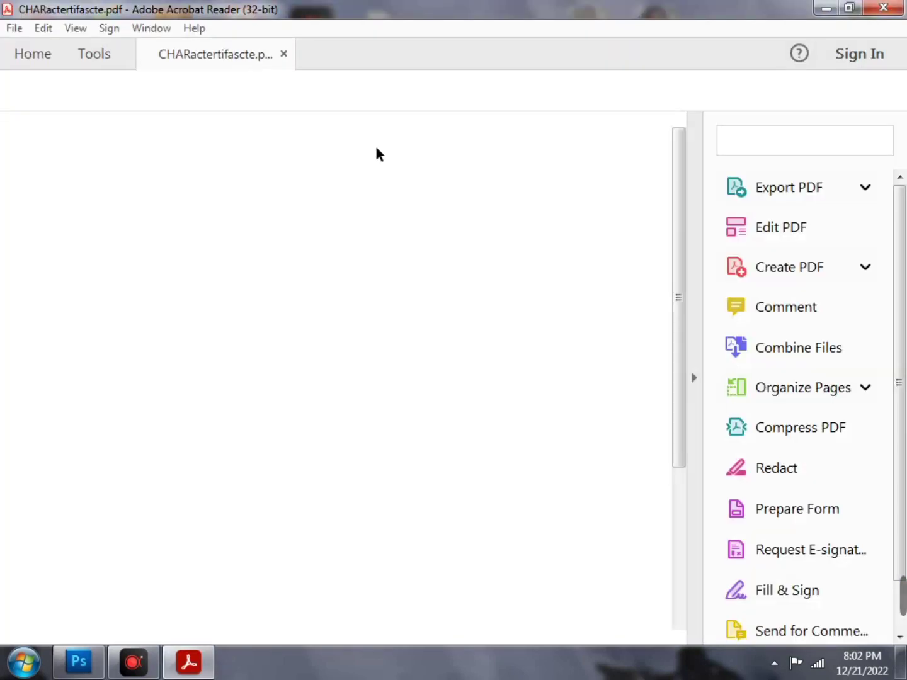
scroll(424, 324, "down", 4)
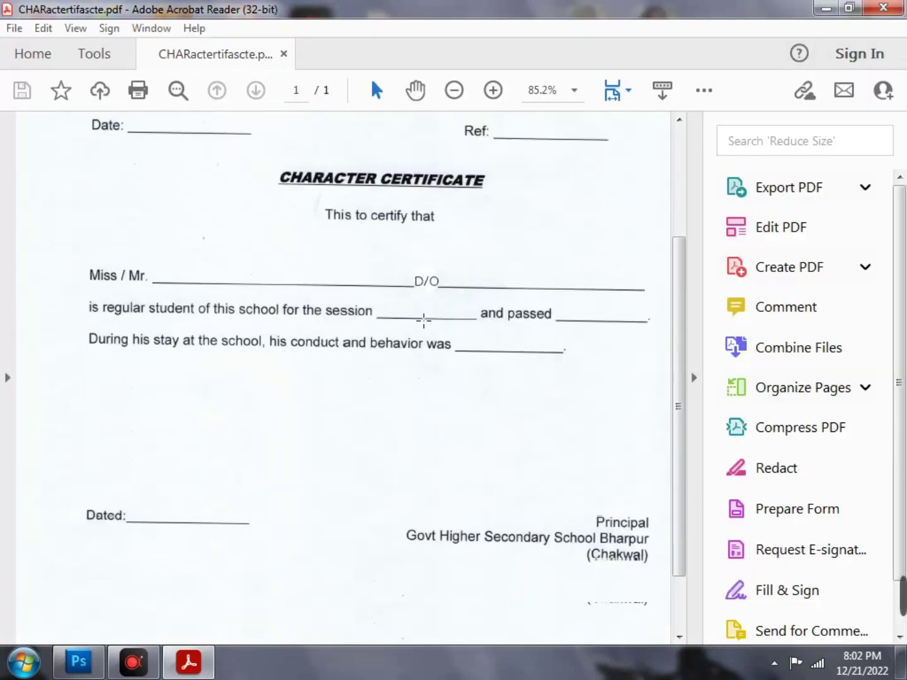
scroll(424, 321, "up", 4)
scroll(424, 321, "down", 4)
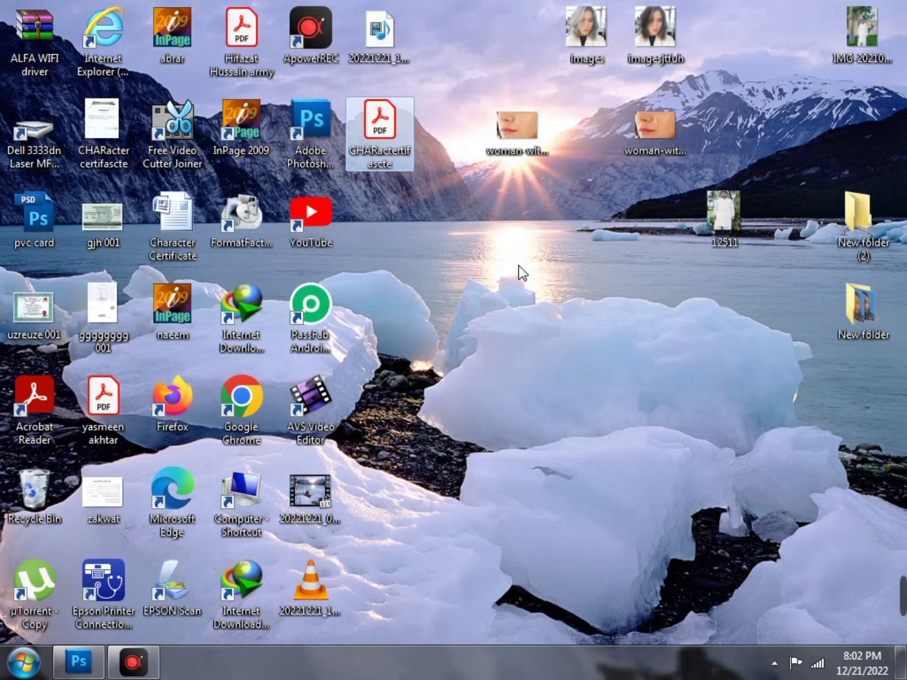
Delete the CHARactertifascte PDF from the desktop
right_click(394, 157)
left_click(452, 510)
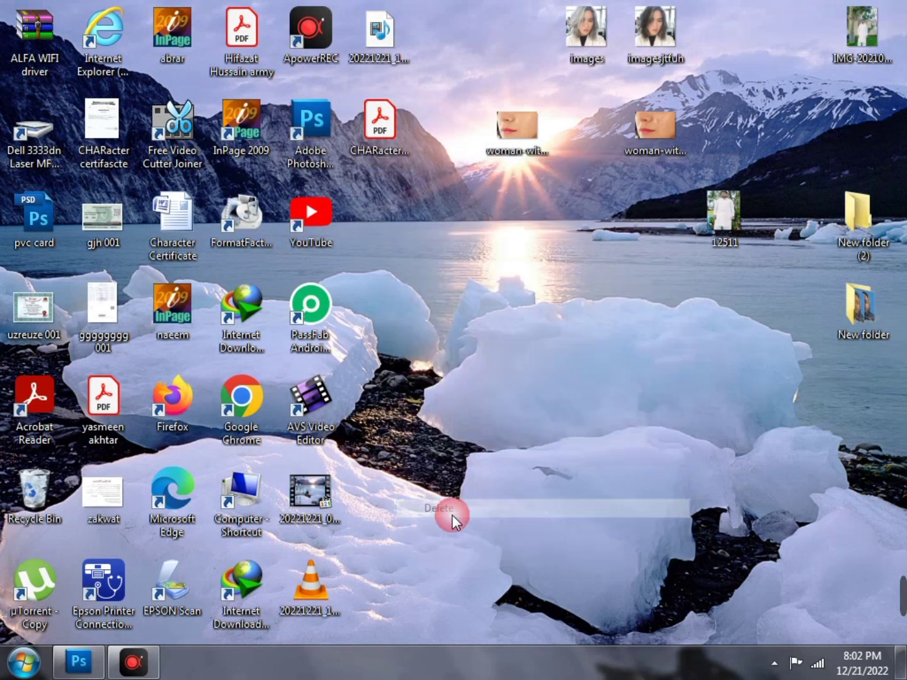
left_click(530, 411)
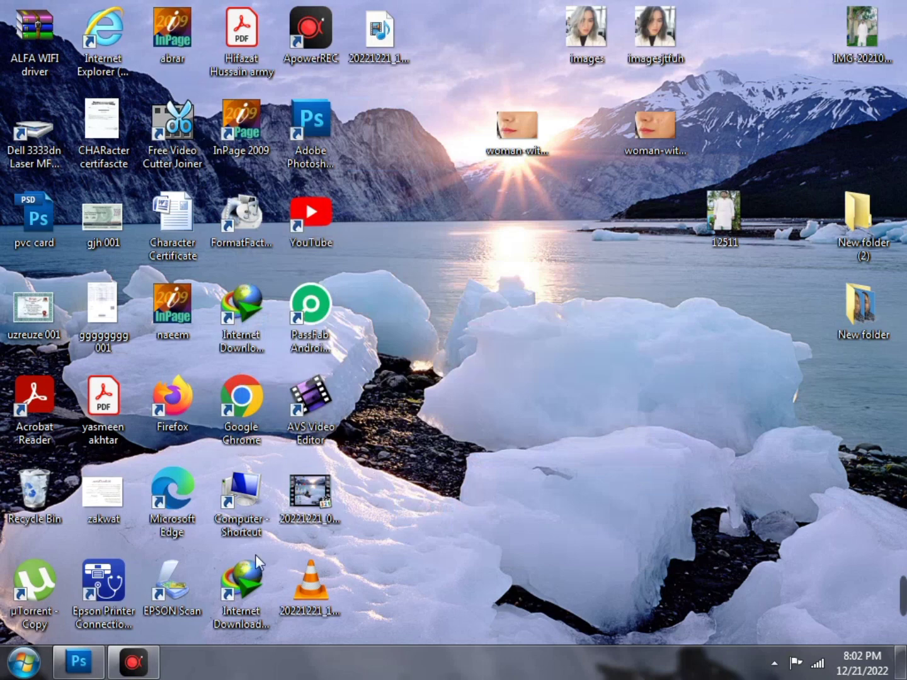
Close the certificate document in Photoshop and bring in woman-with-hardes-on-her-face.jpg instead
left_click(101, 665)
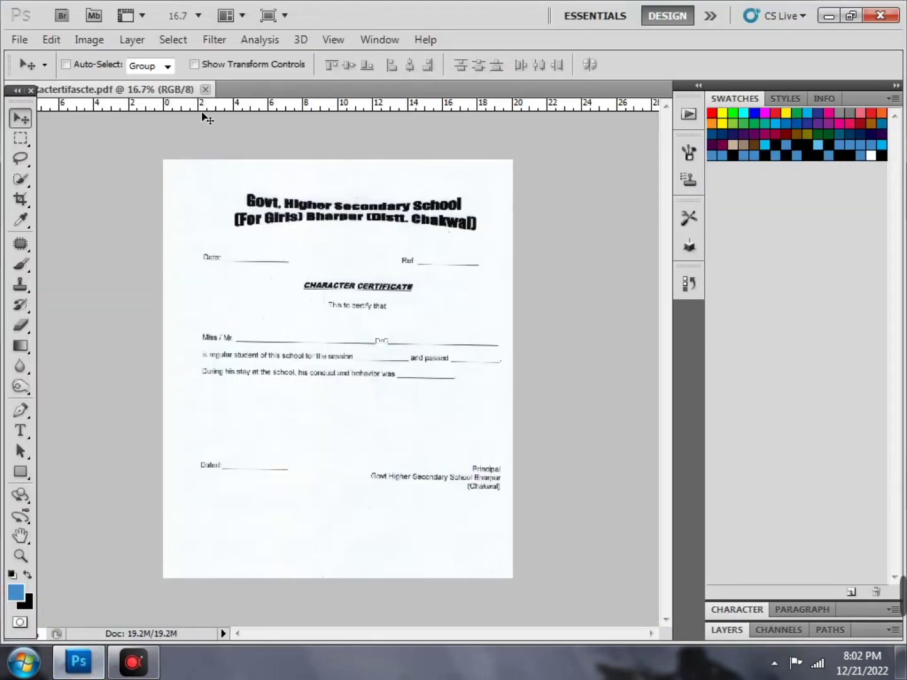
left_click(206, 90)
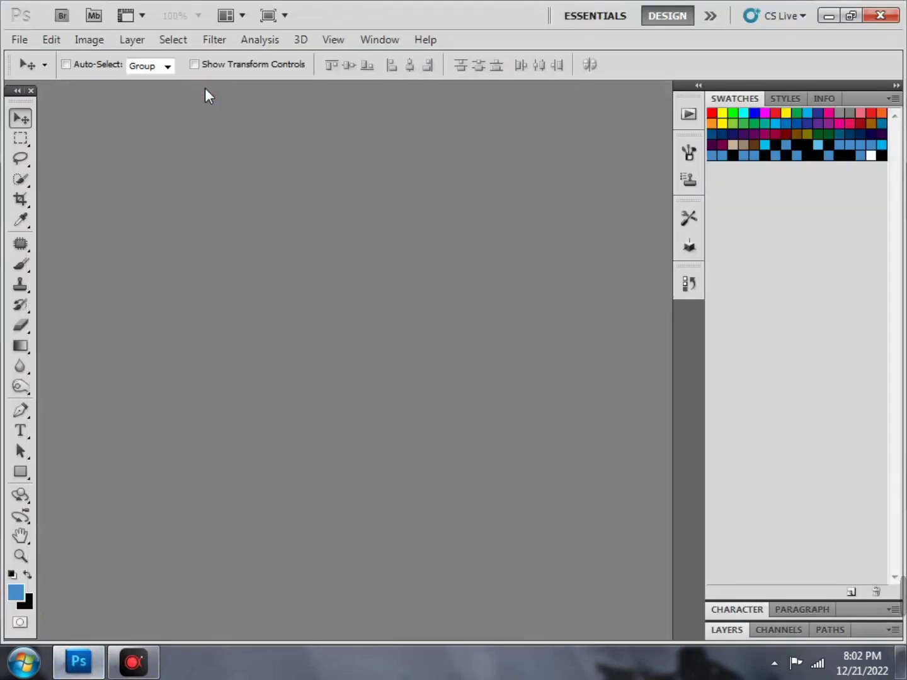
left_click(827, 16)
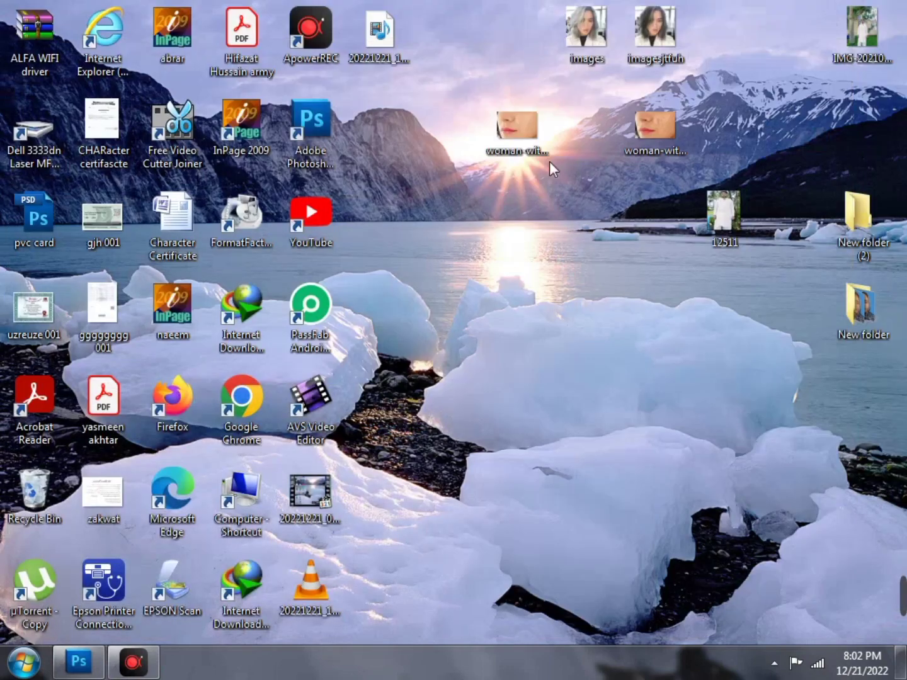
left_click_drag(510, 129, 202, 366)
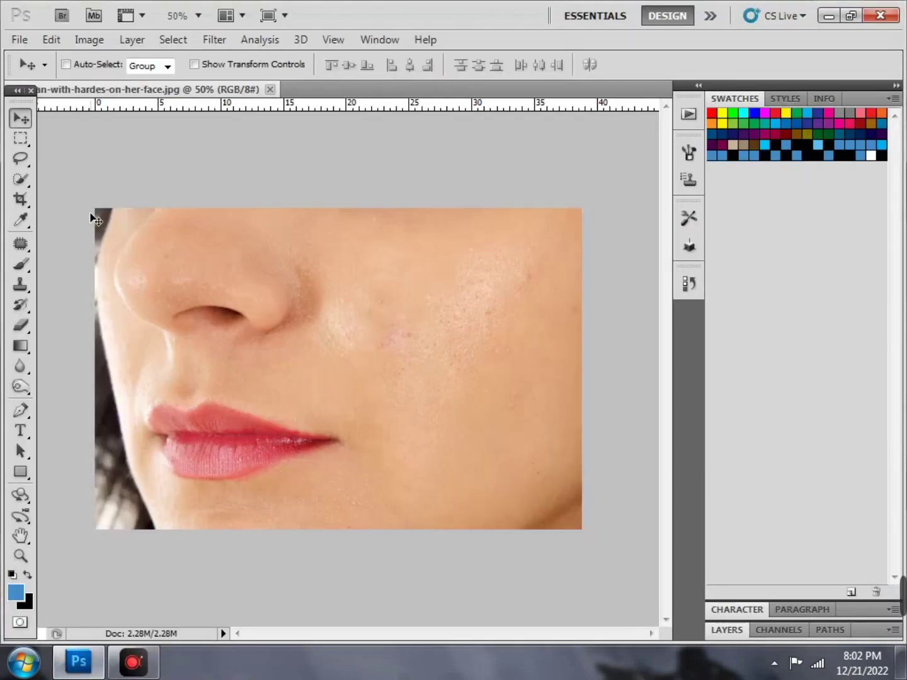
Open Print for the face photo and leave Scale to Fit Media turned off
left_click(19, 38)
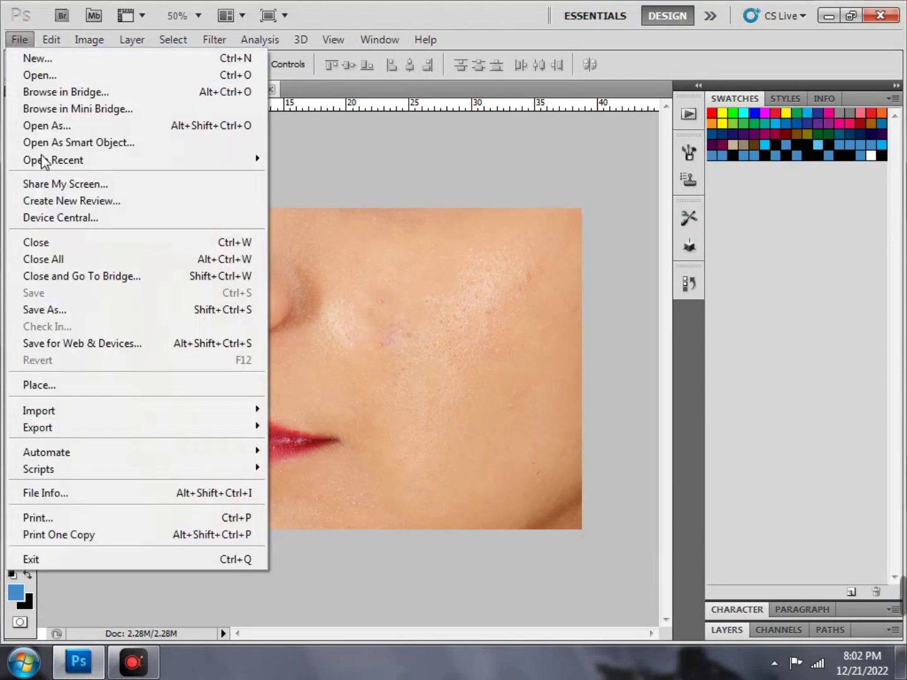
left_click(86, 522)
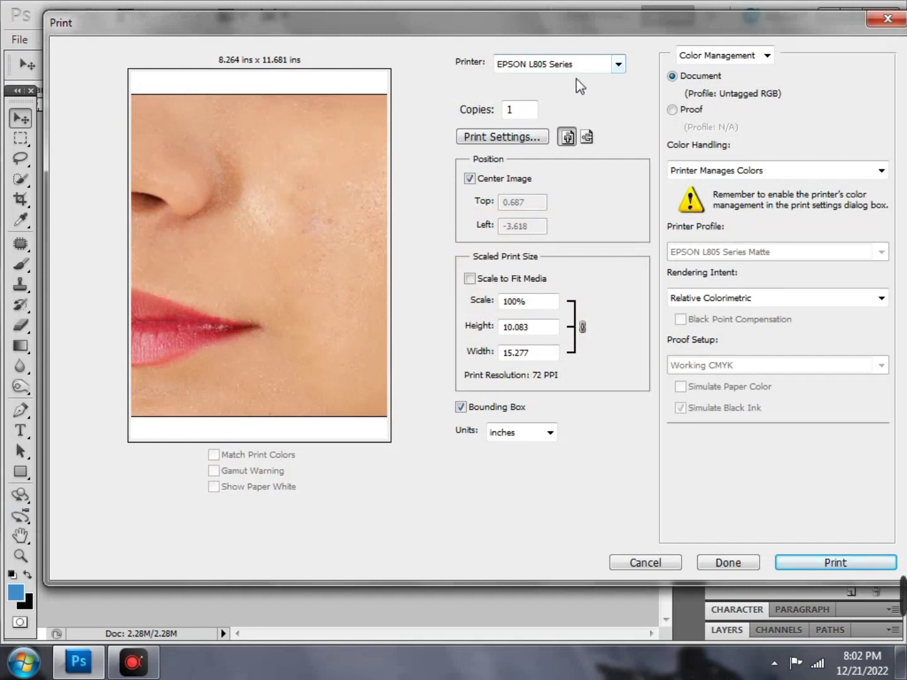
left_click(505, 281)
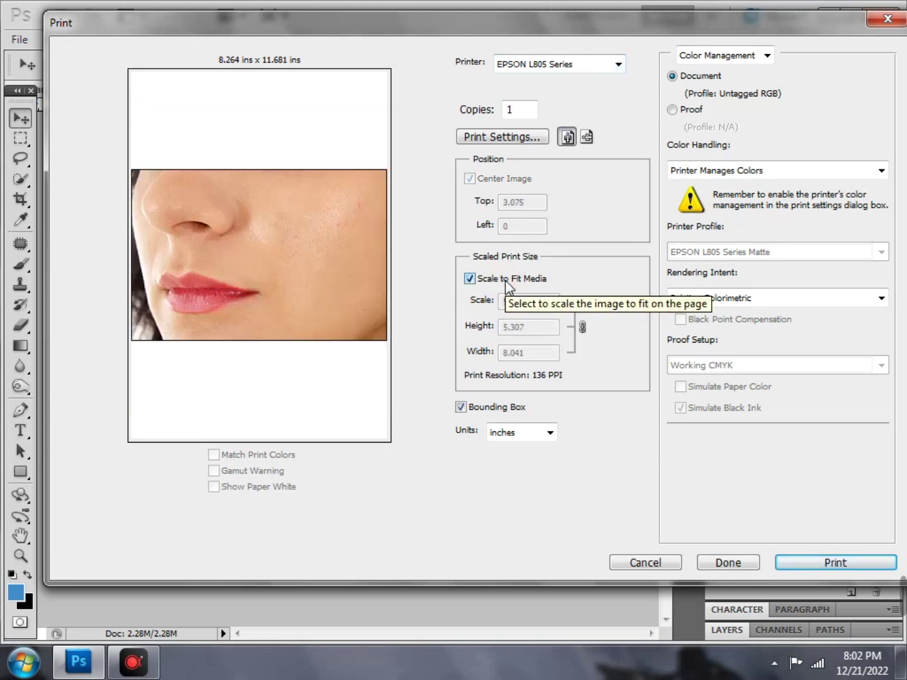
left_click(505, 281)
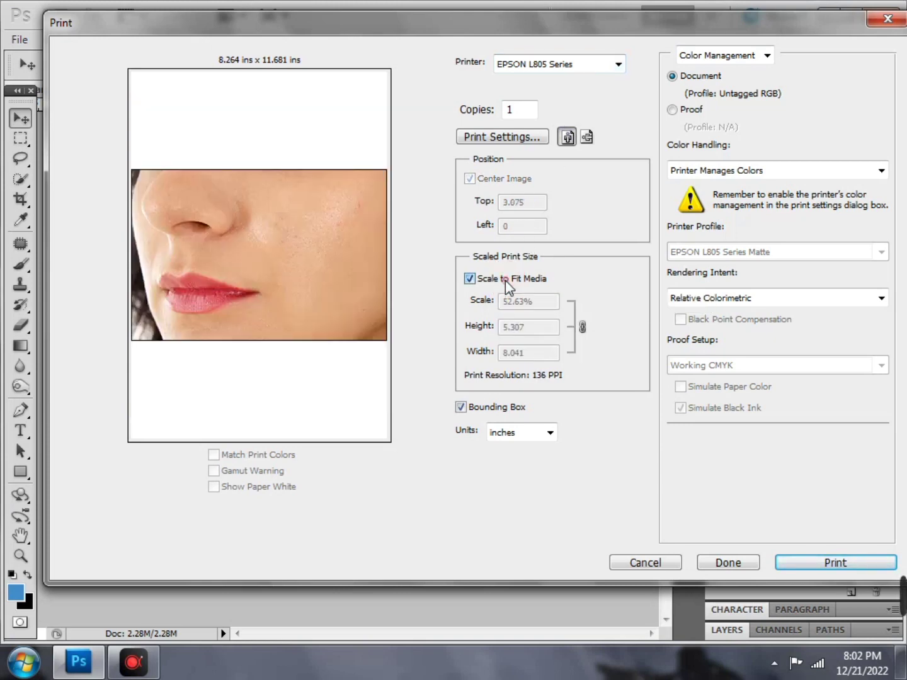
Accept the EPSON L805 Advanced colour settings and keep the print settings with Done
left_click(511, 139)
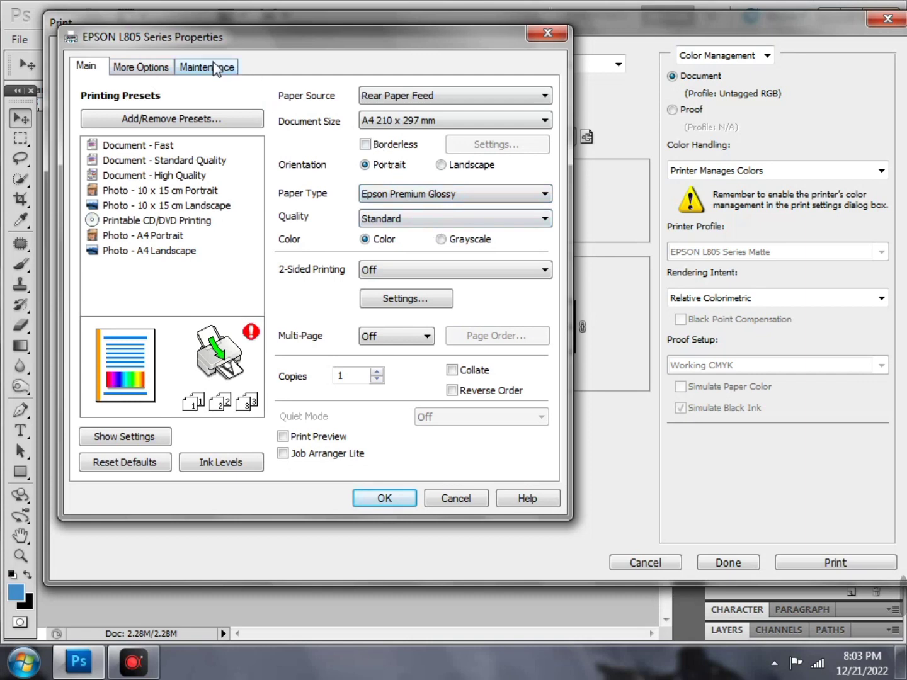
left_click(147, 74)
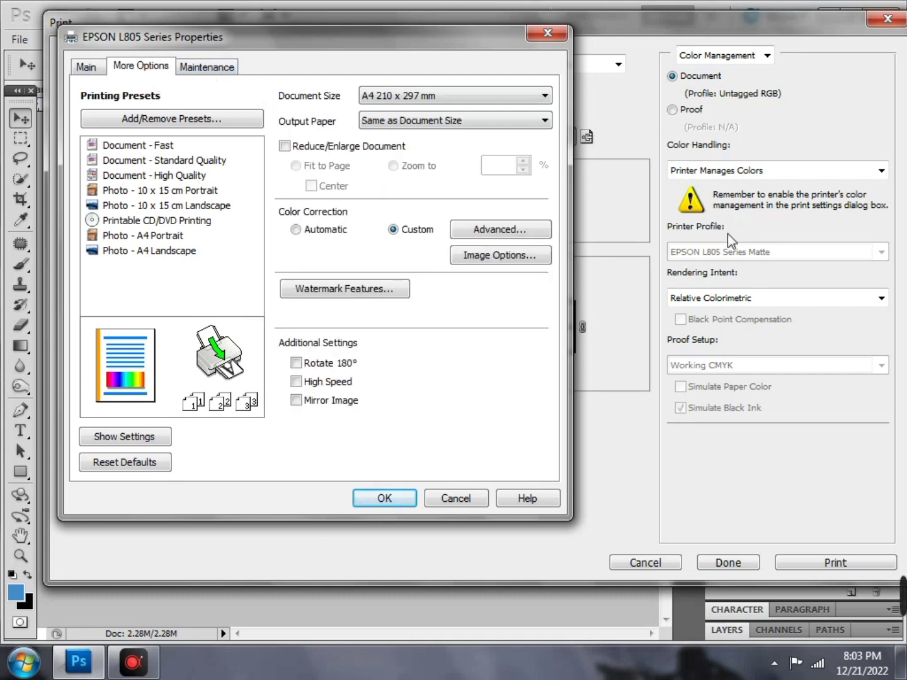
left_click(512, 230)
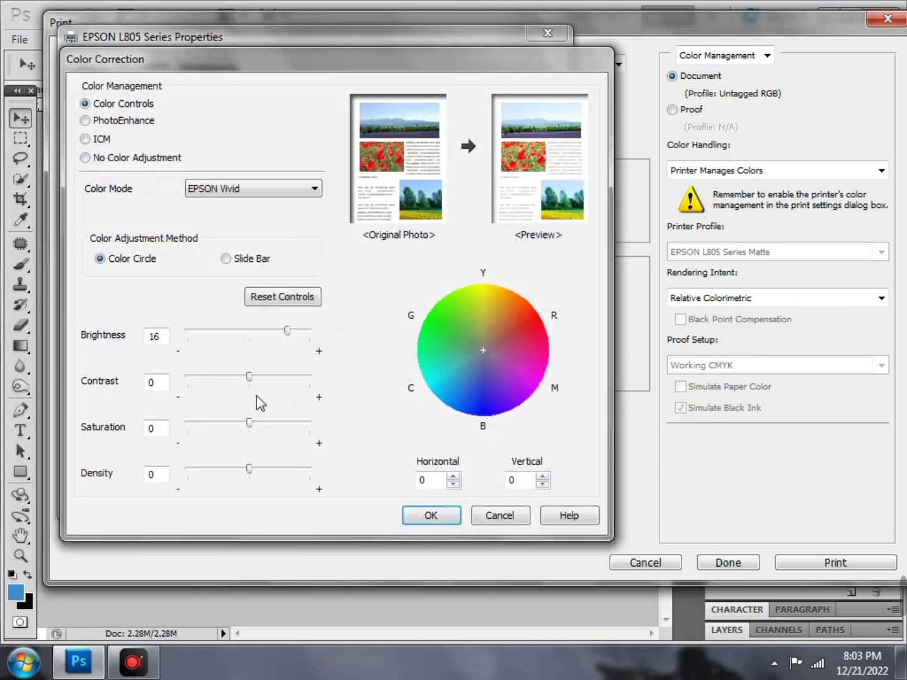
left_click(441, 520)
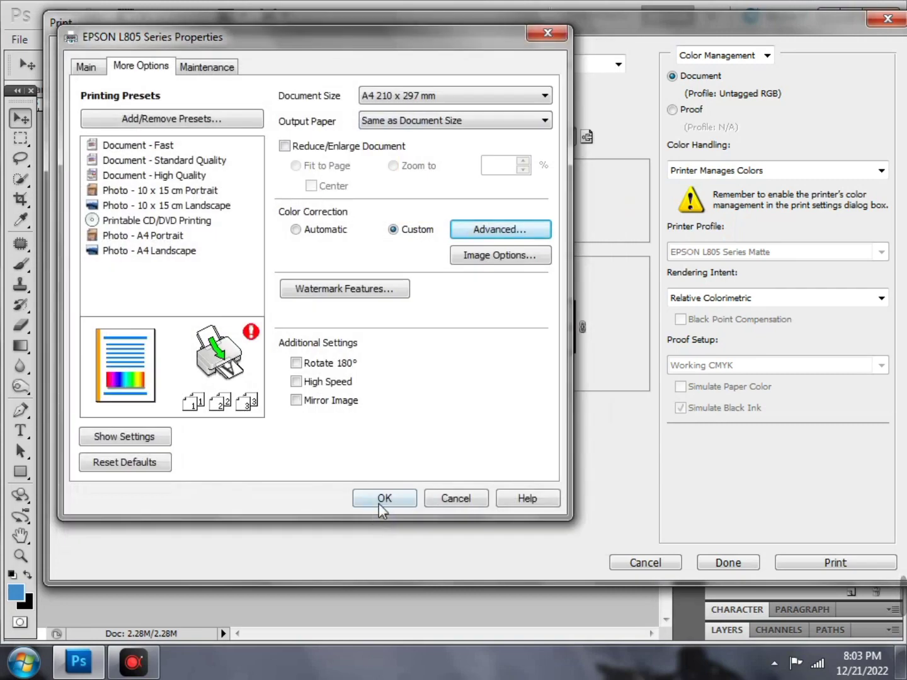
left_click(380, 498)
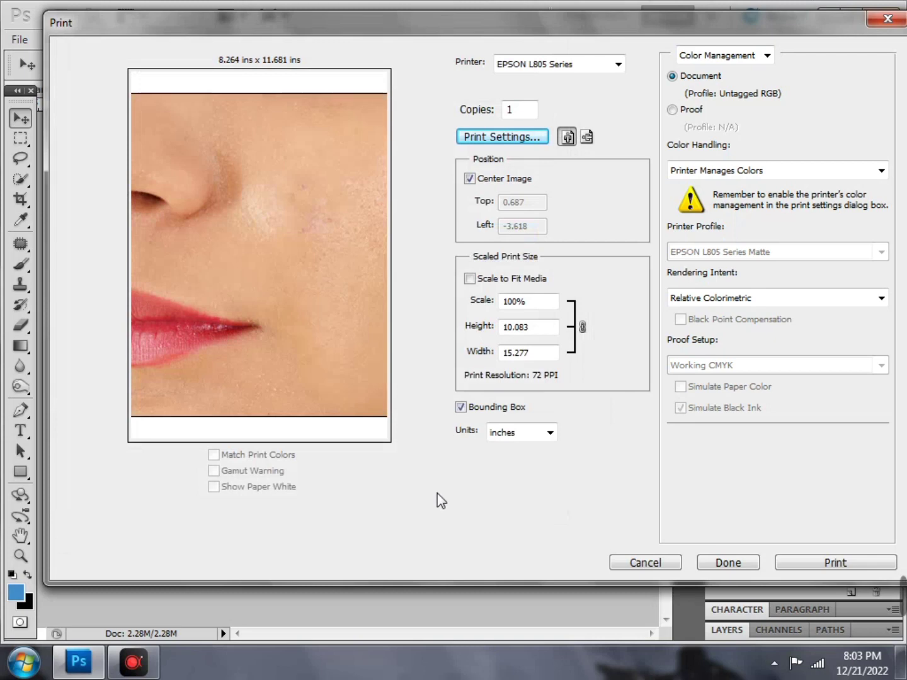
left_click(722, 561)
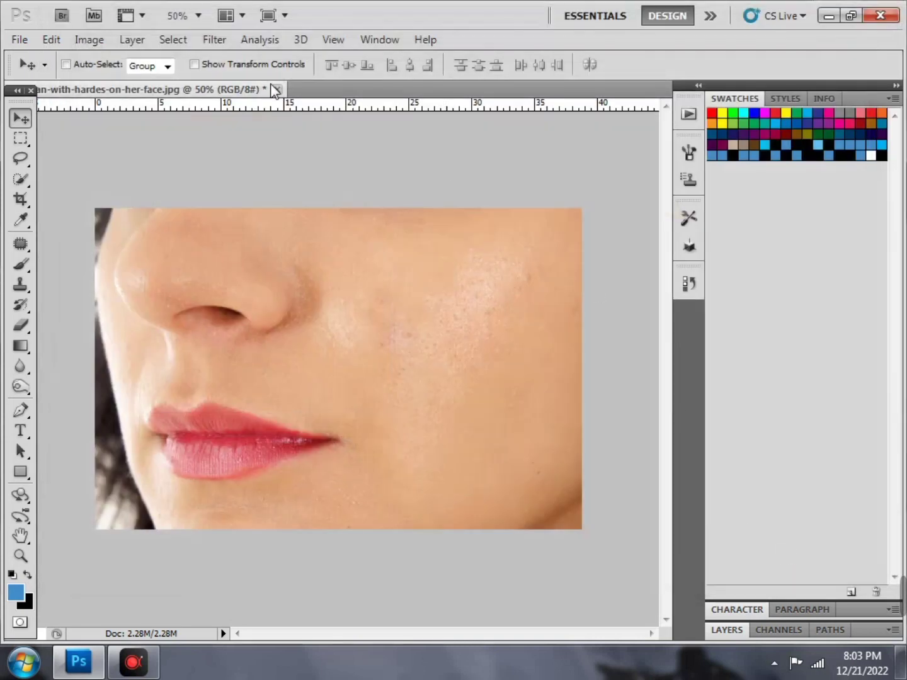
Close the face photo without saving changes
left_click(276, 89)
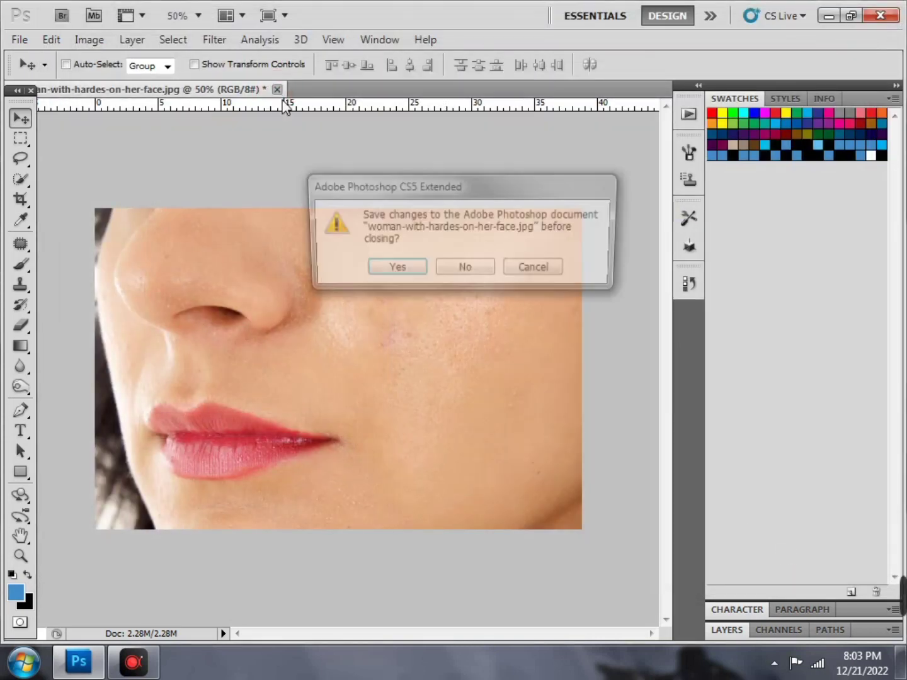
left_click(464, 270)
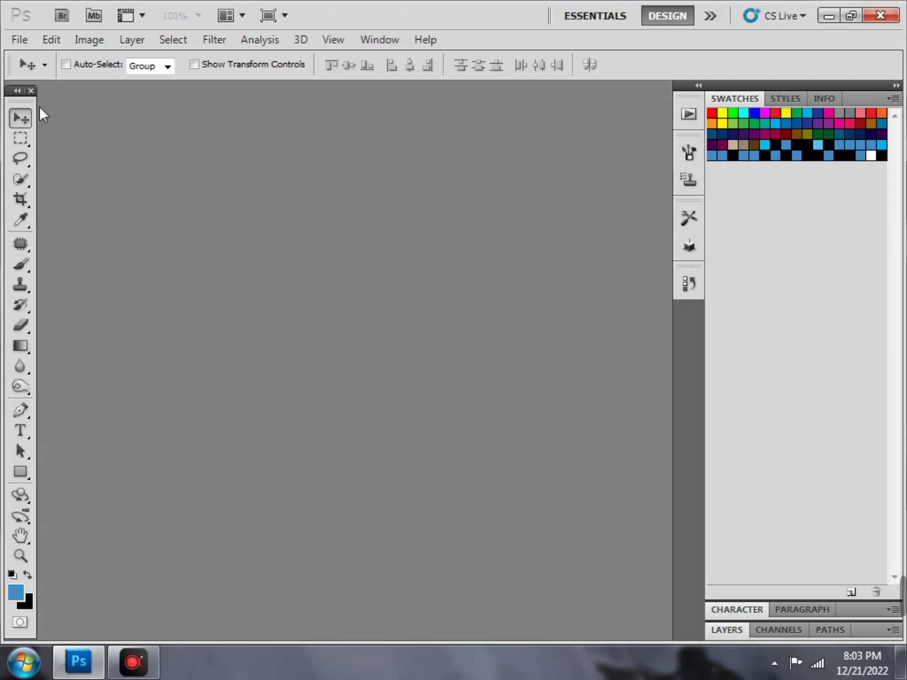
left_click(12, 42)
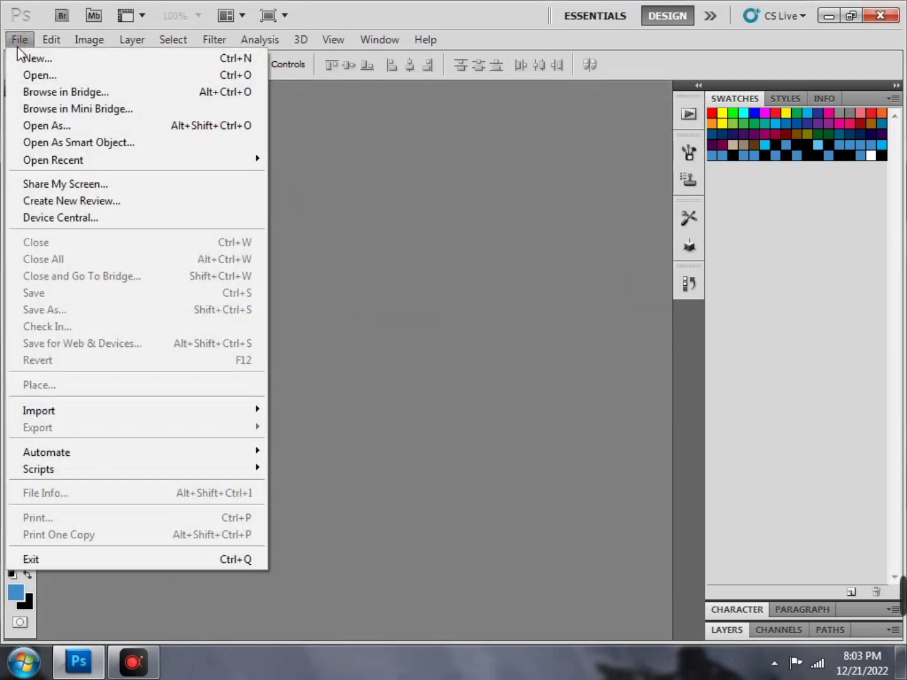
Create a white 209.97 × 297.01 mm document at 300 pixels/inch and zoom in
left_click(19, 57)
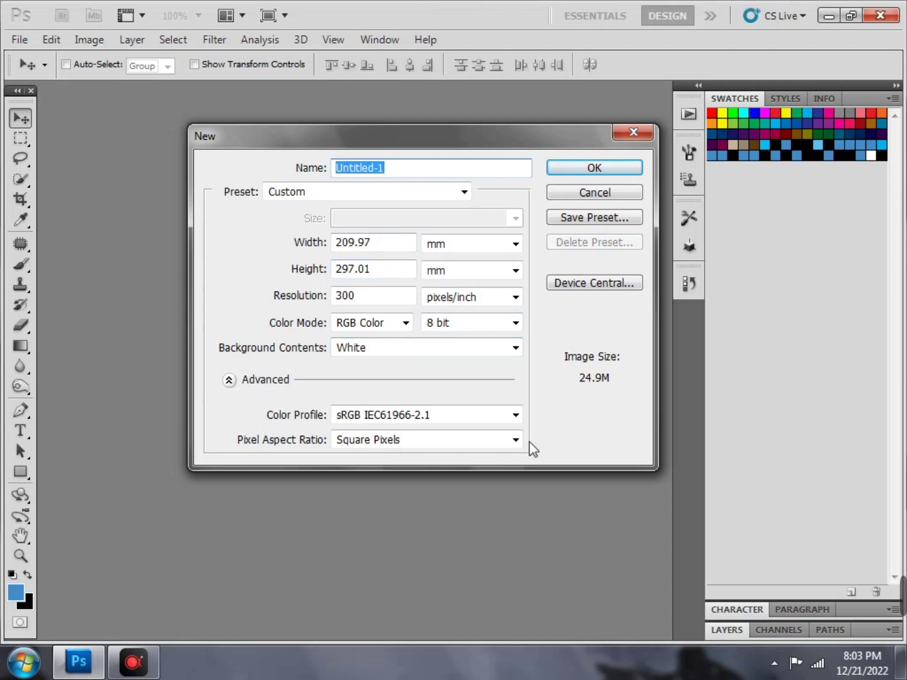
left_click(614, 168)
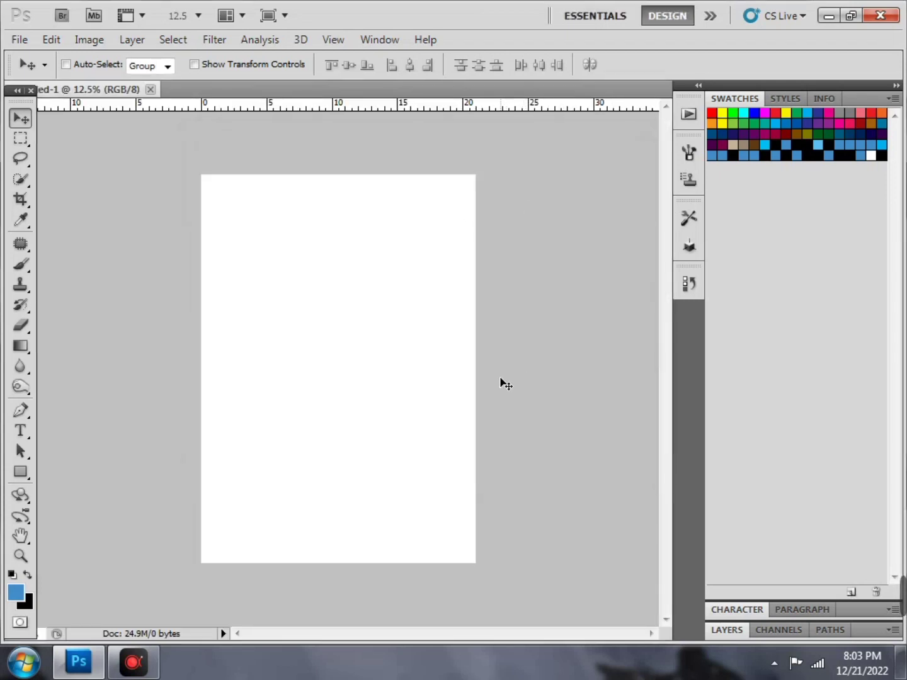
key("ctrl+plus")
key("ctrl+plus")
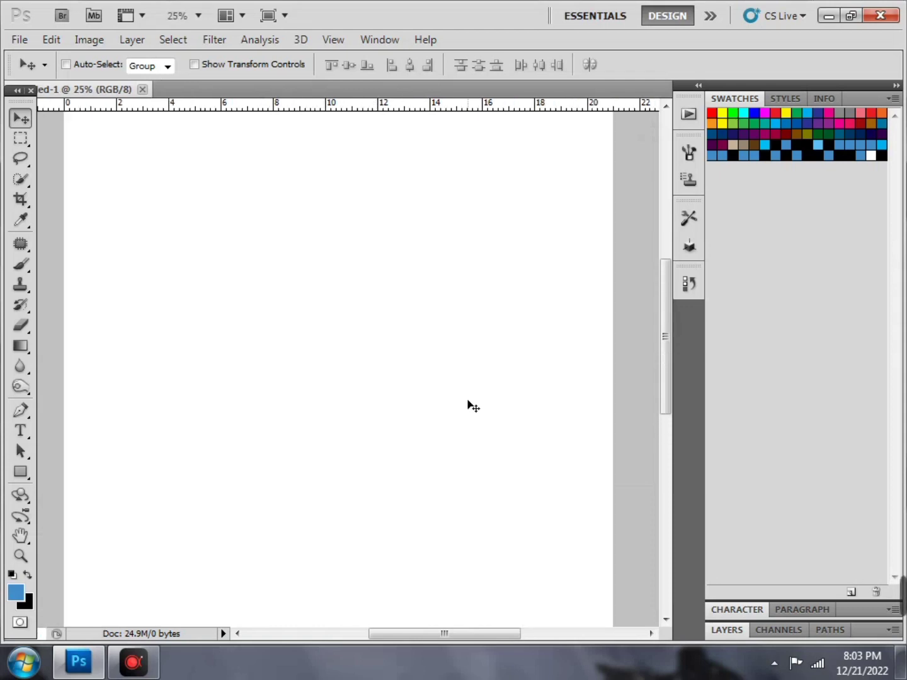
Shrink the Photoshop window, move the placed photo down the page and commit it
scroll(469, 405, "up", 2)
left_click(846, 16)
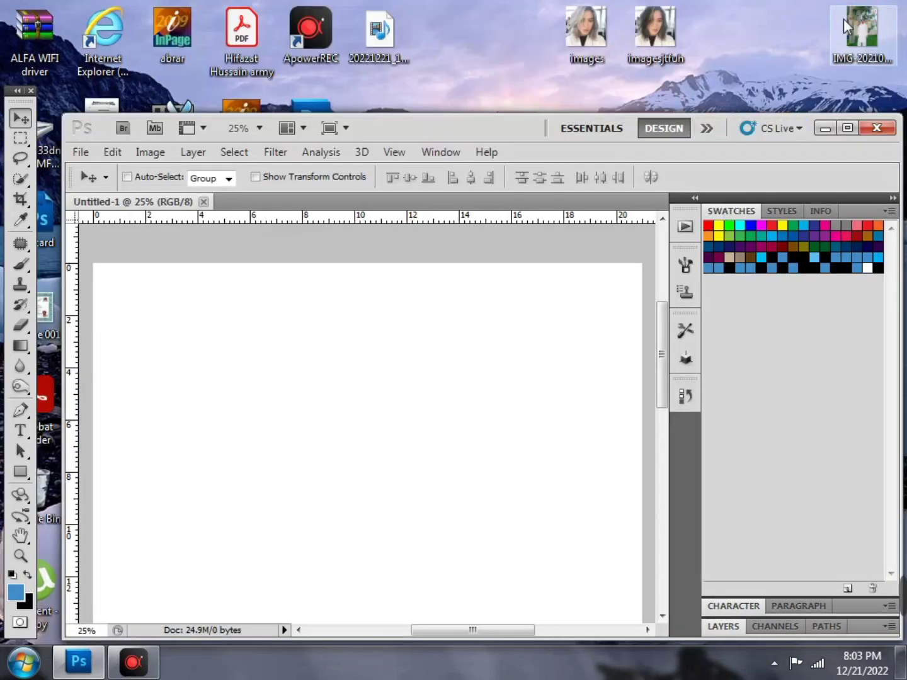
left_click_drag(518, 129, 323, 171)
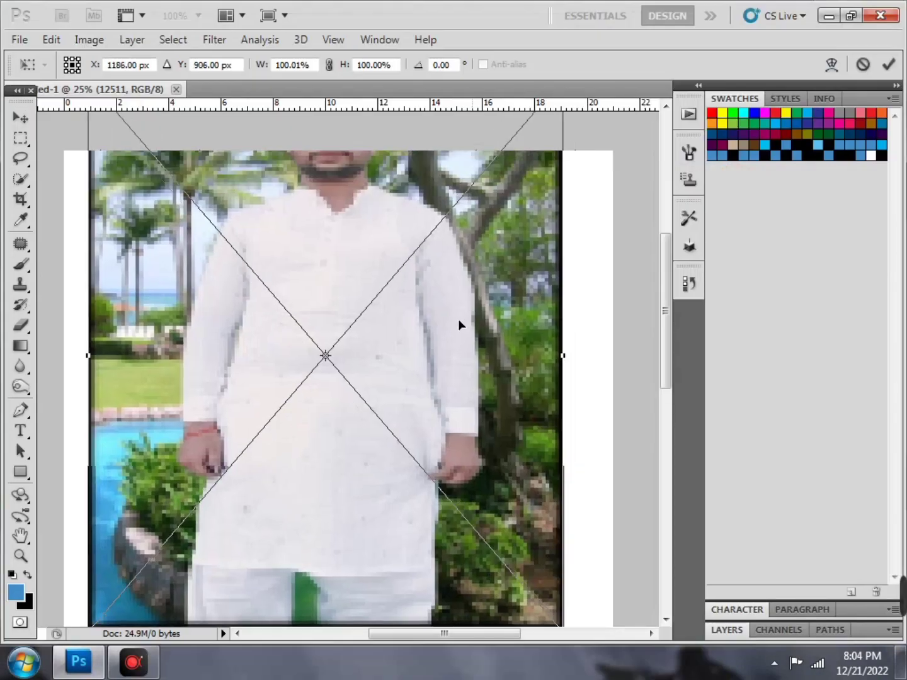
left_click_drag(458, 319, 456, 419)
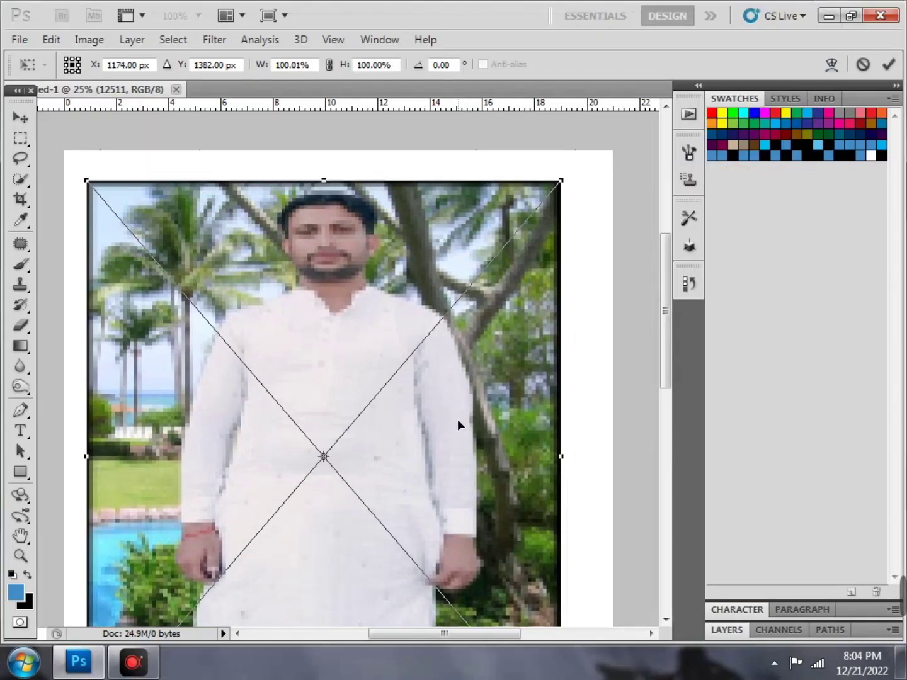
key("Return")
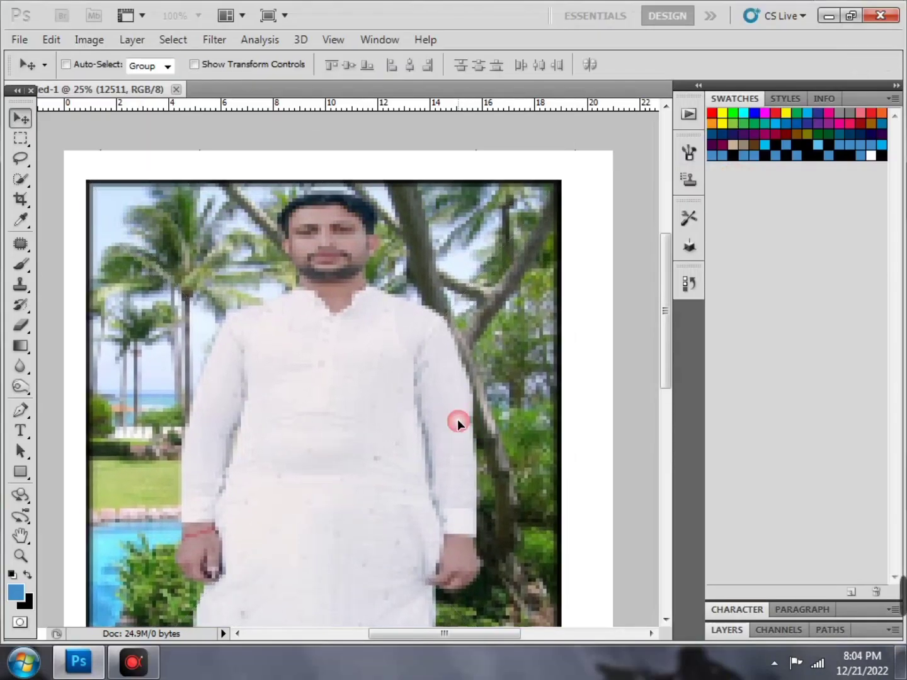
Select the 12511 photo layer and delete it, leaving the A4 page blank
scroll(460, 423, "down", 1)
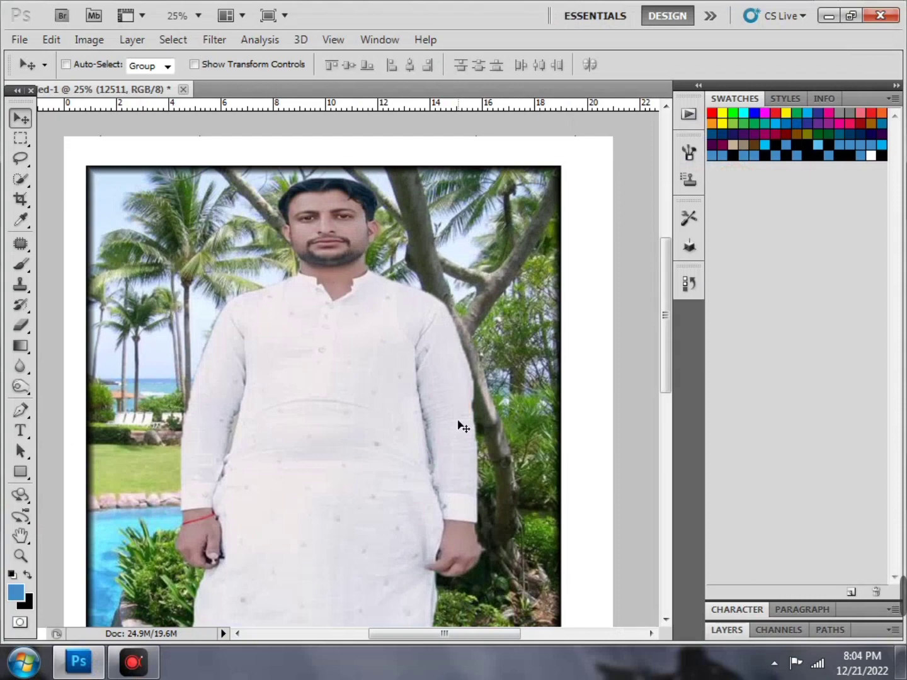
key("ctrl+minus")
key("ctrl+minus")
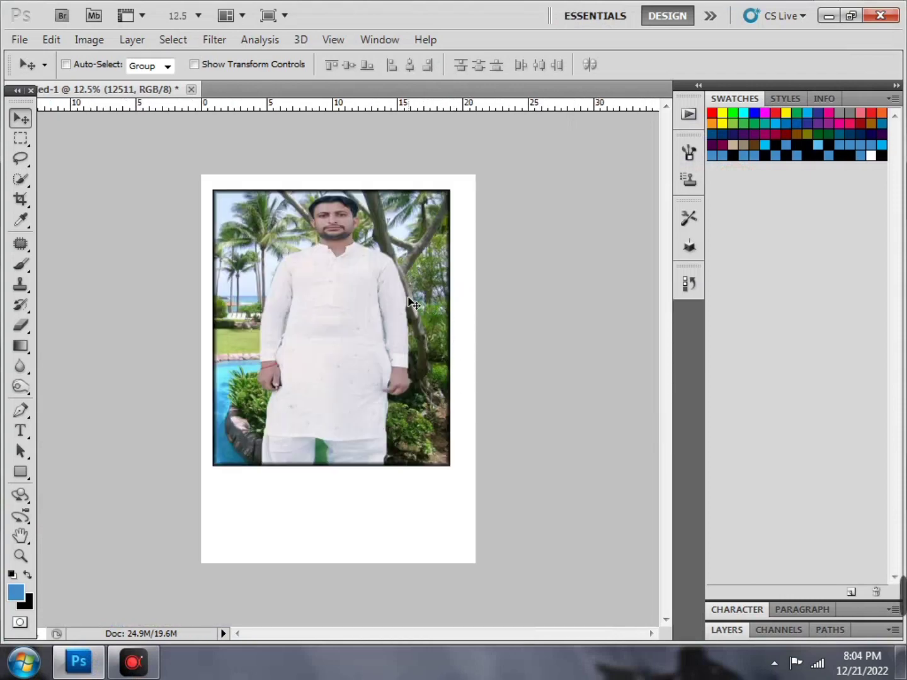
right_click(407, 296)
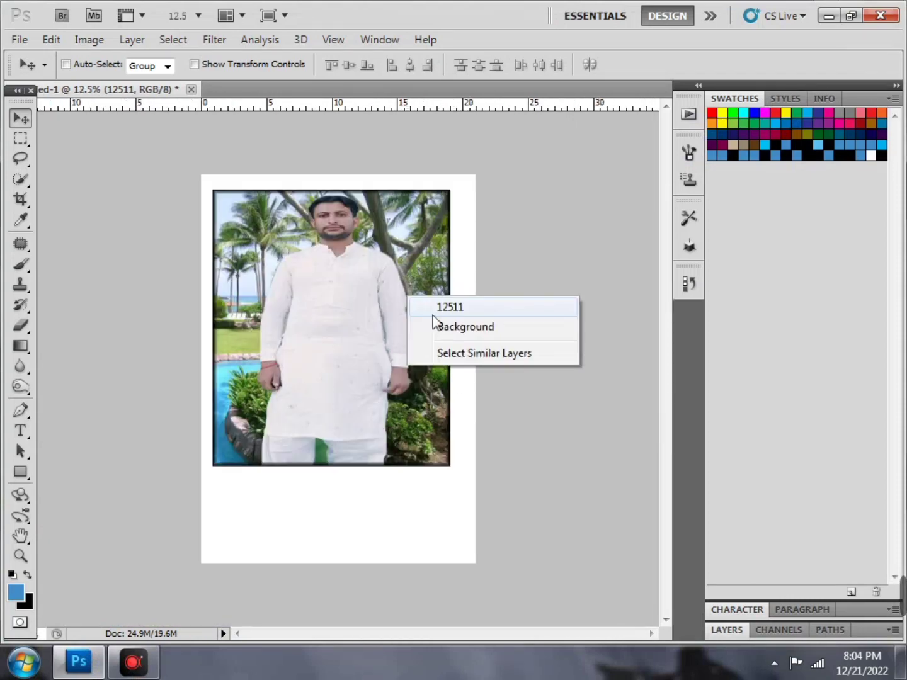
left_click(433, 317)
key("Delete")
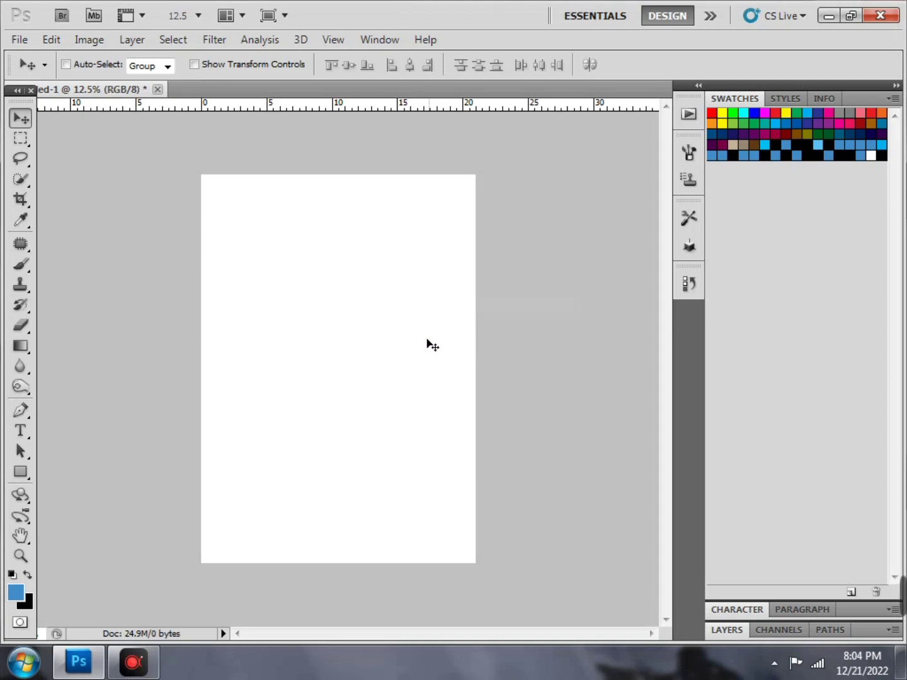
left_click(828, 15)
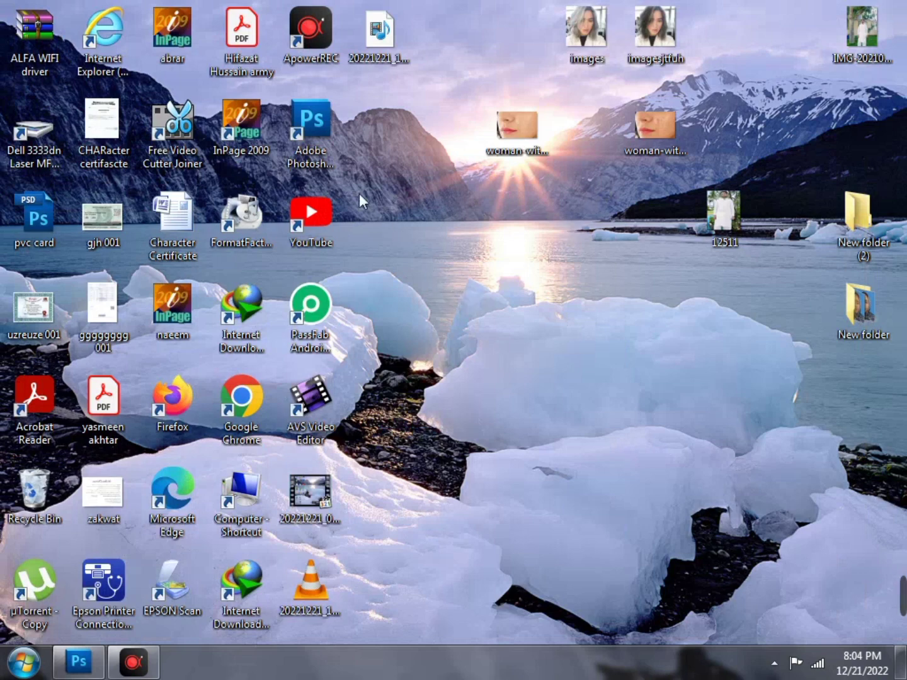
Open the Recycle Bin maximized and look for the IMG_0014 photo among deleted items
left_click(400, 180)
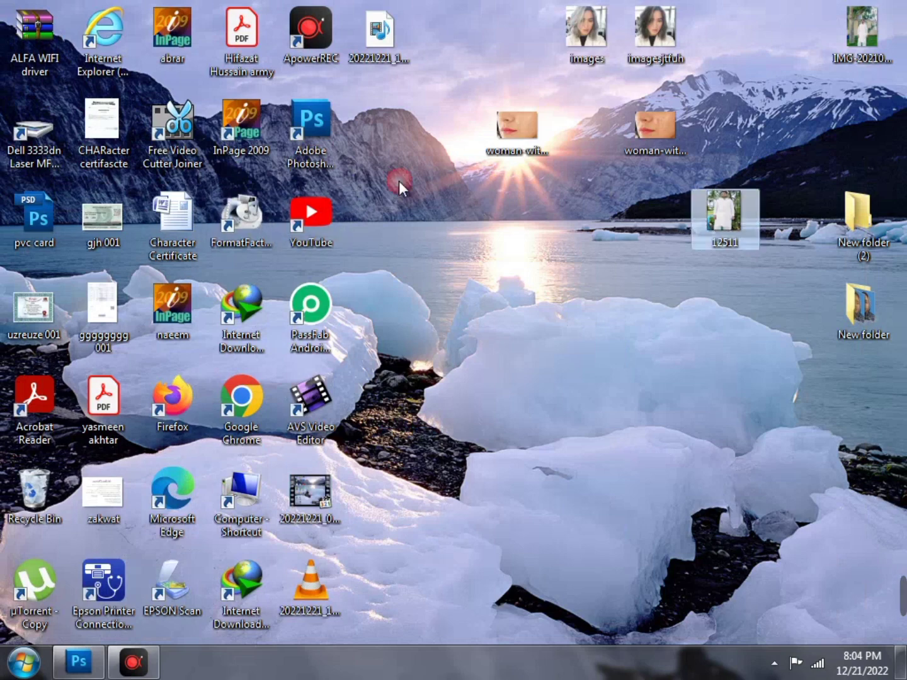
double_click(24, 503)
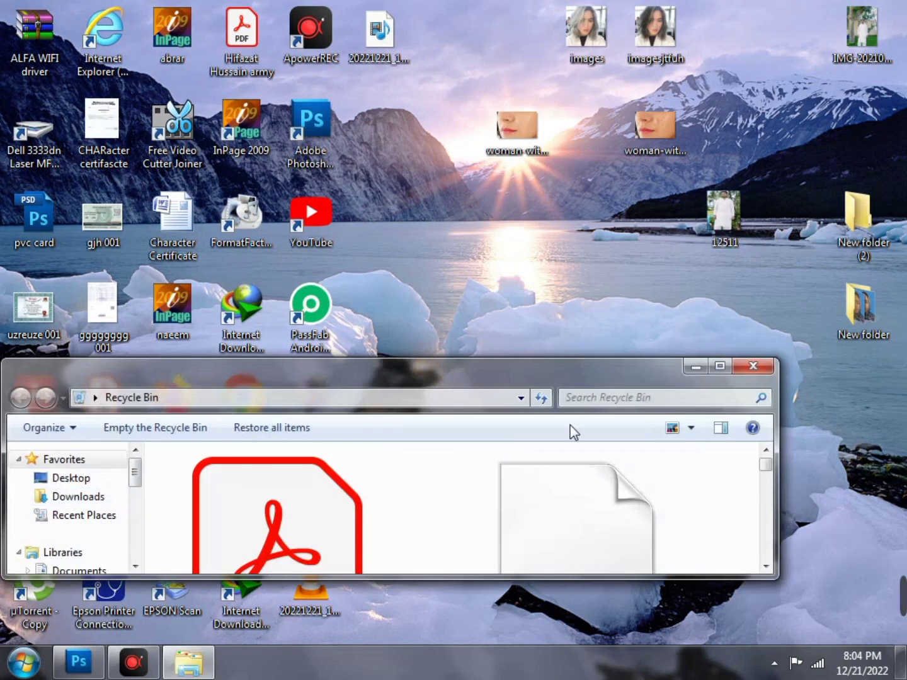
left_click(724, 367)
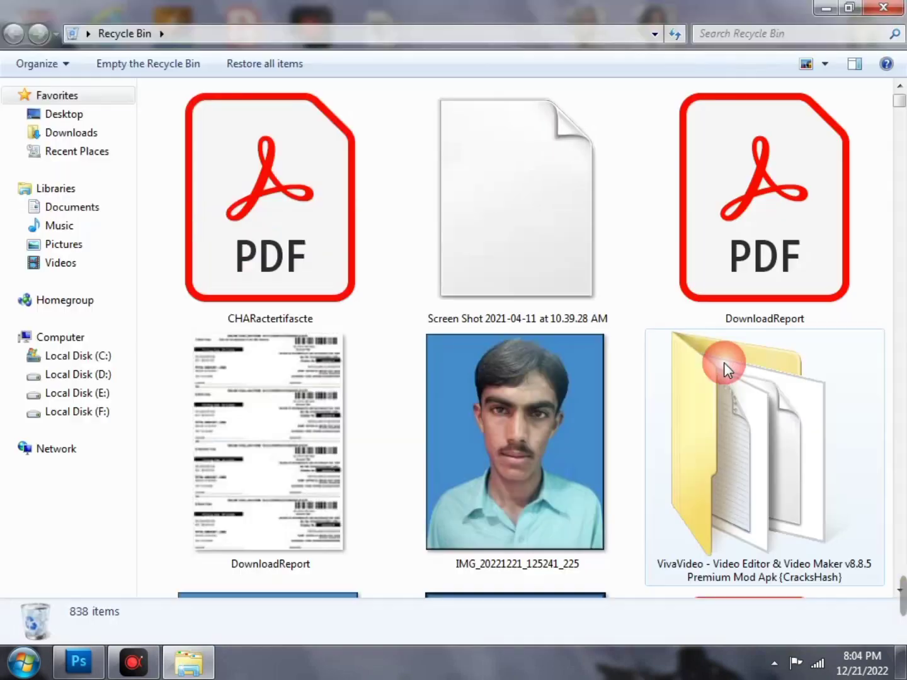
left_click(542, 425)
scroll(538, 425, "down", 5)
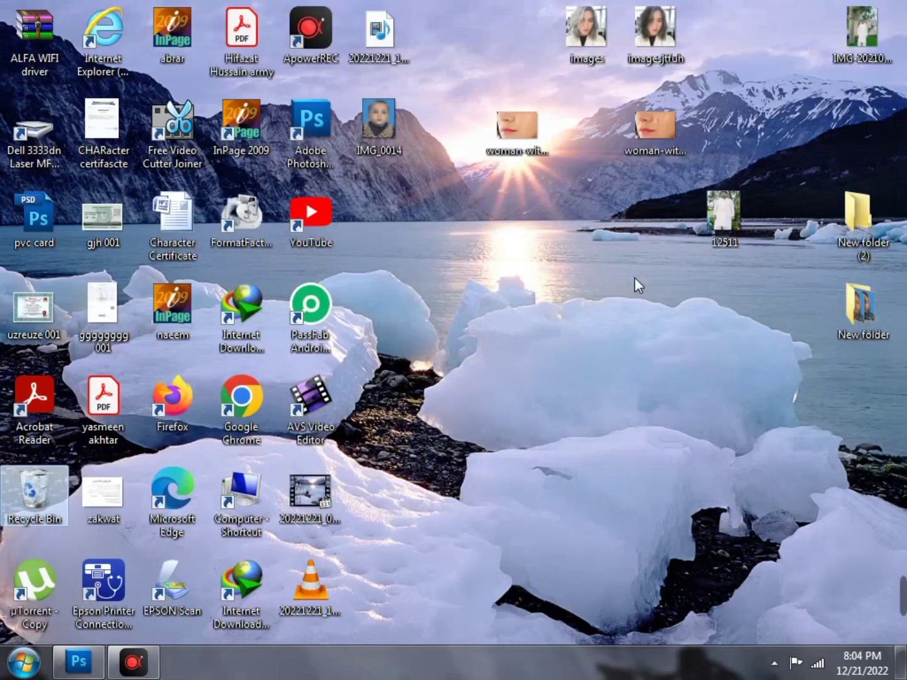
Place IMG_0014 onto the A4 page, commit it, and move it to the top-left corner
left_click_drag(382, 126, 314, 281)
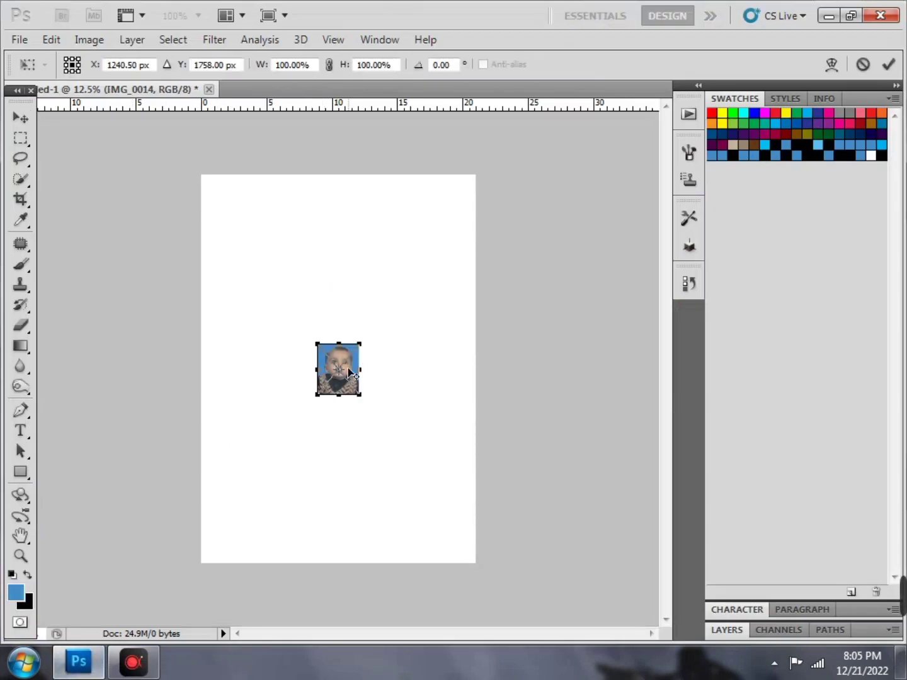
left_click(349, 371)
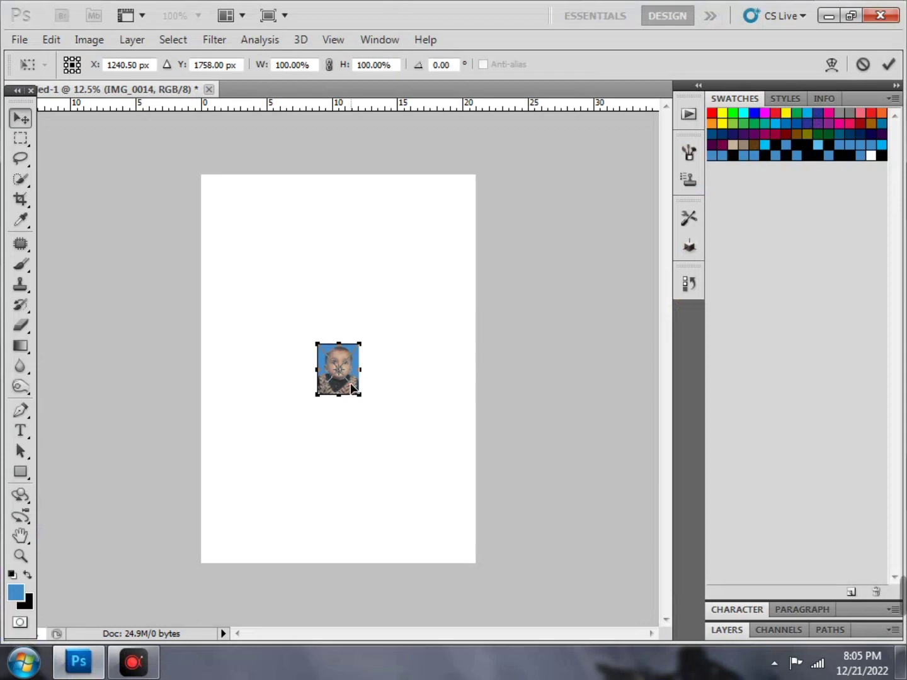
key("Return")
key("ctrl+plus")
key("ctrl+plus")
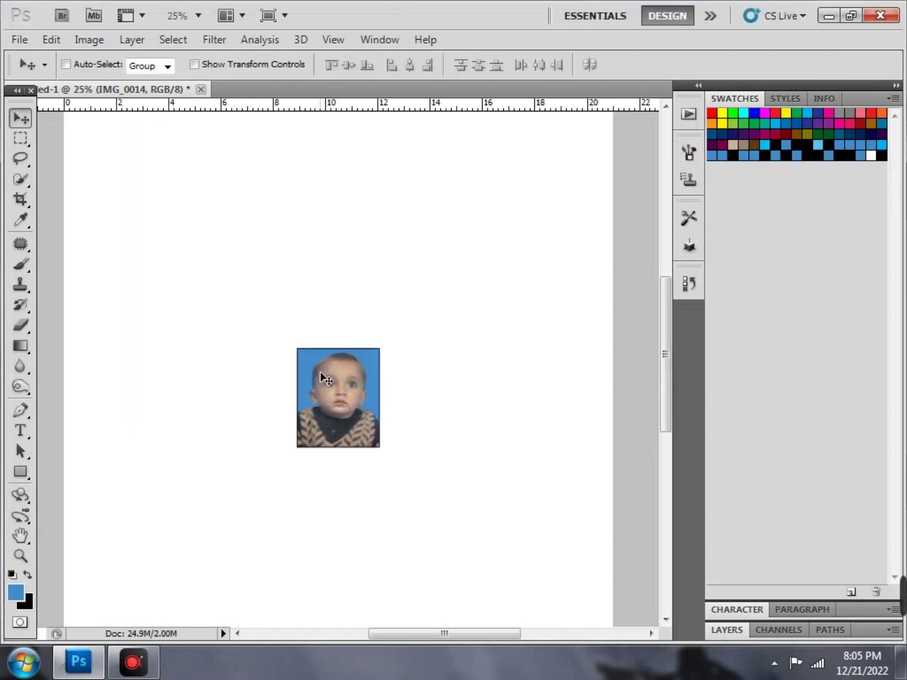
scroll(318, 381, "up", 3)
left_click_drag(346, 551, 132, 232)
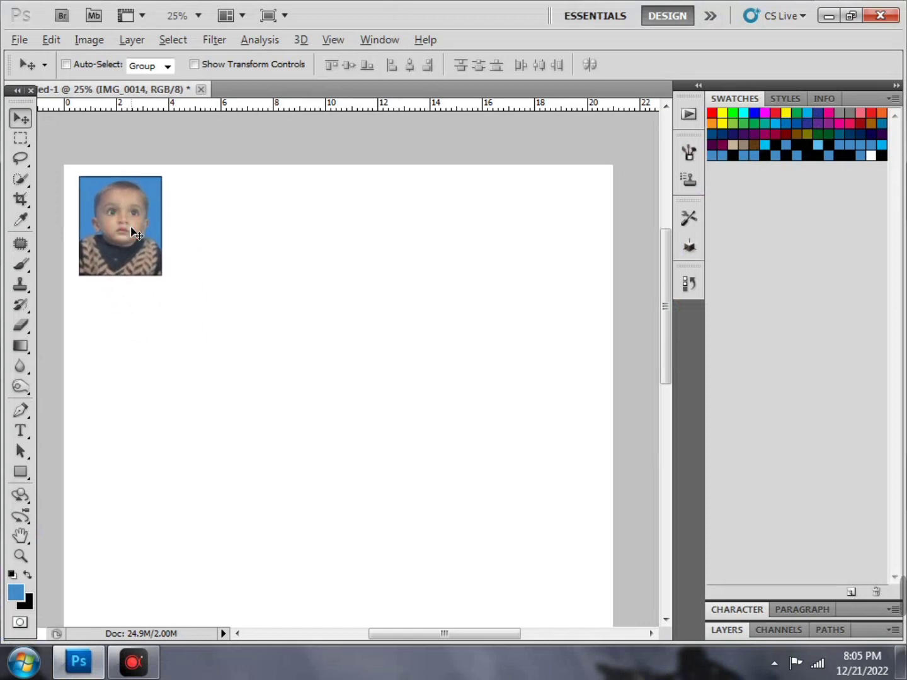
Alt-drag copies of the photo into a row, then restore the blue foreground colour
left_click_drag(145, 226, 522, 230)
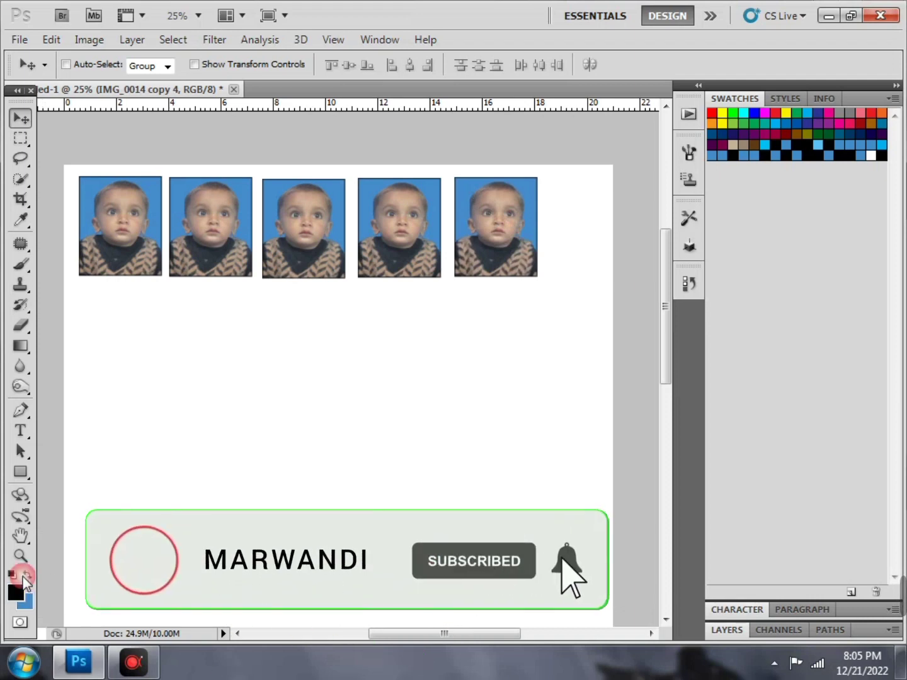
left_click(26, 576)
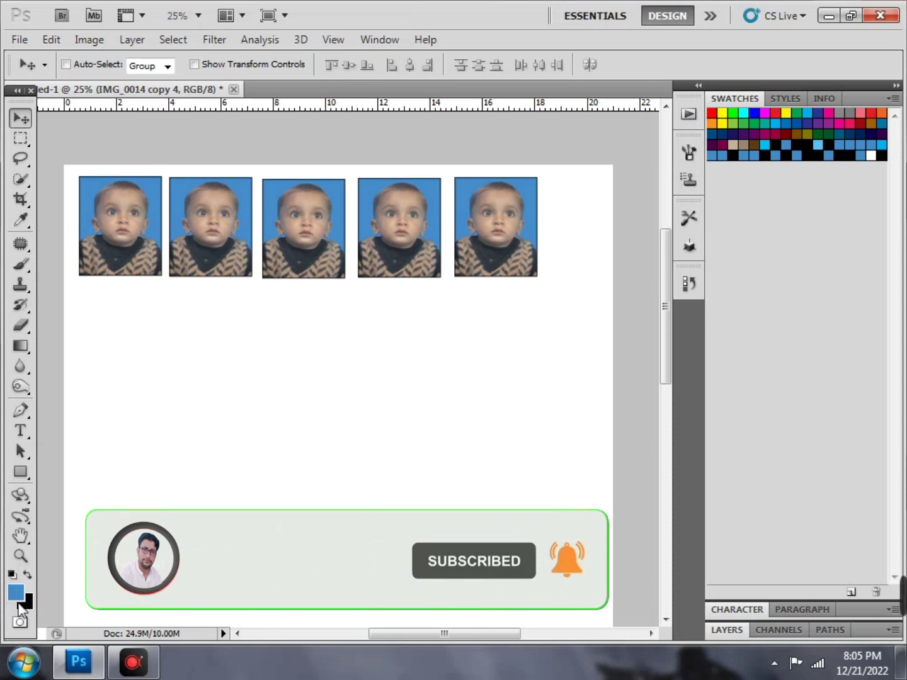
left_click(30, 575)
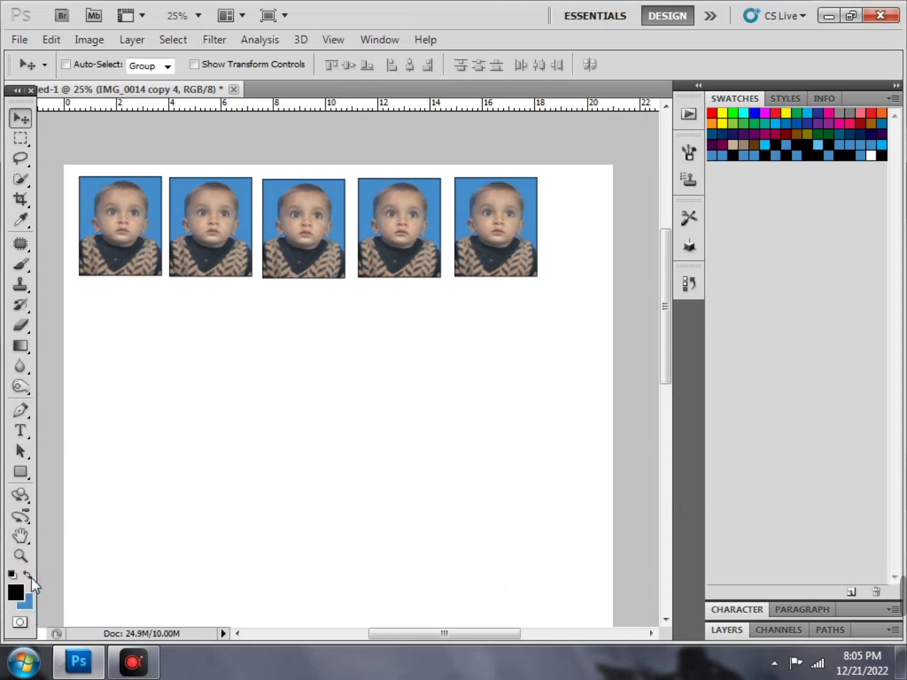
left_click(30, 575)
Close the five-copy passport photo sheet without saving its changes, then exit Photoshop CS5
left_click(233, 89)
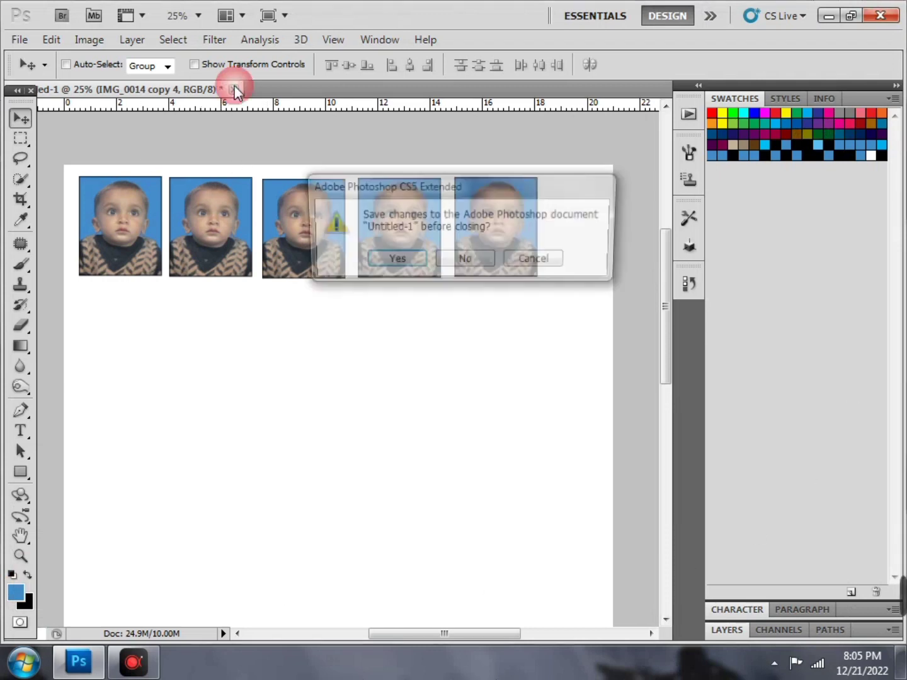
left_click(467, 268)
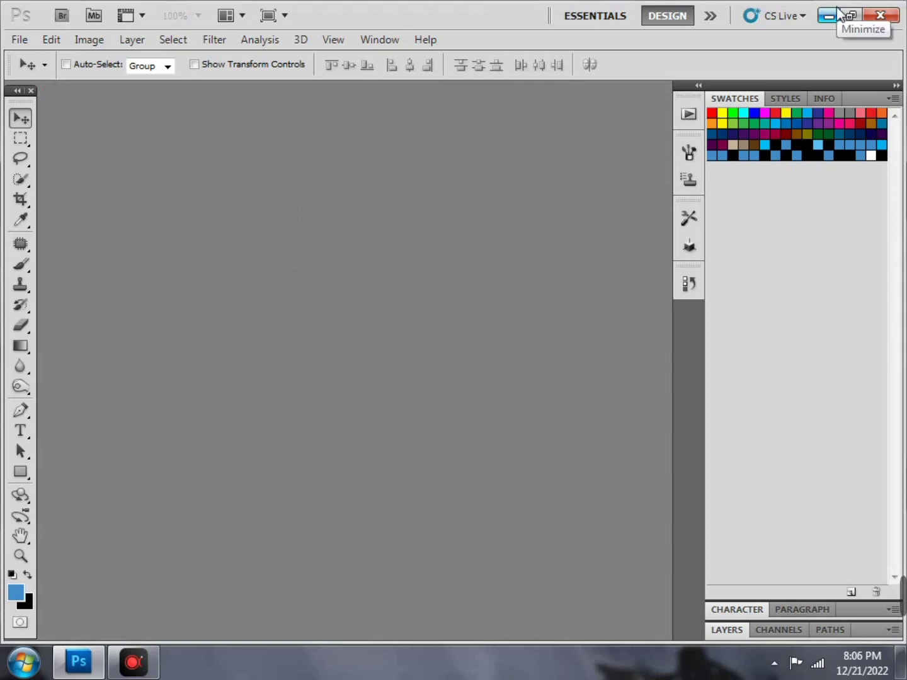
left_click(879, 14)
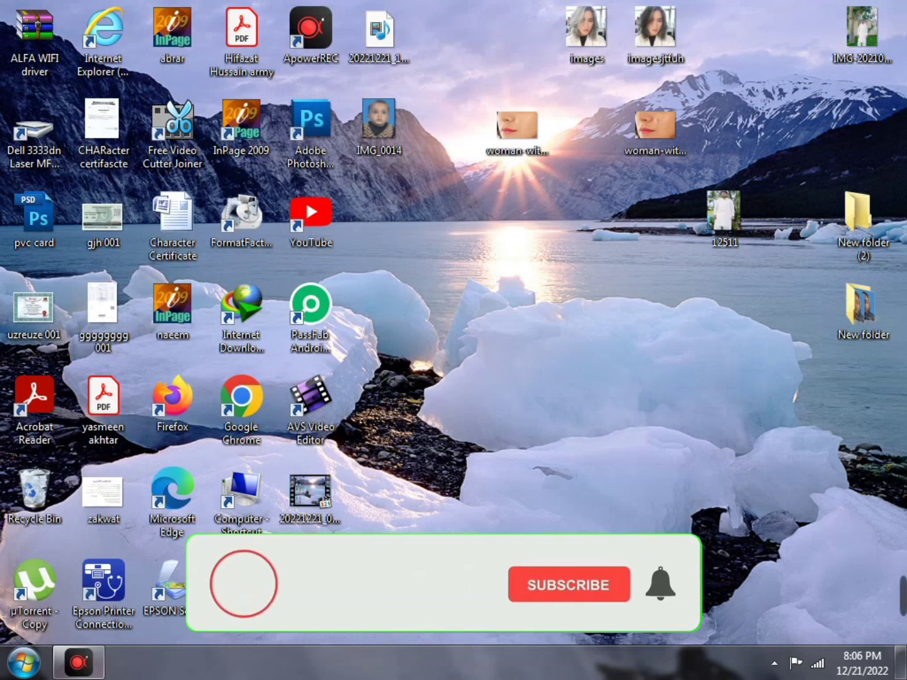
left_click(78, 663)
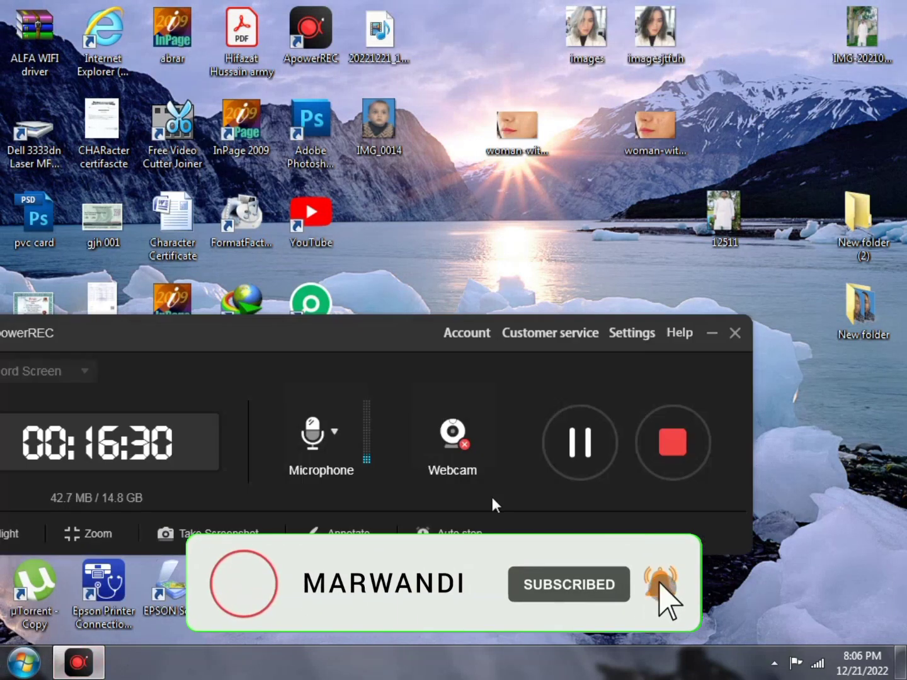